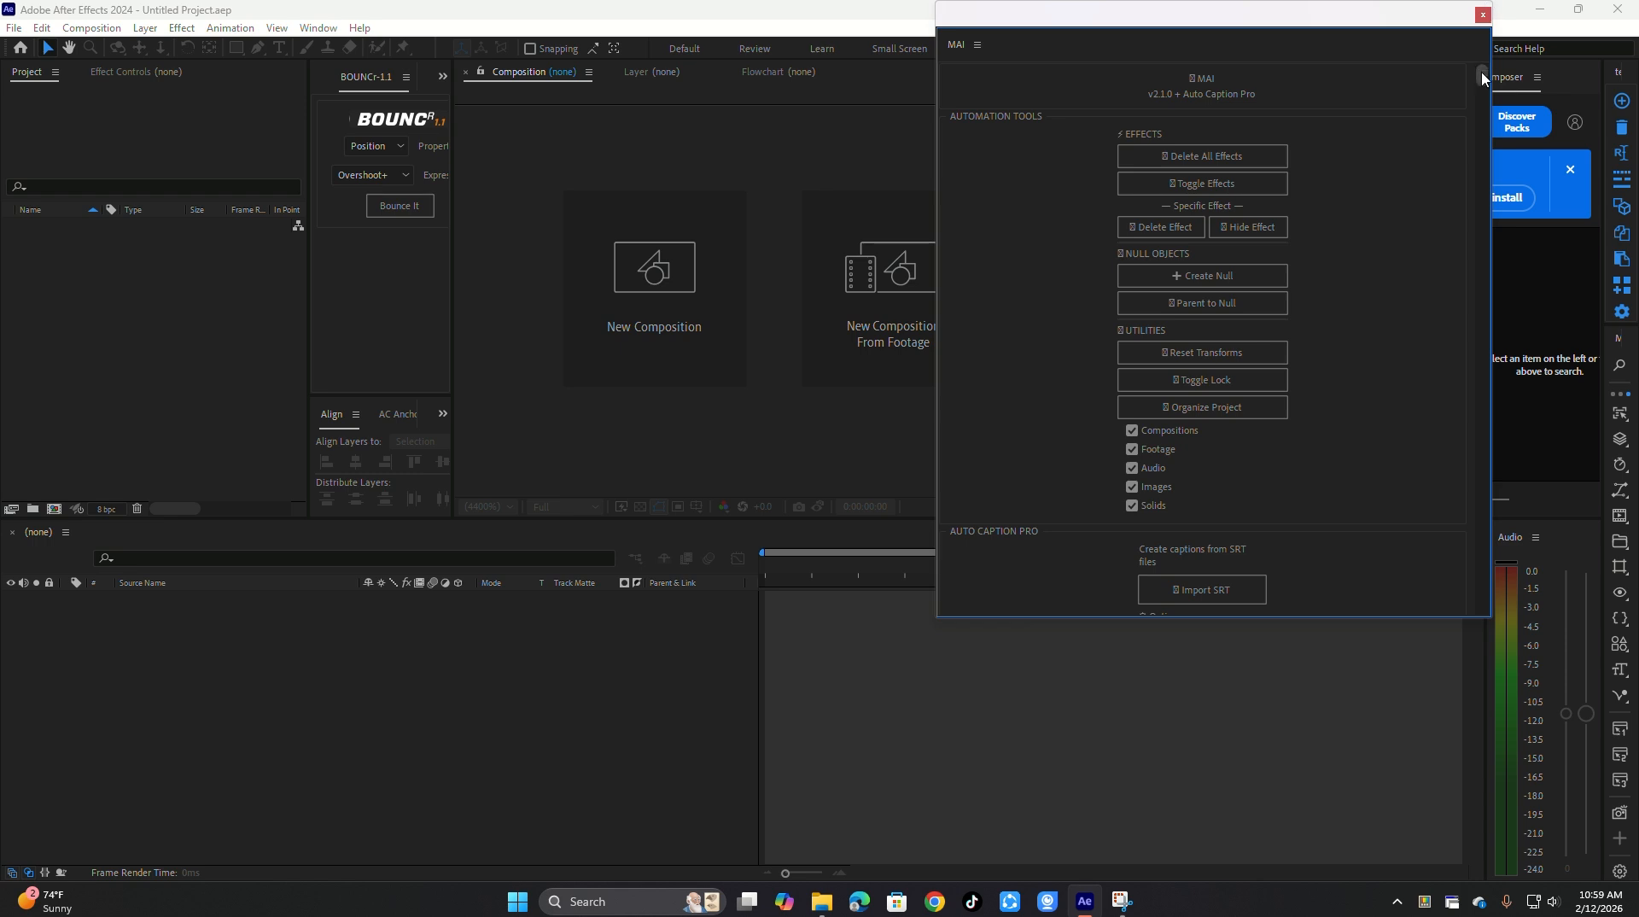
Look through the MAI panel's automation, Auto Caption Pro and Project Collector sections
{"action": "left_click_drag", "start_coordinate": [1483, 77], "coordinate": [1539, 493]}
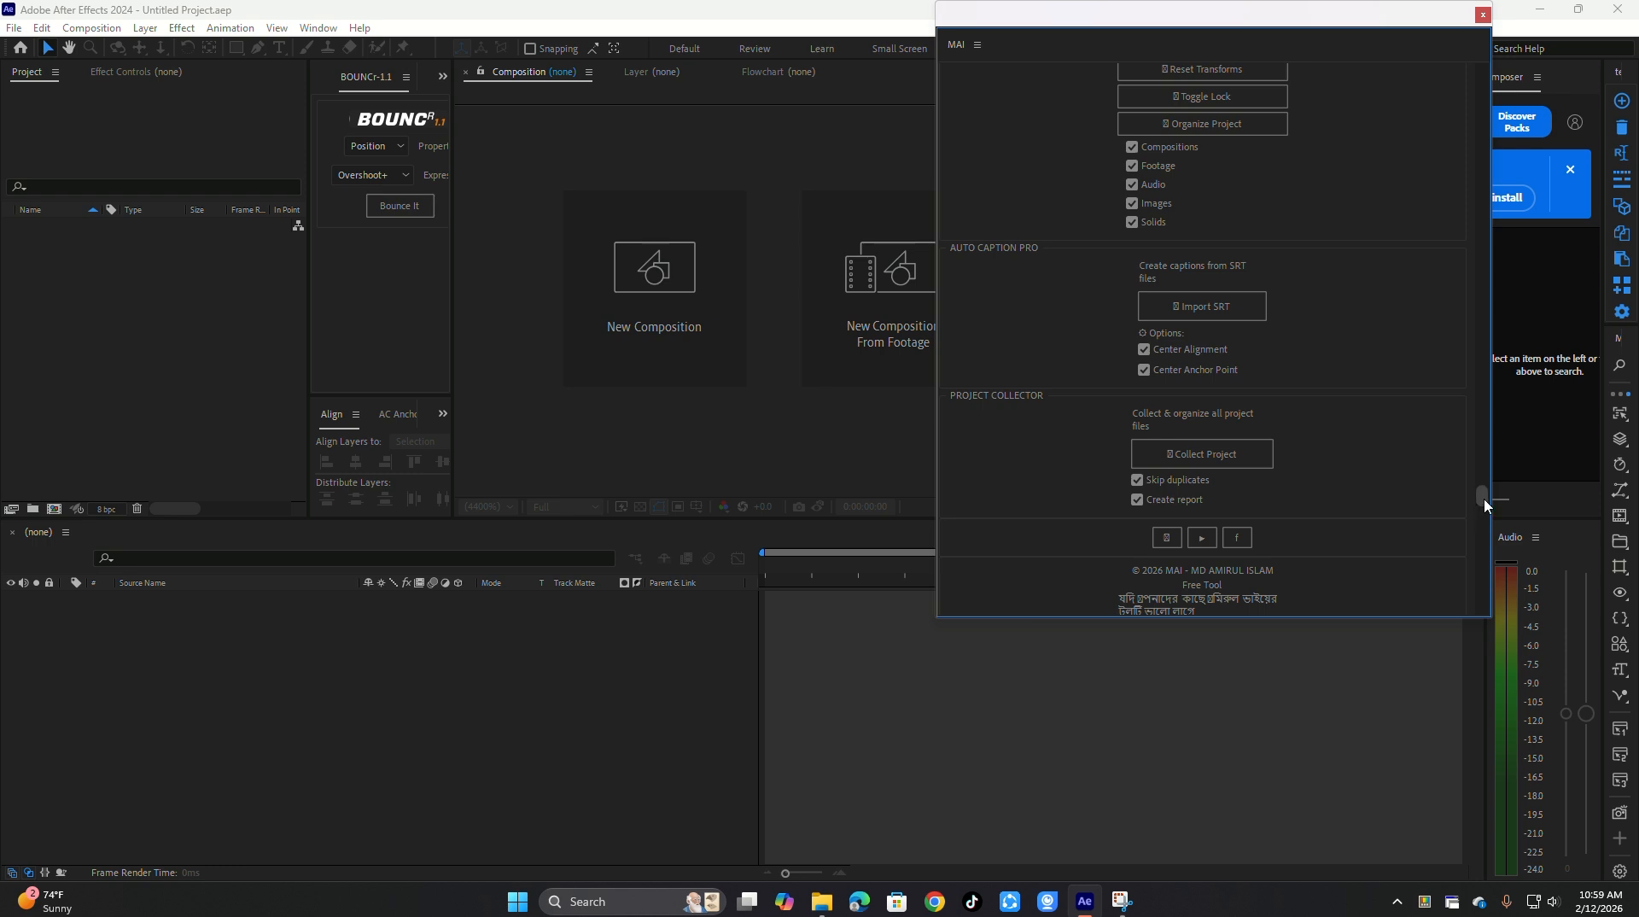
{"action": "left_click_drag", "start_coordinate": [1483, 498], "coordinate": [1562, 613]}
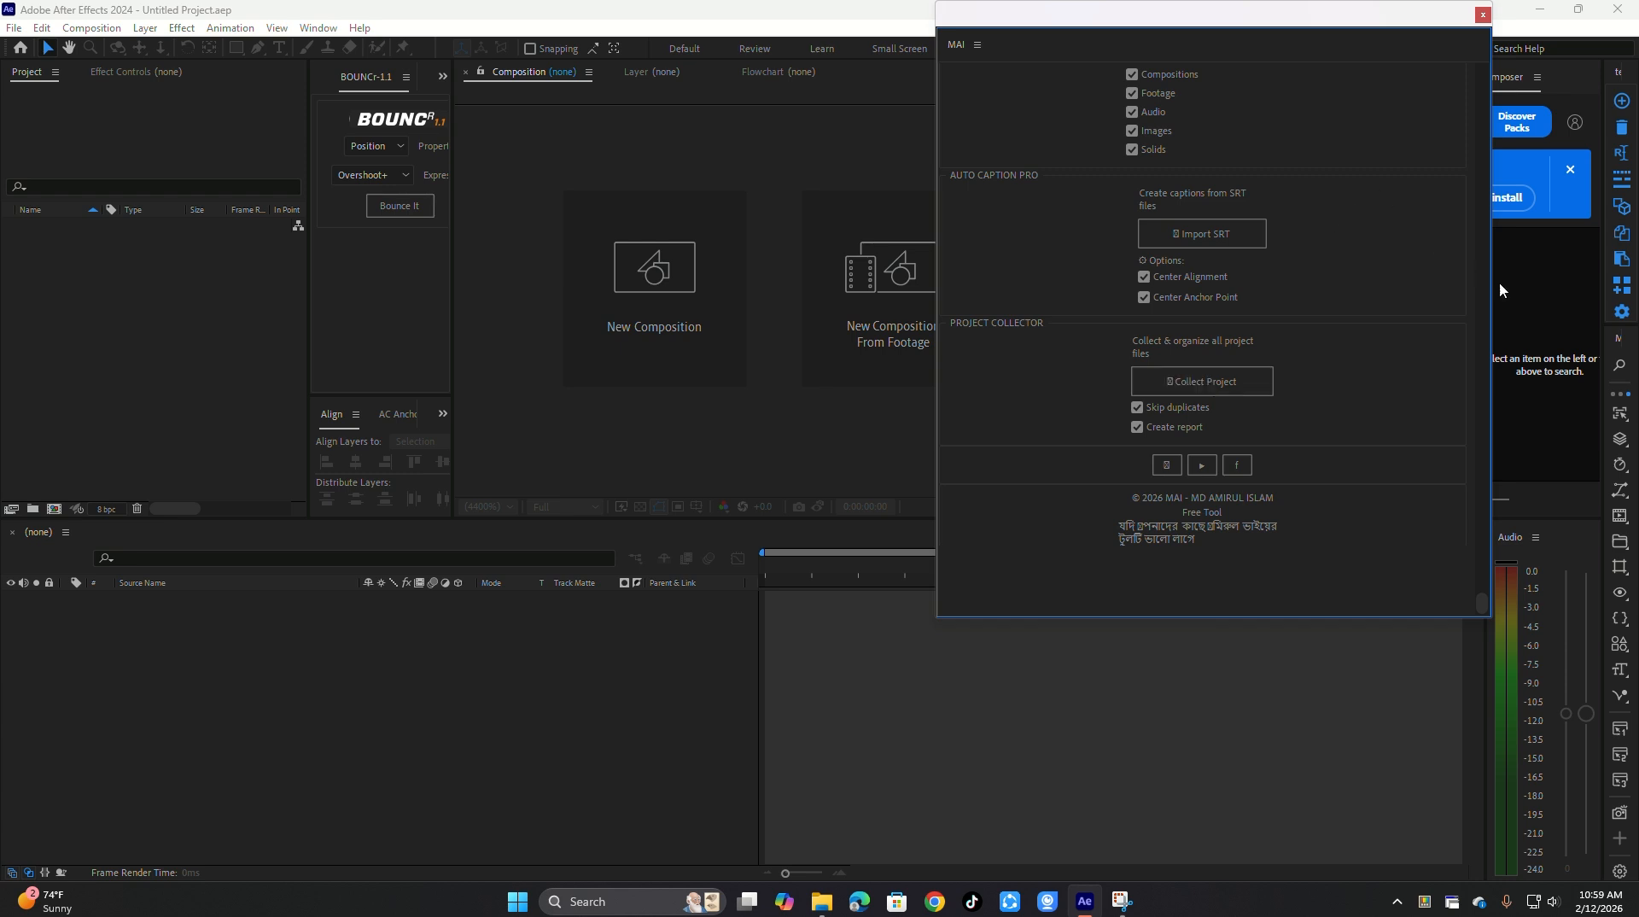
{"action": "left_click_drag", "start_coordinate": [1482, 606], "coordinate": [1479, 545]}
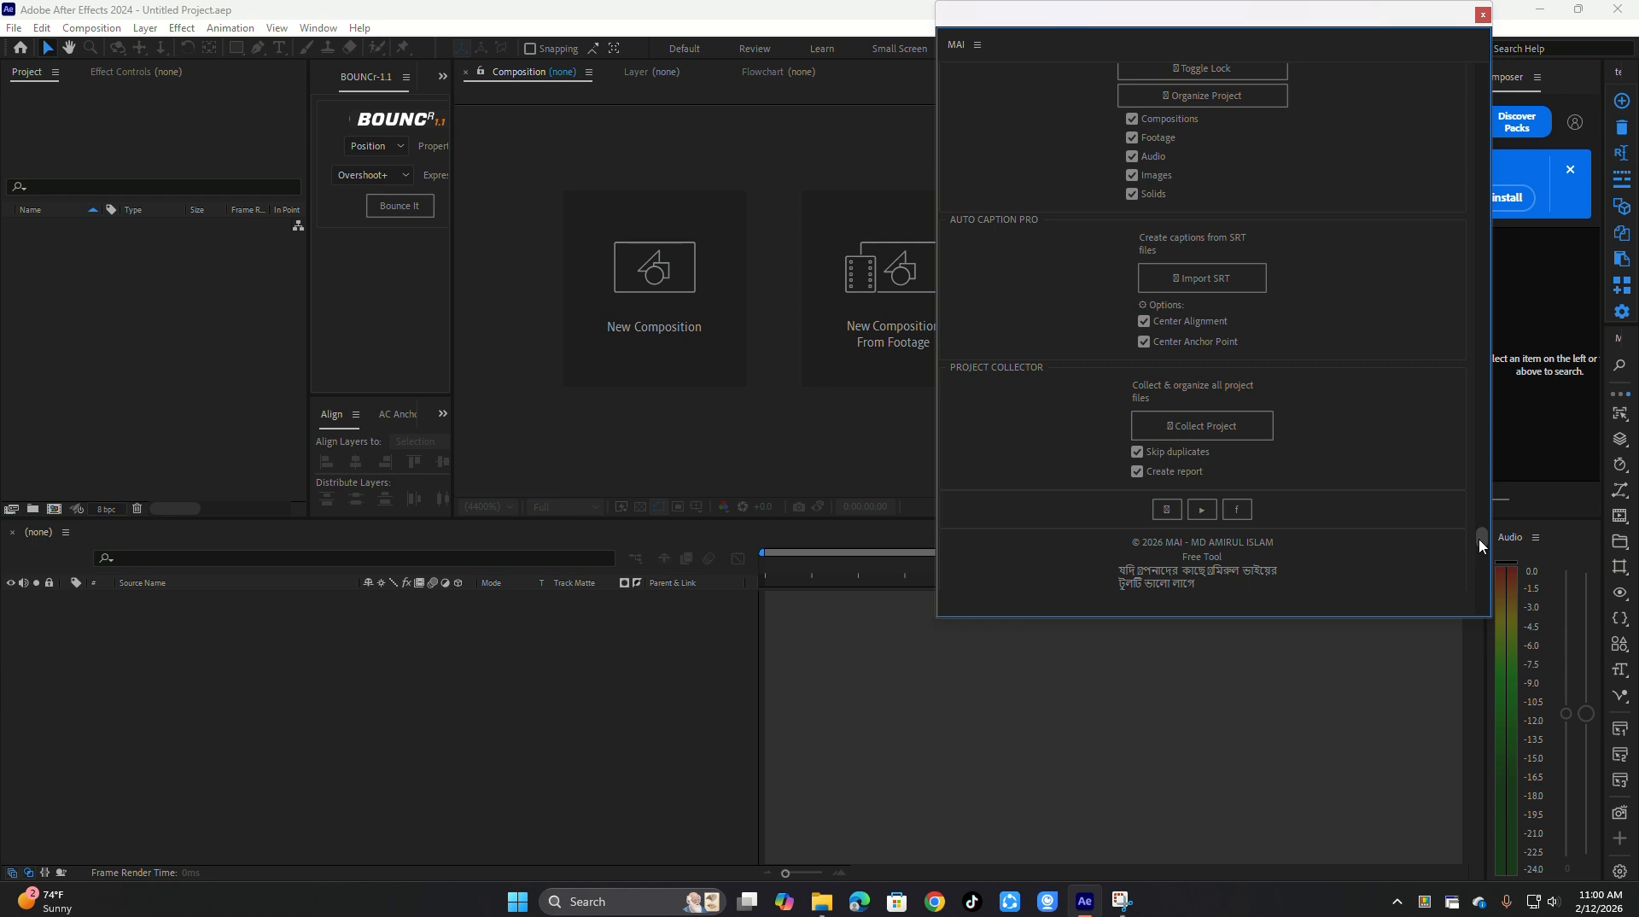
{"action": "left_click_drag", "start_coordinate": [1479, 545], "coordinate": [1492, 230]}
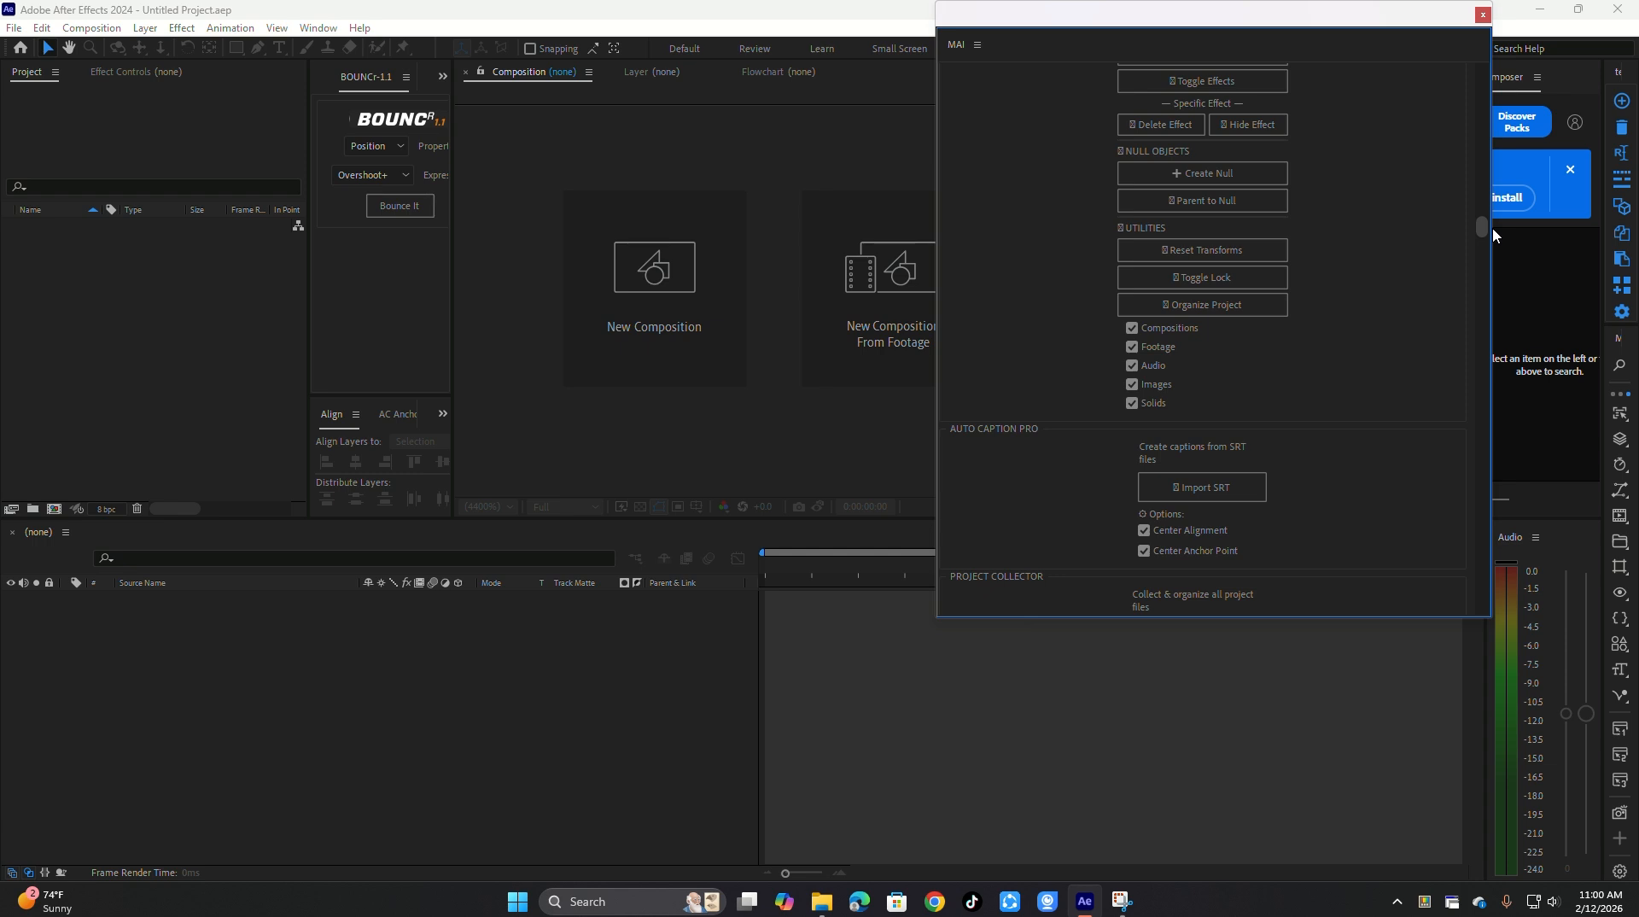
{"action": "left_click_drag", "start_coordinate": [1493, 234], "coordinate": [1481, 230]}
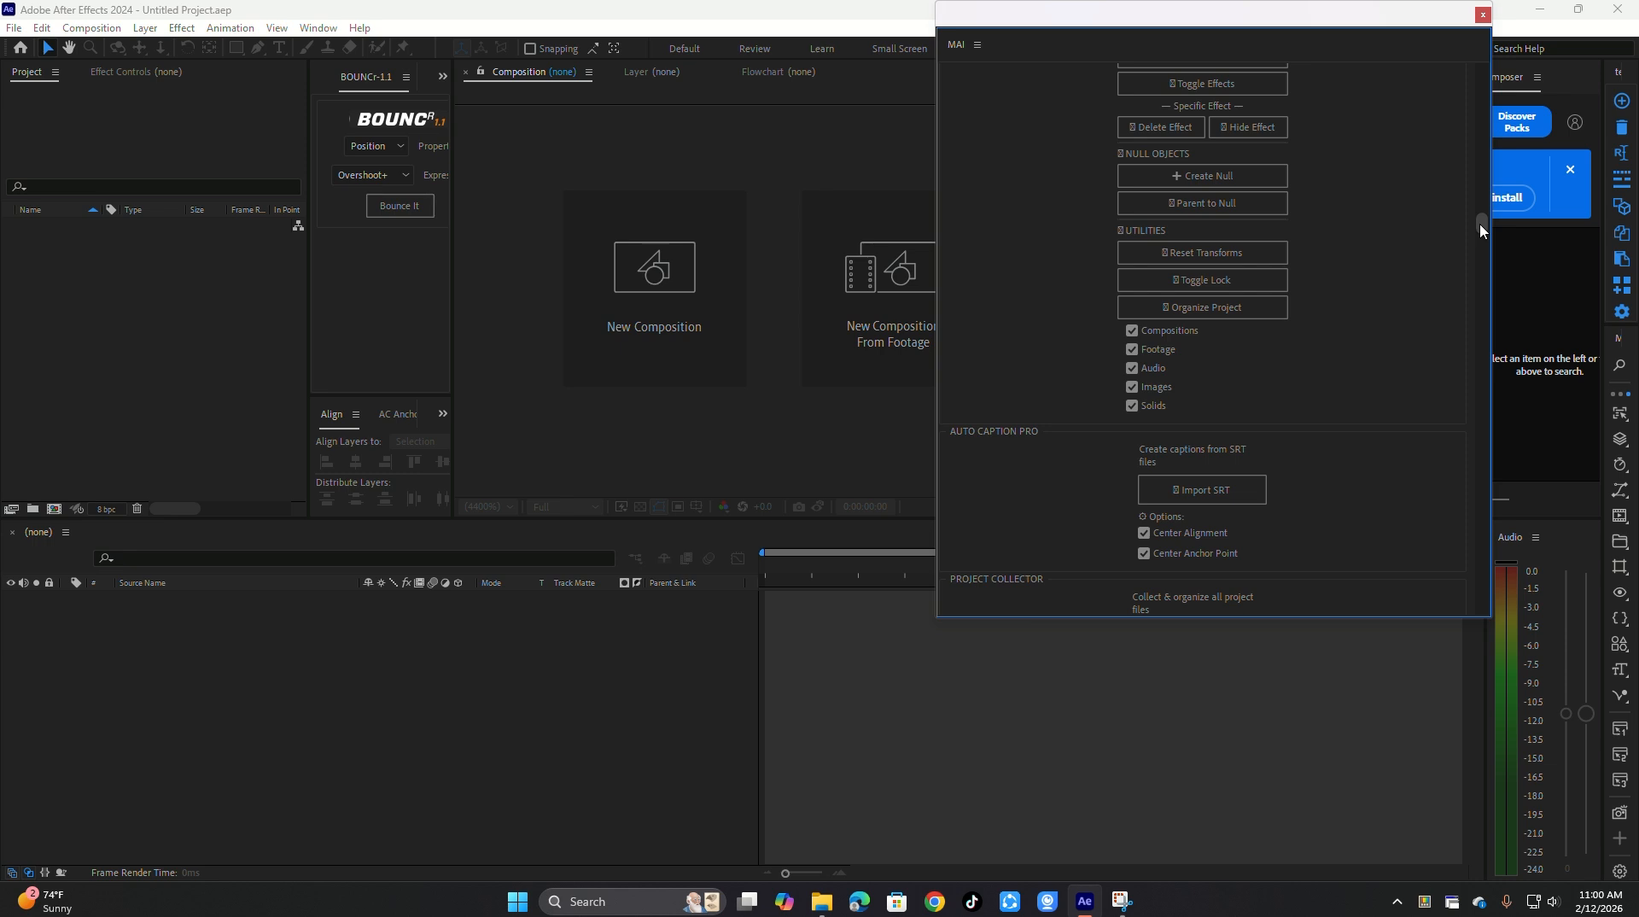
{"action": "scroll", "coordinate": [1481, 231], "scroll_direction": "down", "scroll_amount": 5}
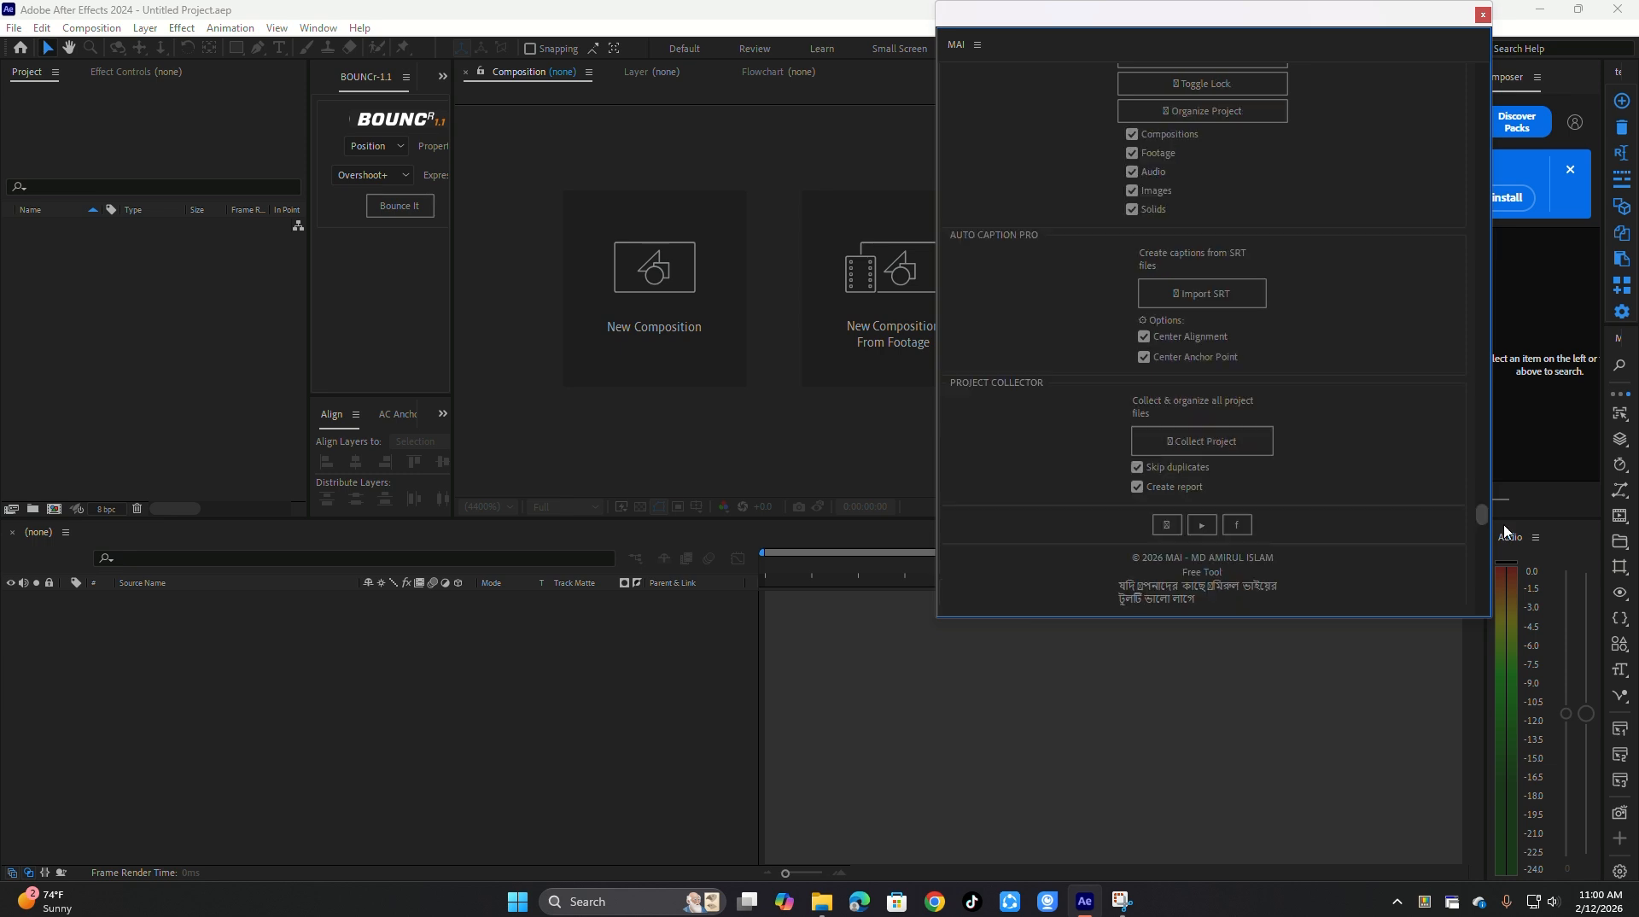
Import Download (1).mp4, download (1).jpg and download.jpg from the Downloads folder as footage
{"action": "left_click", "coordinate": [62, 341]}
{"action": "double_click", "coordinate": [61, 335]}
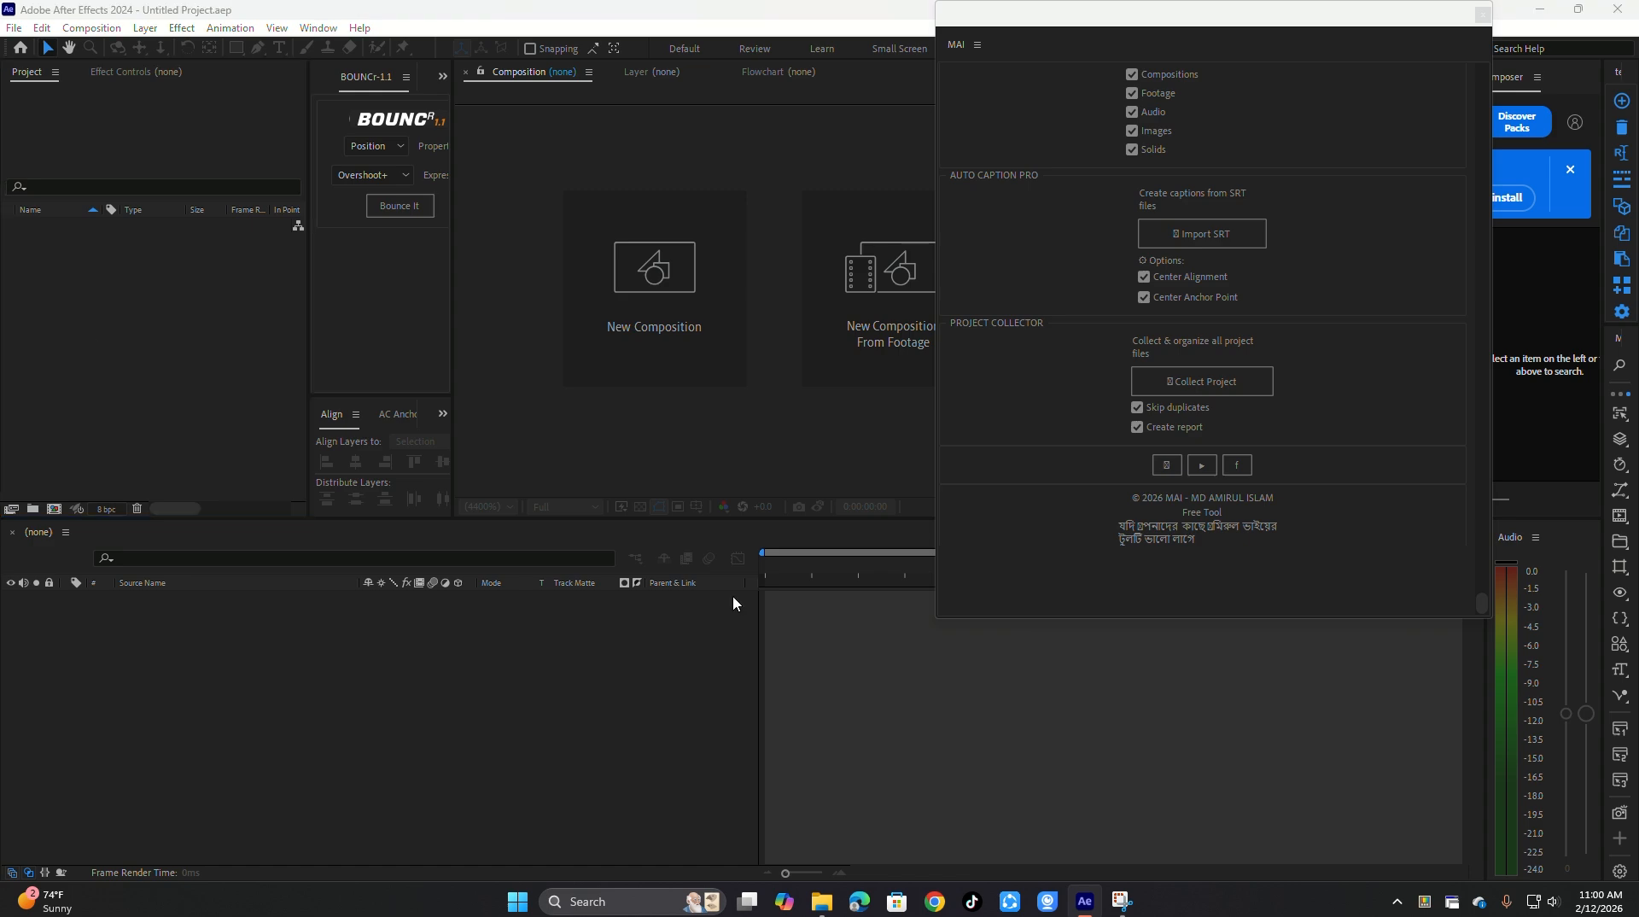
{"action": "left_click", "coordinate": [326, 231]}
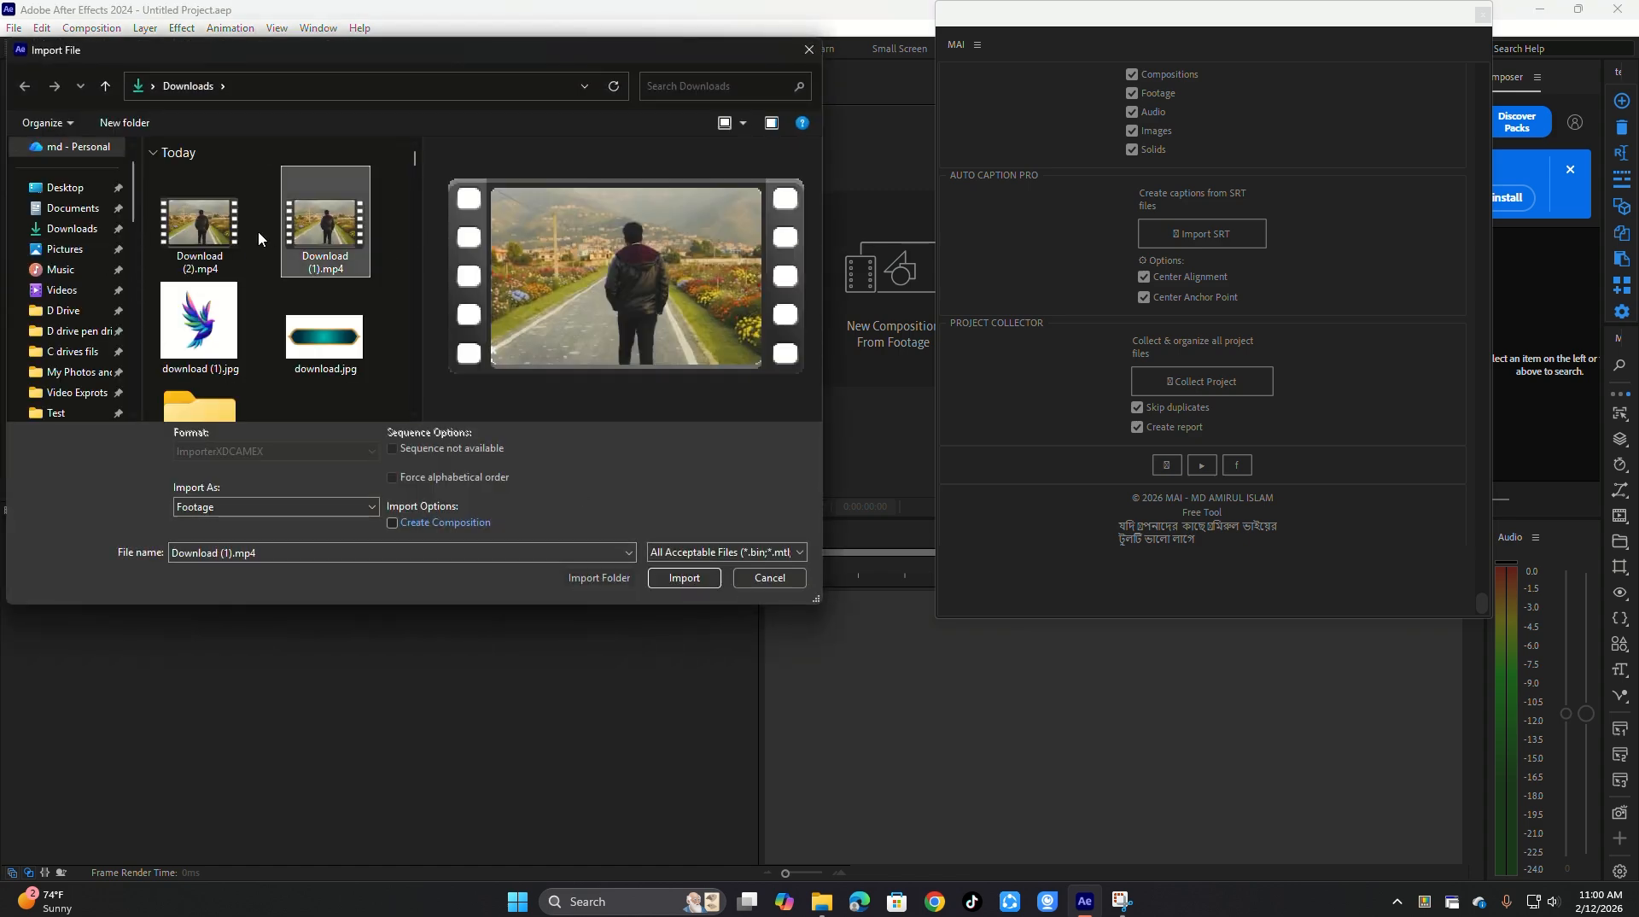
{"action": "left_click", "coordinate": [203, 323], "text": "ctrl"}
{"action": "left_click", "coordinate": [354, 337], "text": "ctrl"}
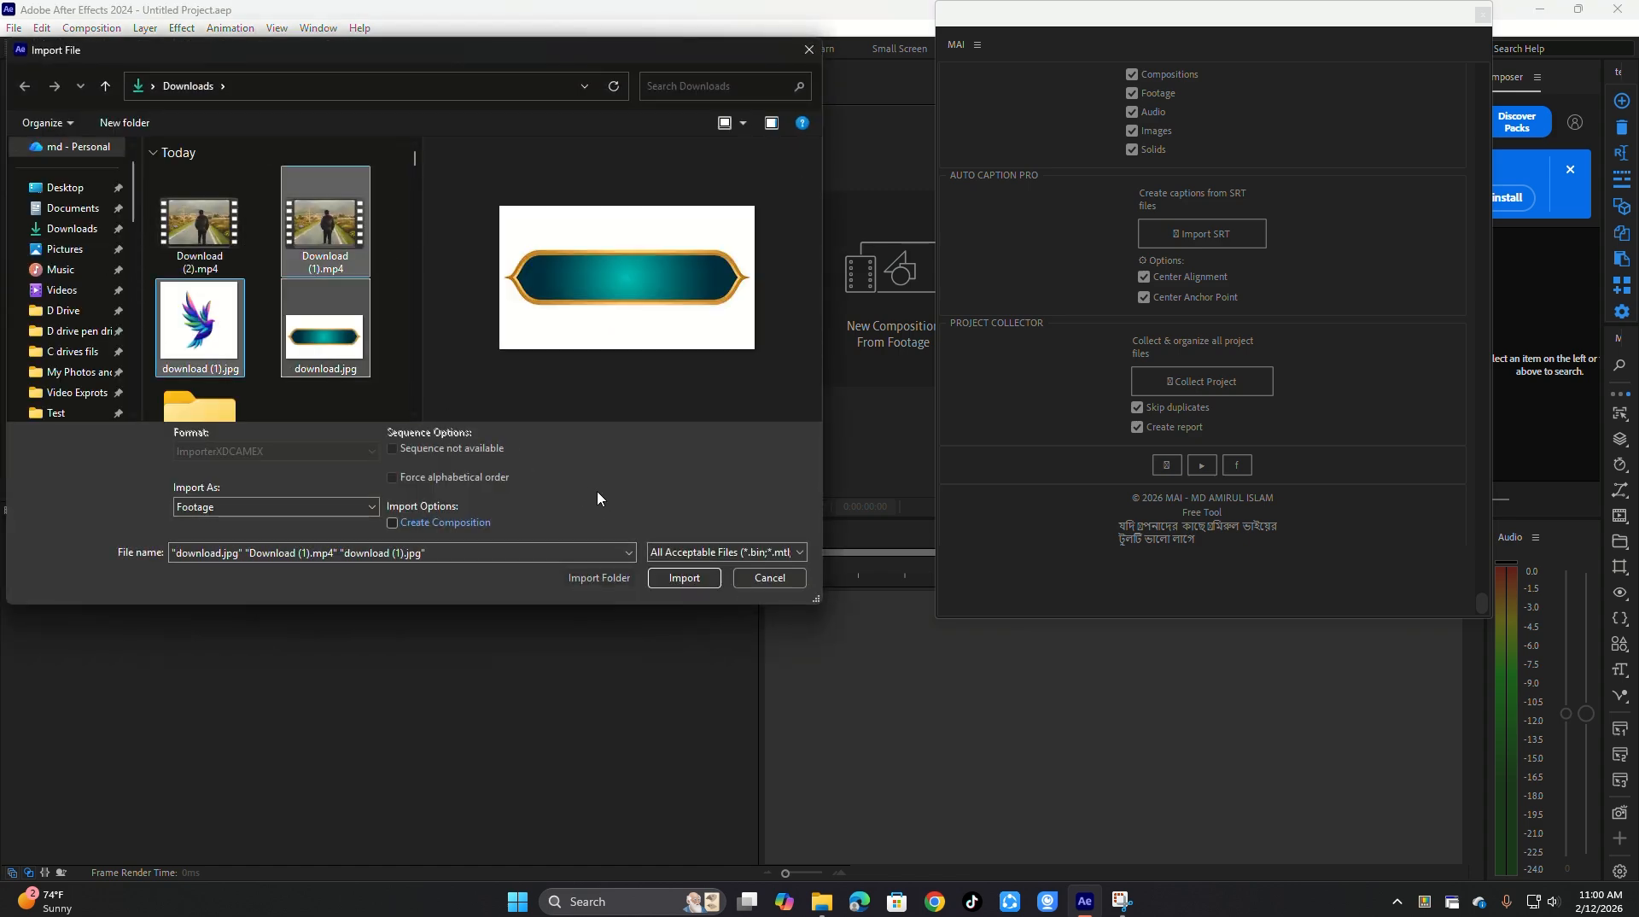
{"action": "left_click", "coordinate": [701, 581]}
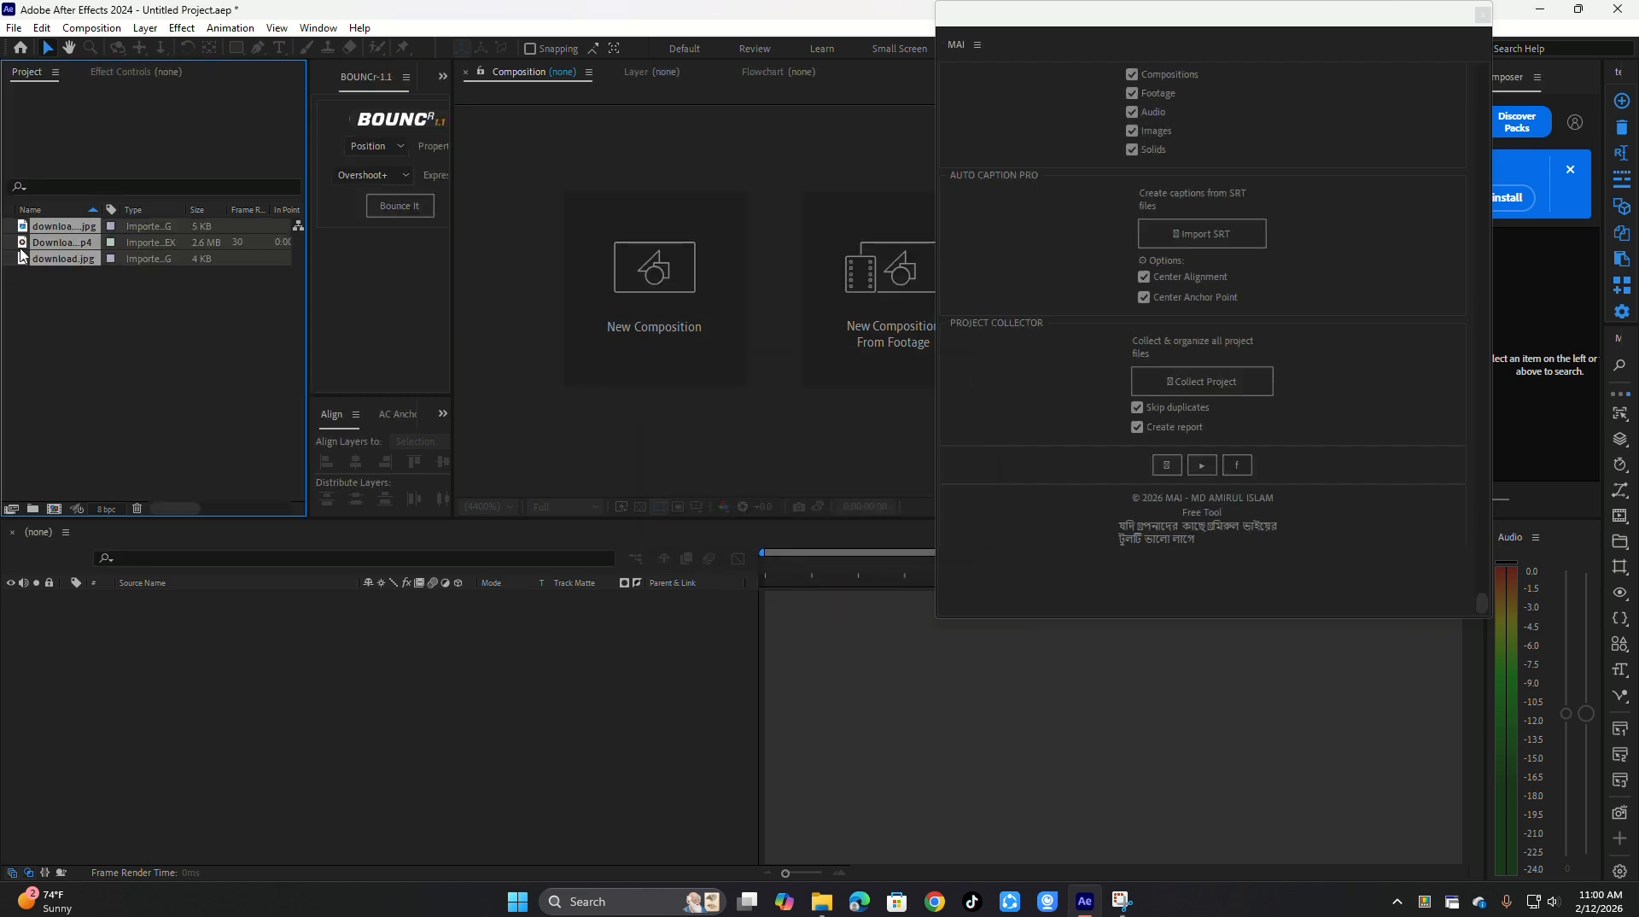
Create a single composition from the three imported files, using the dimensions of Download (1).mp4 and a still duration of 0:00:02:00
{"action": "left_click_drag", "start_coordinate": [46, 233], "coordinate": [56, 509]}
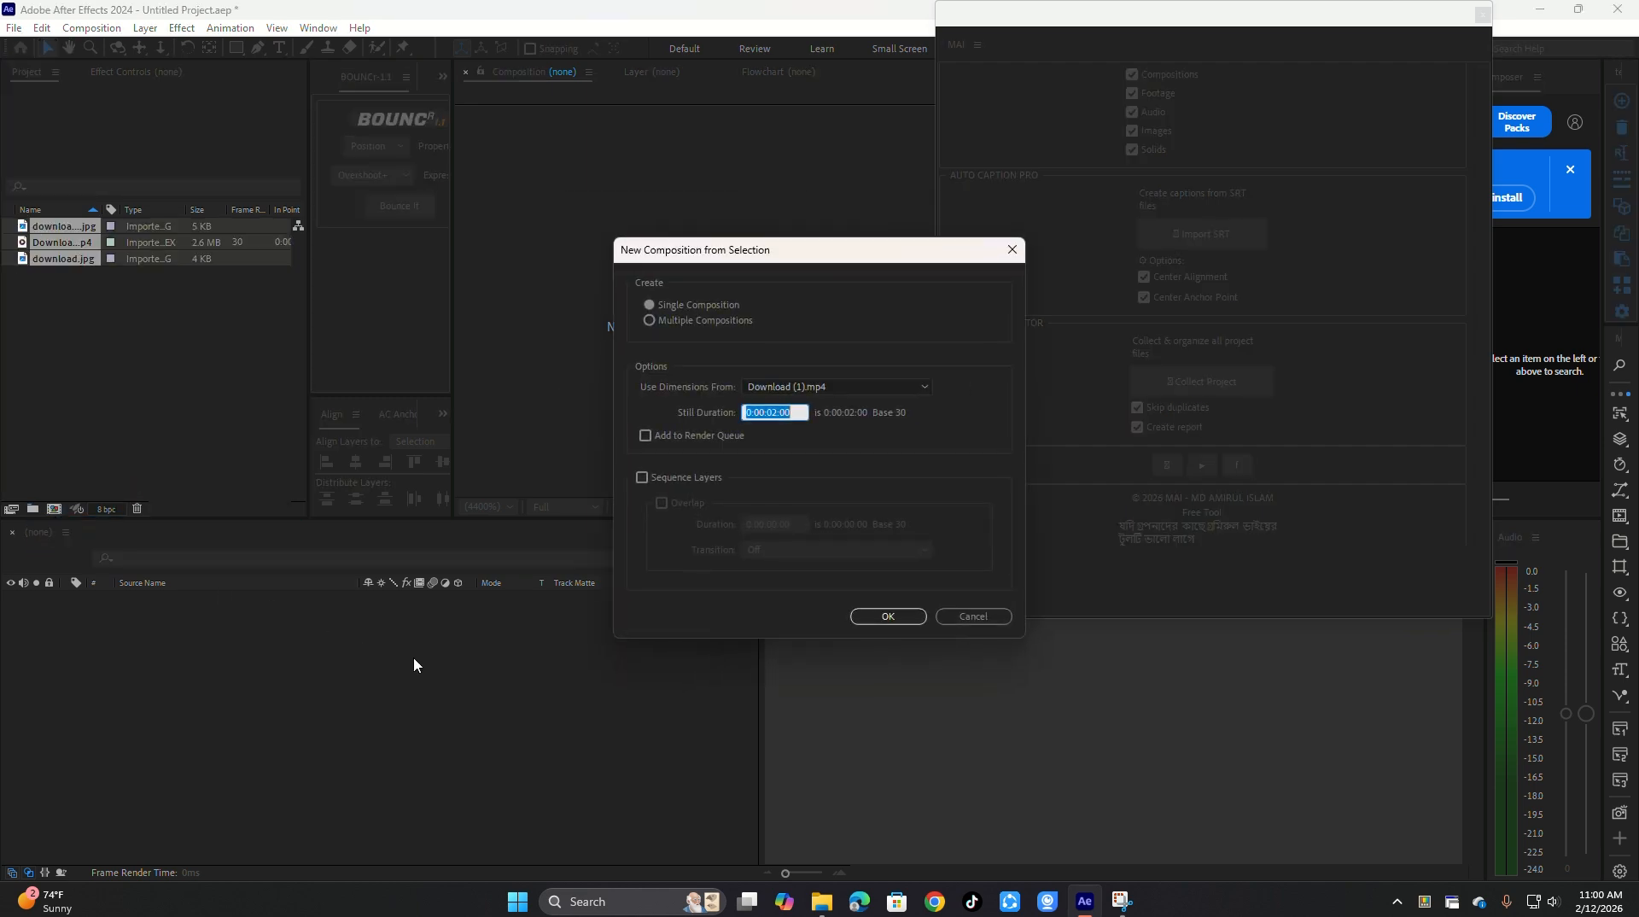
{"action": "left_click", "coordinate": [893, 618]}
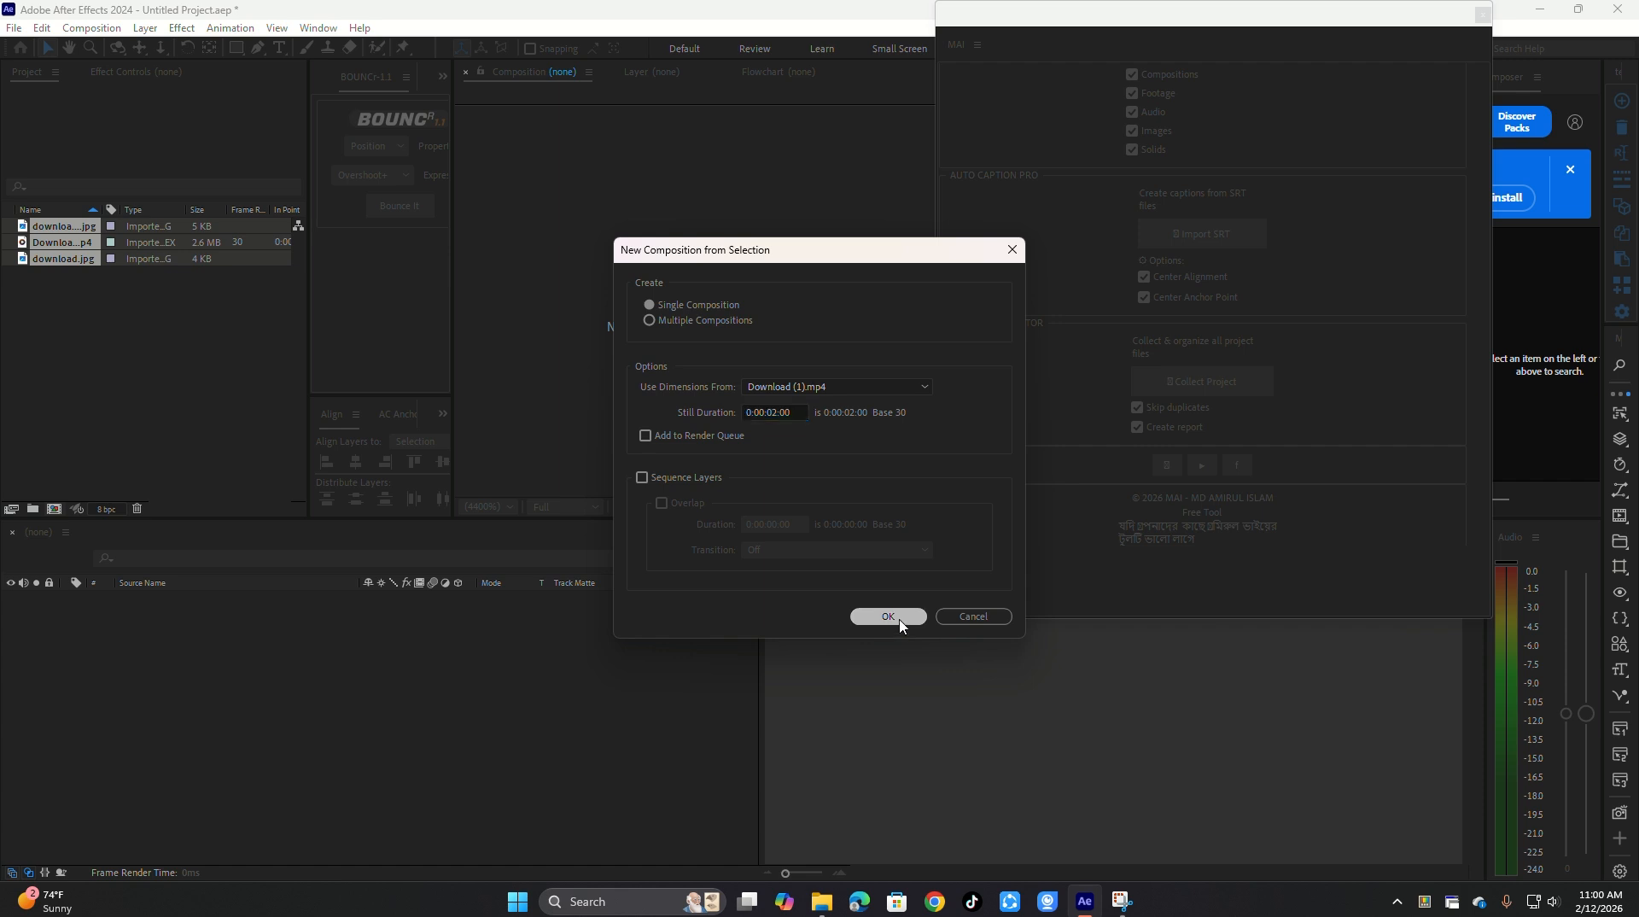
{"action": "left_click", "coordinate": [618, 761]}
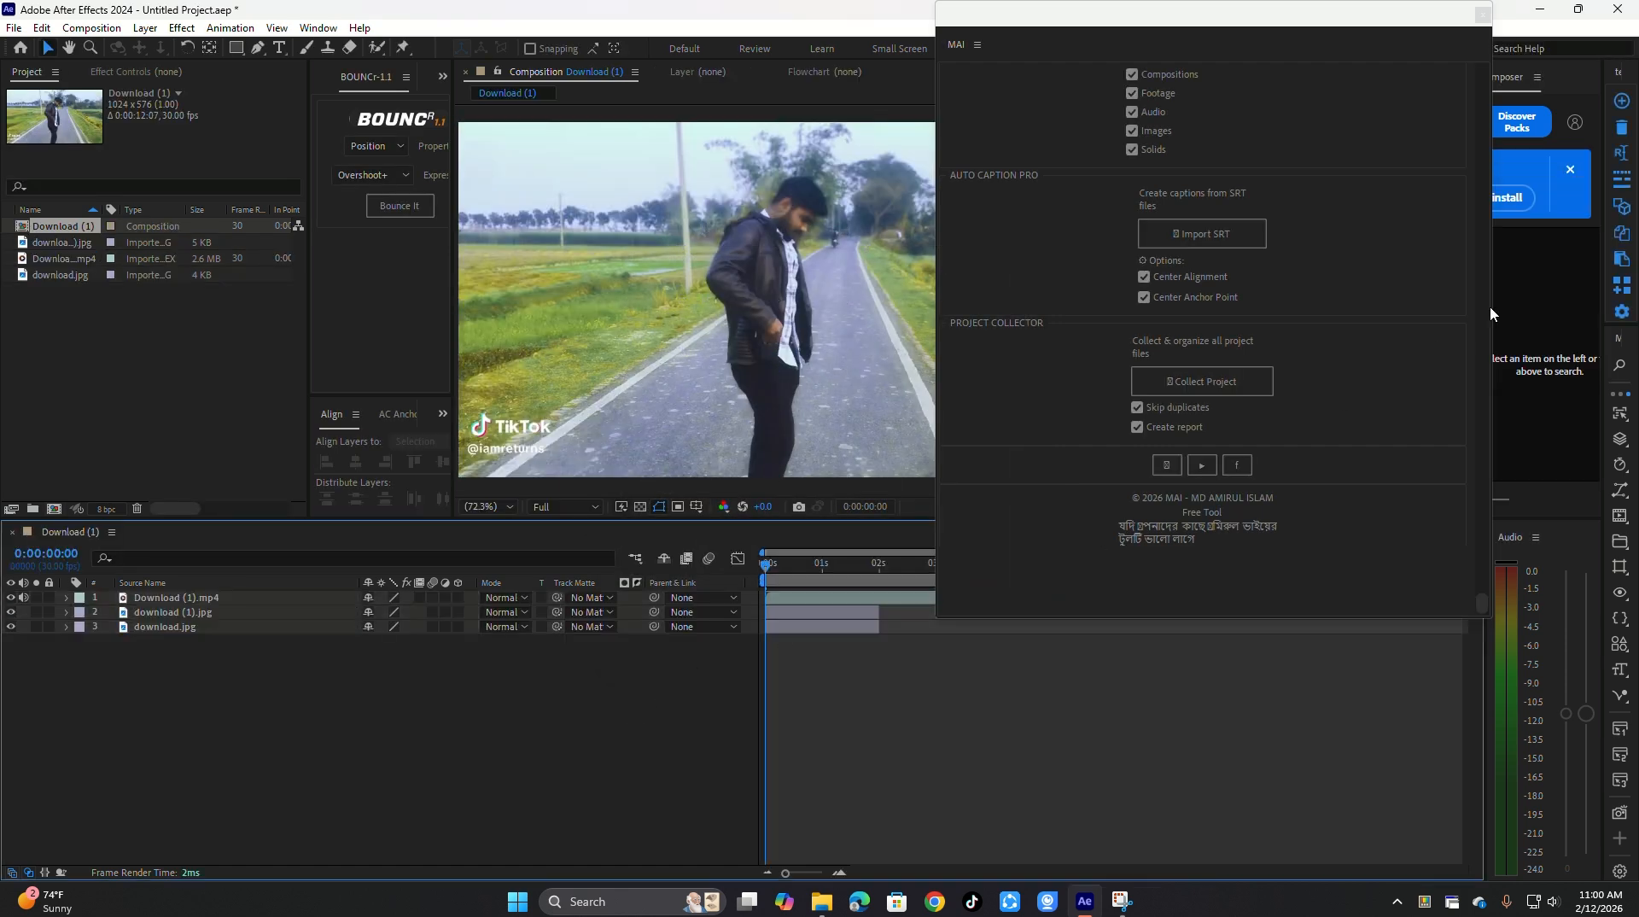
Try to collect the unsaved project's files with the MAI Project Collector
{"action": "left_click_drag", "start_coordinate": [1481, 602], "coordinate": [1411, 178]}
{"action": "scroll", "coordinate": [1412, 178], "scroll_direction": "down", "scroll_amount": 4}
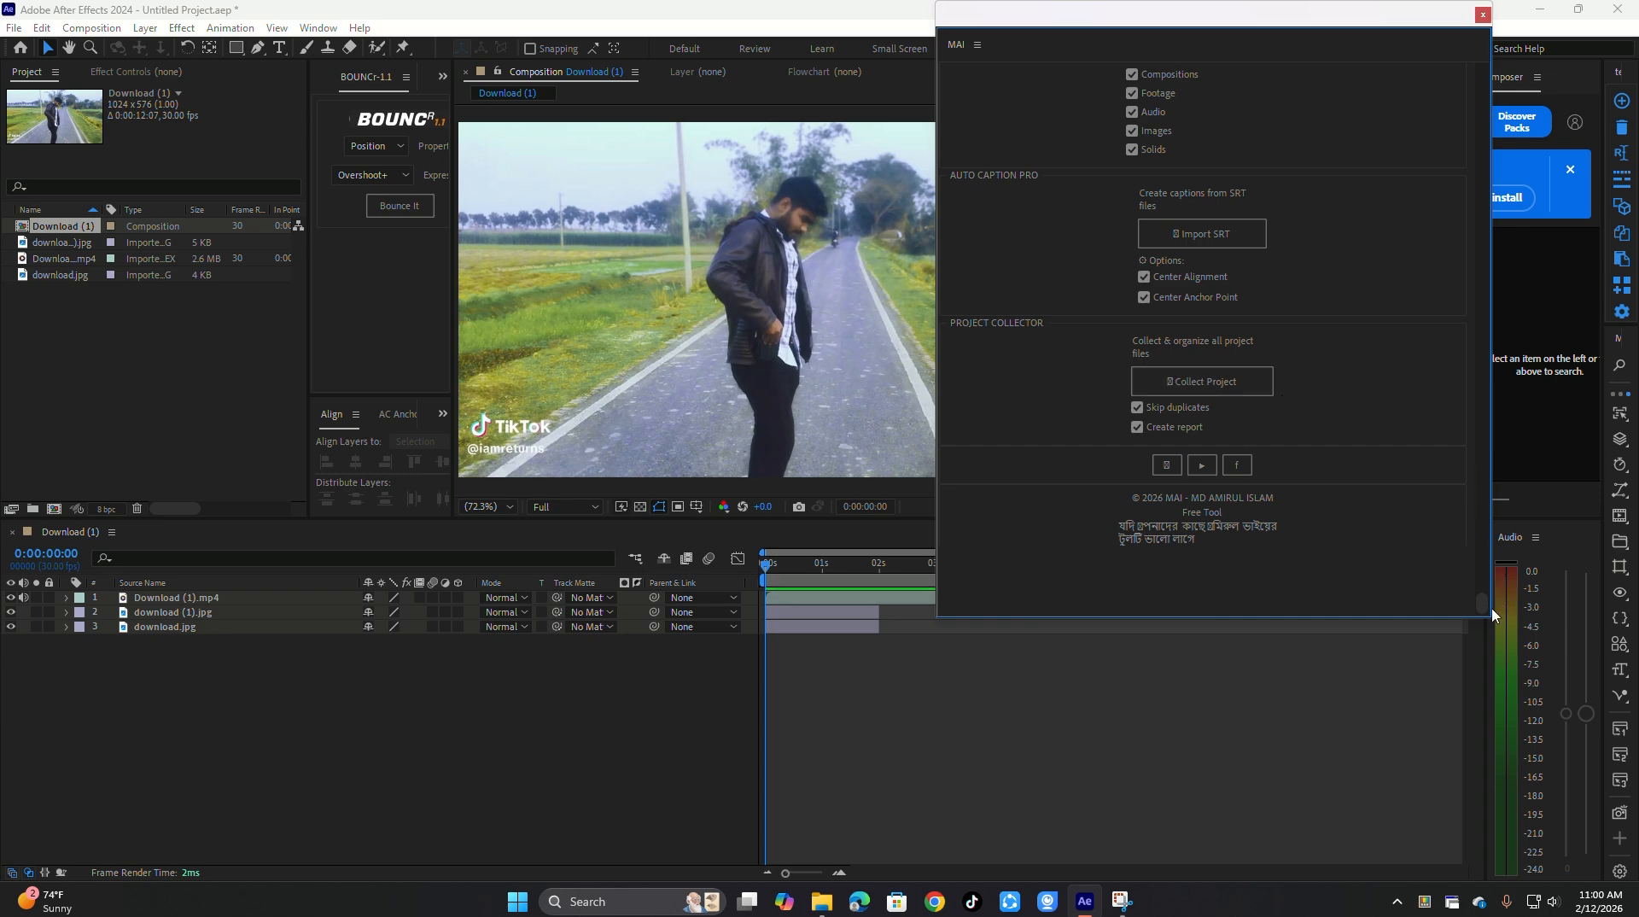
{"action": "left_click", "coordinate": [1202, 381]}
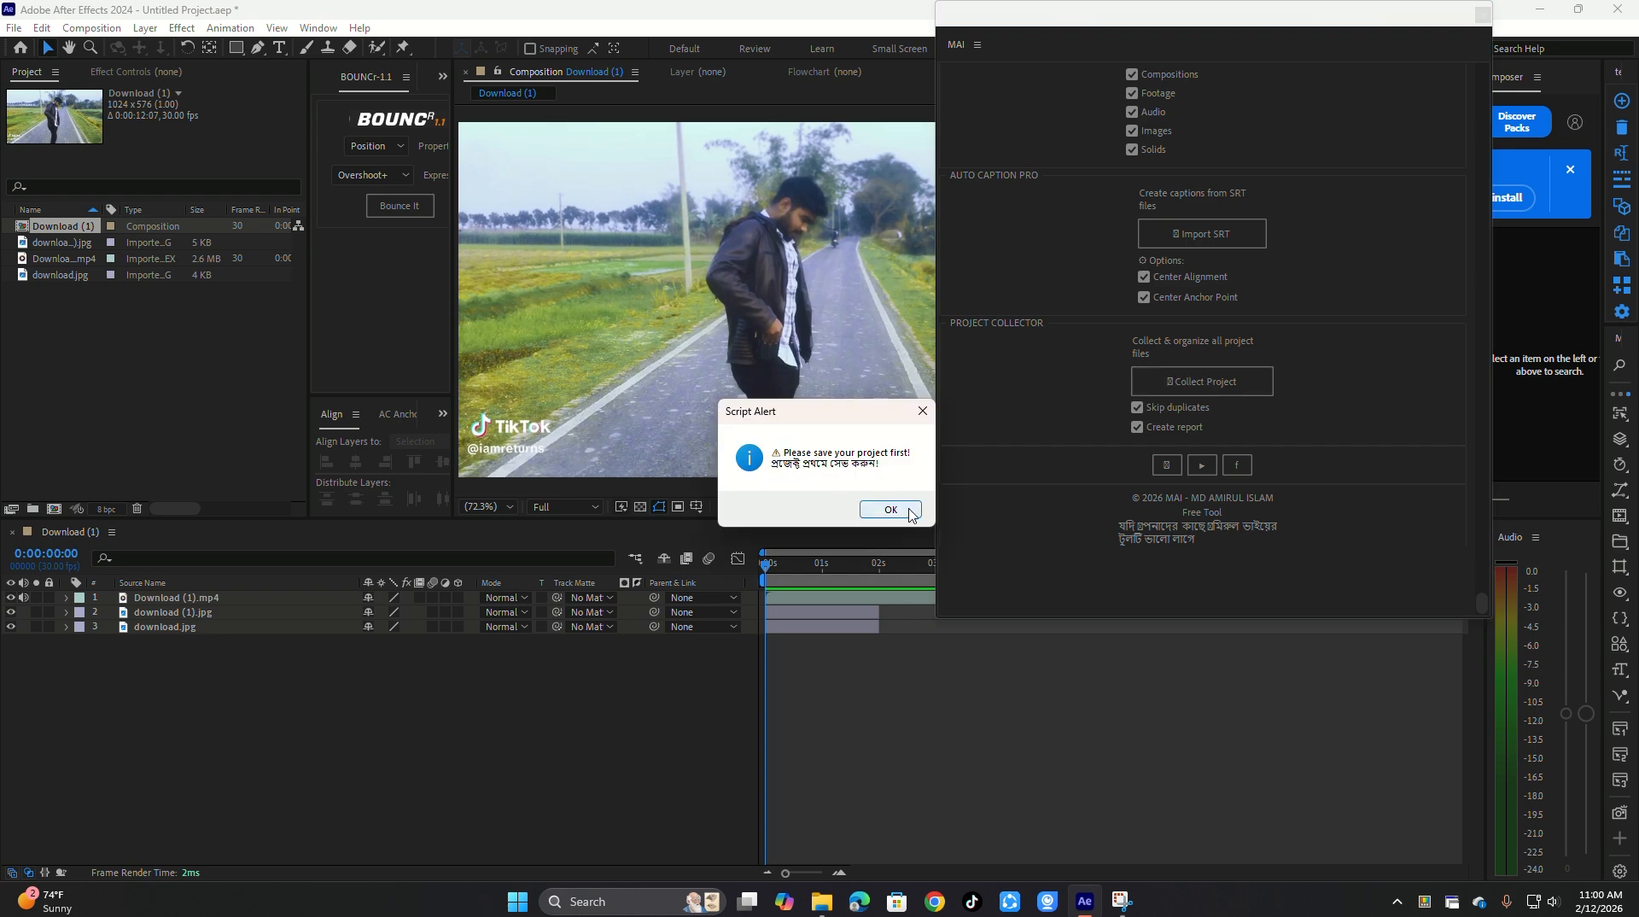
{"action": "left_click", "coordinate": [901, 510]}
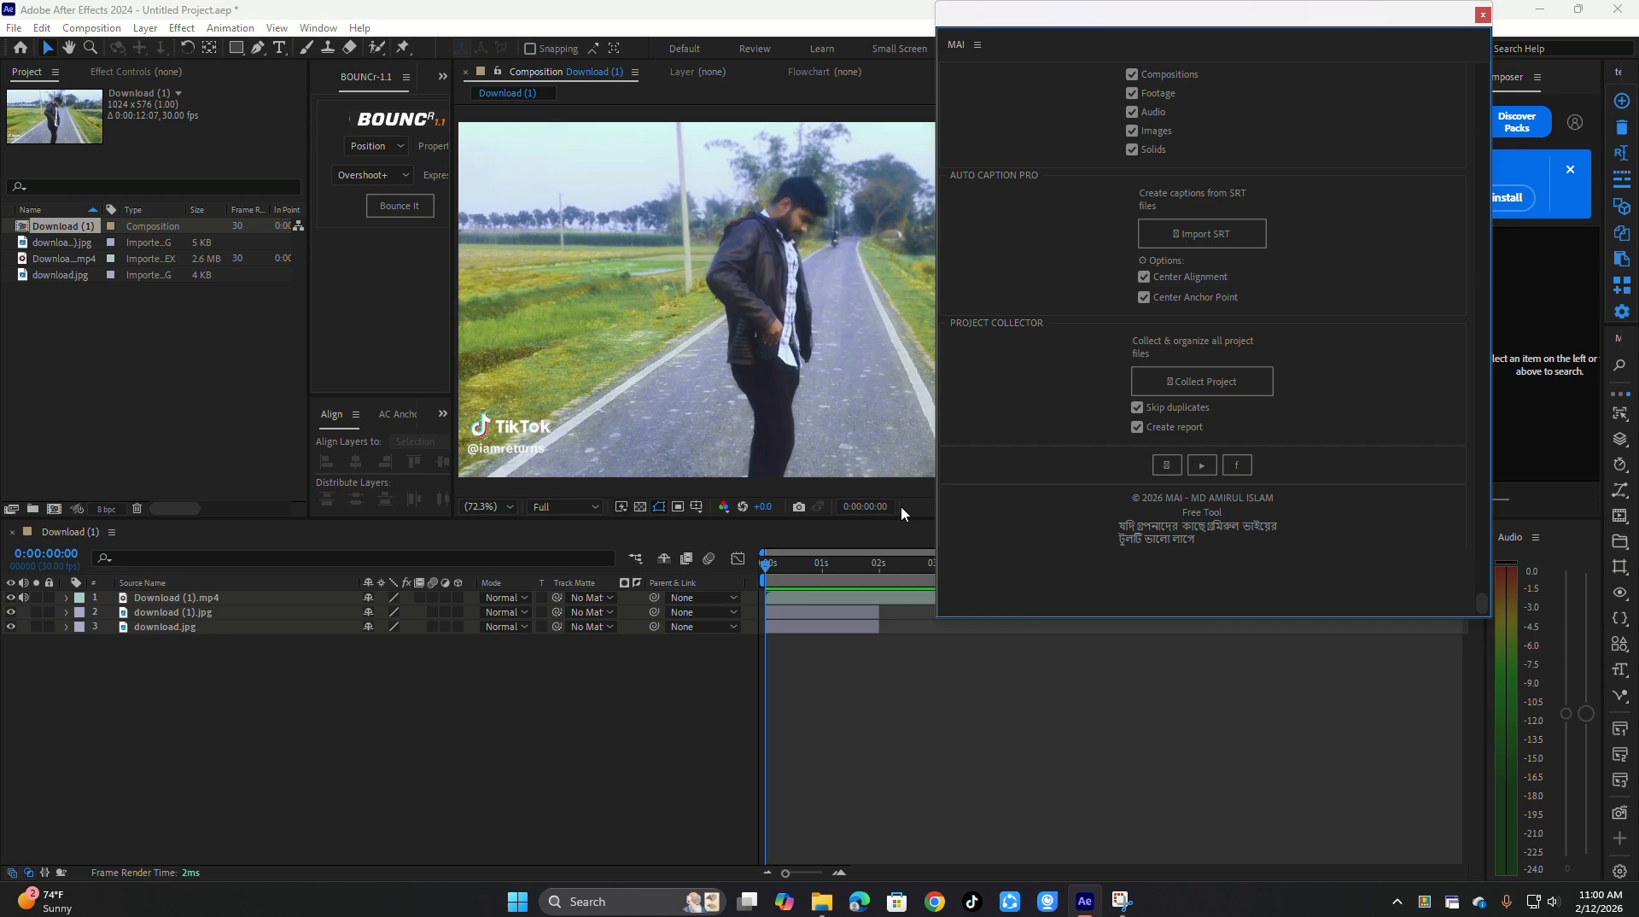
{"action": "left_click", "coordinate": [1206, 384]}
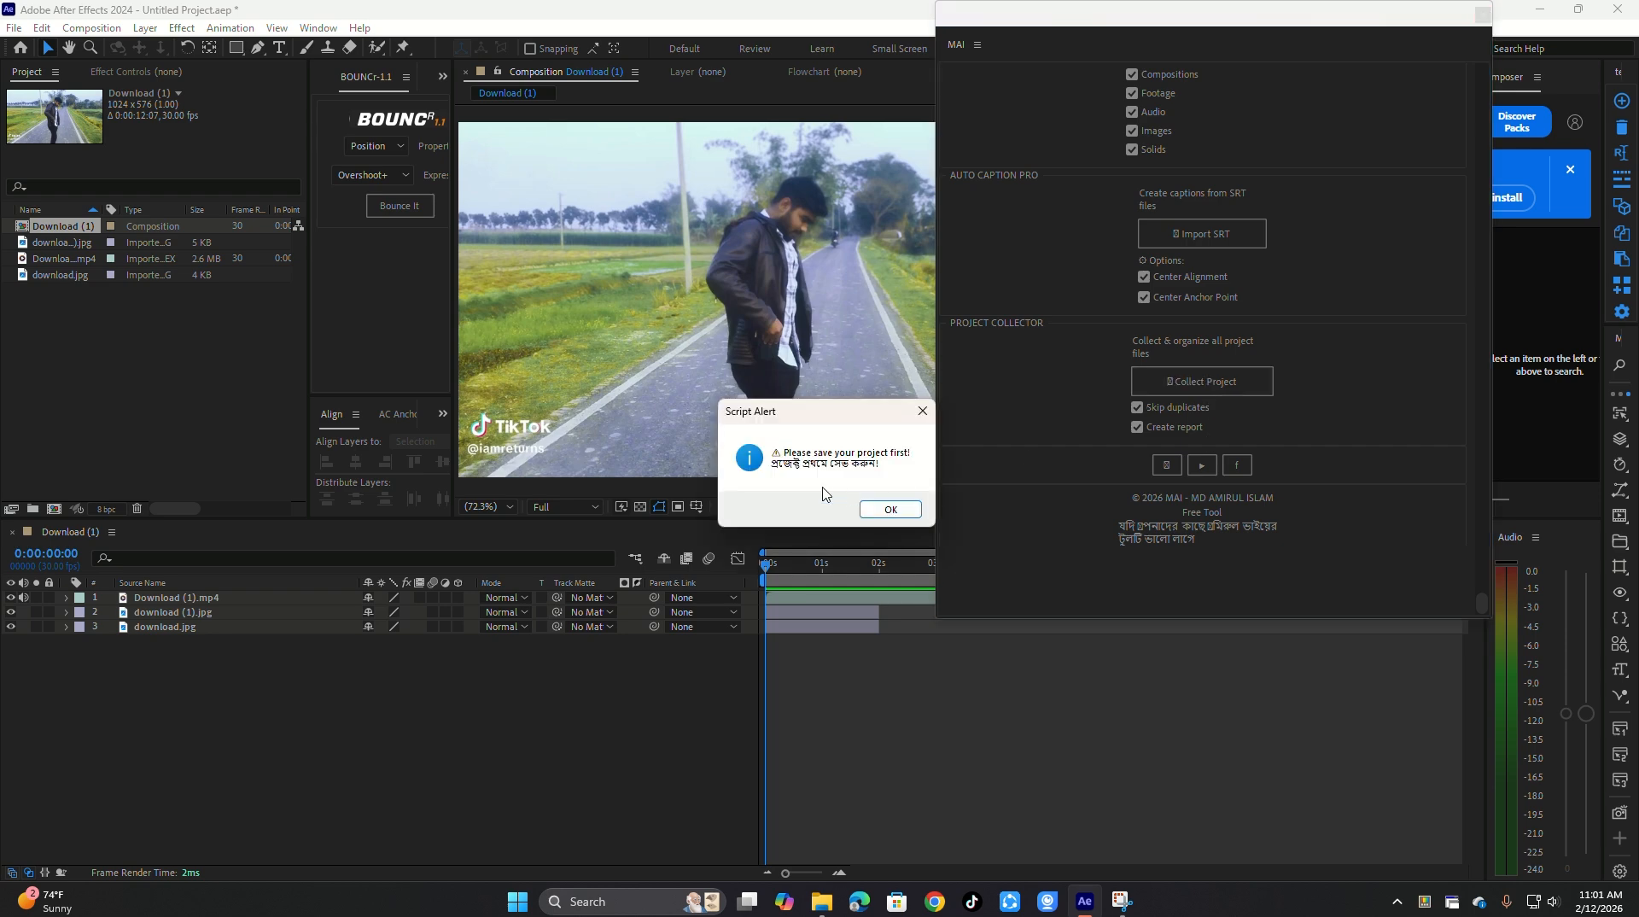
{"action": "left_click", "coordinate": [889, 506]}
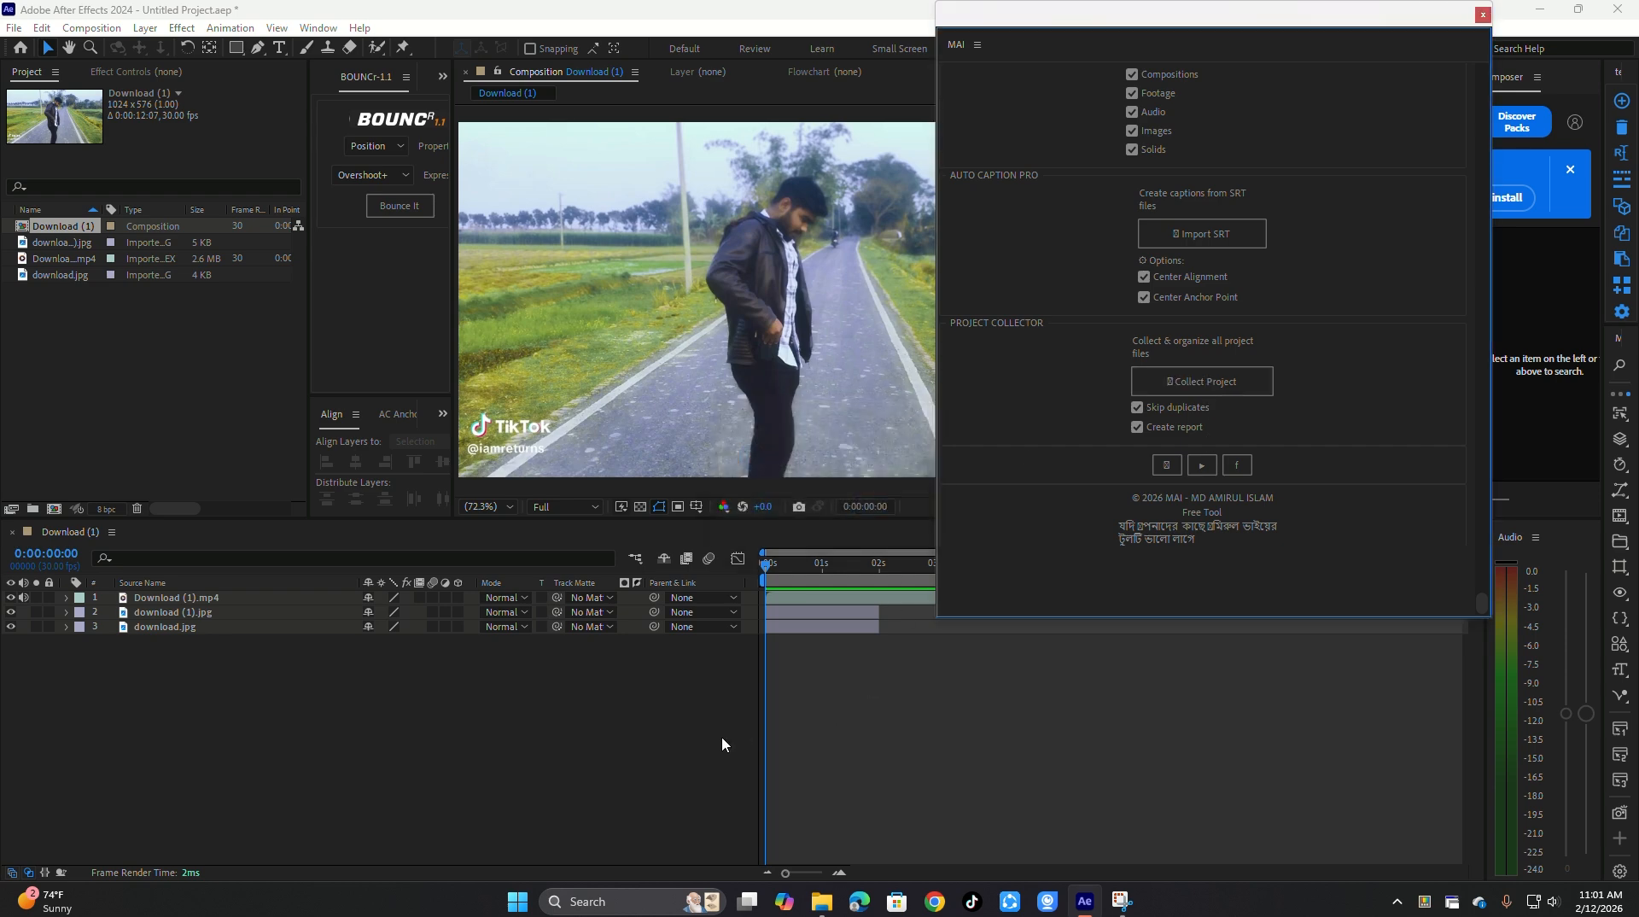
Save the project as "text" in the test folder inside Downloads
{"action": "key", "text": "ctrl+s"}
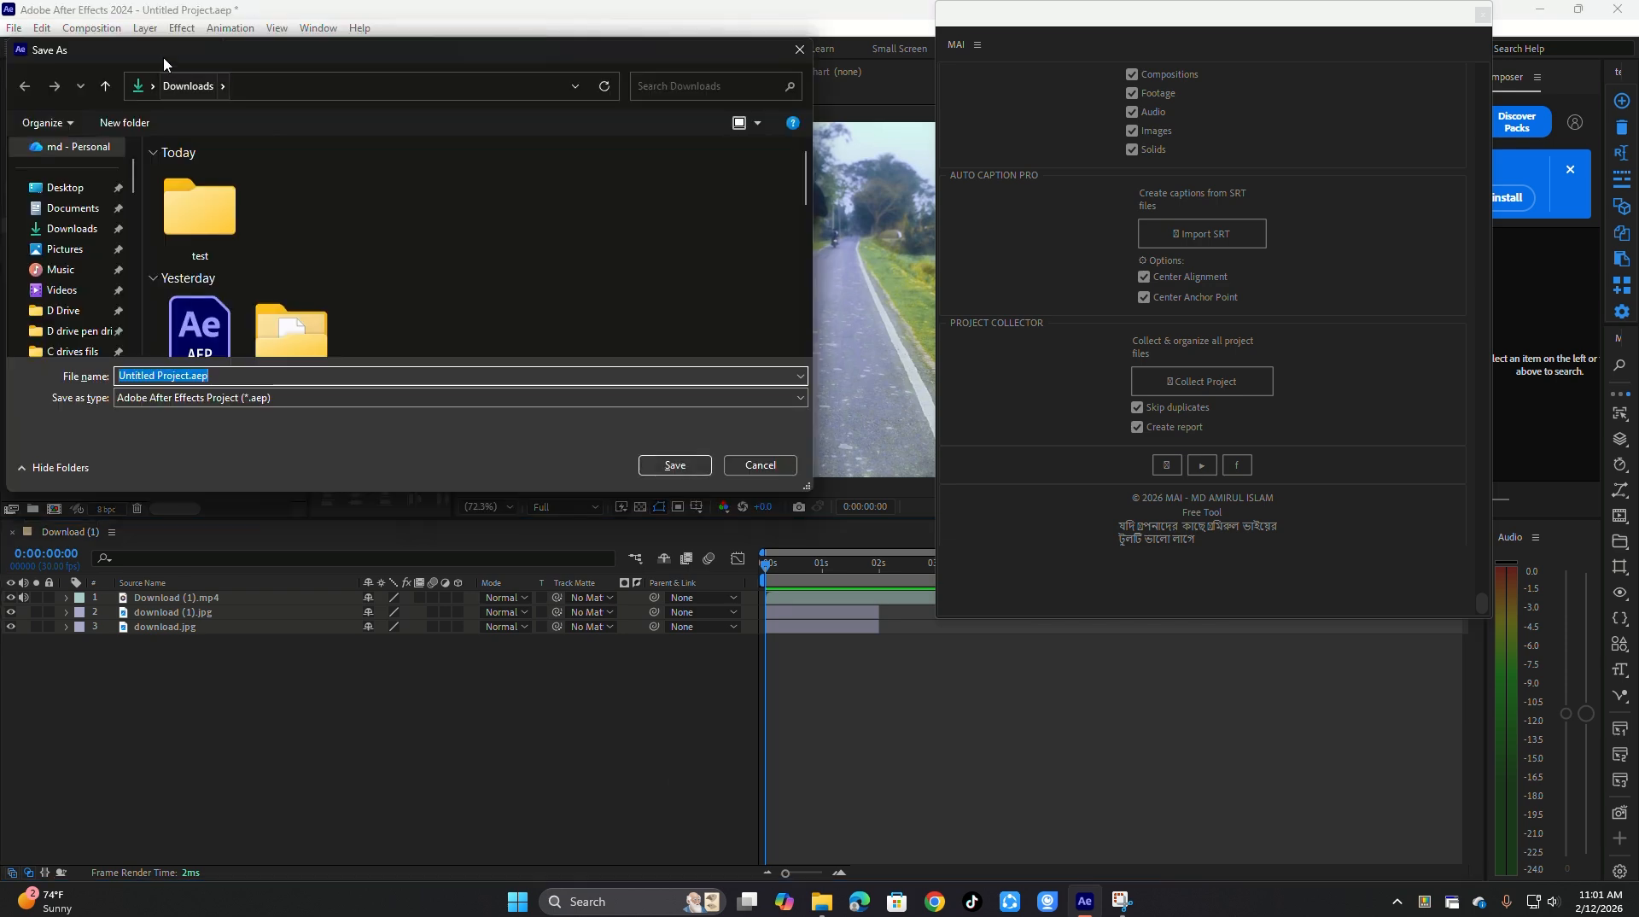
{"action": "left_click", "coordinate": [214, 229]}
{"action": "double_click", "coordinate": [214, 229]}
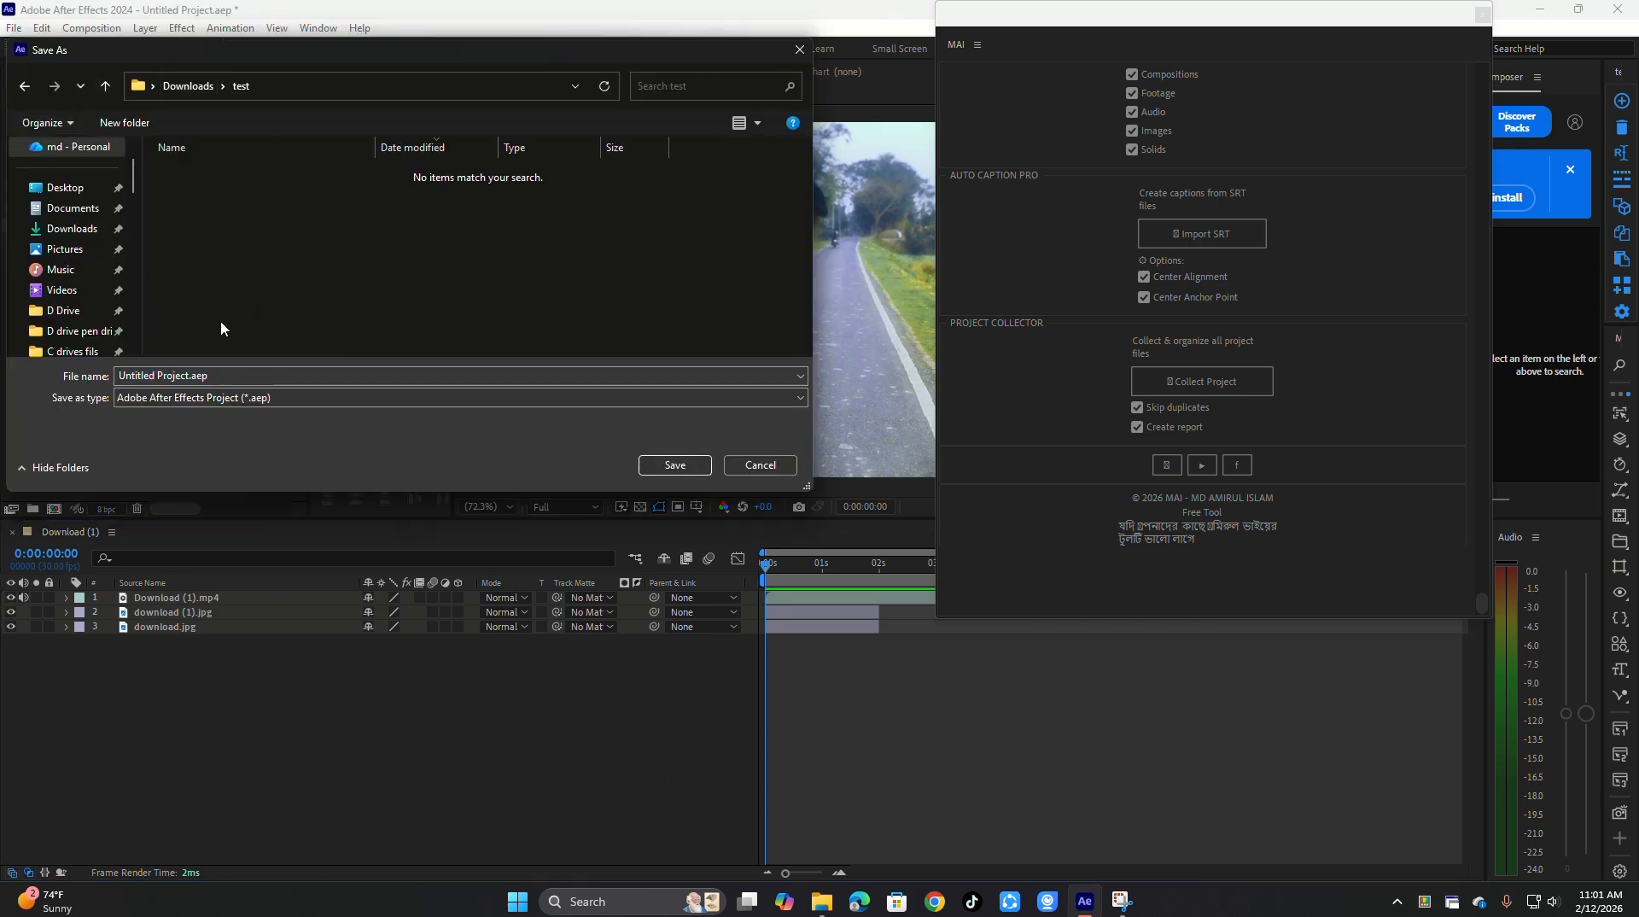
{"action": "type", "text": "text"}
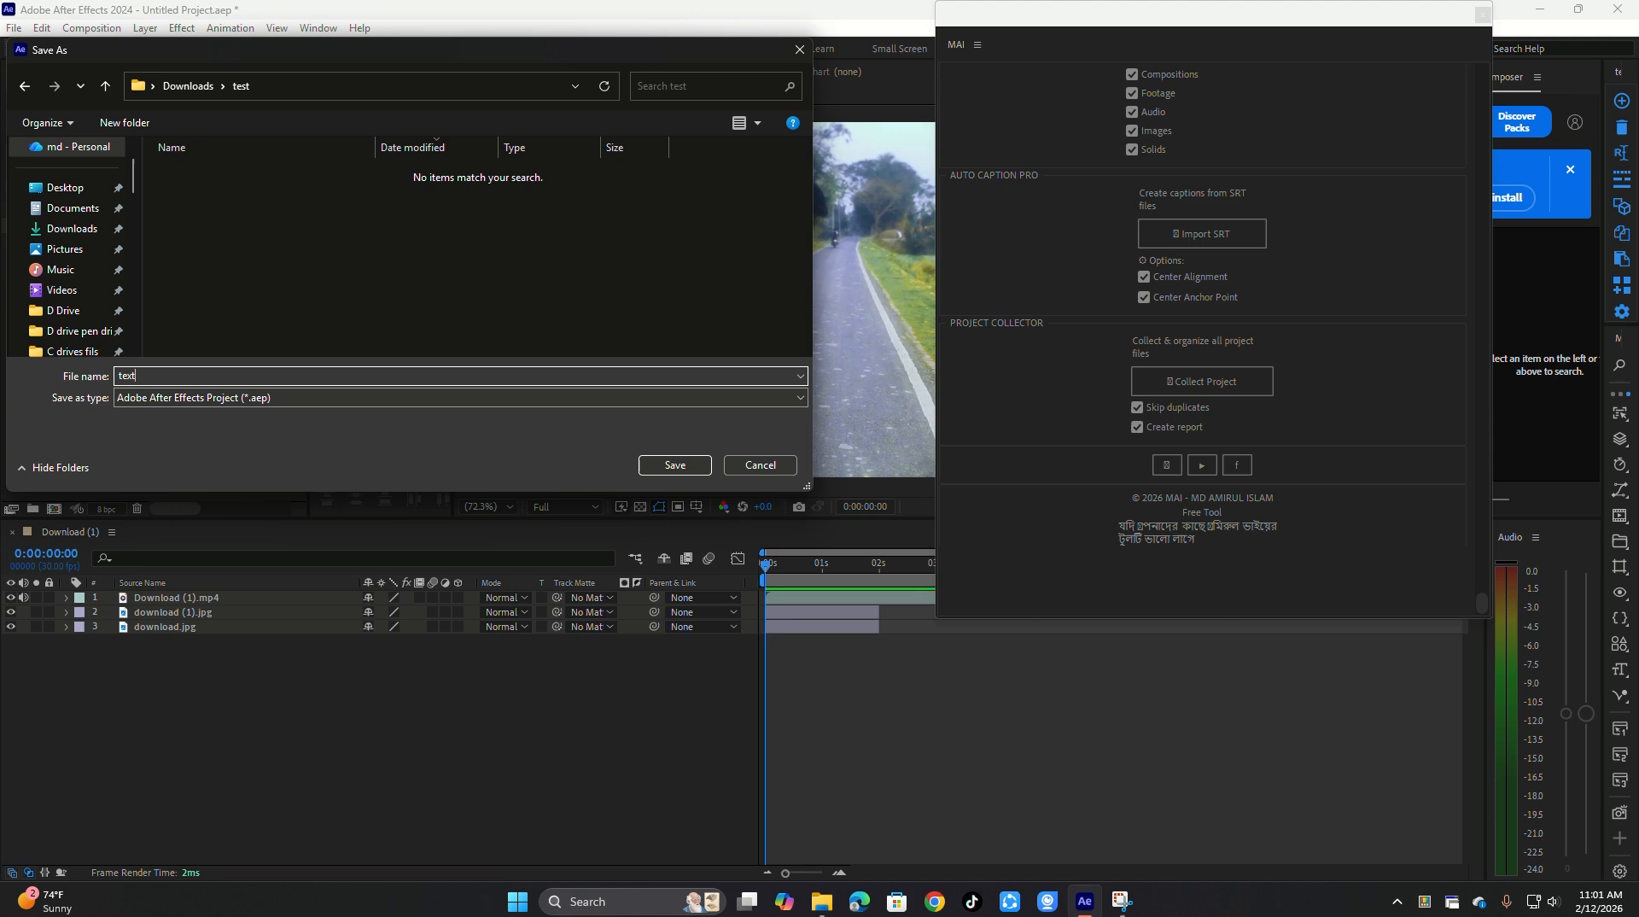
{"action": "key", "text": "Return"}
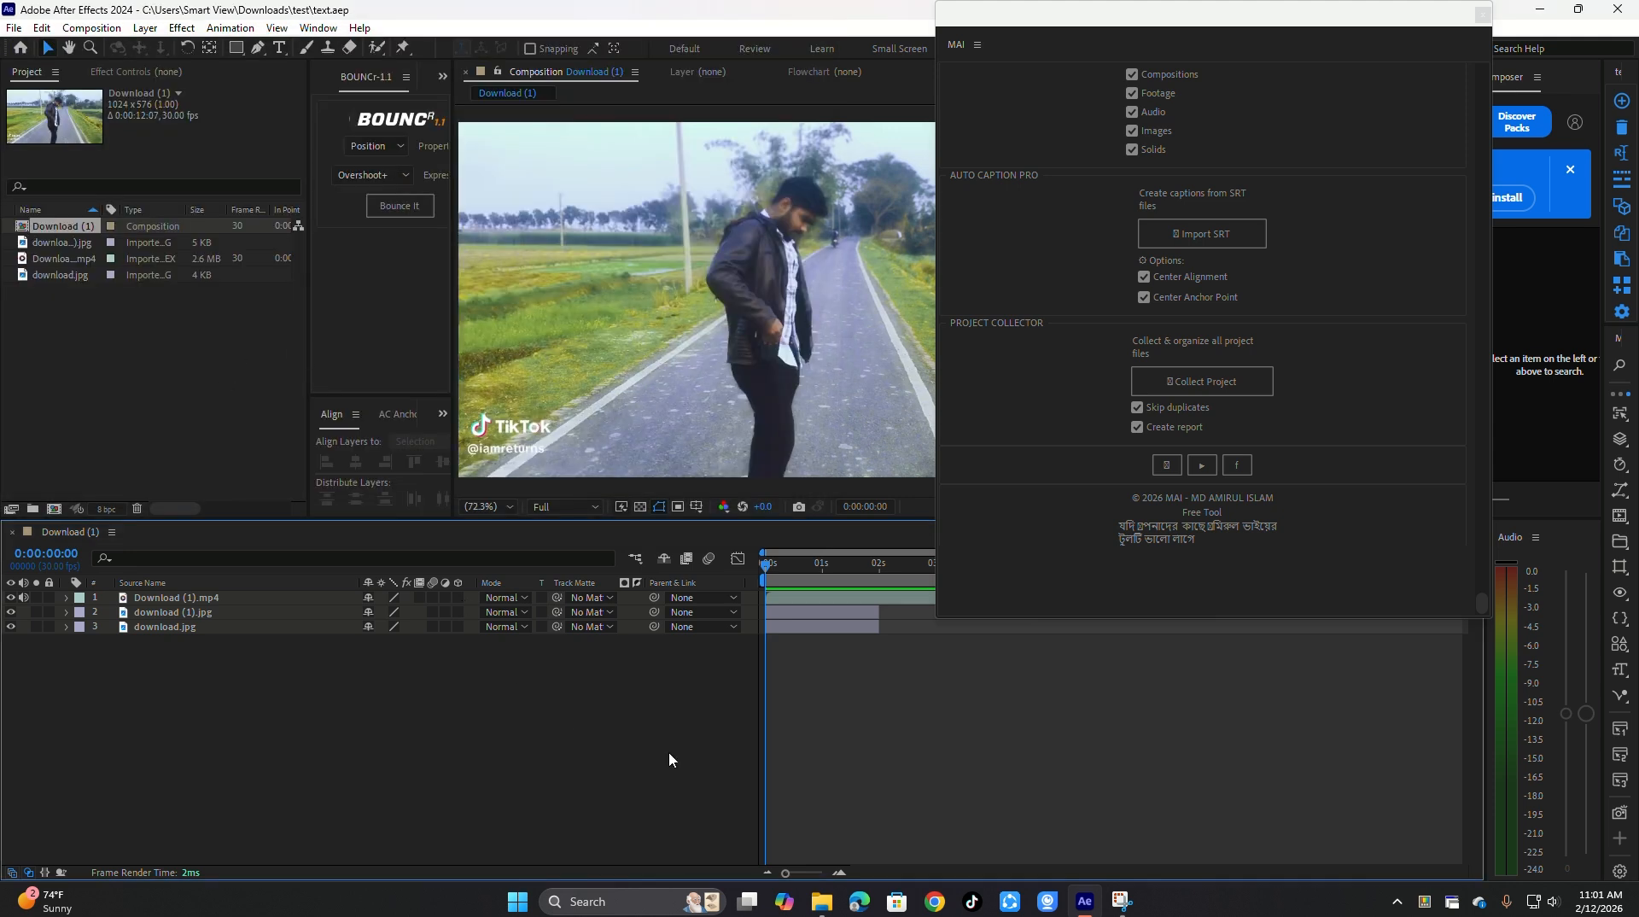
Collect the saved project's files into organized folders with the MAI Project Collector
{"action": "left_click", "coordinate": [1228, 382]}
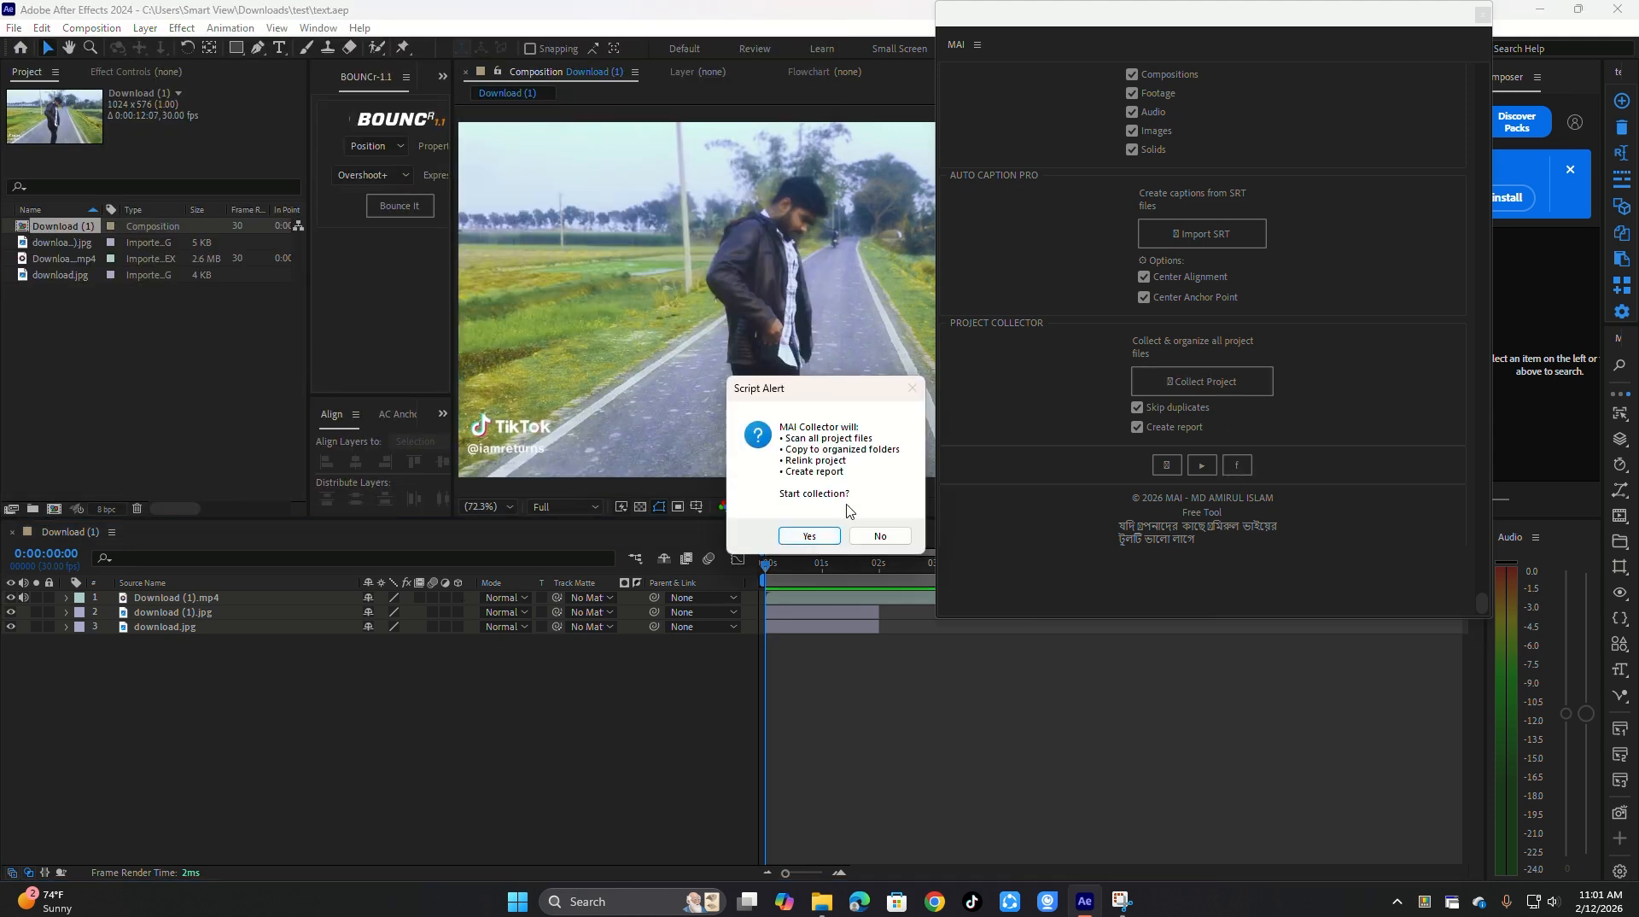
{"action": "left_click", "coordinate": [808, 536]}
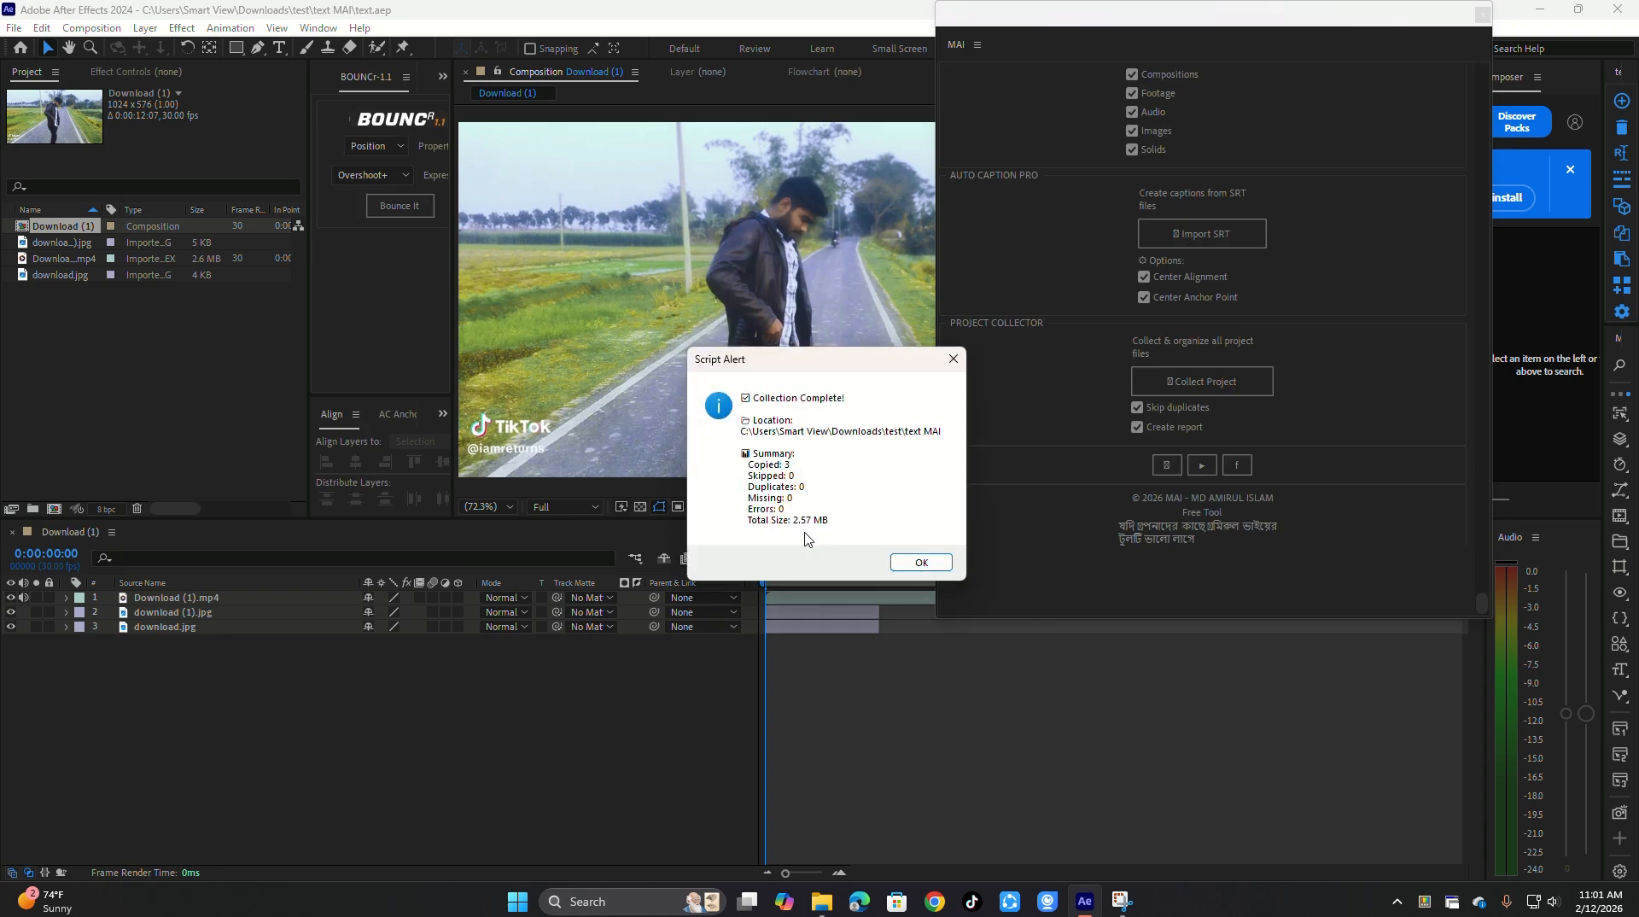
{"action": "left_click", "coordinate": [914, 562]}
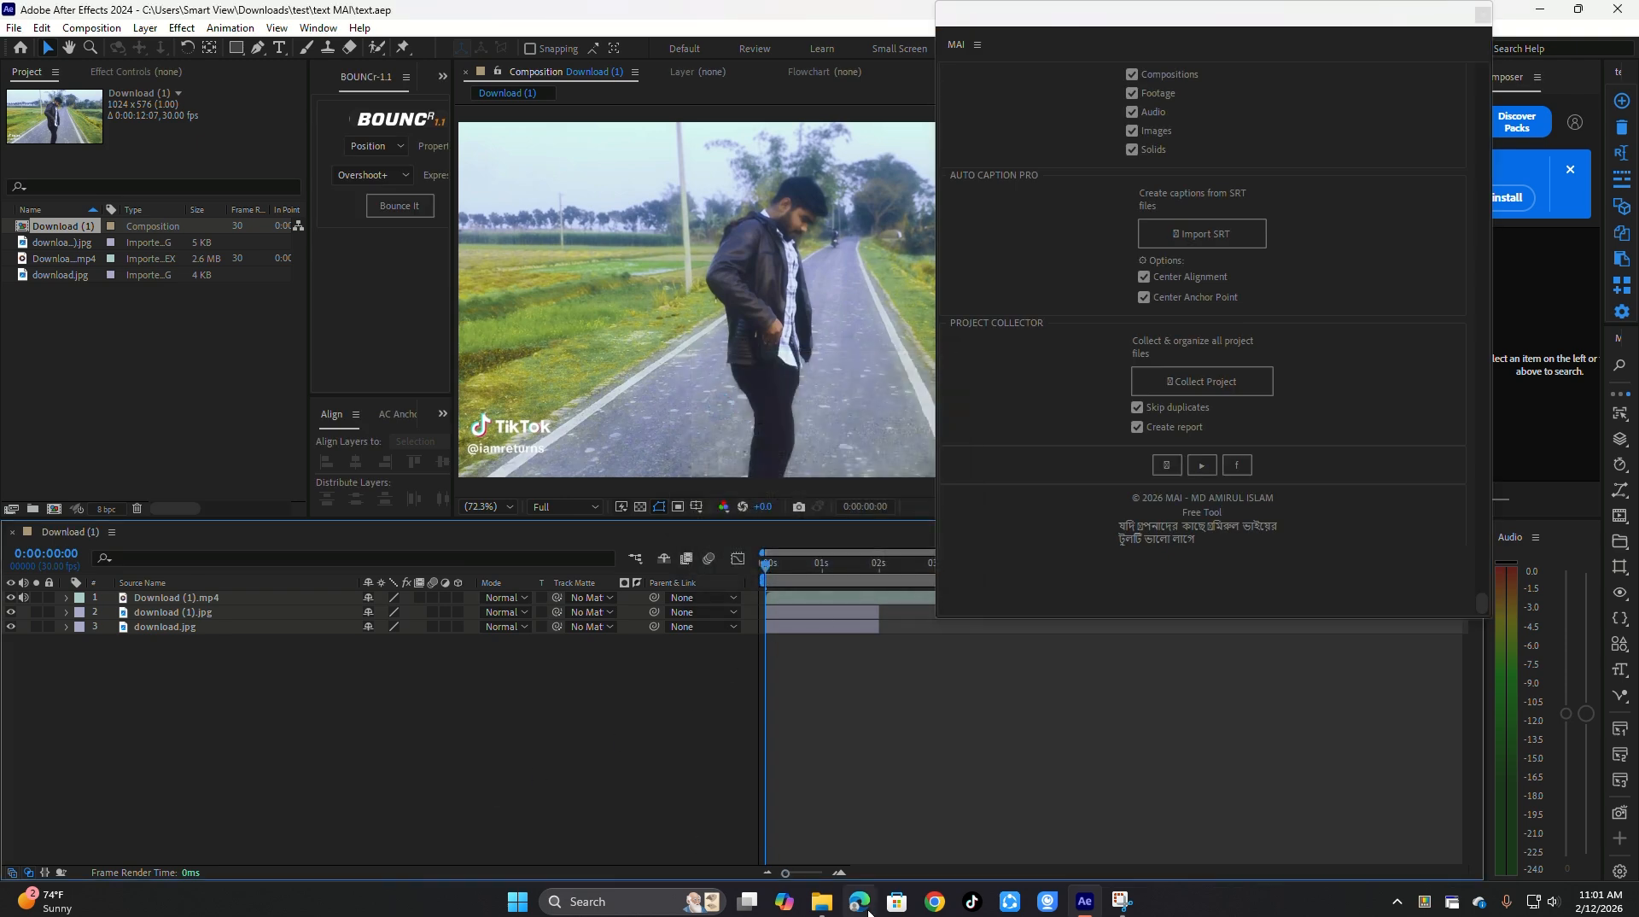
Switch to File Explorer and examine the collected "text MAI" folder in Downloads\test, including its 01_Footage and 03_Images subfolders
{"action": "left_click", "coordinate": [825, 910]}
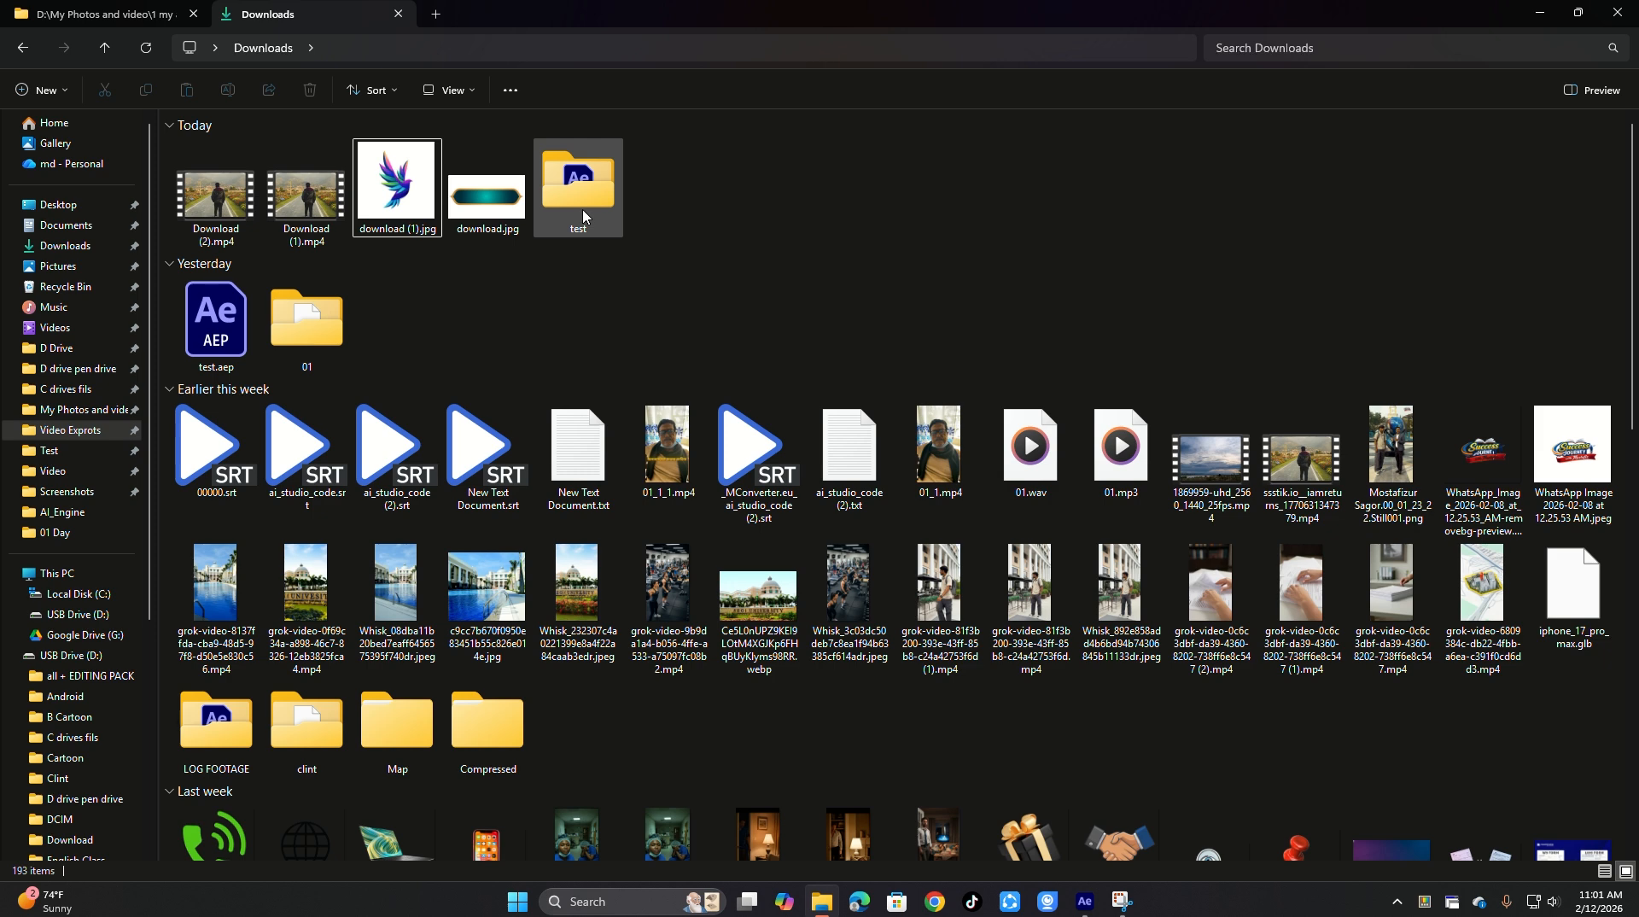
{"action": "left_click", "coordinate": [145, 52]}
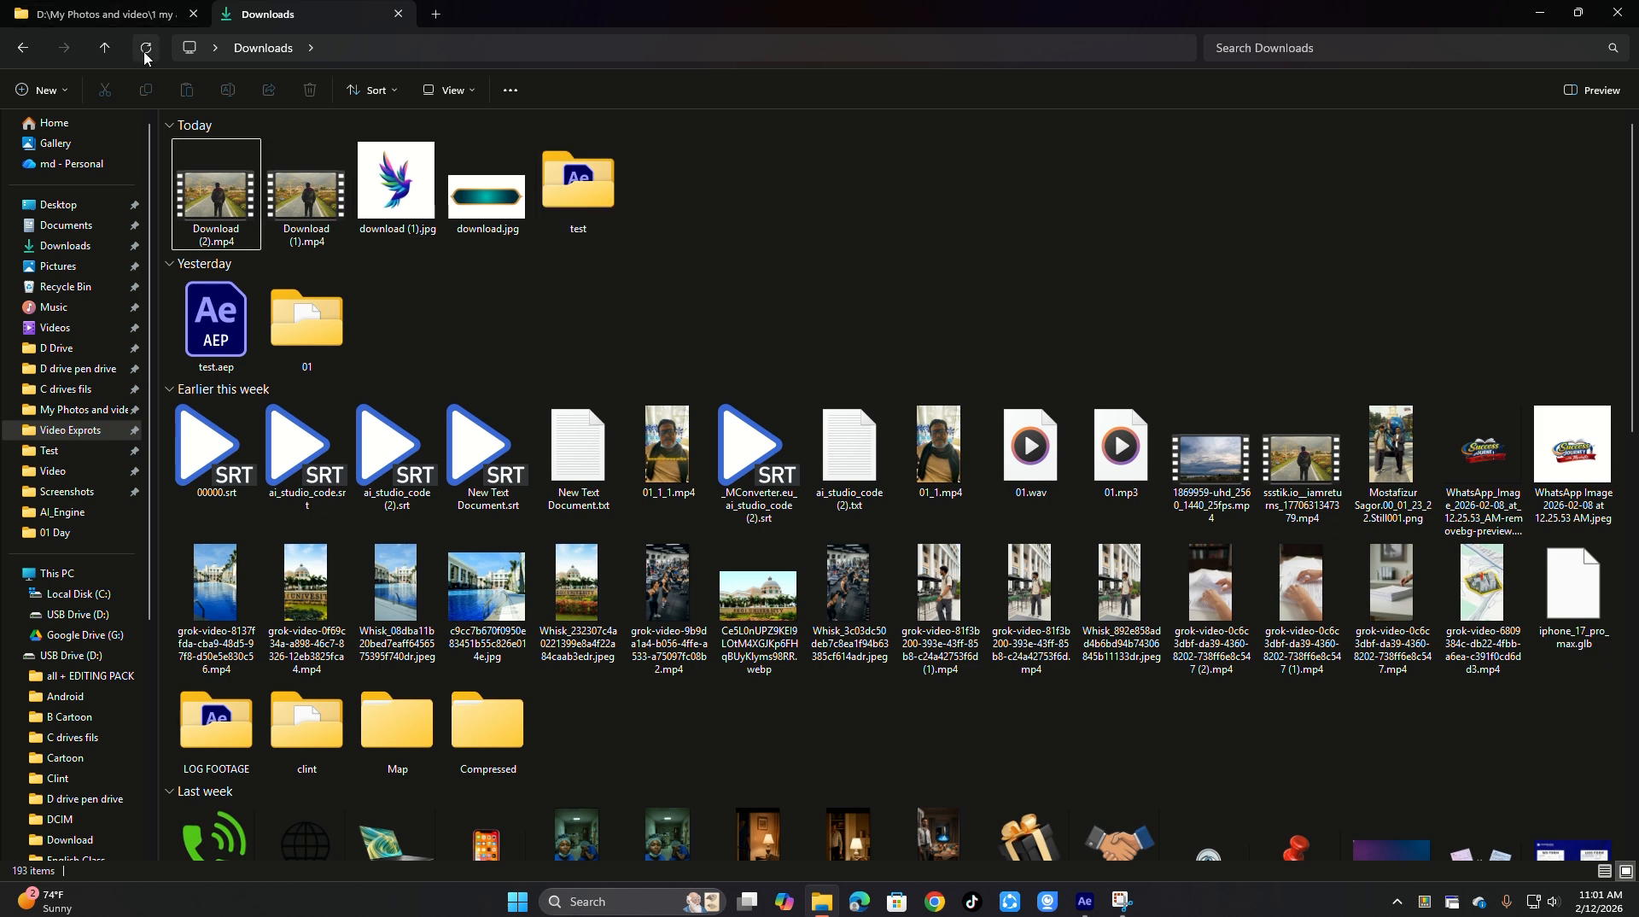
{"action": "double_click", "coordinate": [584, 202]}
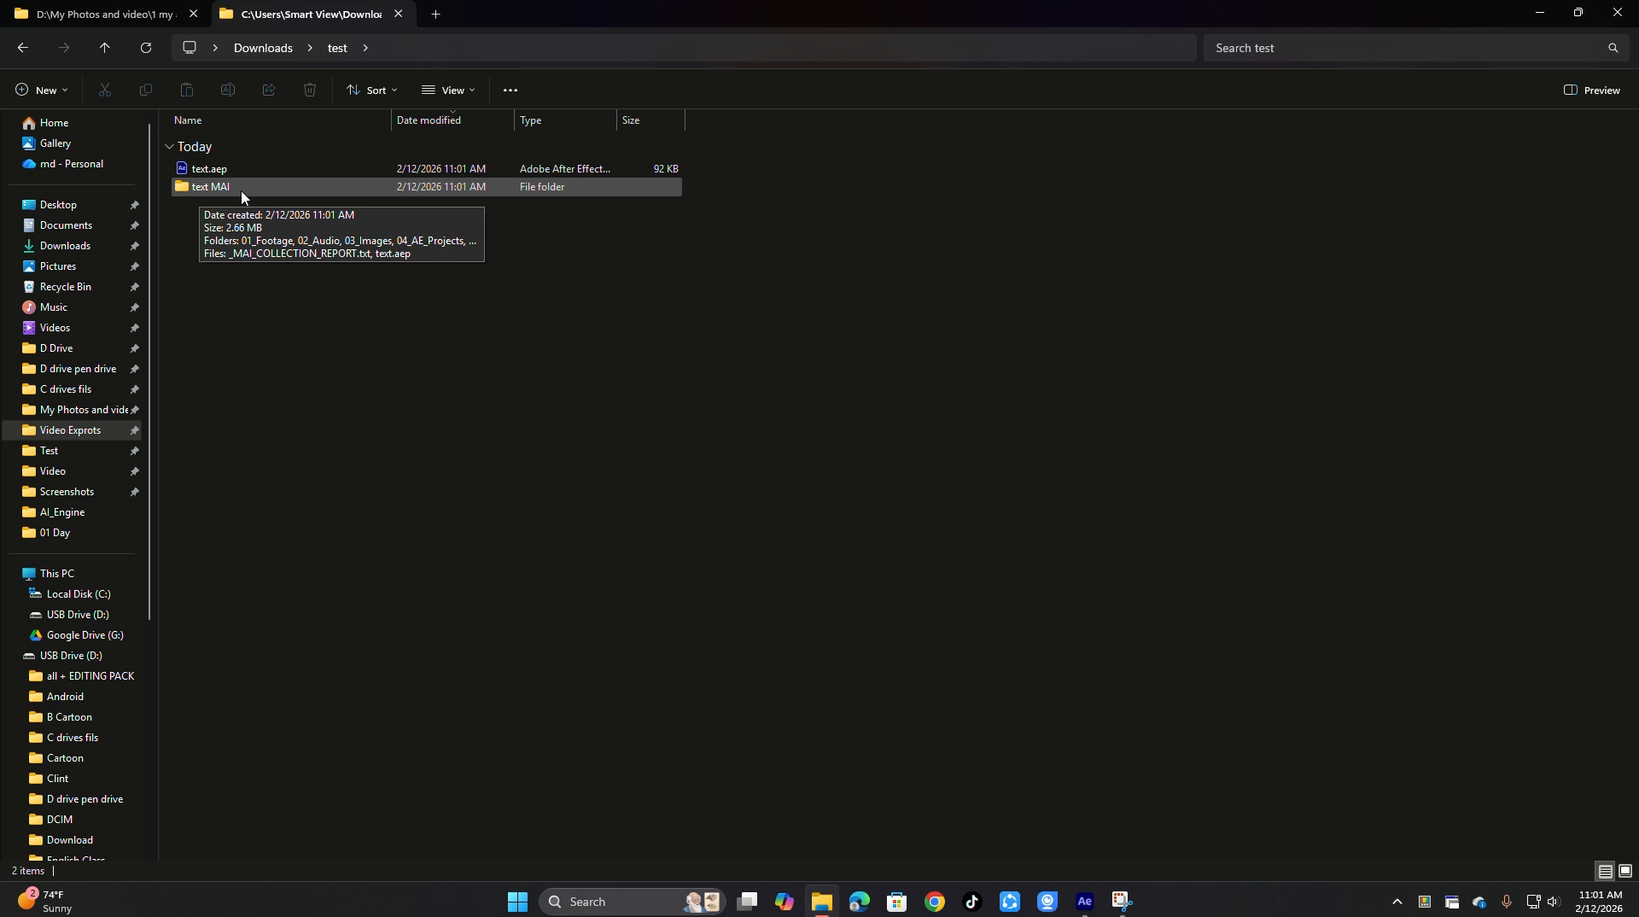
{"action": "double_click", "coordinate": [242, 197]}
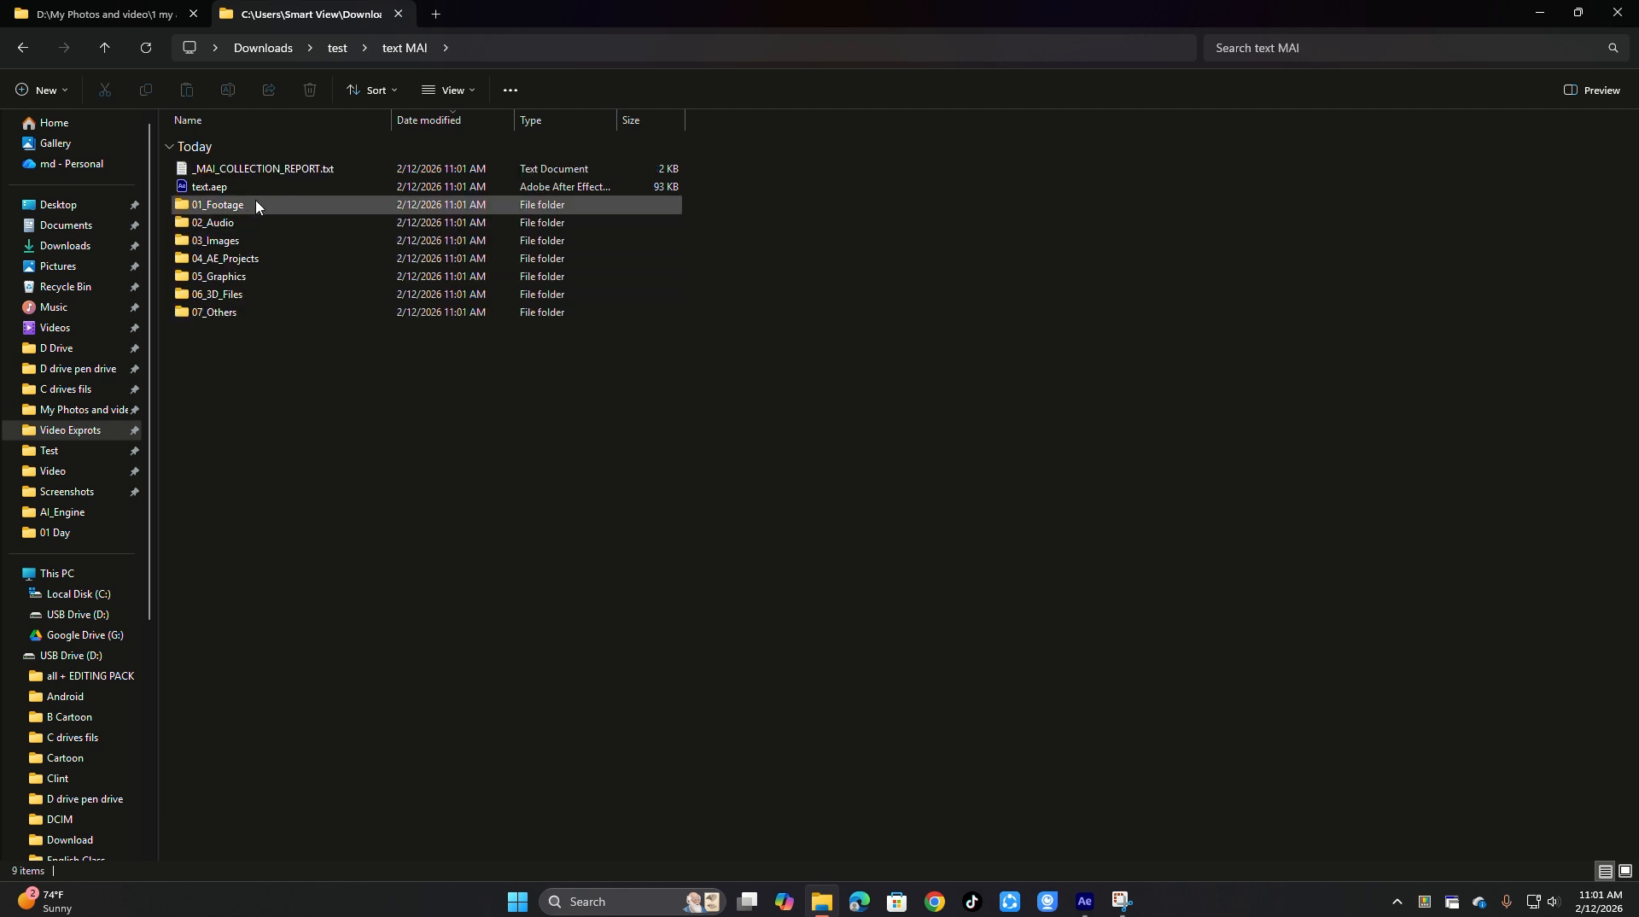
{"action": "left_click", "coordinate": [214, 210]}
{"action": "double_click", "coordinate": [214, 213]}
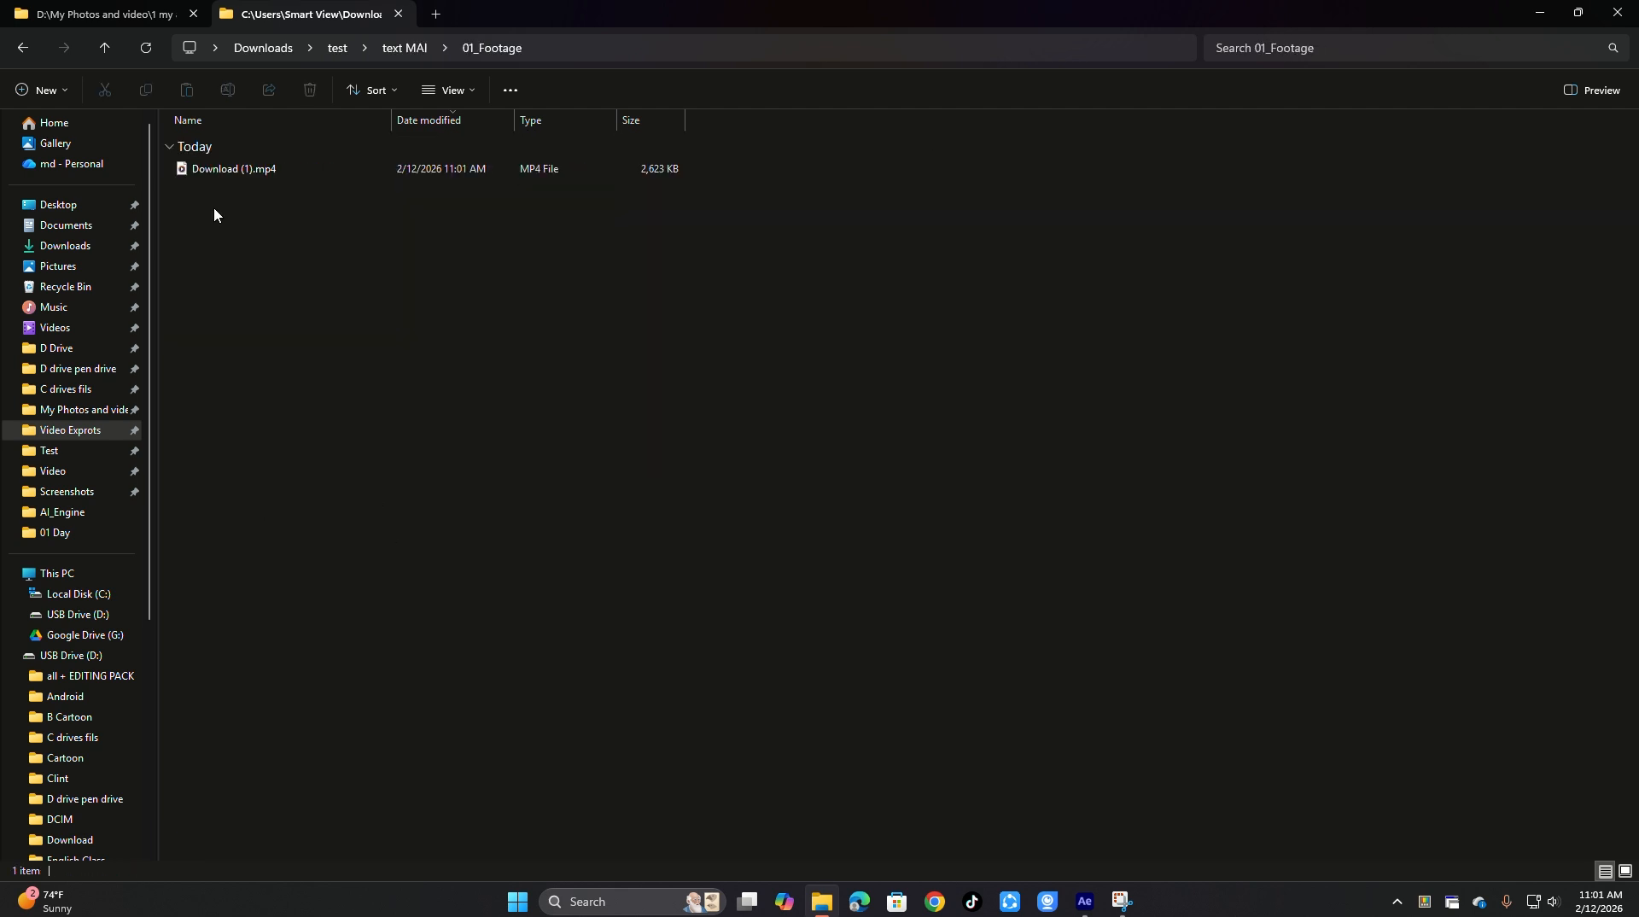
{"action": "left_click", "coordinate": [22, 47]}
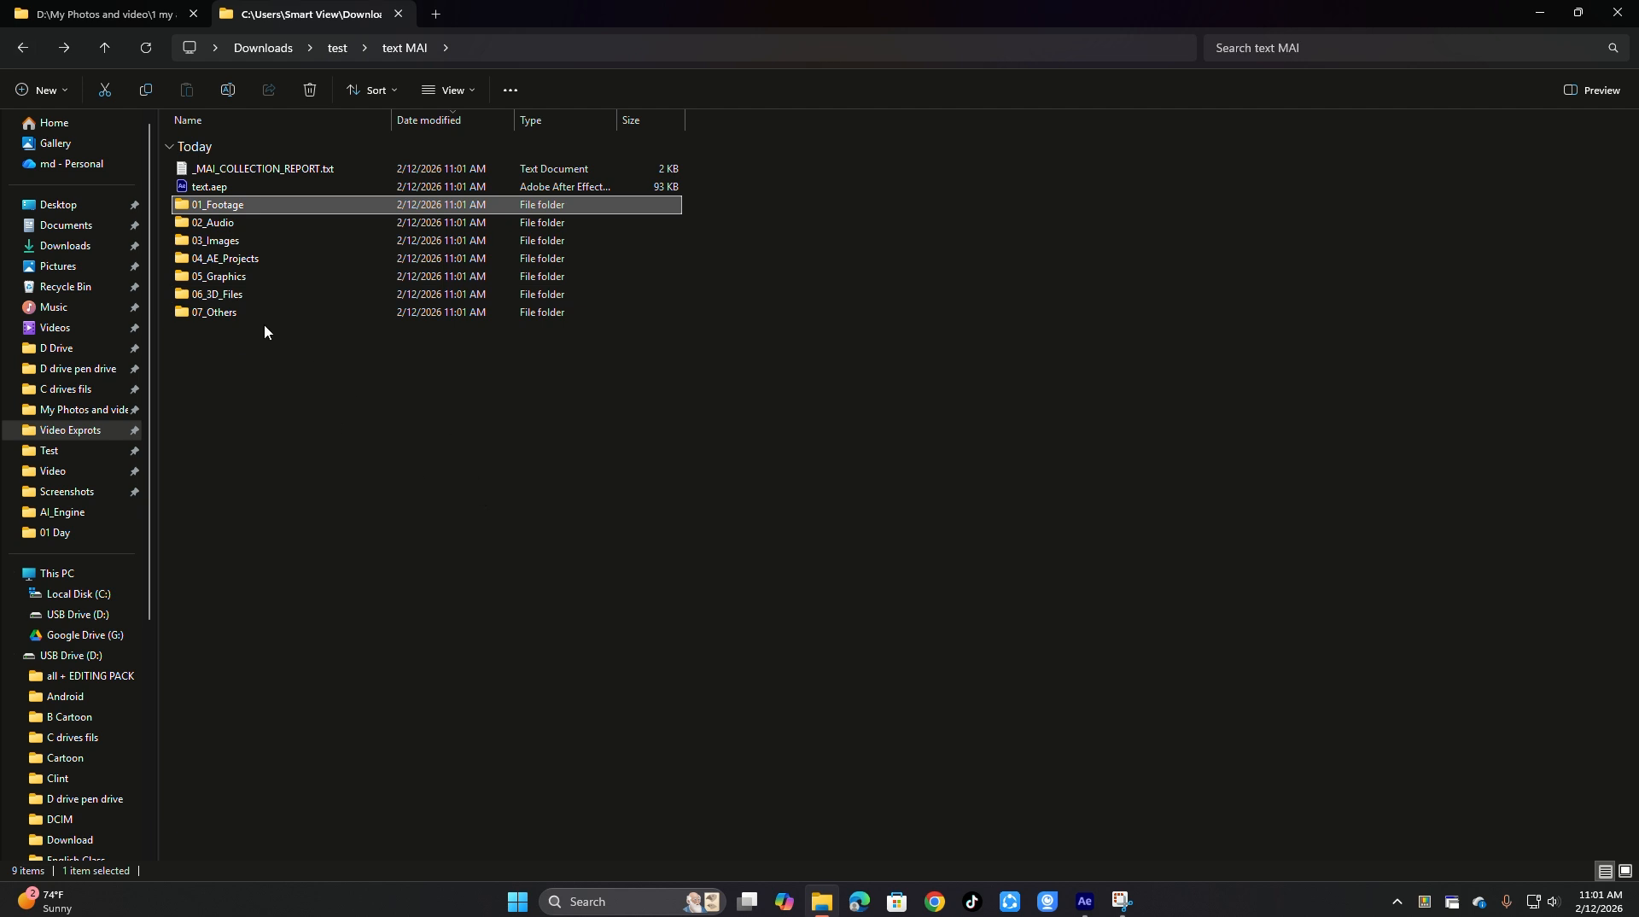
{"action": "double_click", "coordinate": [241, 240]}
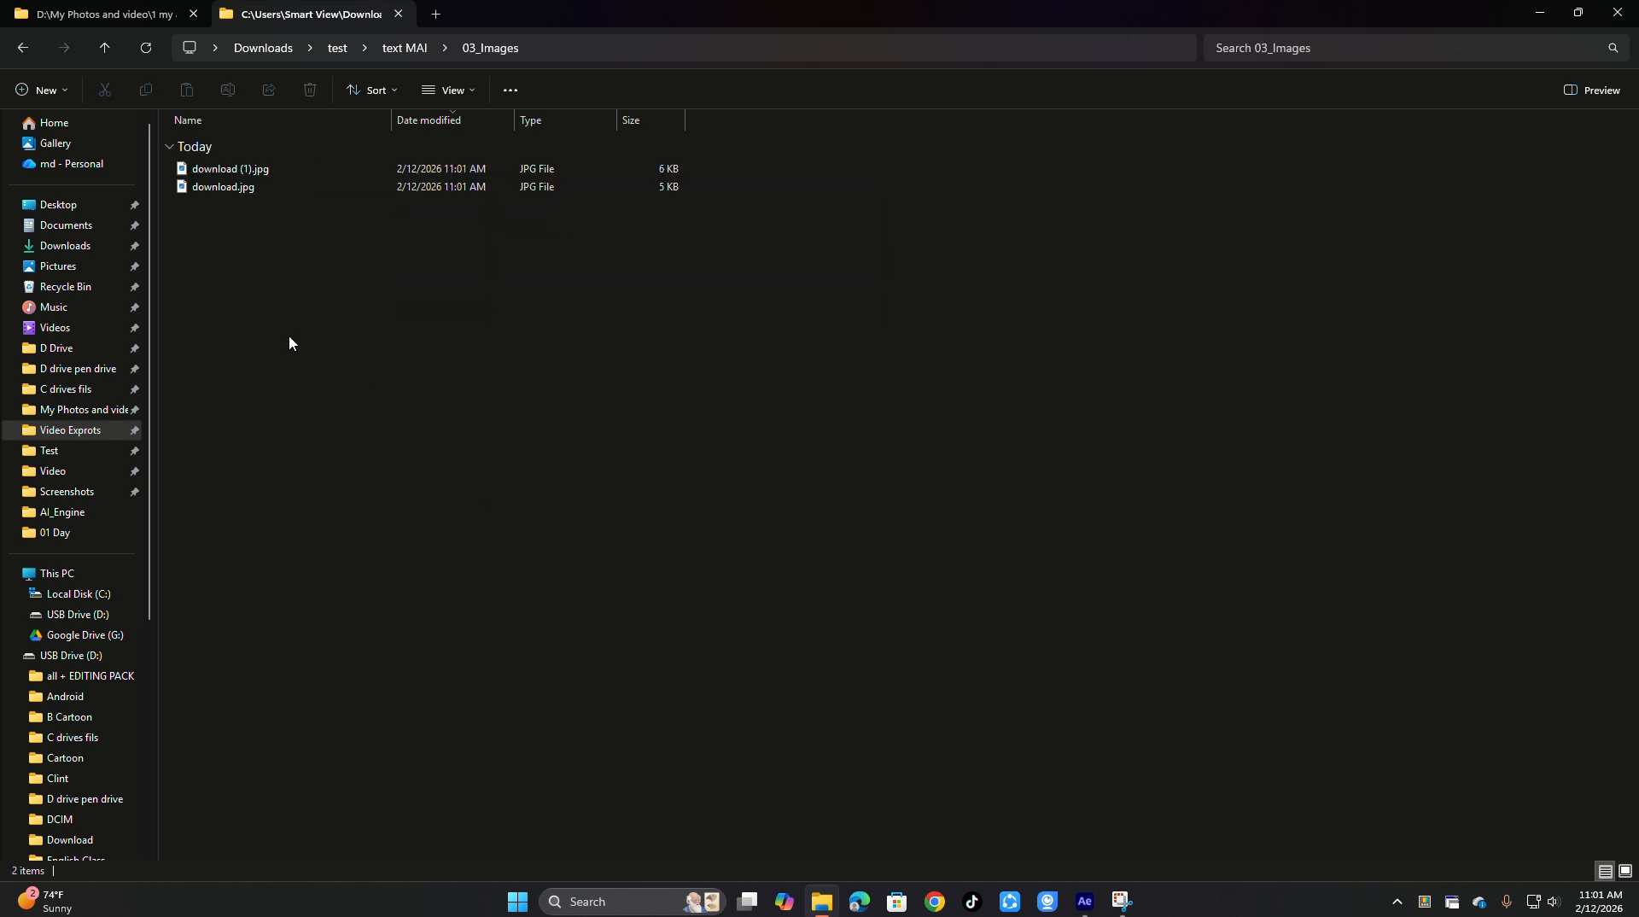
{"action": "left_click", "coordinate": [12, 51]}
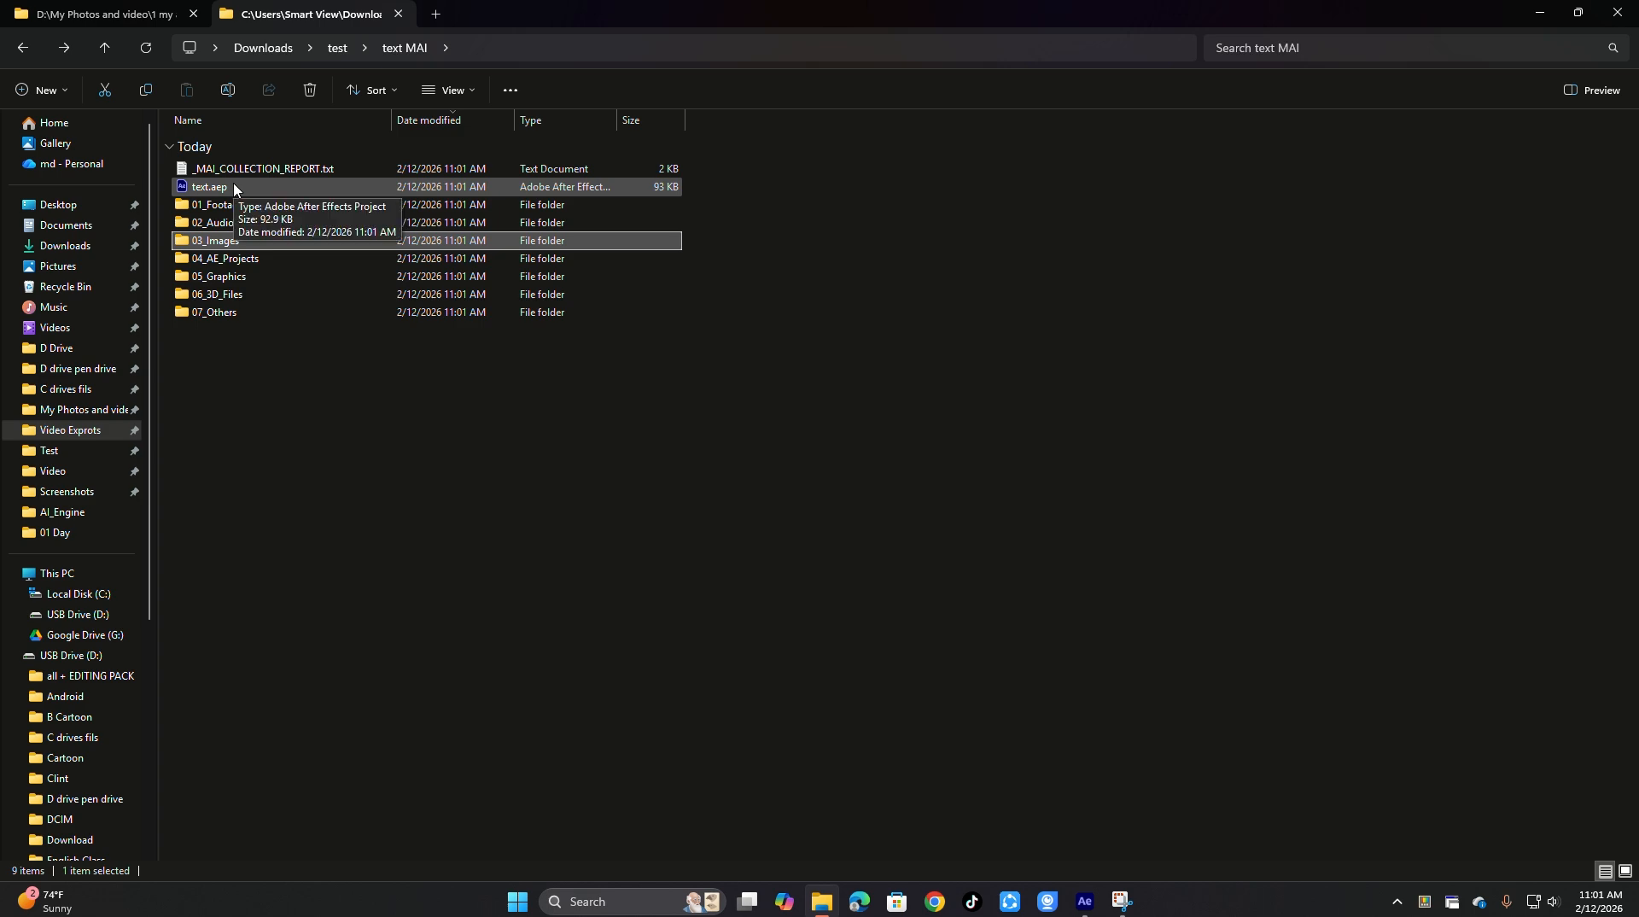
Check the "1 my all video" folder, and return to the Downloads folder
{"action": "left_click", "coordinate": [119, 13]}
{"action": "left_click", "coordinate": [147, 48]}
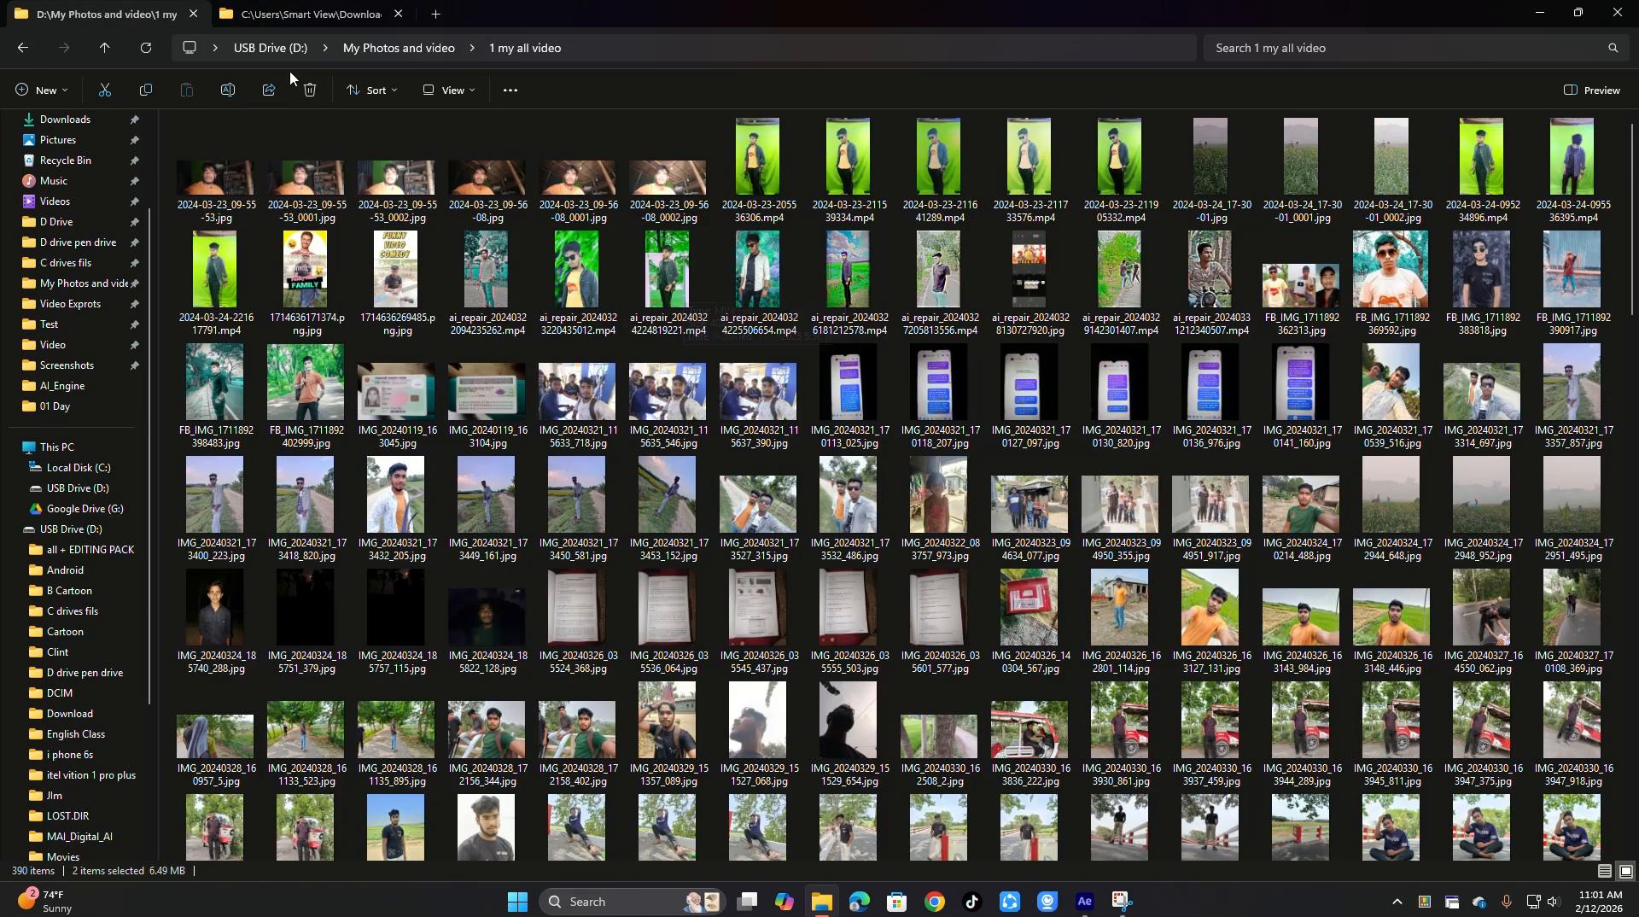
{"action": "left_click", "coordinate": [325, 13]}
{"action": "left_click", "coordinate": [73, 245]}
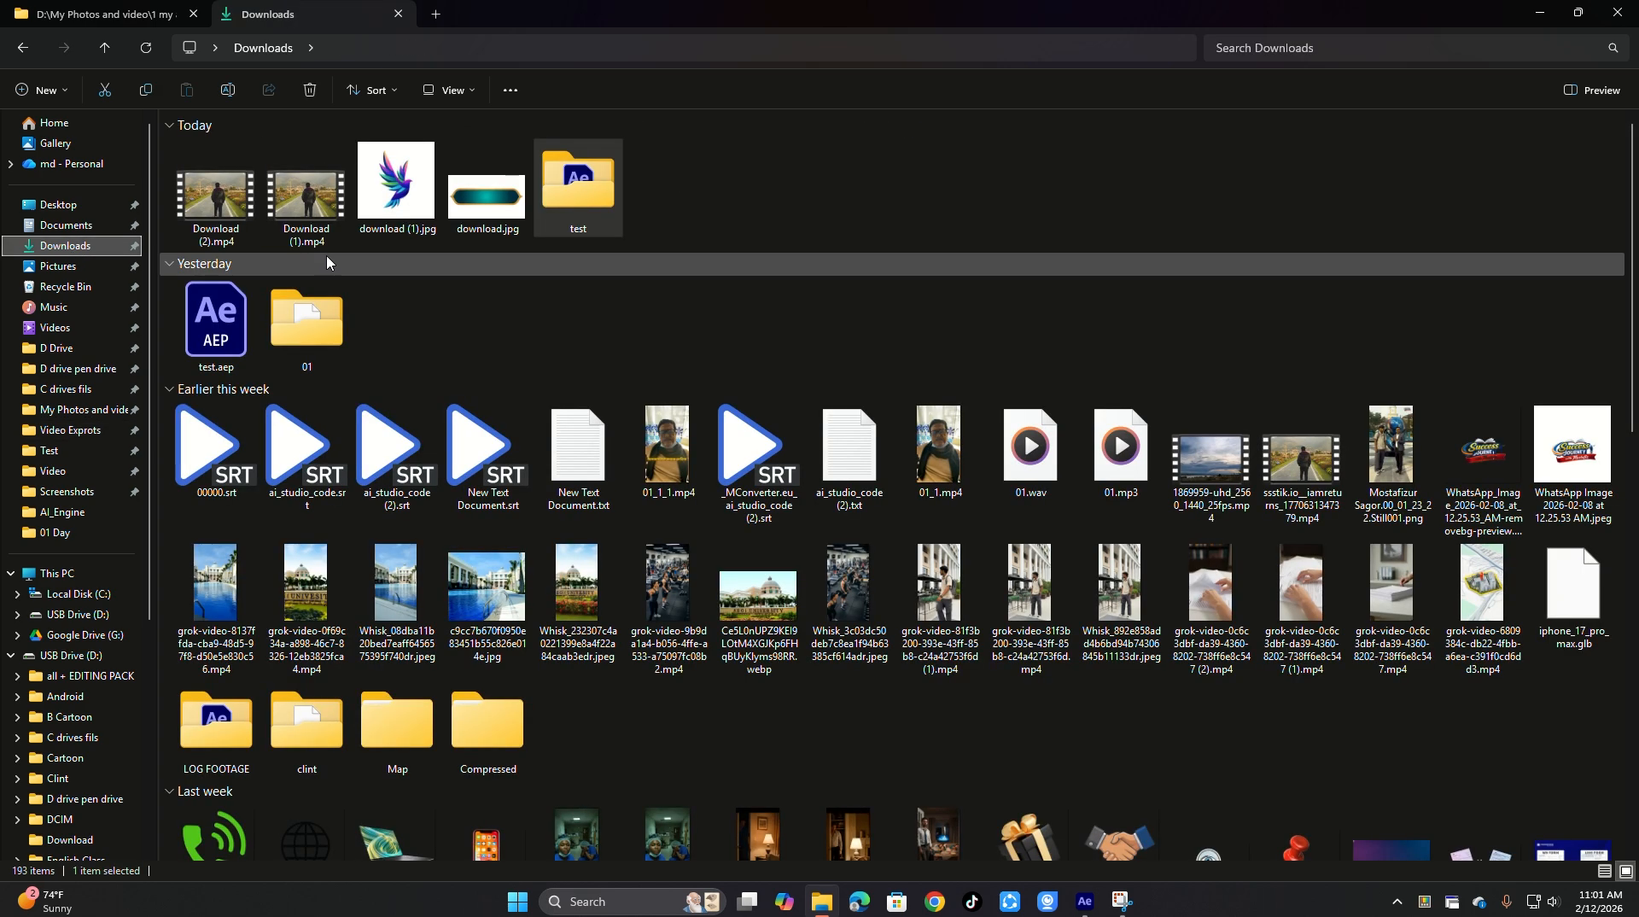
Delete the original Download (2).mp4, Download (1).mp4, download (1).jpg and download.jpg files from the Downloads folder
{"action": "left_click", "coordinate": [204, 204]}
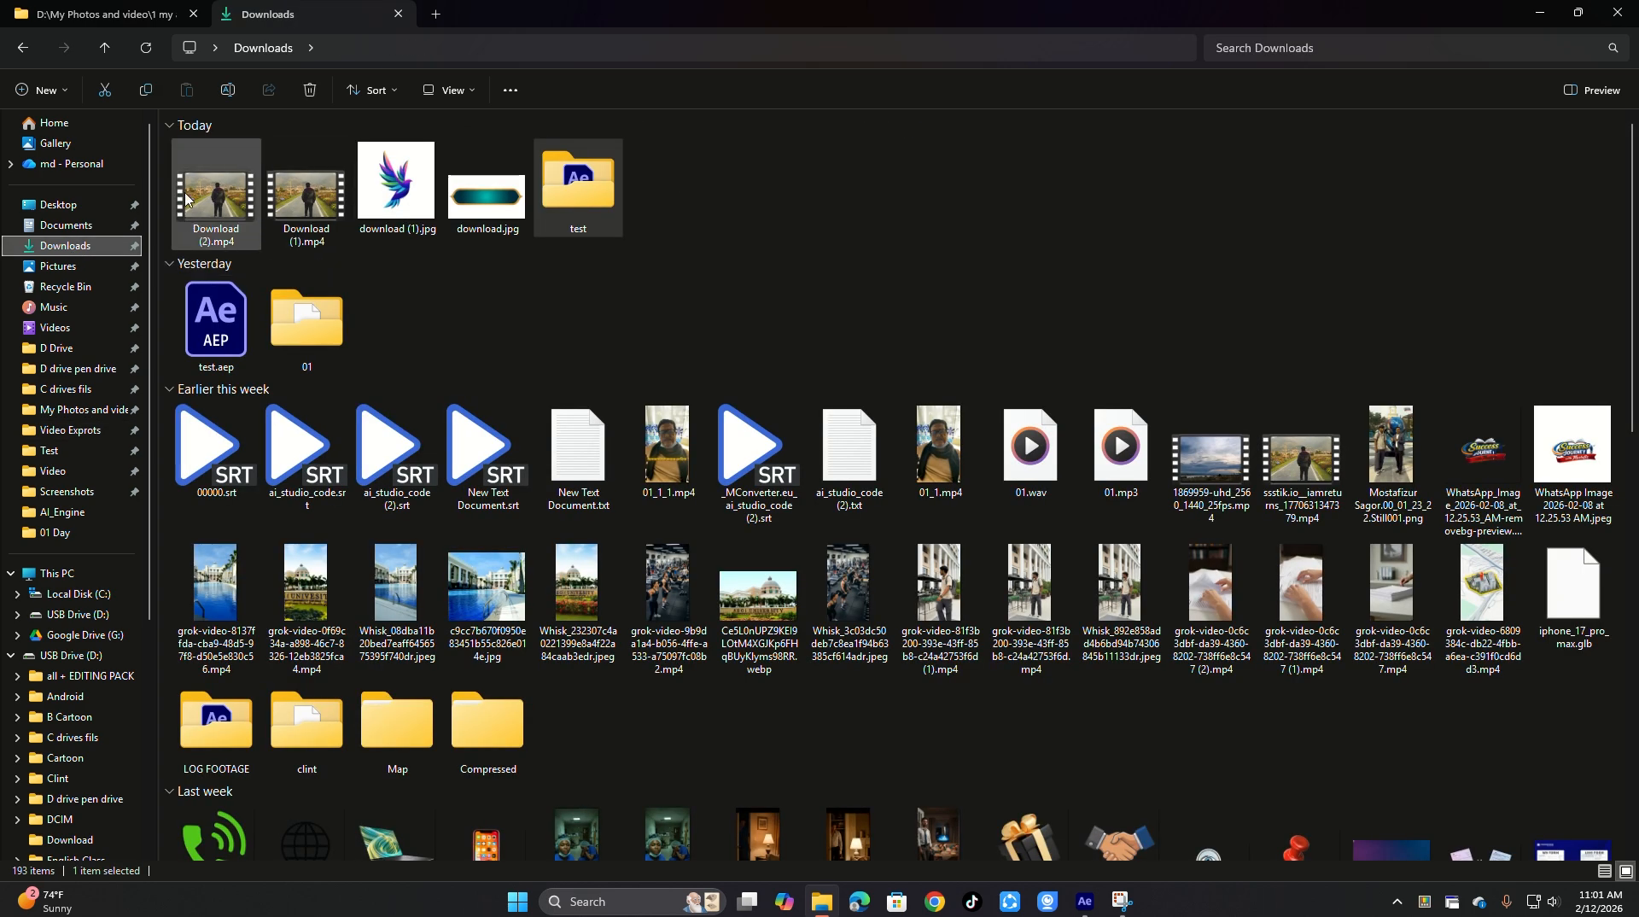
{"action": "left_click", "coordinate": [489, 202]}
{"action": "left_click", "coordinate": [180, 216], "text": "shift"}
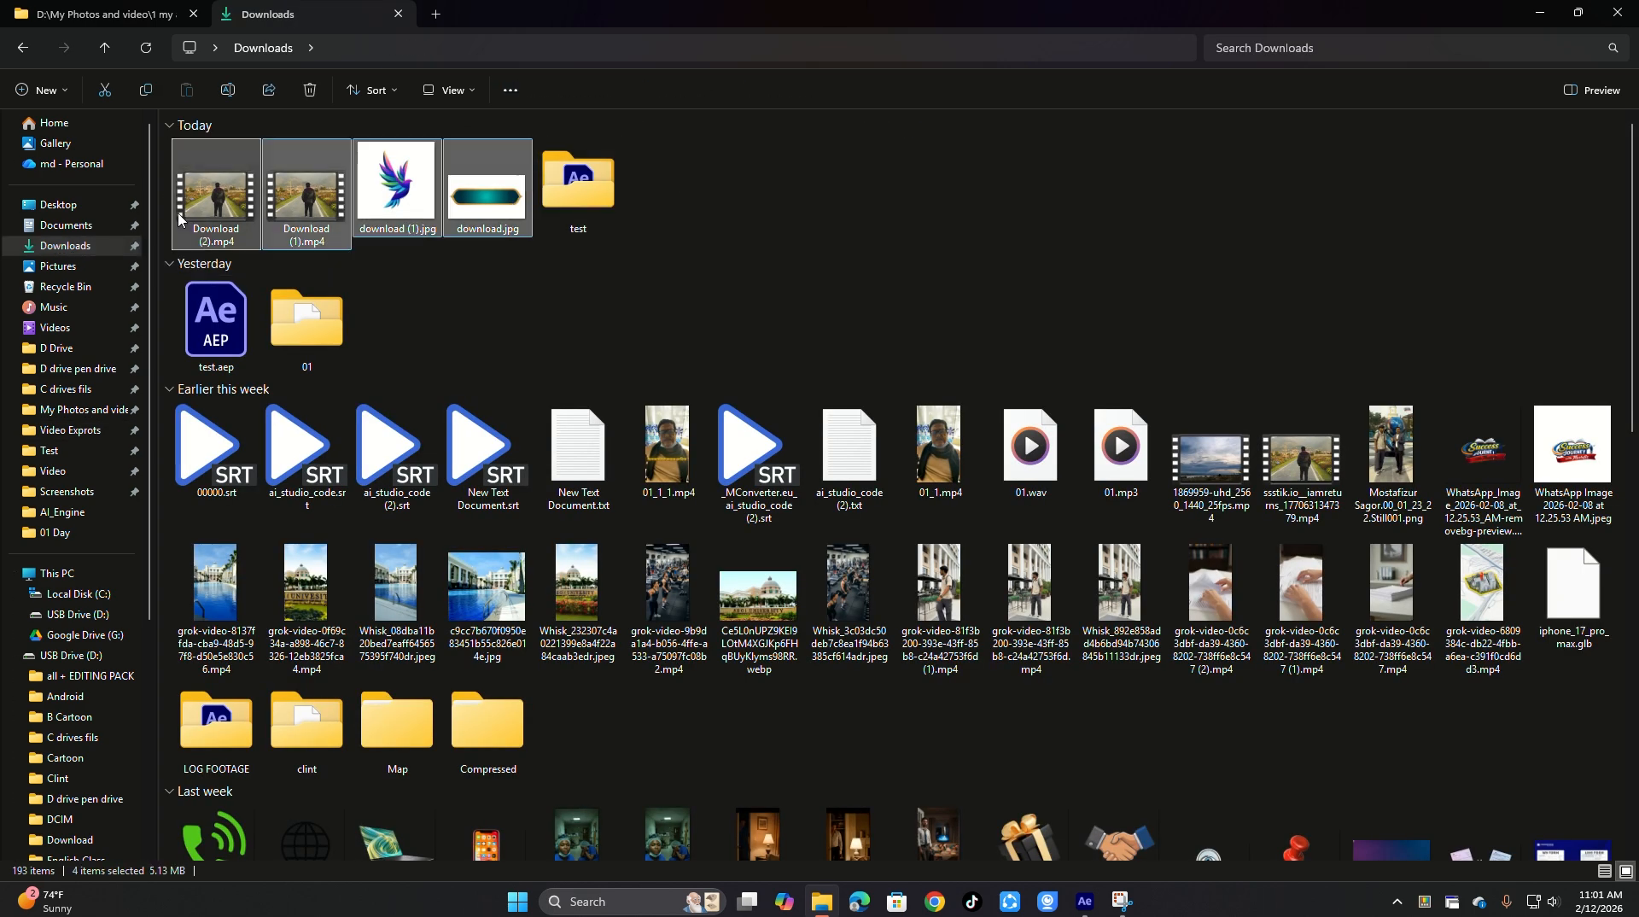
{"action": "key", "text": "Delete"}
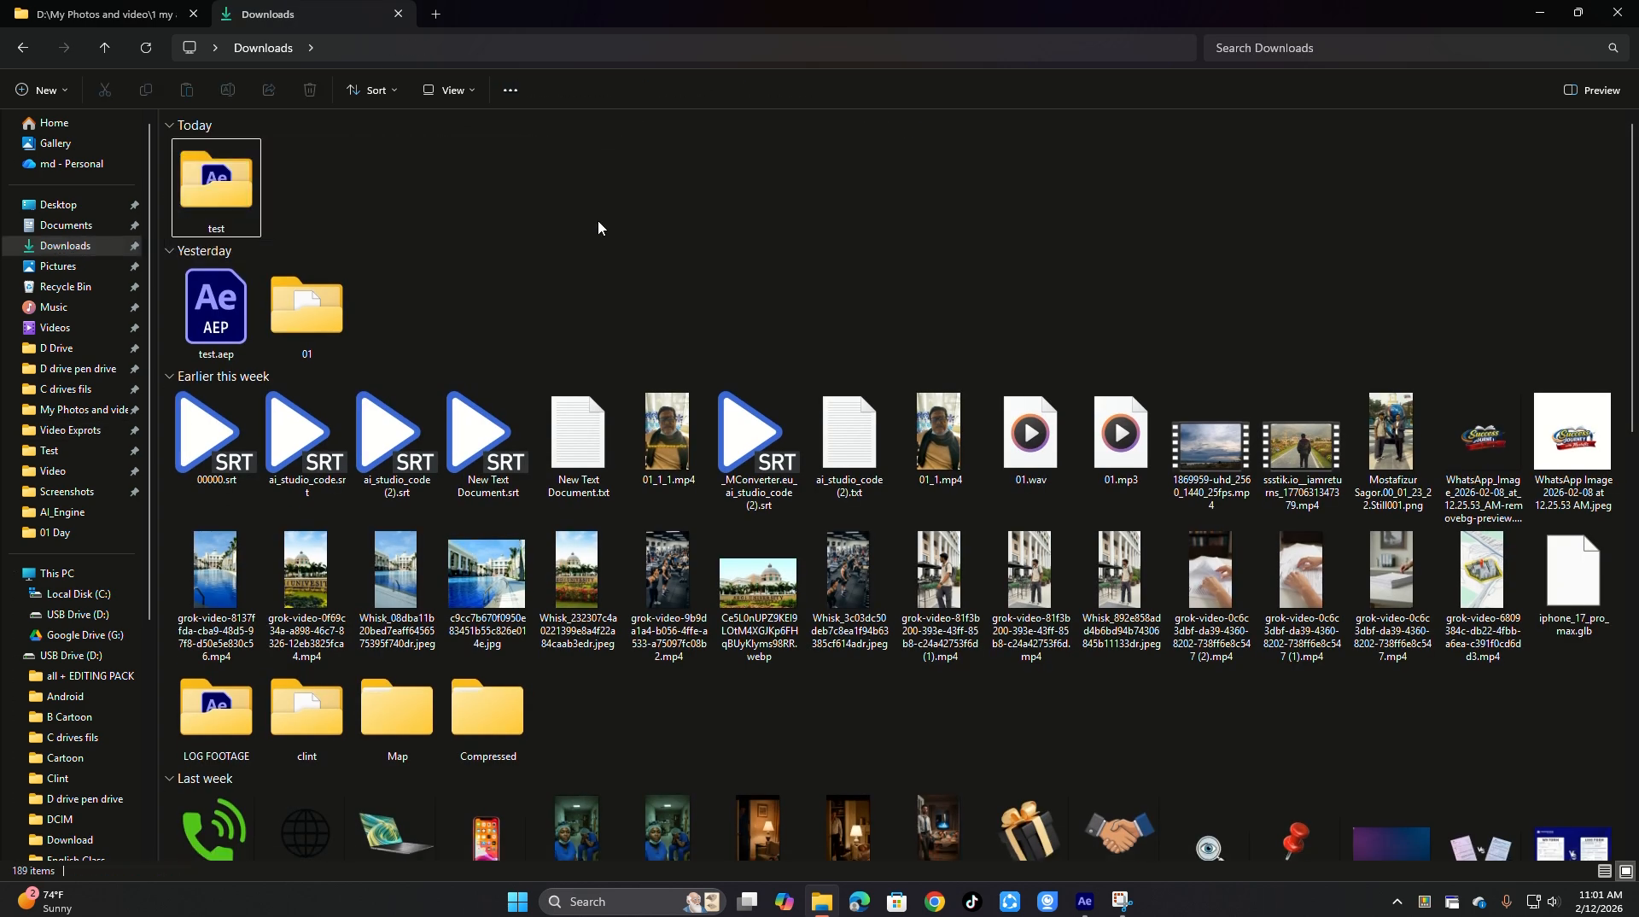
Switch to After Effects, scale the Download (1).mp4 layer to 130%, and open the download (1).jpg footage for viewing
{"action": "left_click", "coordinate": [1084, 901]}
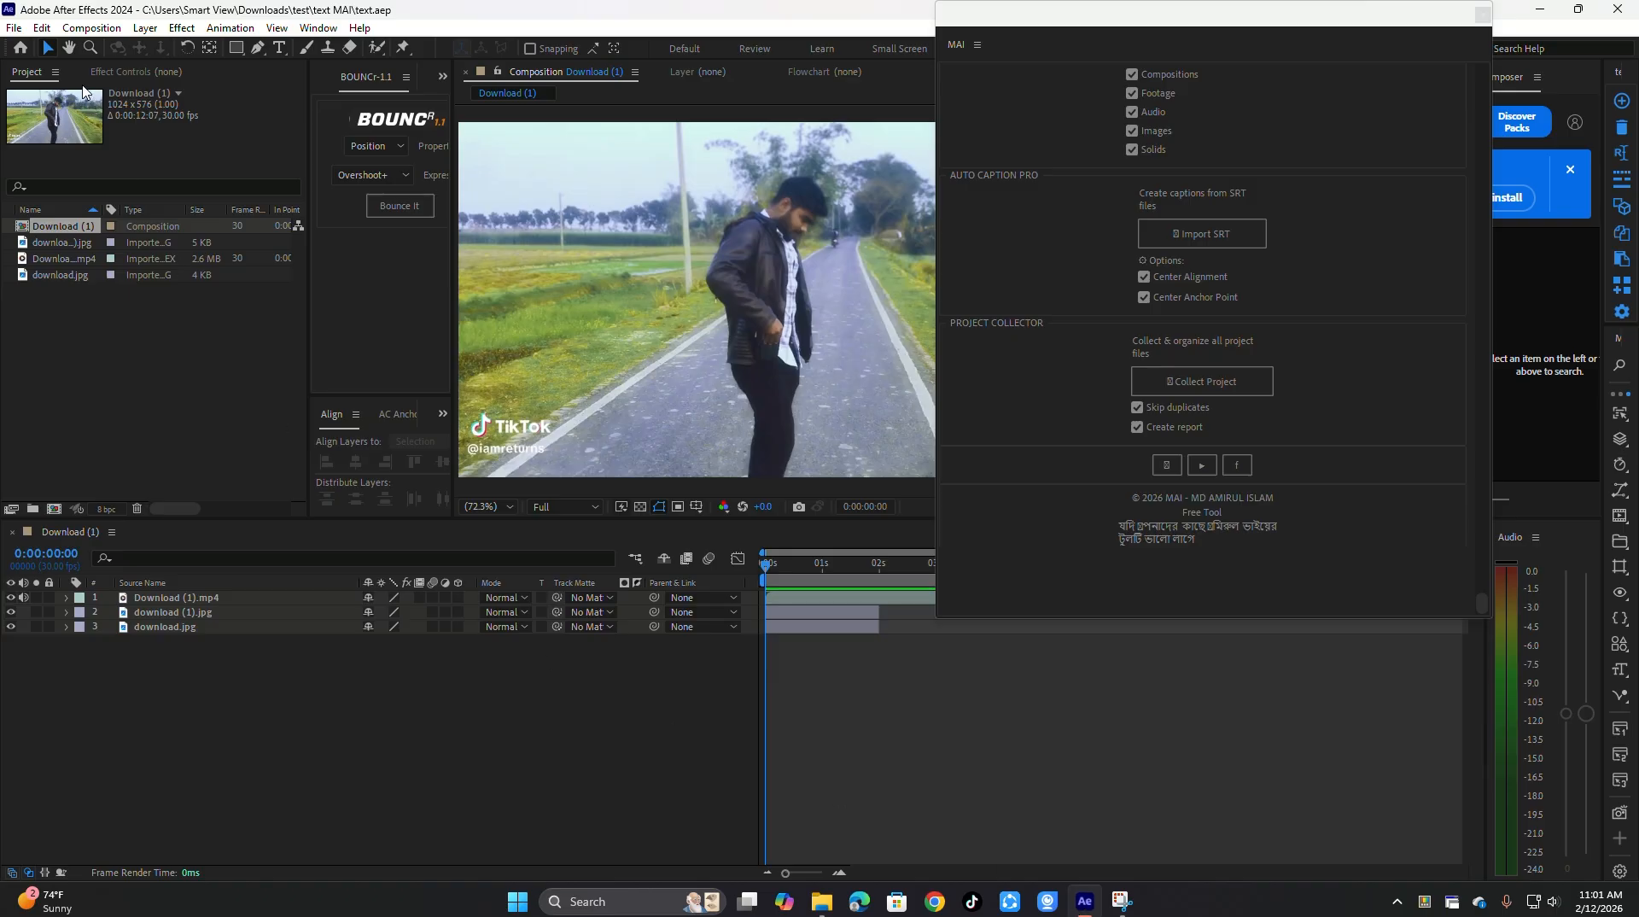
{"action": "left_click", "coordinate": [186, 385]}
{"action": "left_click", "coordinate": [176, 598]}
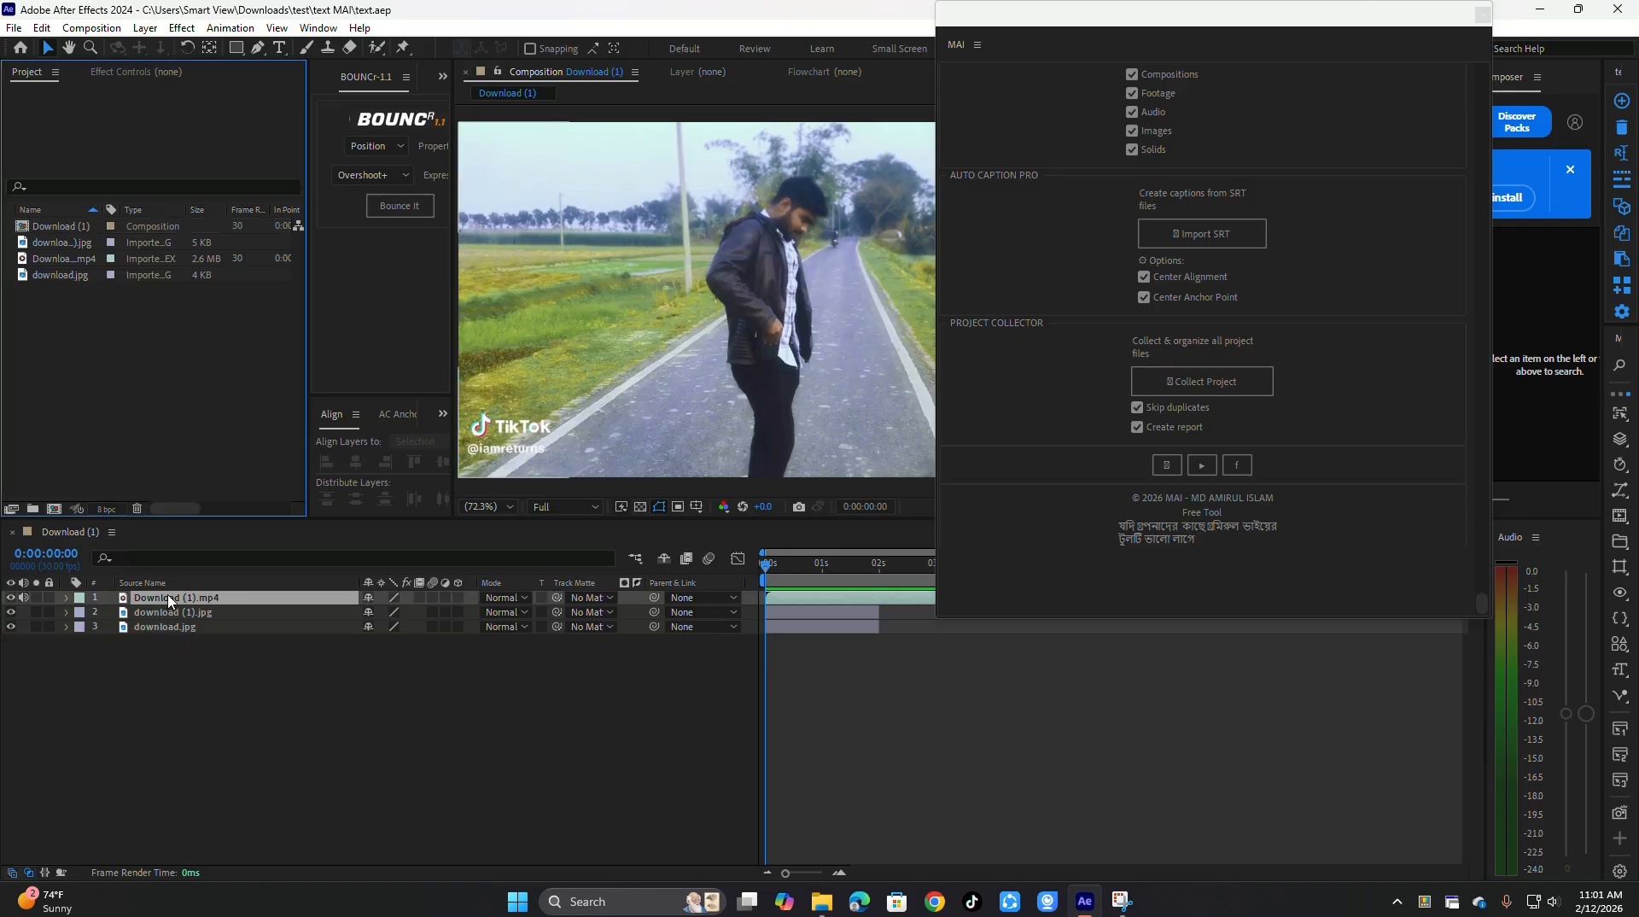
{"action": "key", "text": "s"}
{"action": "left_click_drag", "start_coordinate": [388, 612], "coordinate": [414, 612]}
{"action": "left_click", "coordinate": [386, 713]}
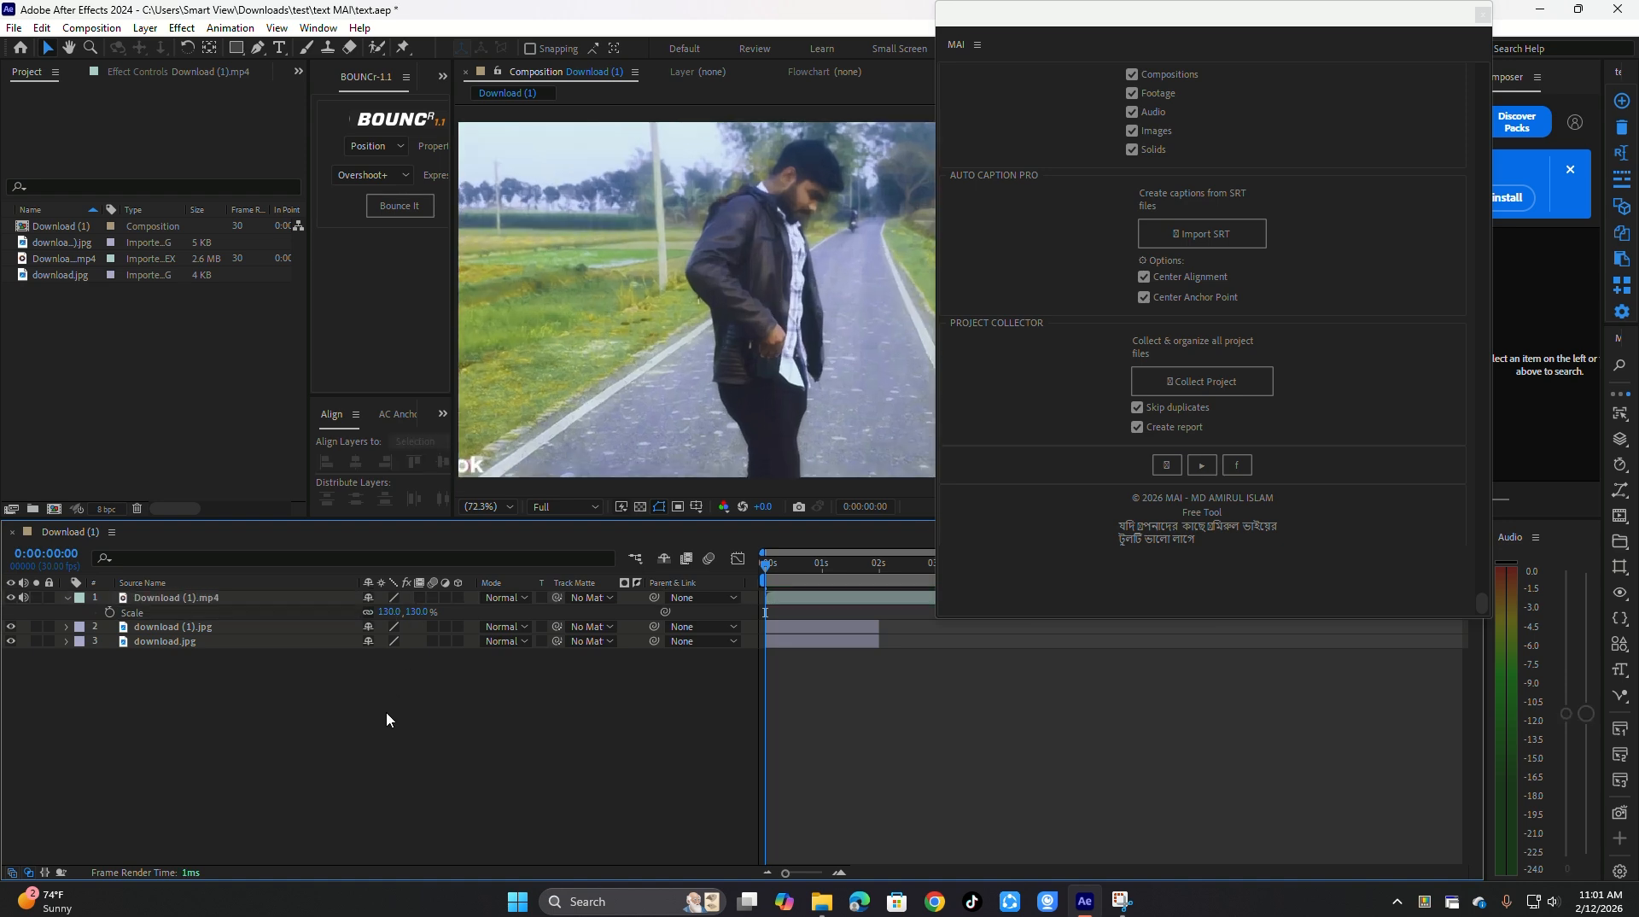
{"action": "double_click", "coordinate": [119, 241]}
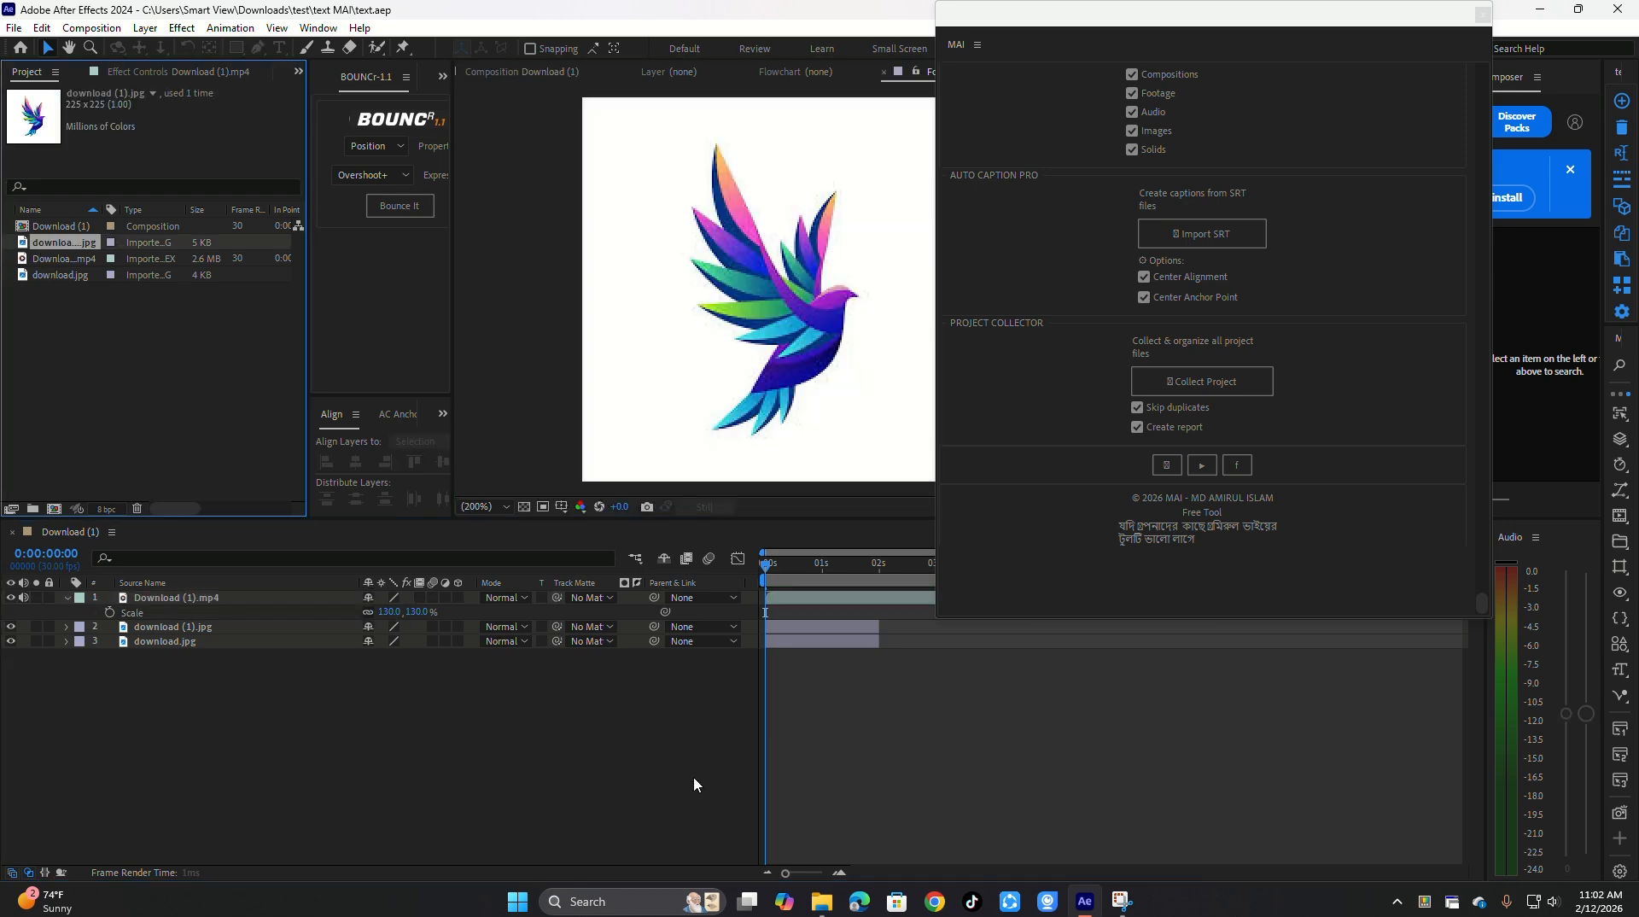
Switch to File Explorer and examine the contents of the collected "text MAI" folder inside Downloads\test
{"action": "left_click", "coordinate": [821, 900]}
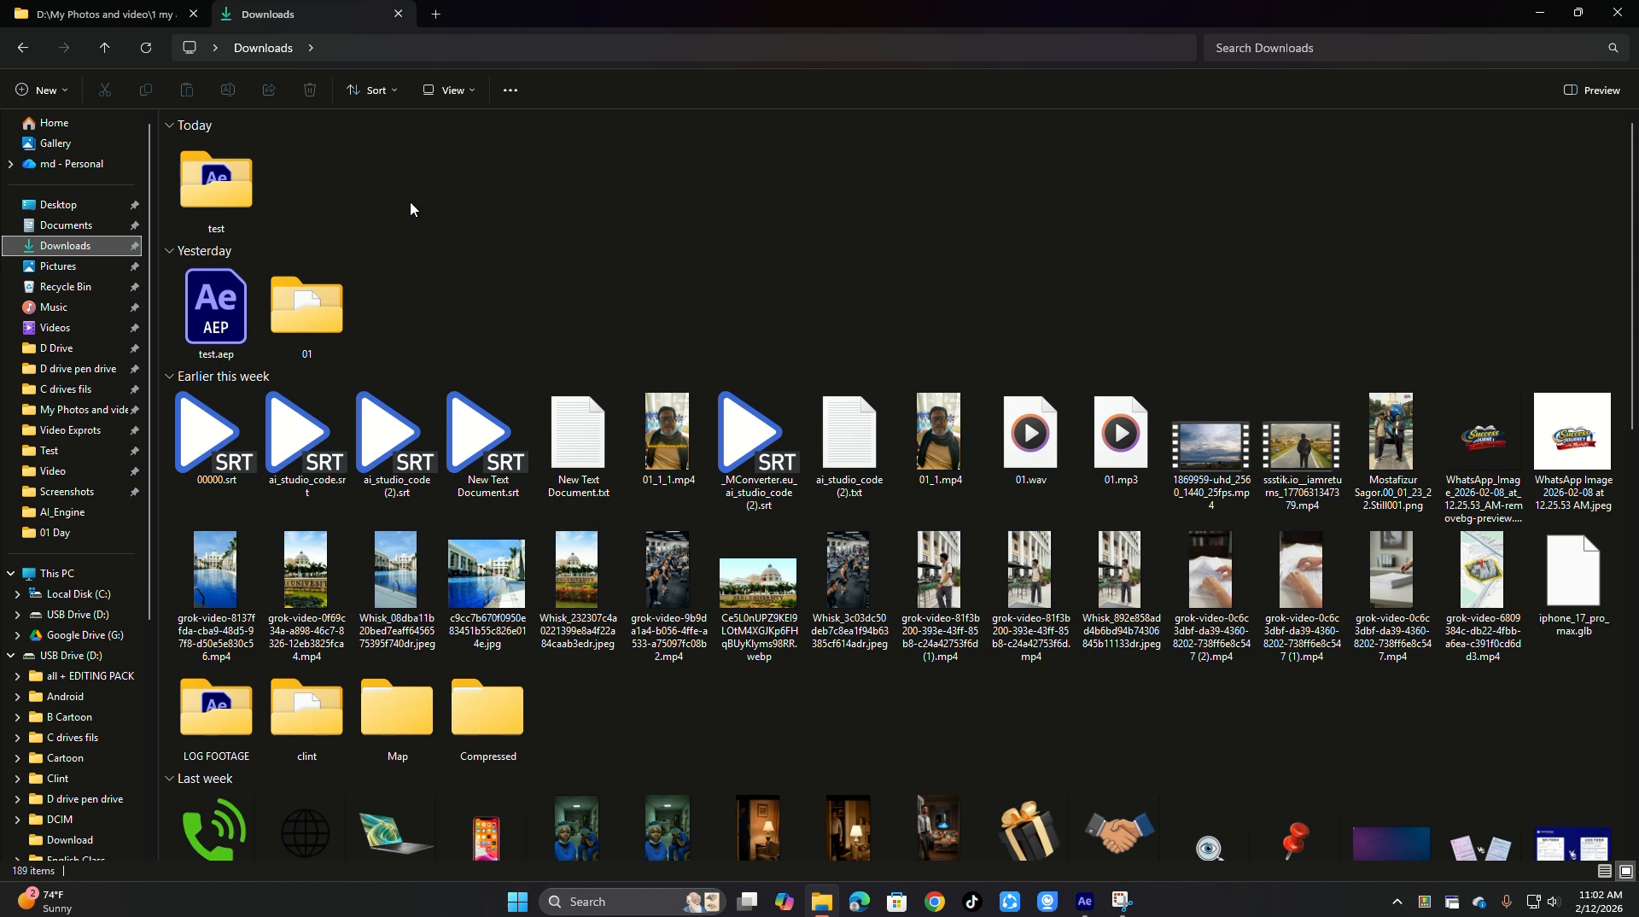
{"action": "left_click", "coordinate": [244, 215]}
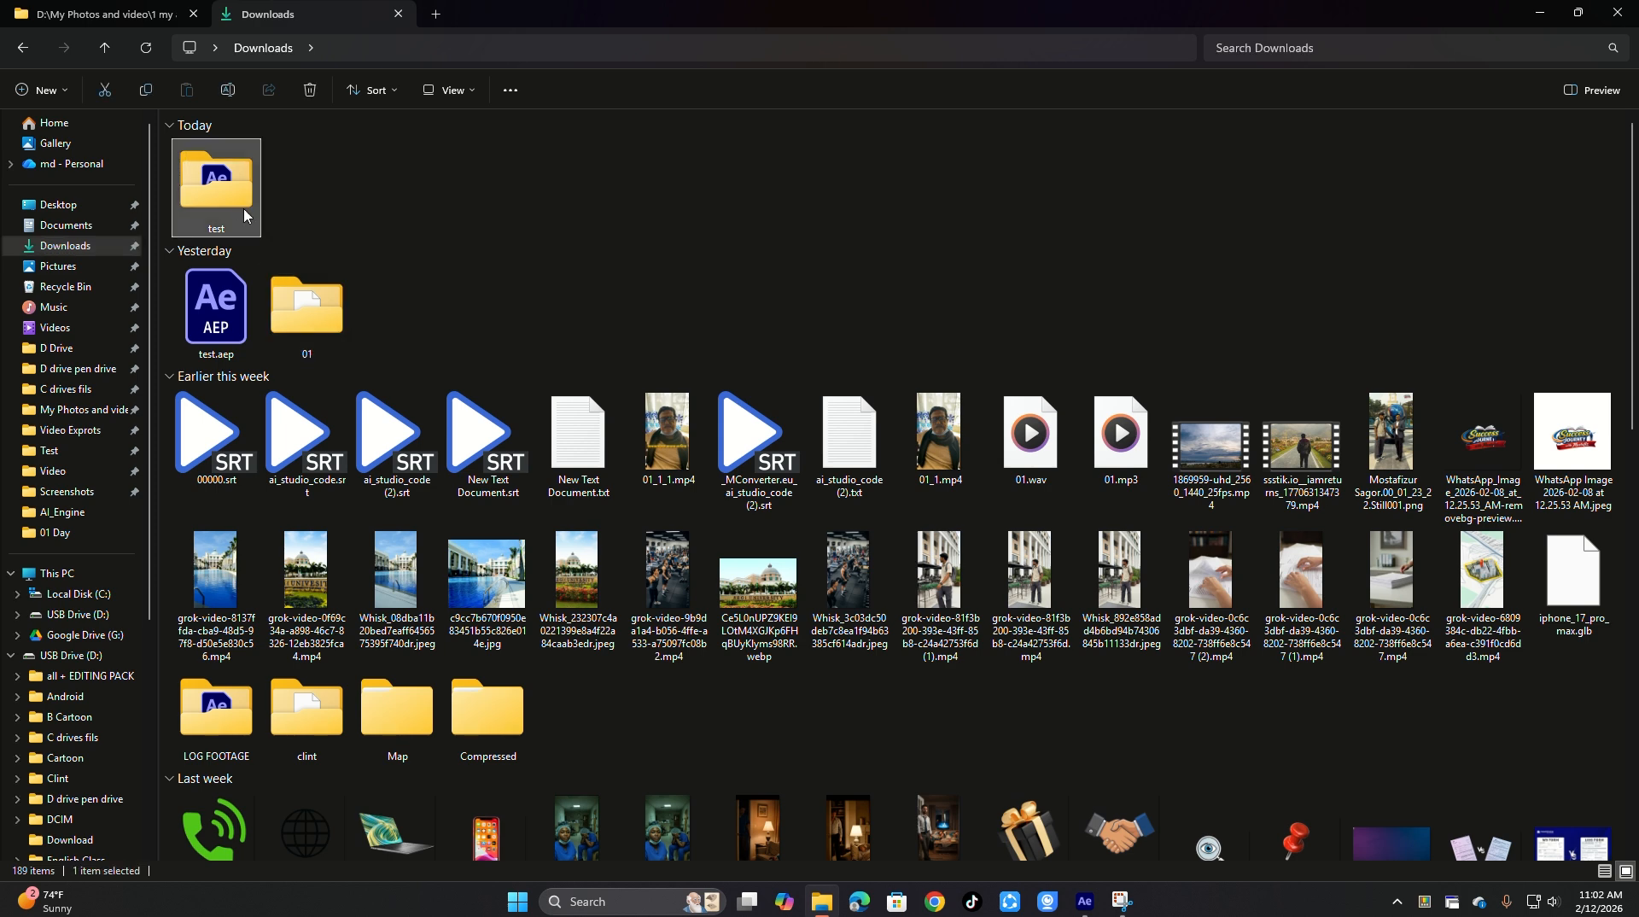
{"action": "double_click", "coordinate": [244, 215]}
{"action": "left_click", "coordinate": [287, 190]}
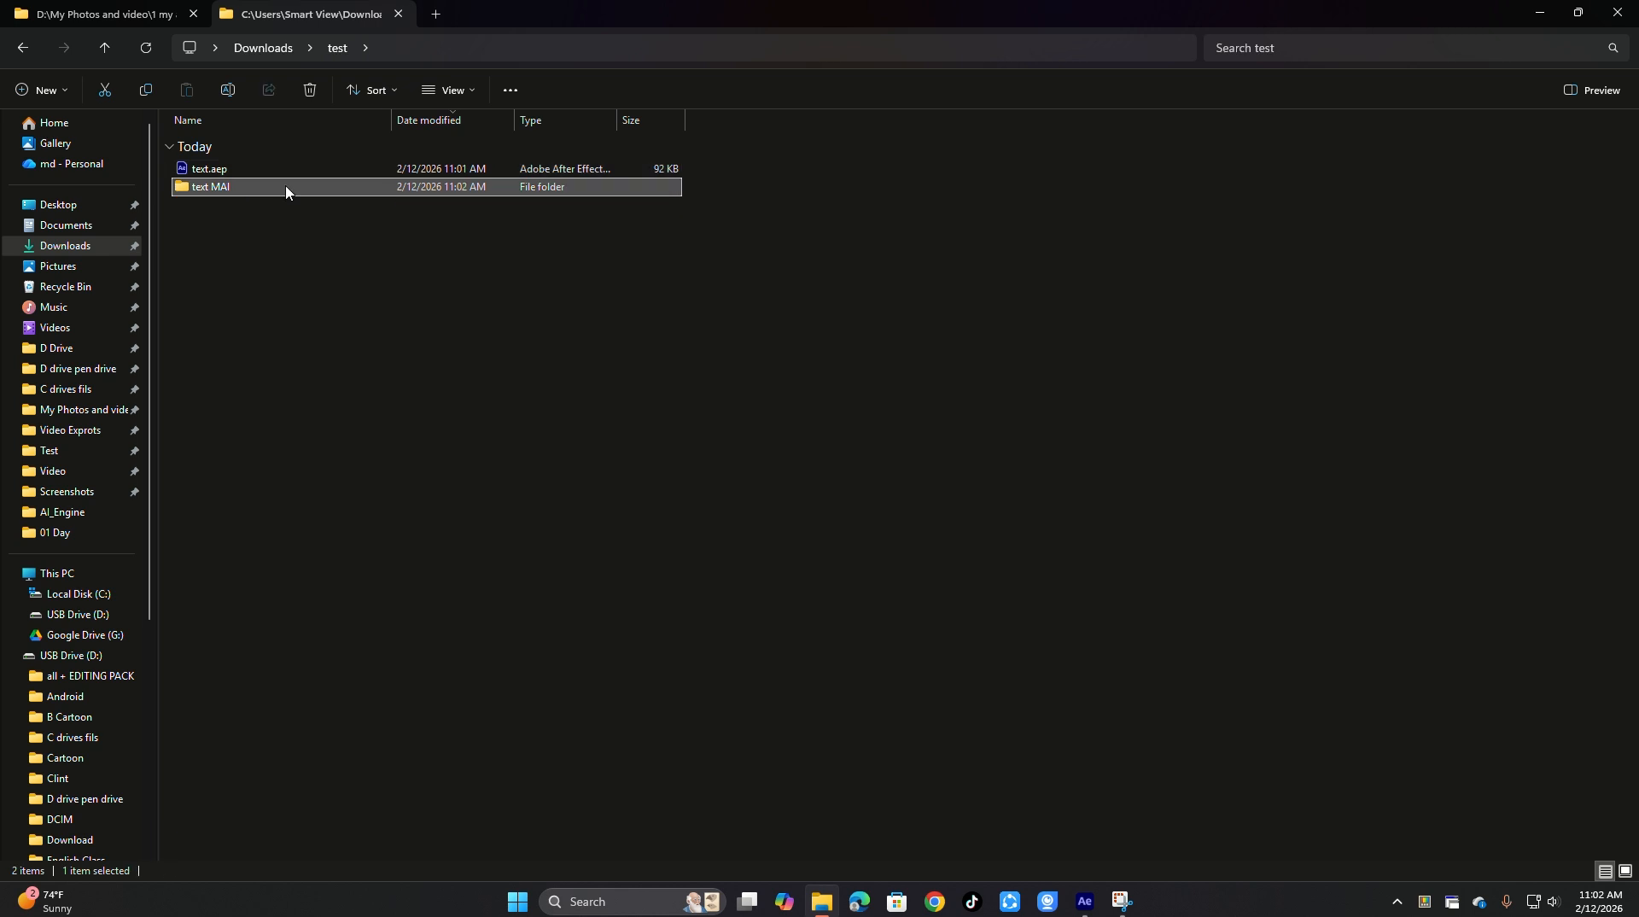
{"action": "double_click", "coordinate": [287, 187]}
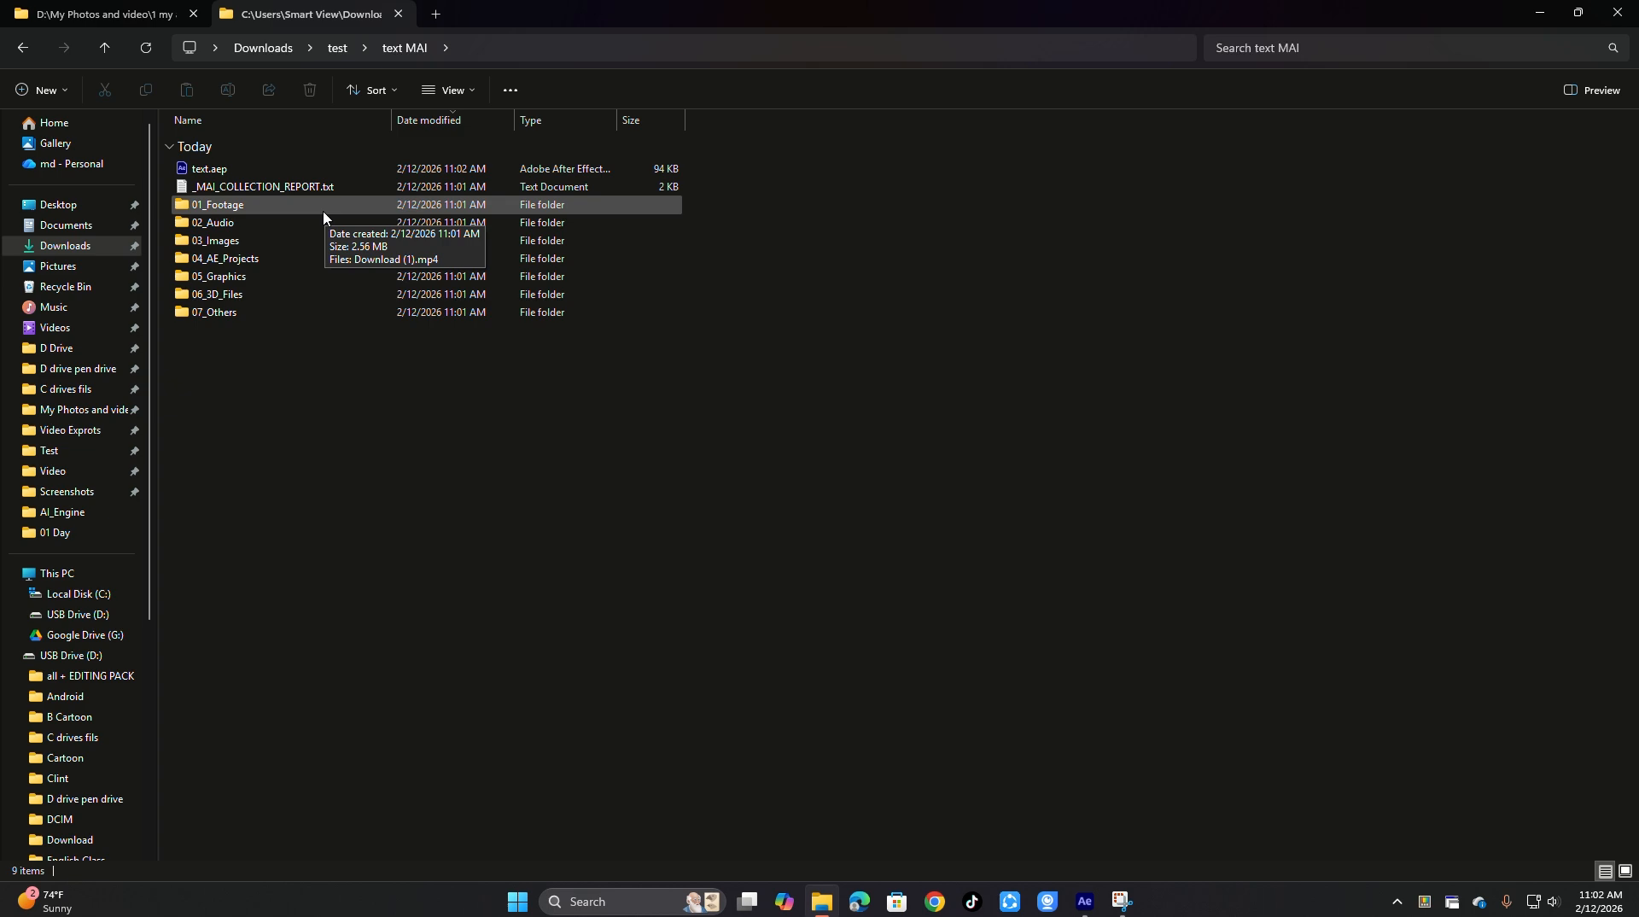
{"action": "left_click", "coordinate": [22, 48]}
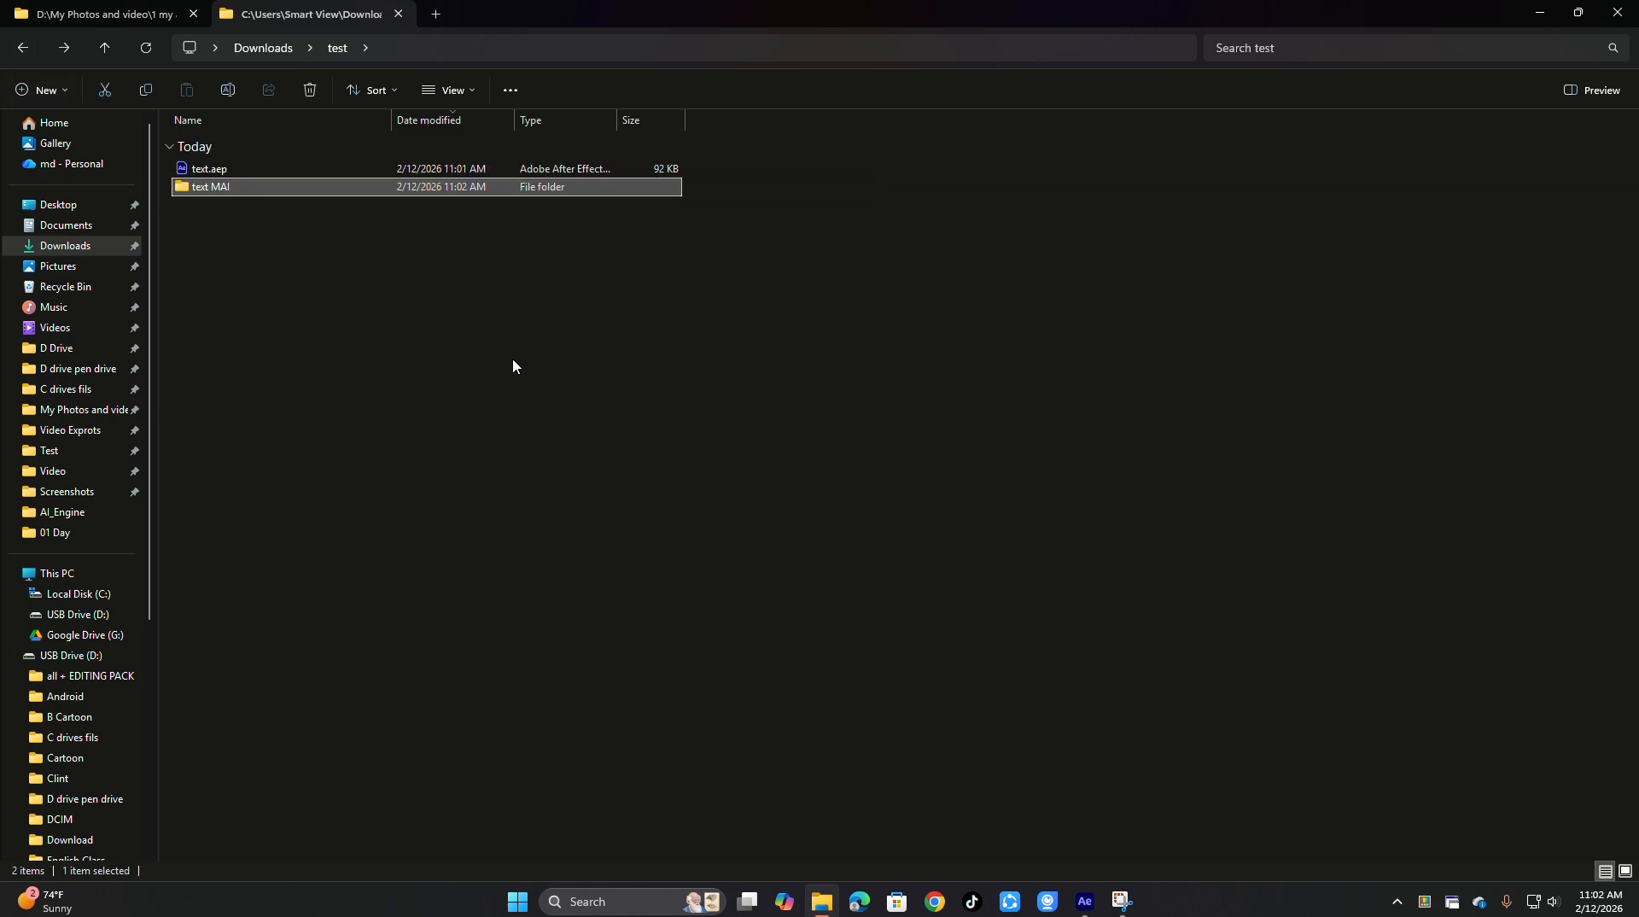
Check the test folder in Downloads and its collected 01_Footage subfolder, and view the "1 my all video" folder
{"action": "left_click", "coordinate": [98, 248]}
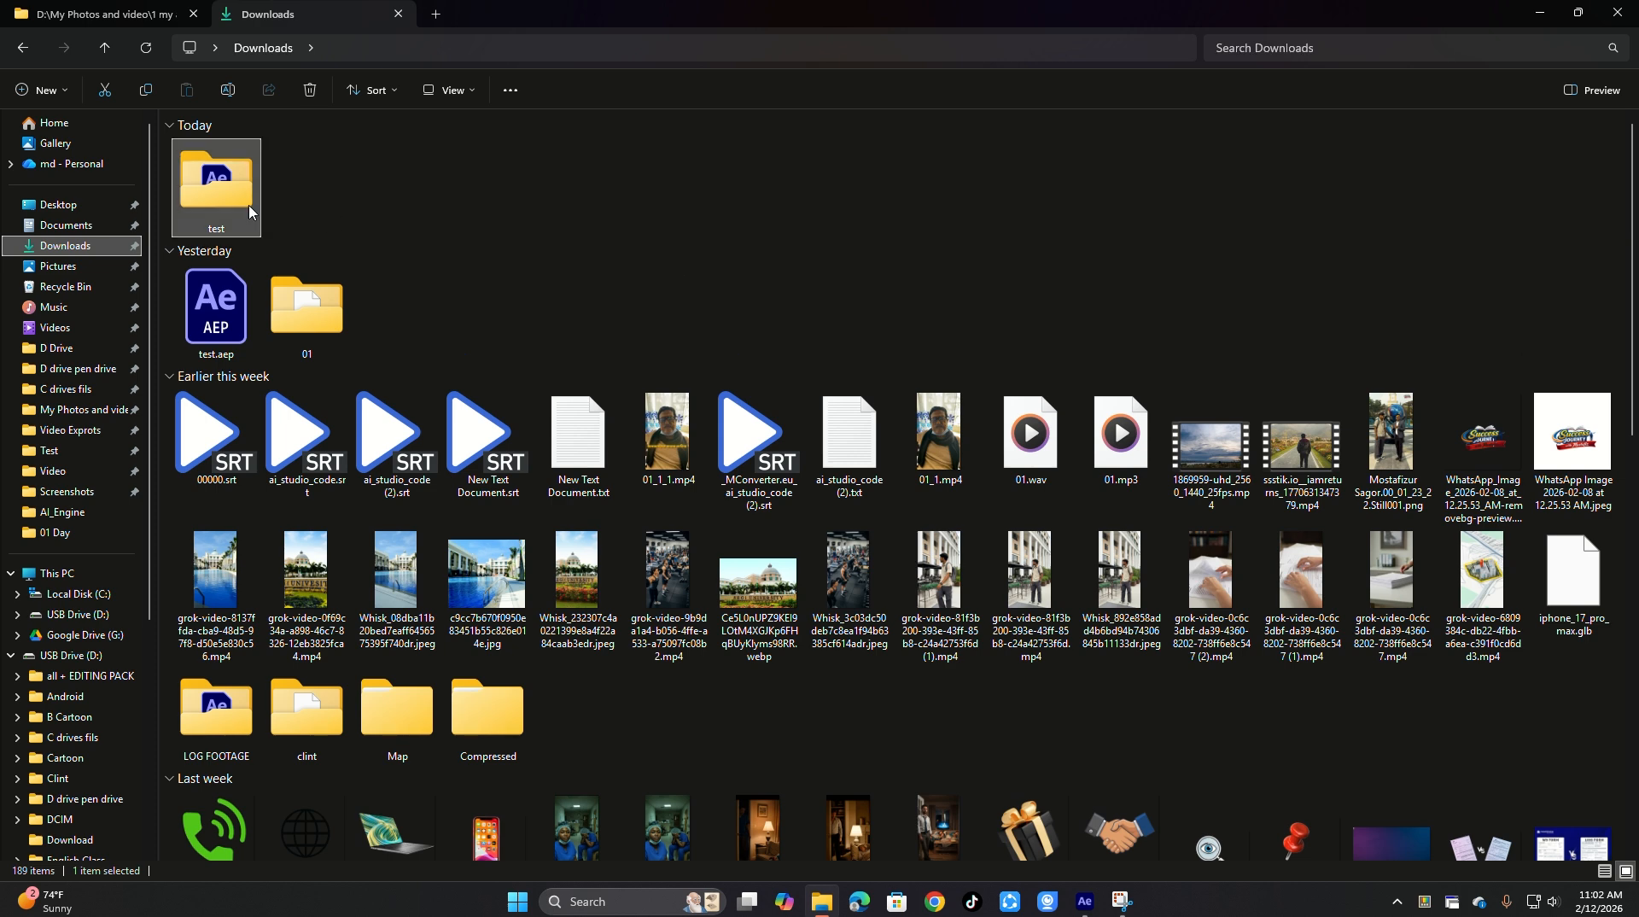
{"action": "mouse_move", "coordinate": [250, 212]}
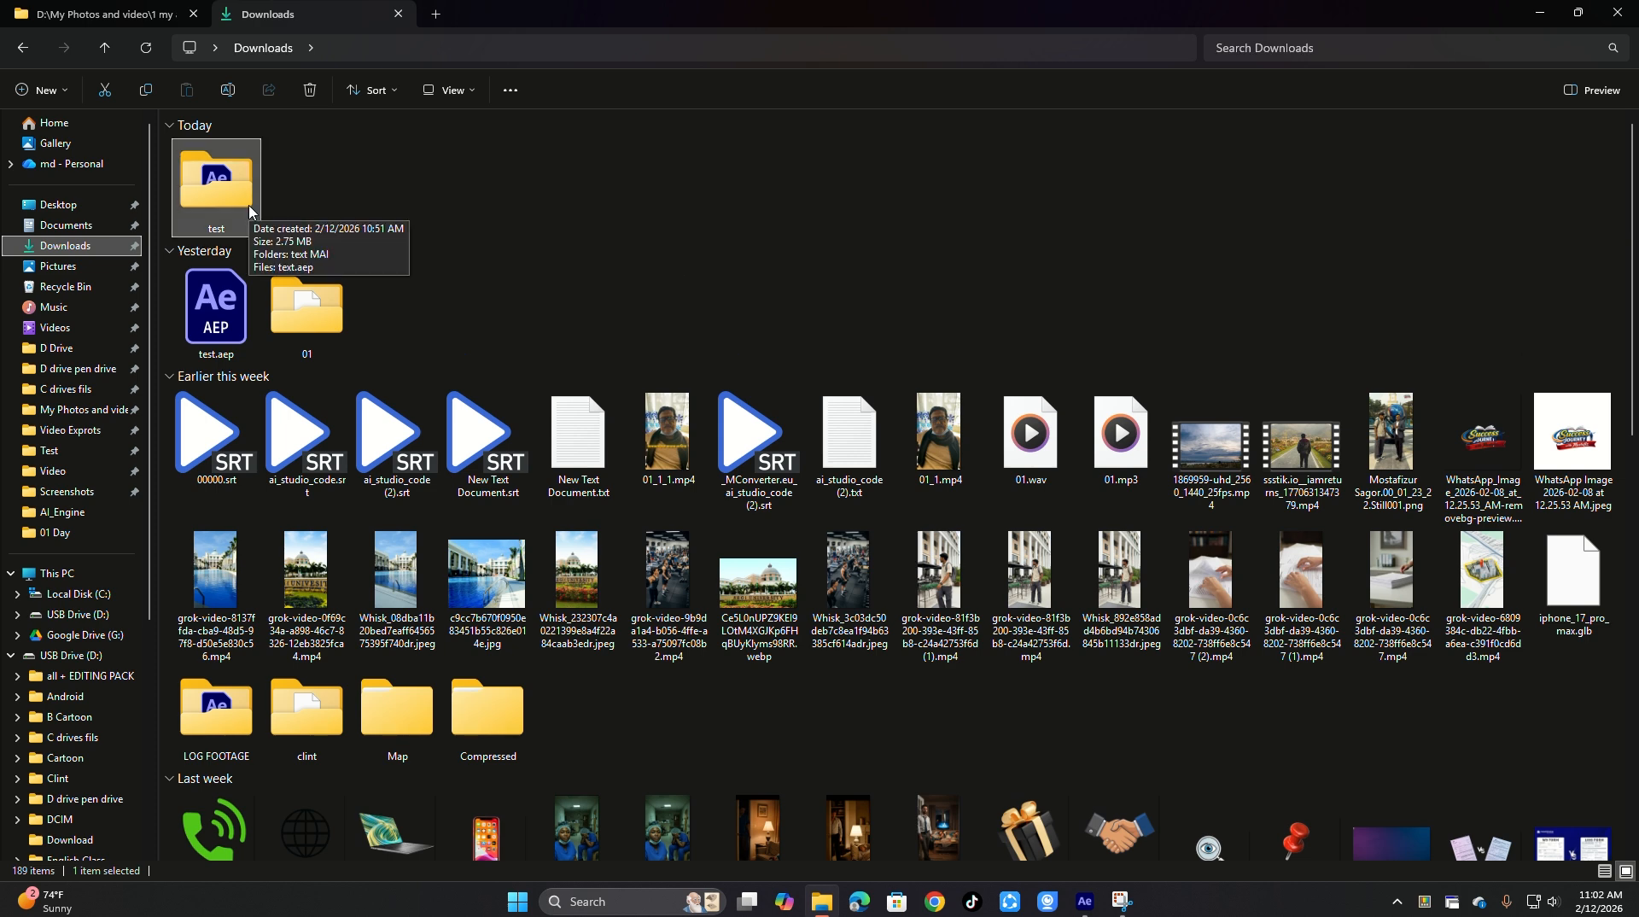
{"action": "double_click", "coordinate": [250, 213]}
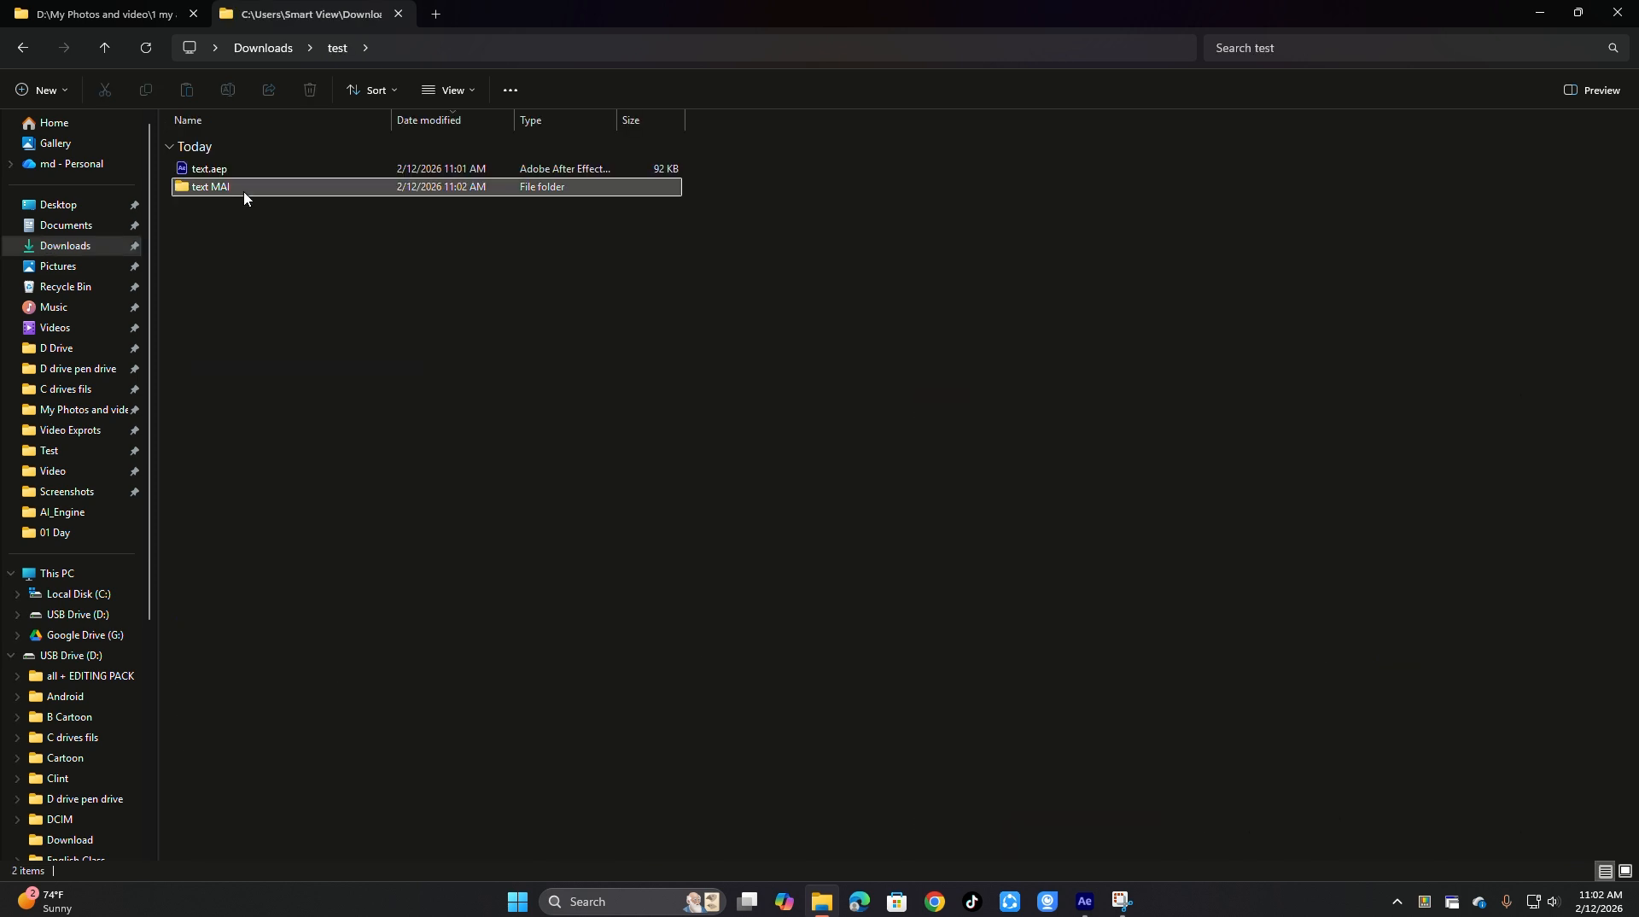
{"action": "double_click", "coordinate": [245, 192]}
{"action": "double_click", "coordinate": [255, 212]}
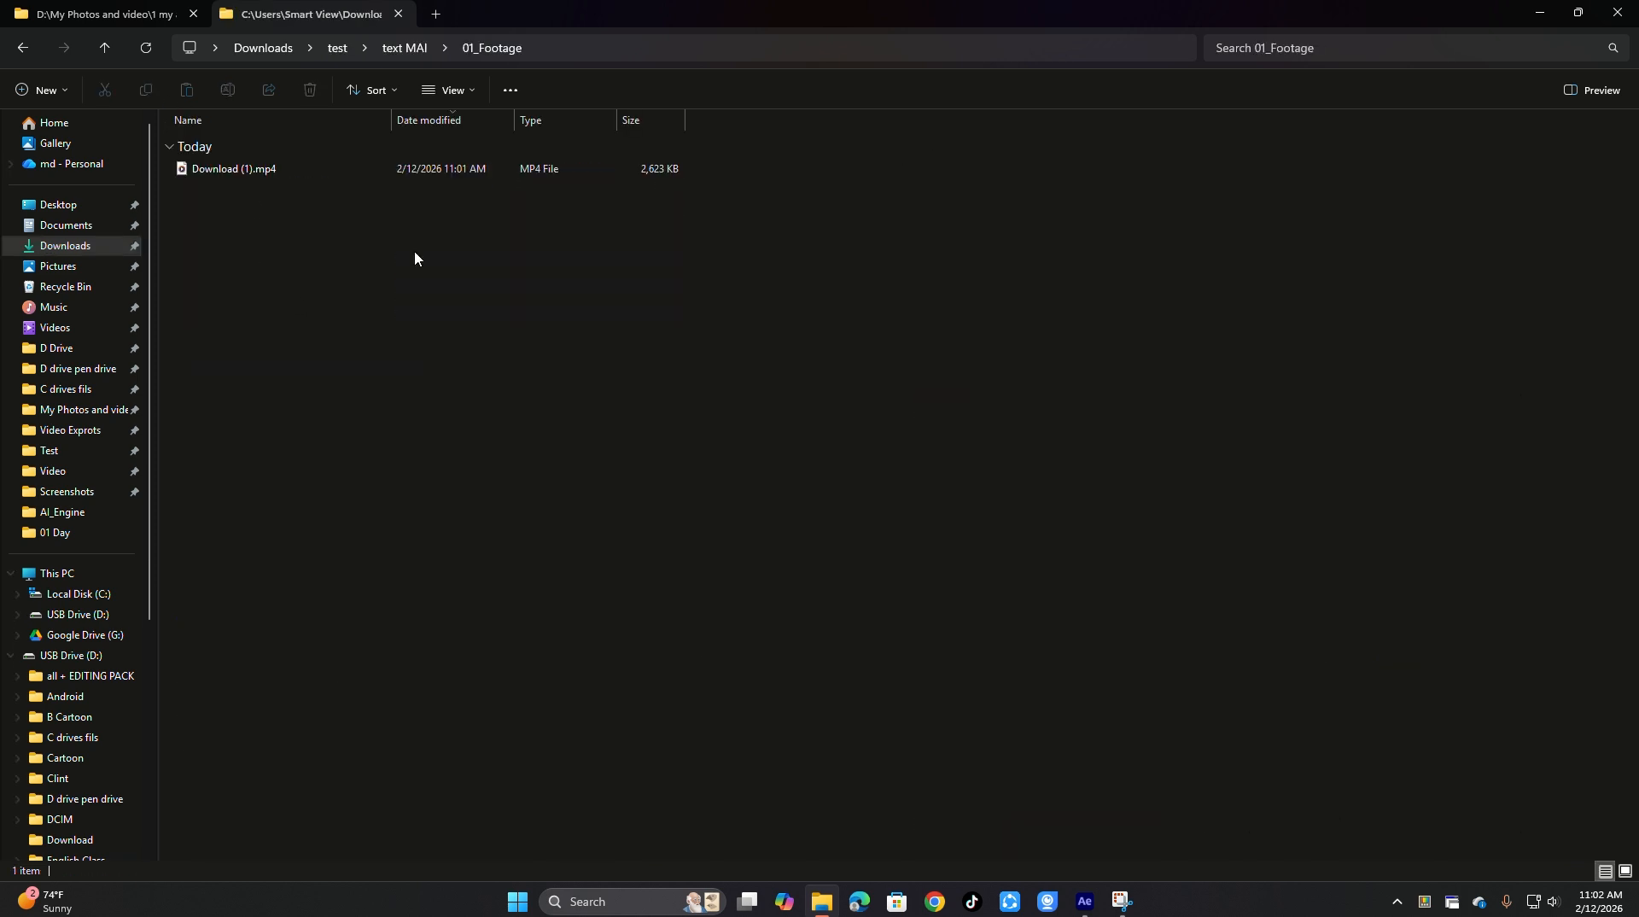
{"action": "left_click", "coordinate": [33, 50]}
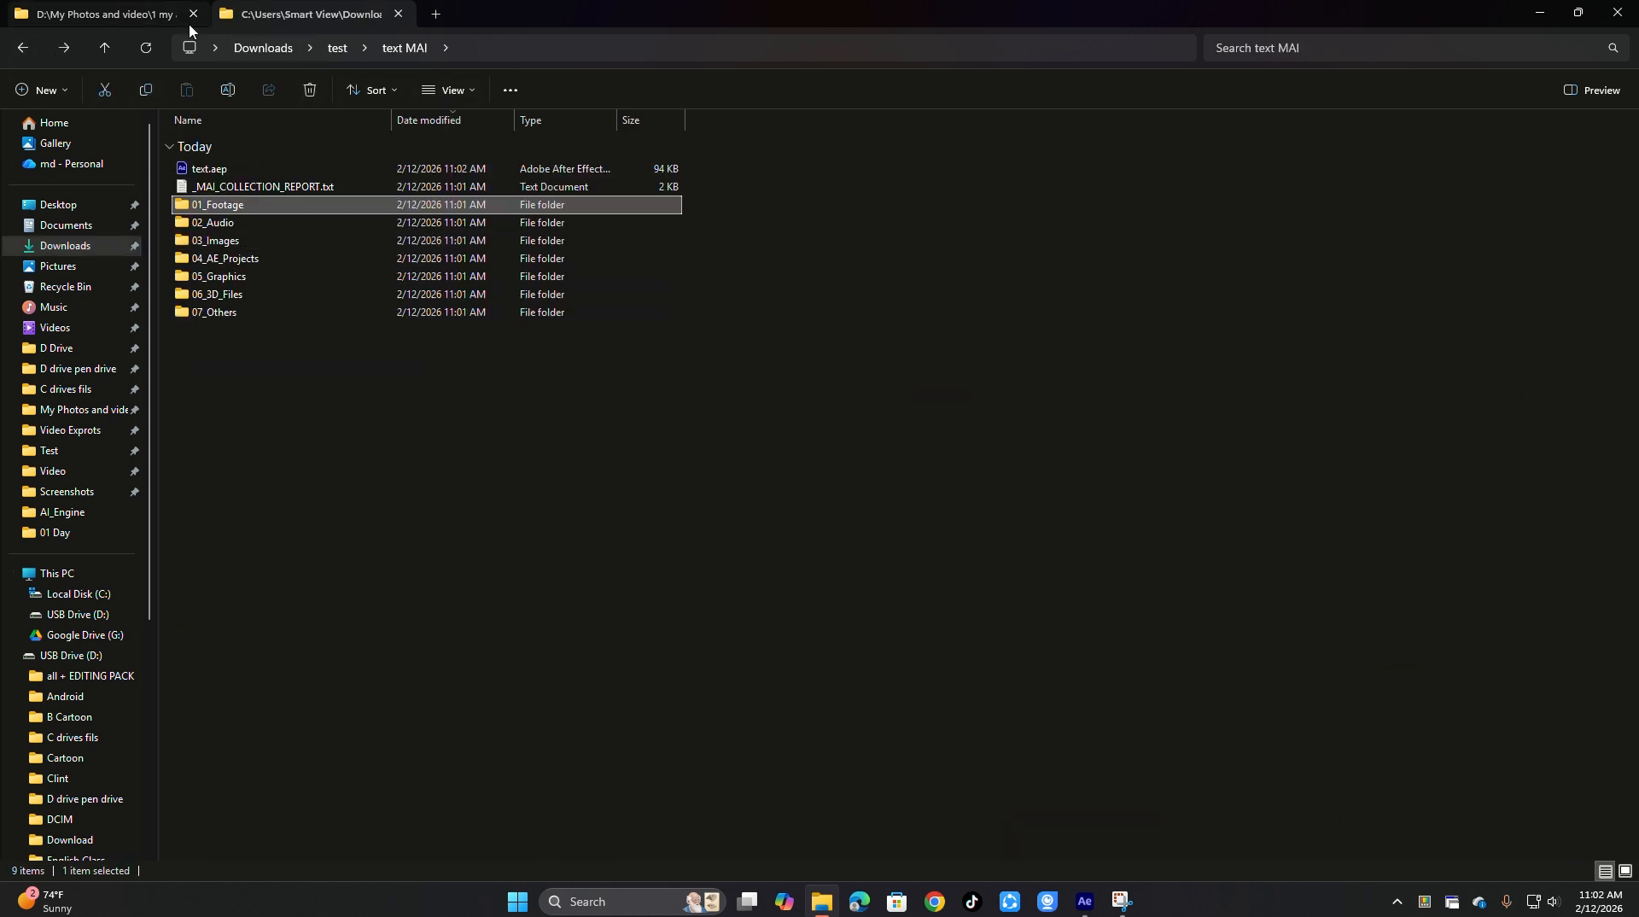
{"action": "left_click", "coordinate": [157, 13]}
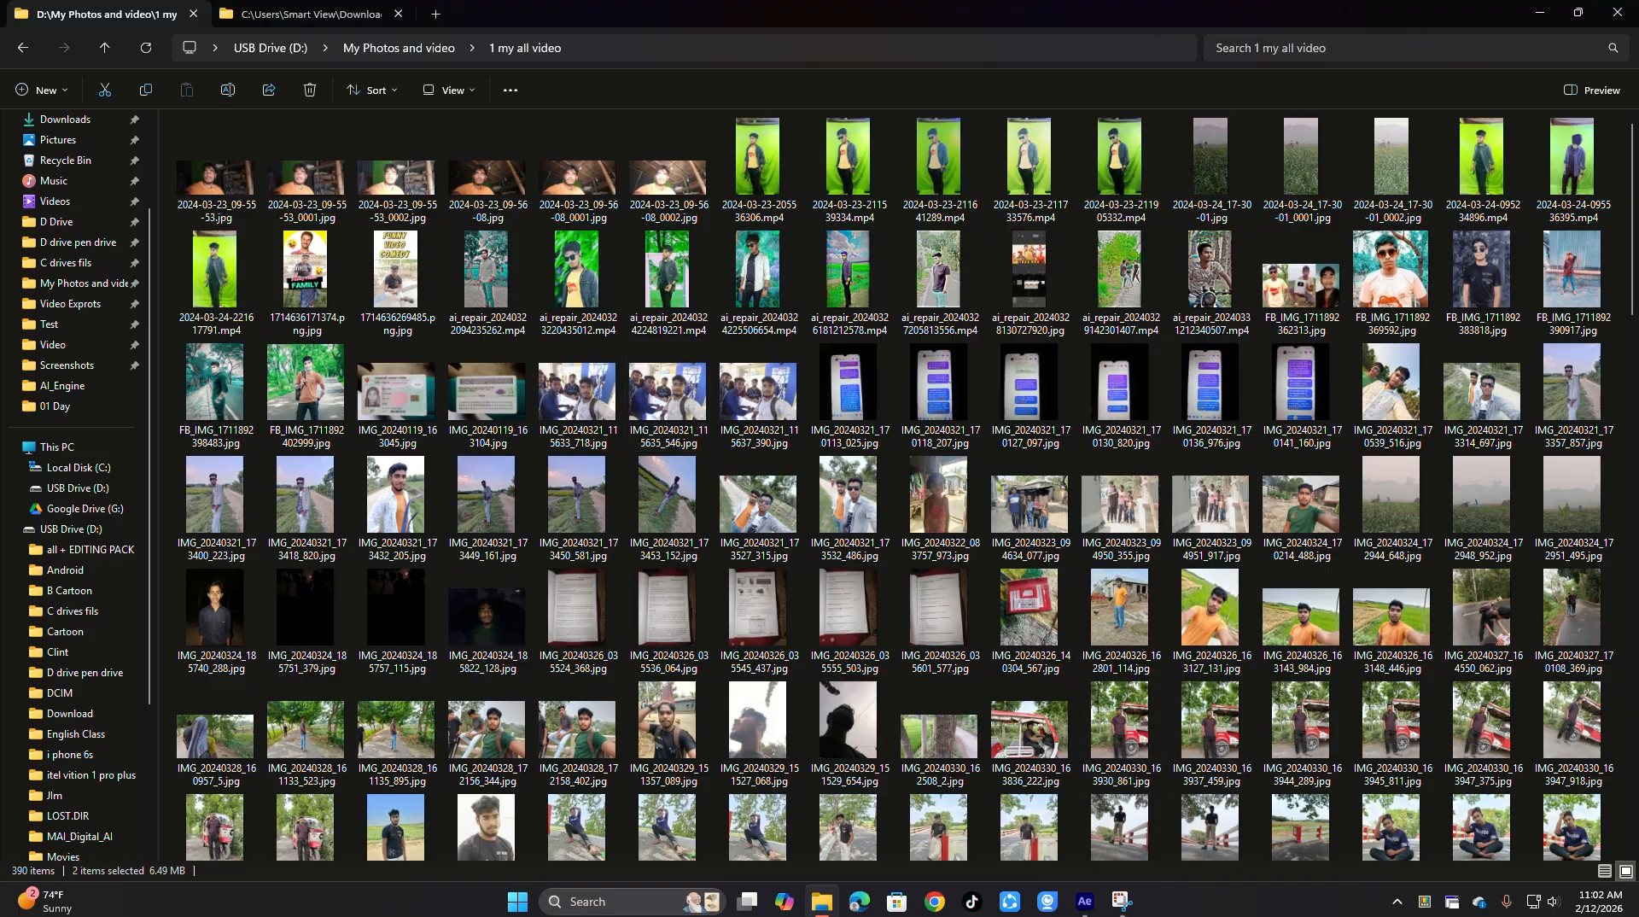
Switch to After Effects and show the MAI panel's full Auto Caption Pro section
{"action": "left_click", "coordinate": [1084, 900]}
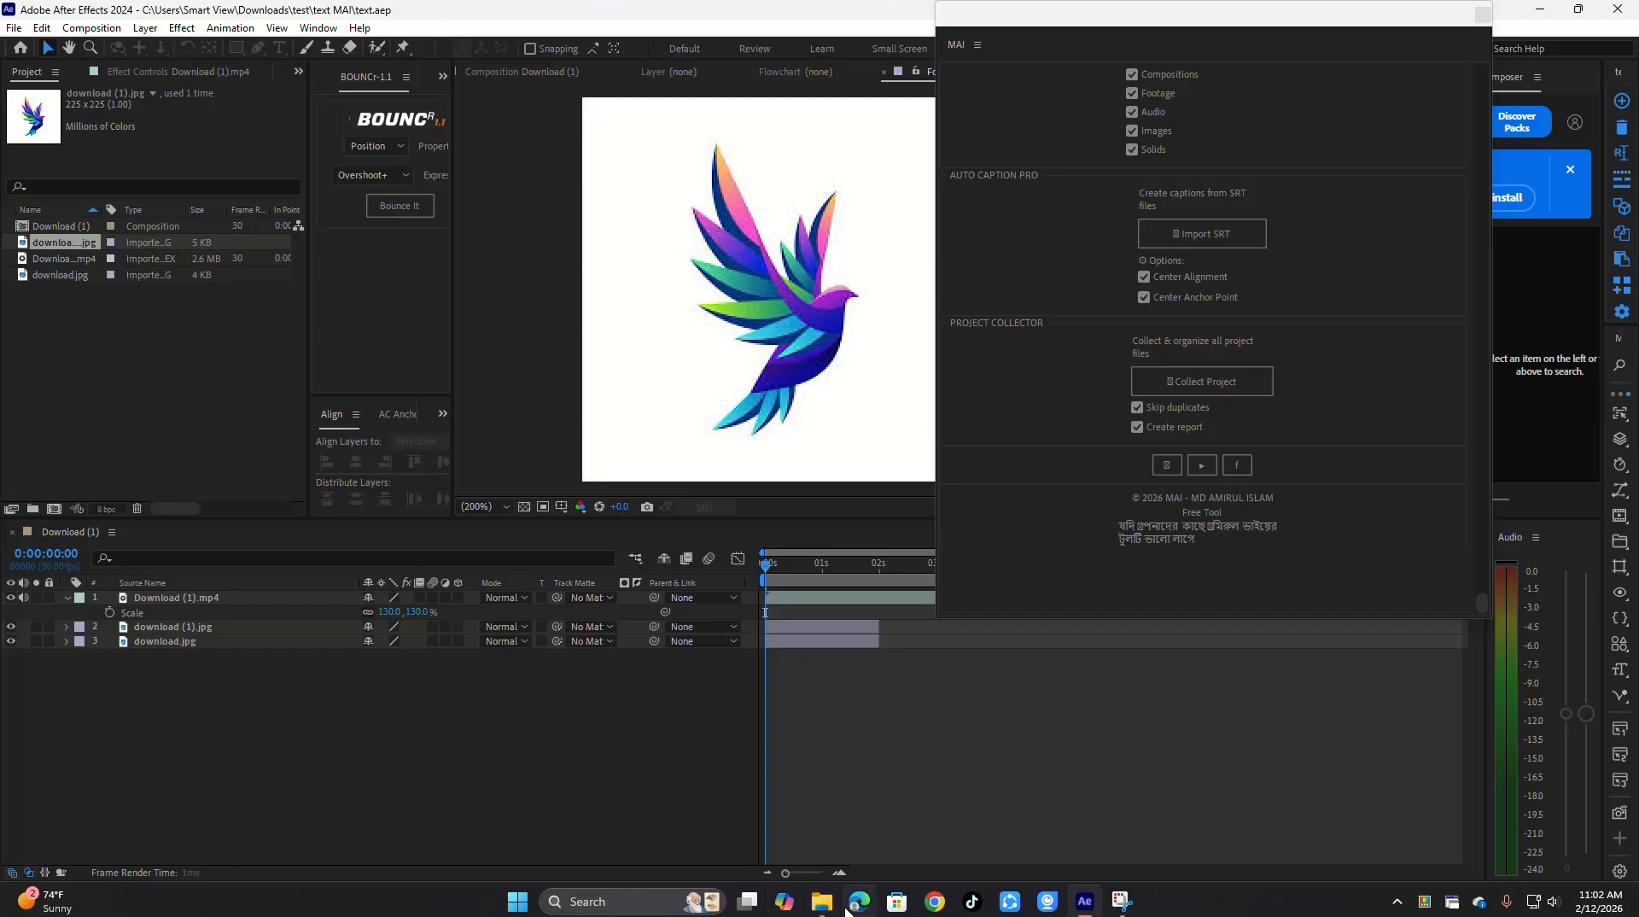
{"action": "mouse_move", "coordinate": [821, 901]}
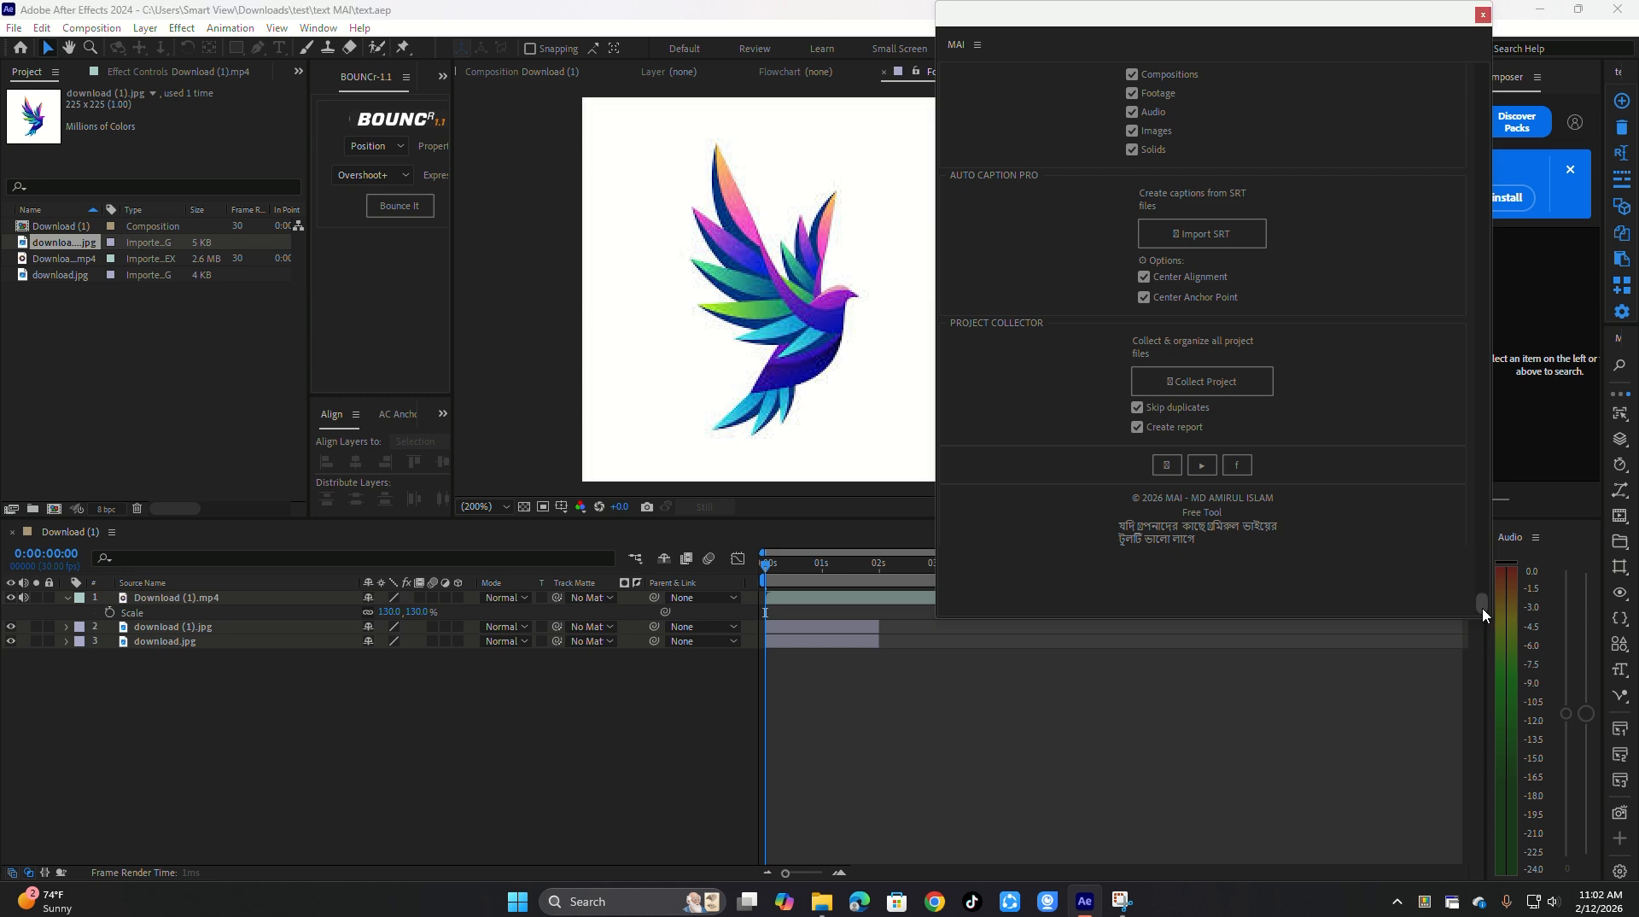
{"action": "left_click_drag", "start_coordinate": [1482, 608], "coordinate": [1482, 494]}
Try to create captions from 00000.srt in Downloads with Auto Caption Pro while the footage viewer is active
{"action": "left_click", "coordinate": [1216, 321]}
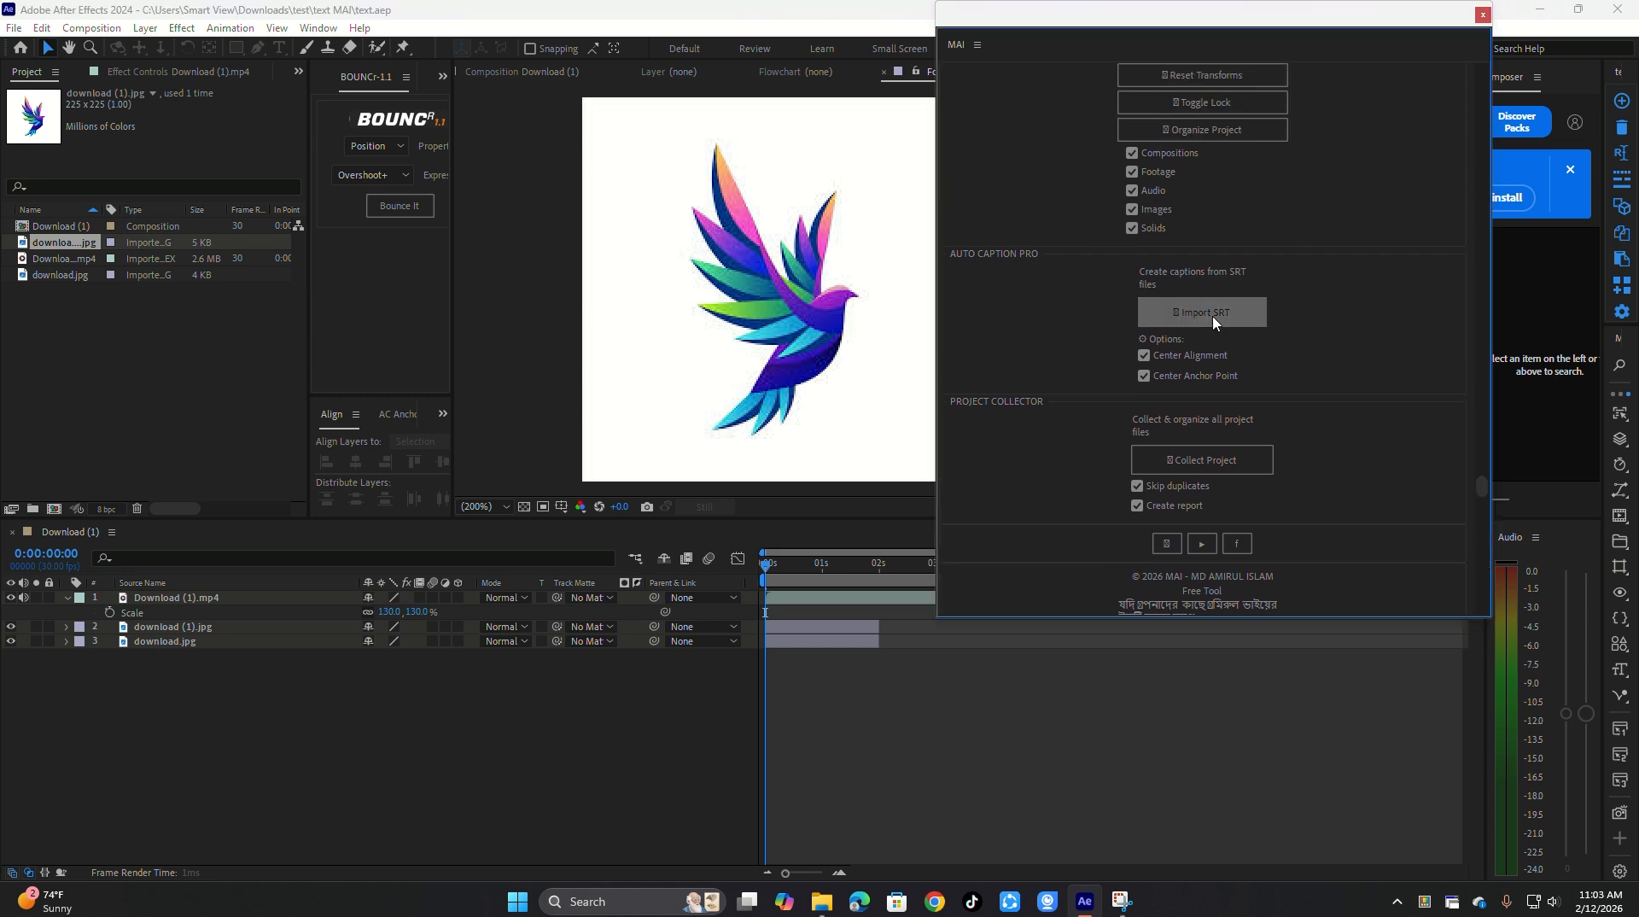
{"action": "left_click", "coordinate": [53, 228]}
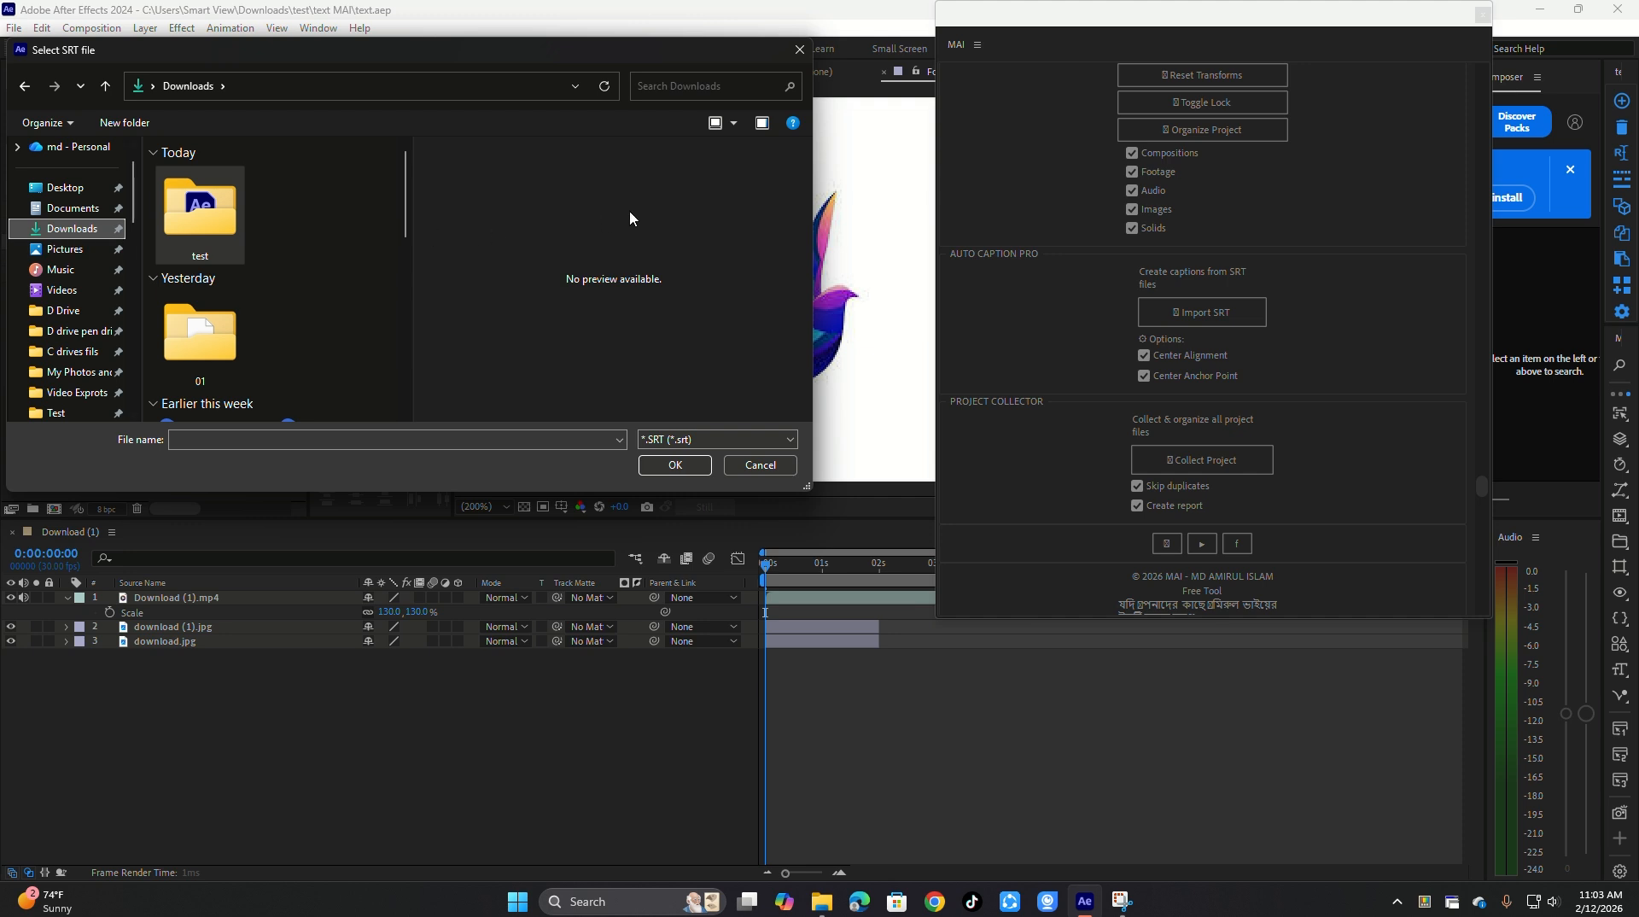
{"action": "left_click_drag", "start_coordinate": [415, 188], "coordinate": [662, 188]}
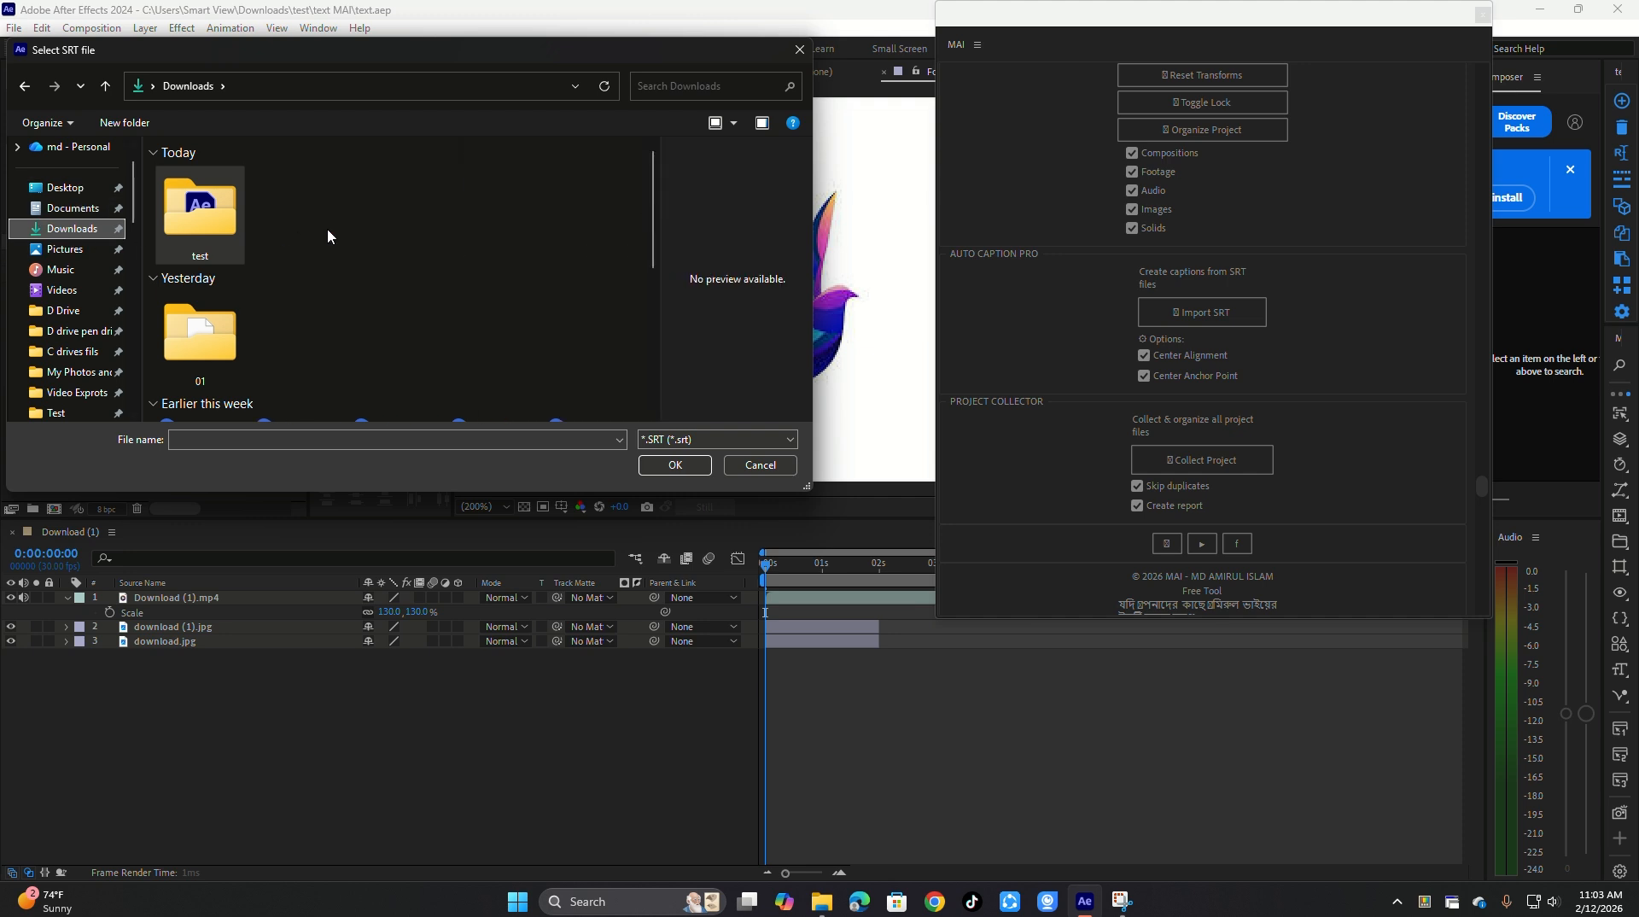
{"action": "left_click", "coordinate": [385, 231]}
{"action": "scroll", "coordinate": [386, 231], "scroll_direction": "down", "scroll_amount": 5}
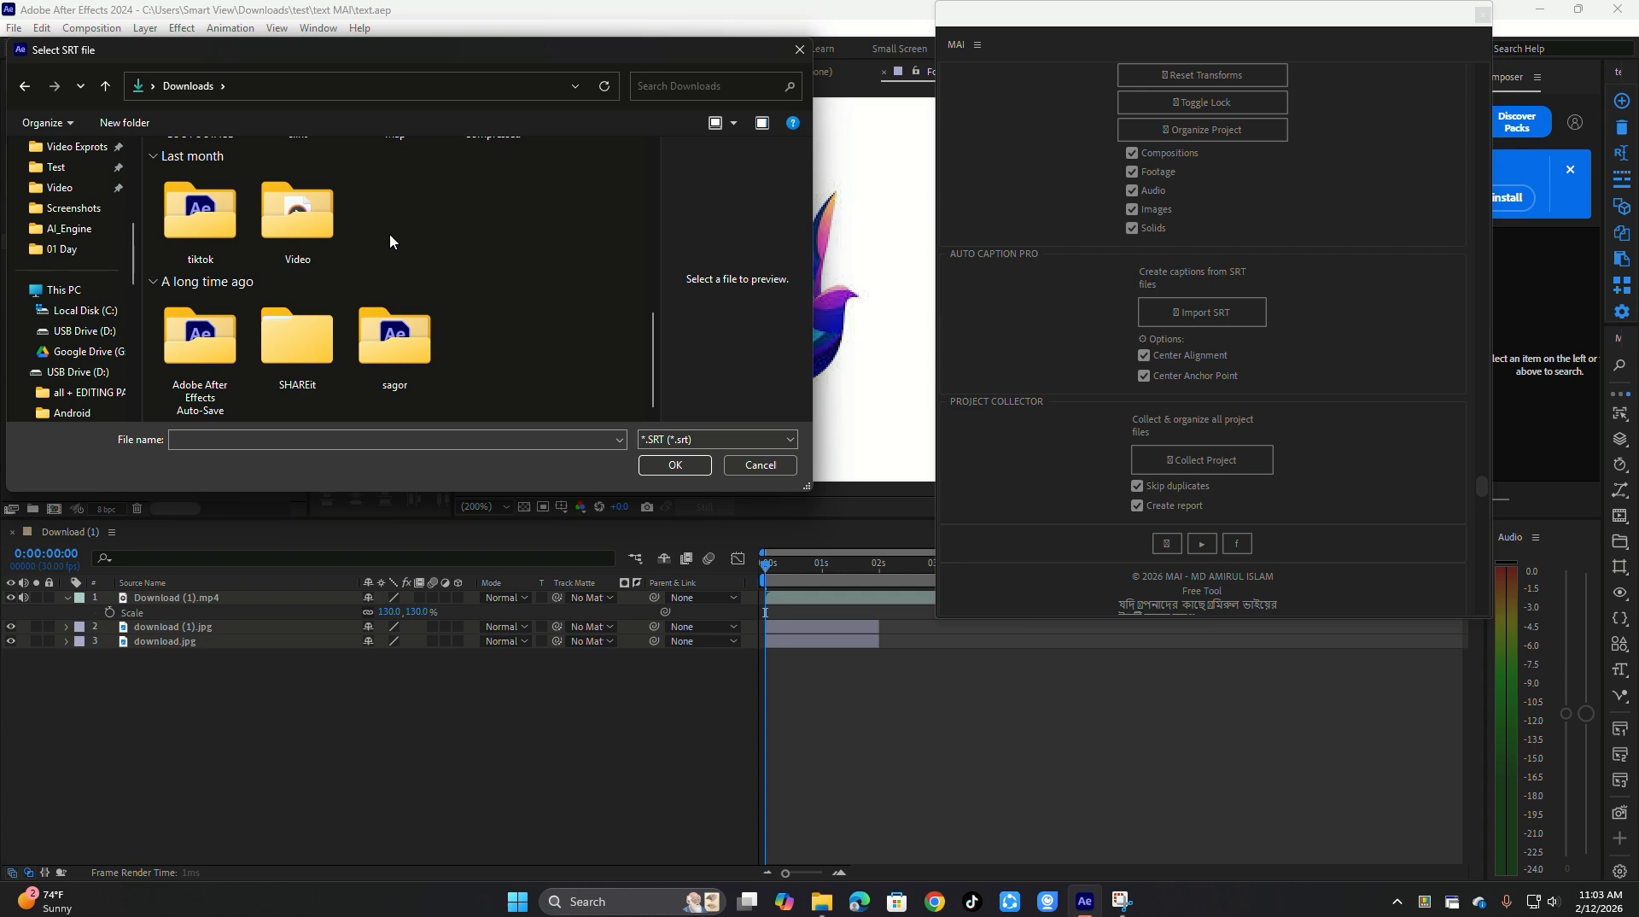
{"action": "scroll", "coordinate": [389, 234], "scroll_direction": "up", "scroll_amount": 3}
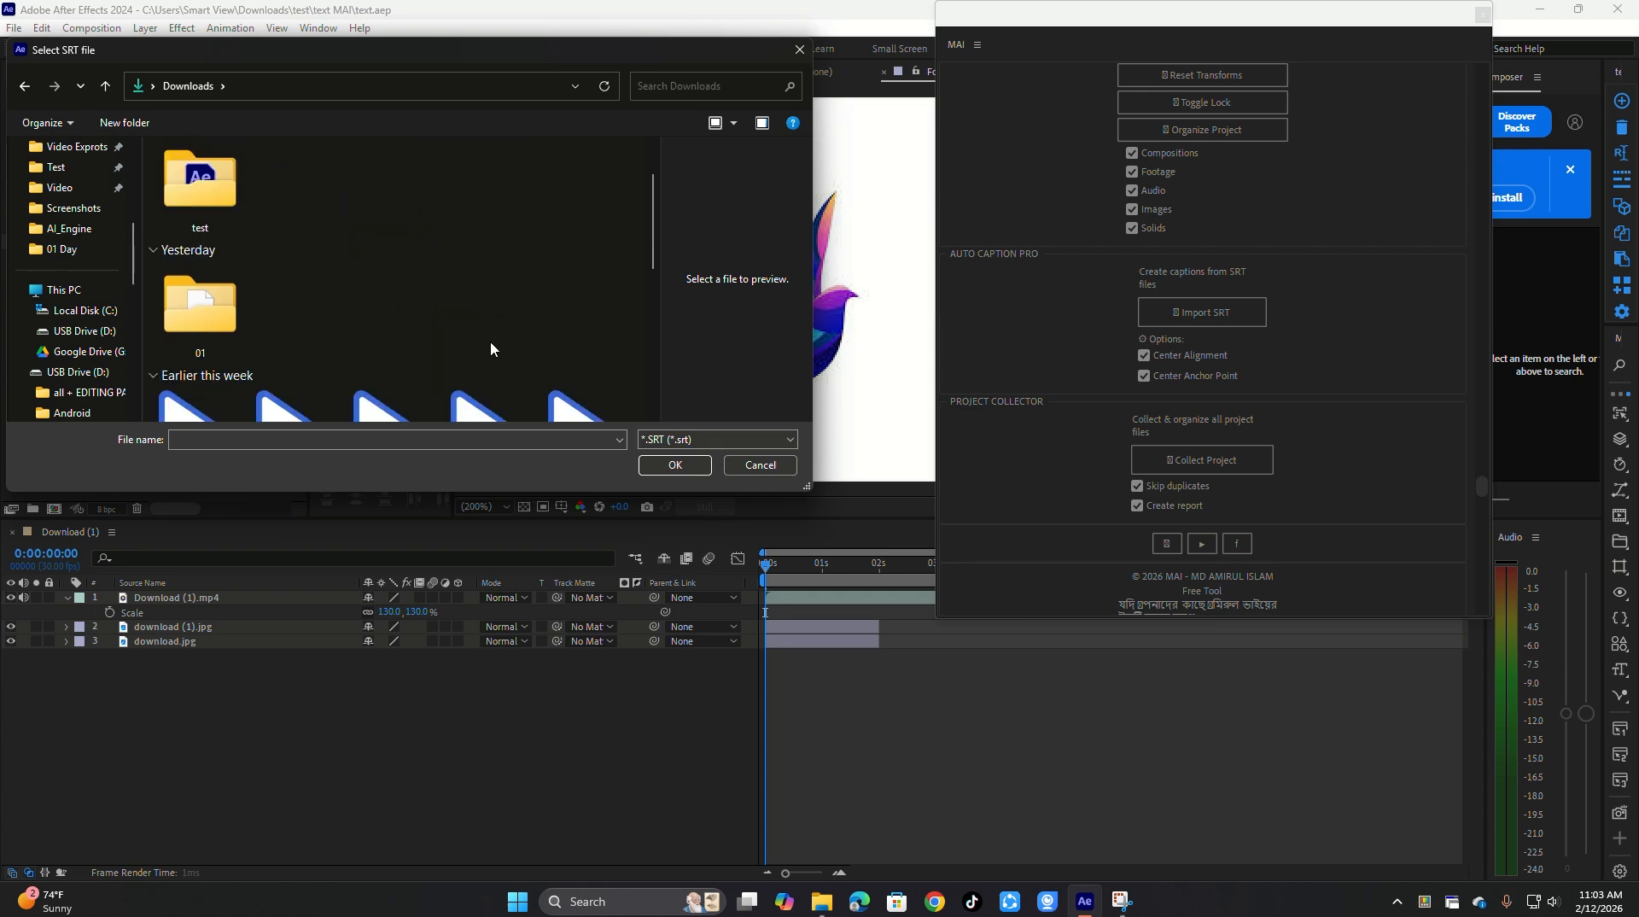
{"action": "scroll", "coordinate": [491, 342], "scroll_direction": "down", "scroll_amount": 3}
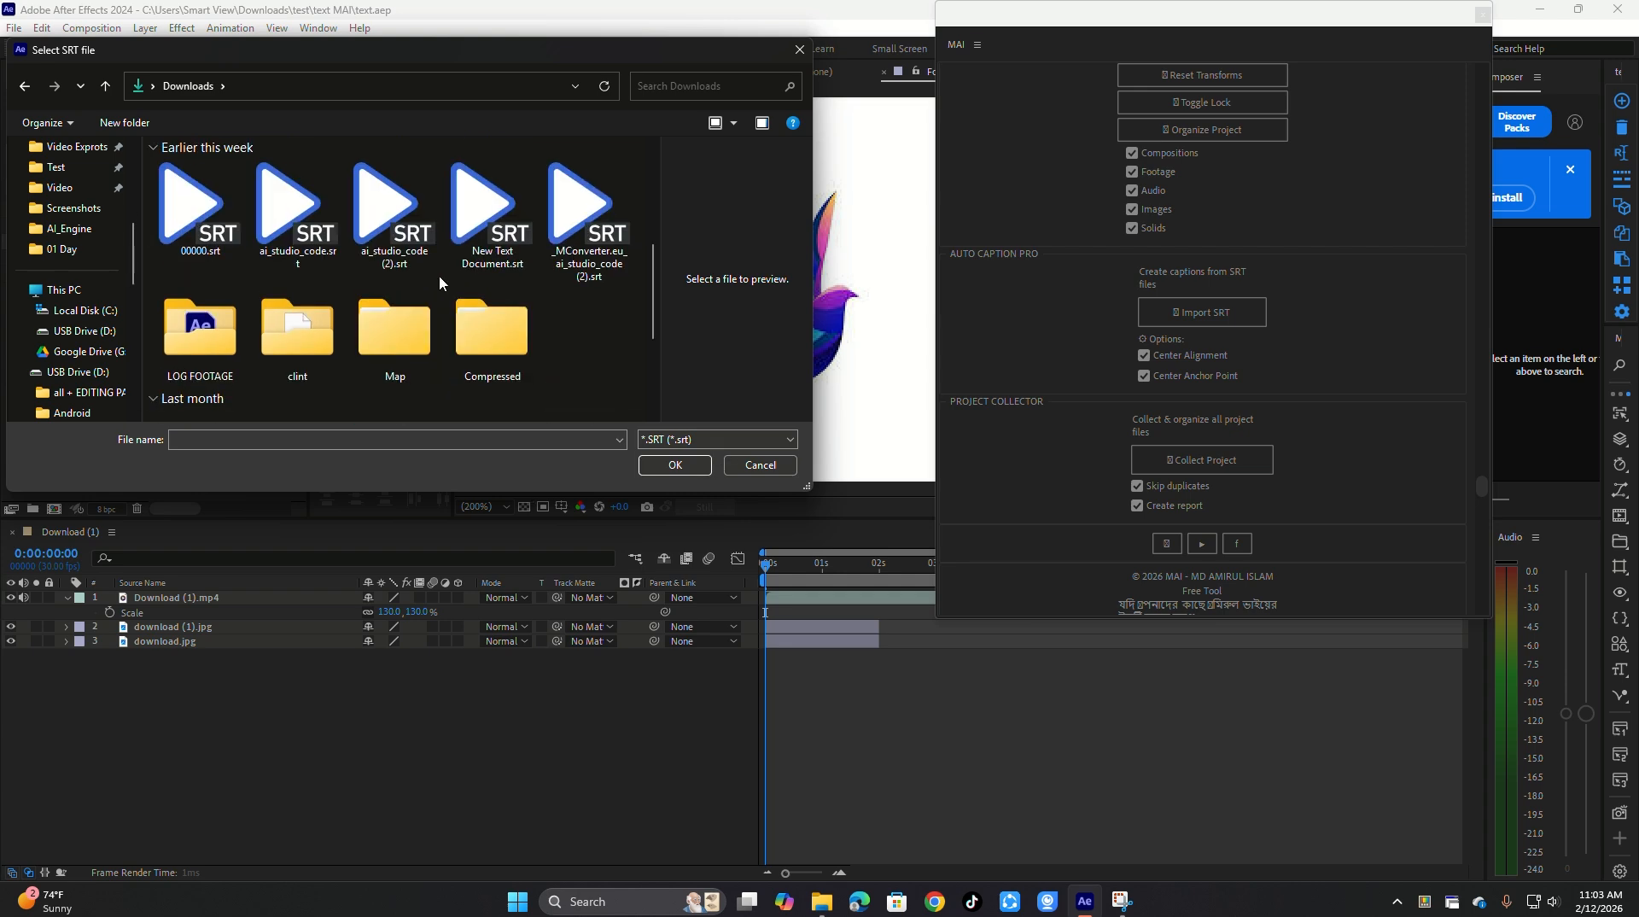
{"action": "double_click", "coordinate": [194, 223]}
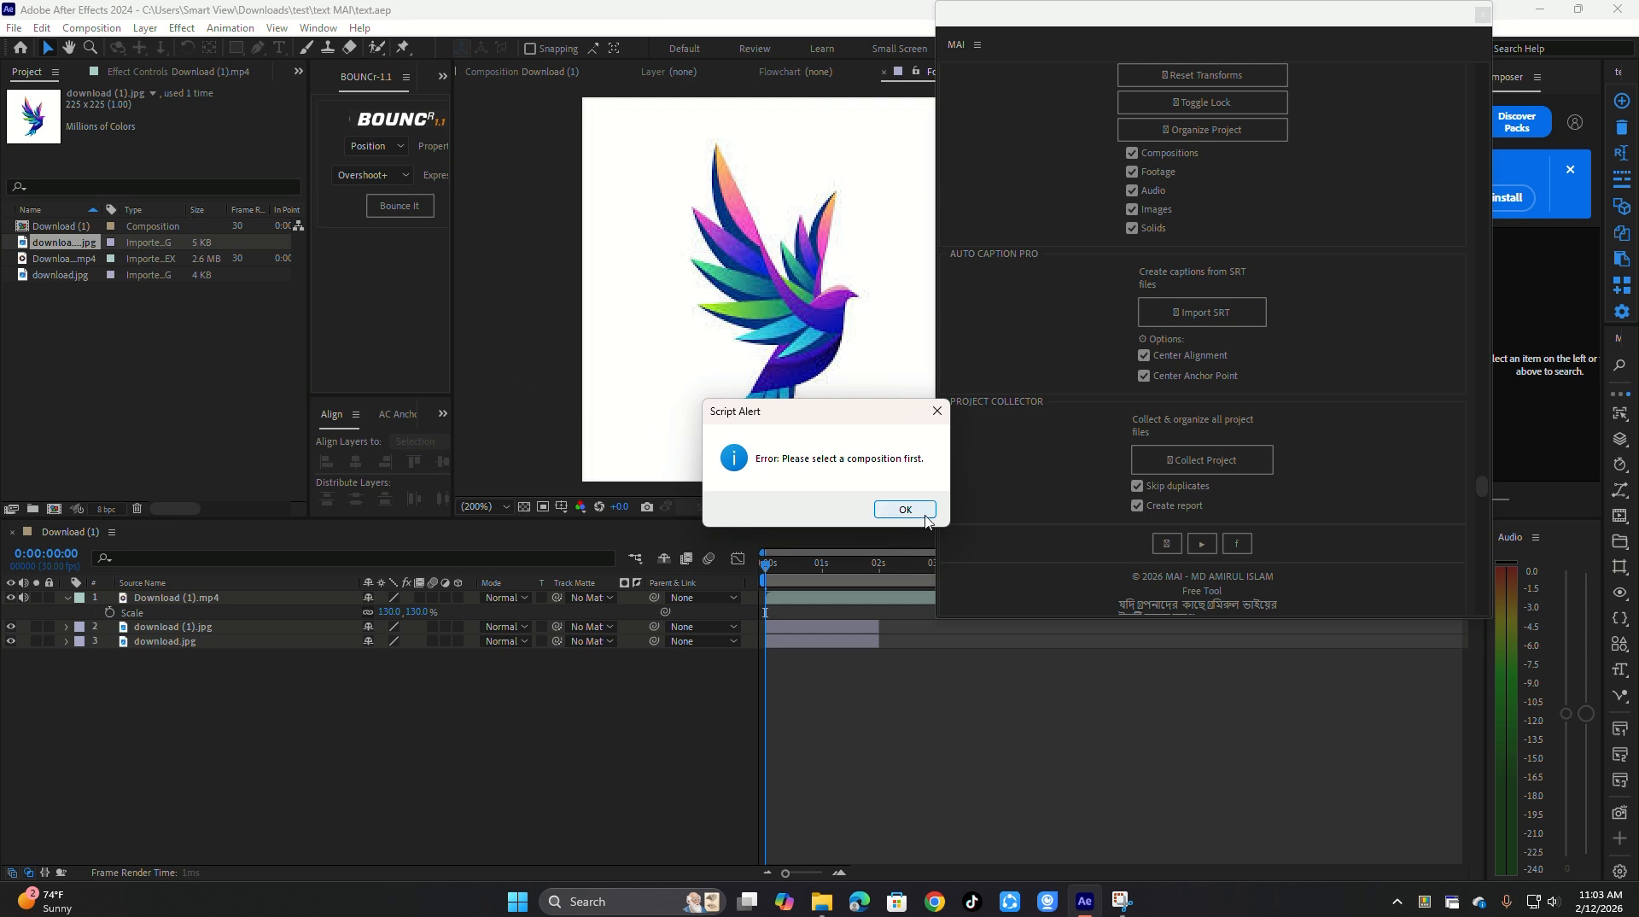
{"action": "left_click", "coordinate": [905, 510]}
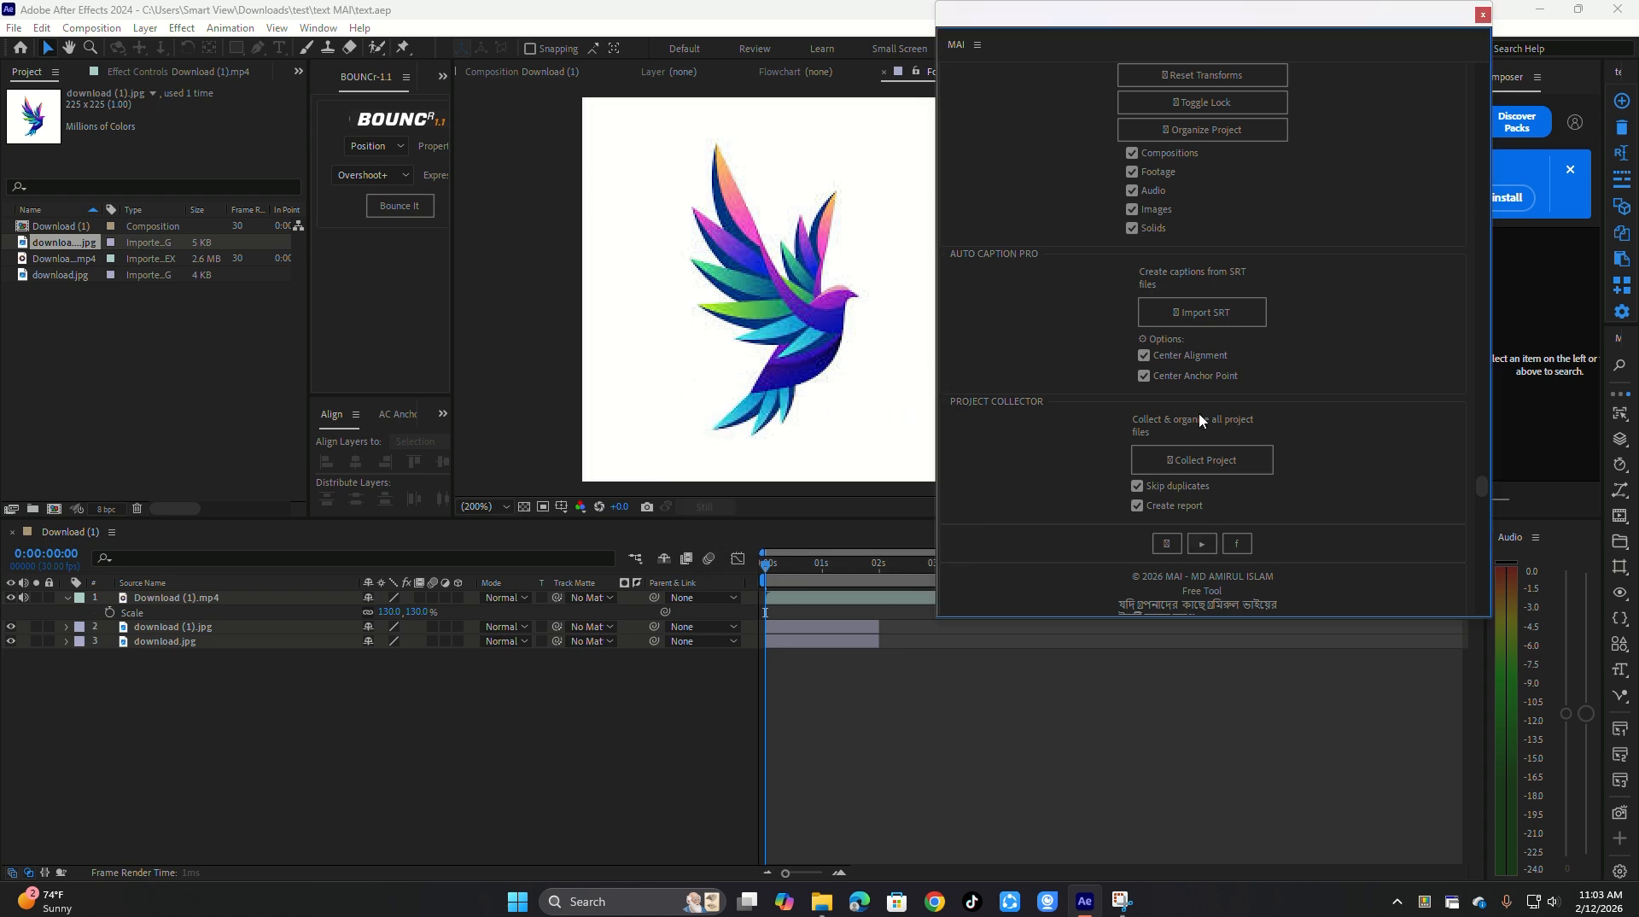
Activate the Download (1) composition and create captions at its start from ai_studio_code.srt with Auto Caption Pro
{"action": "left_click", "coordinate": [522, 645]}
{"action": "left_click", "coordinate": [803, 725]}
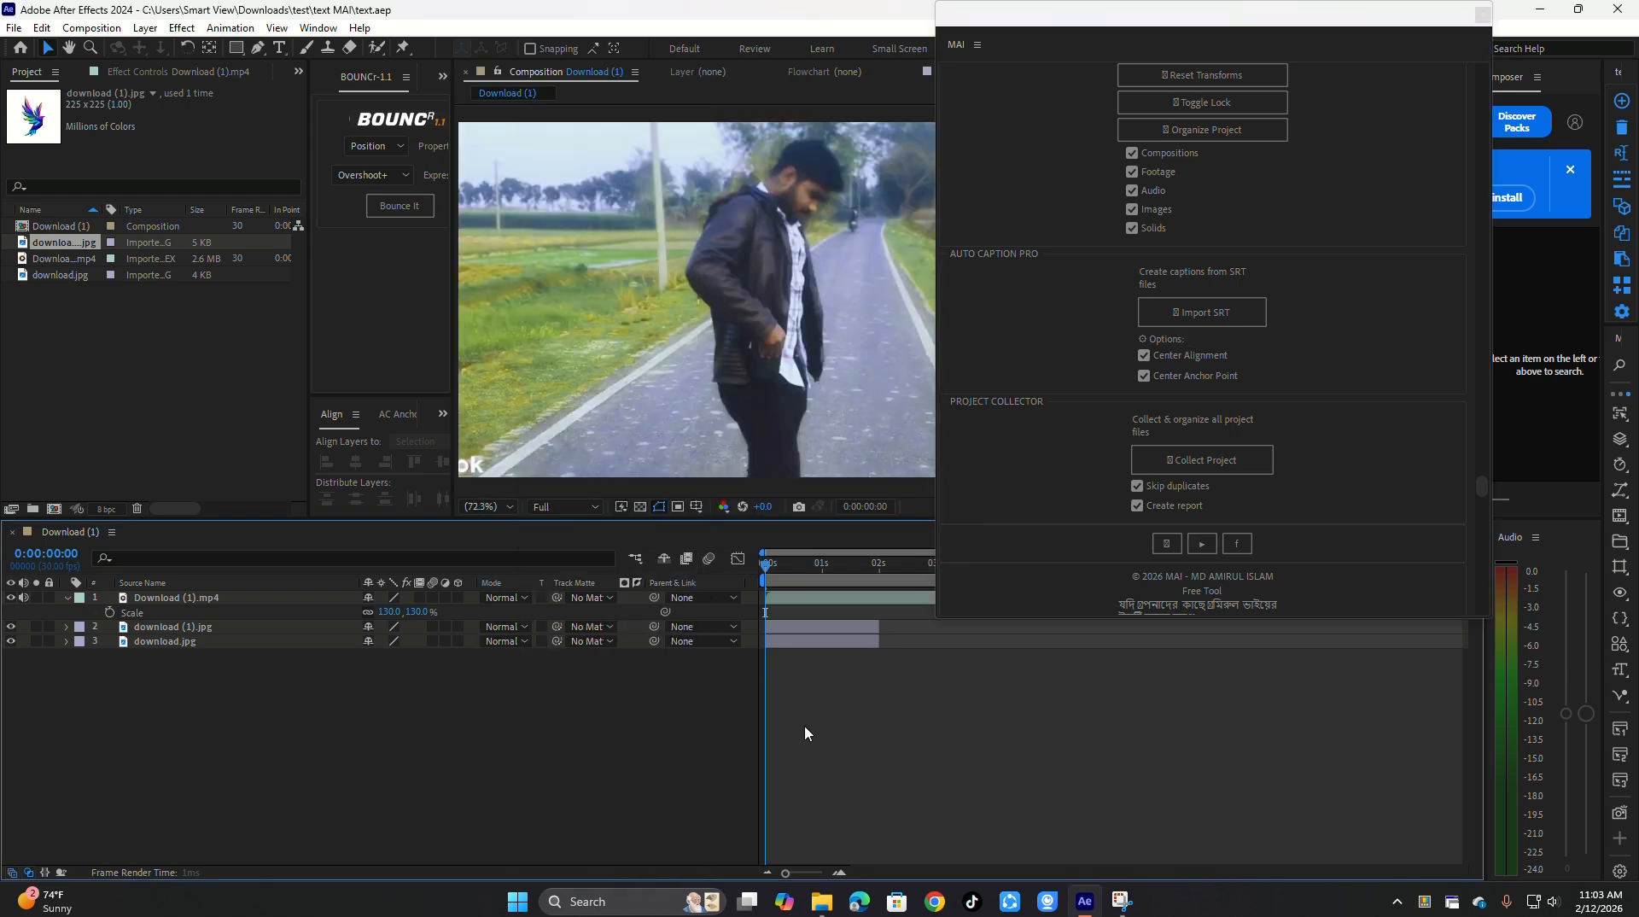
{"action": "left_click", "coordinate": [768, 570]}
{"action": "left_click", "coordinate": [1202, 312]}
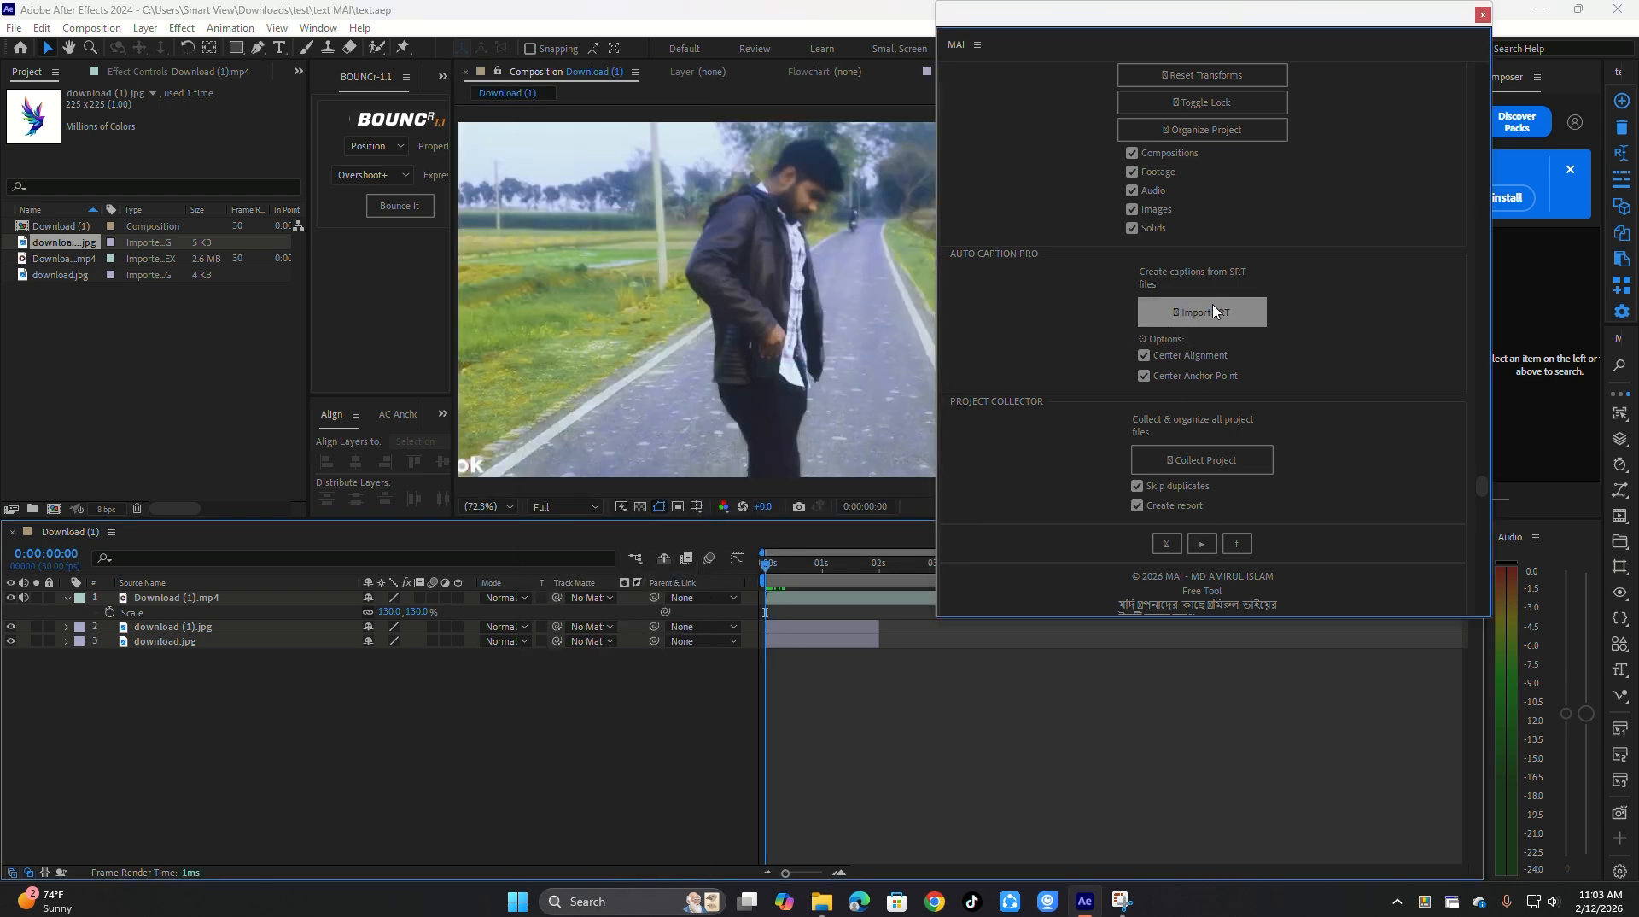
{"action": "scroll", "coordinate": [400, 323], "scroll_direction": "down", "scroll_amount": 5}
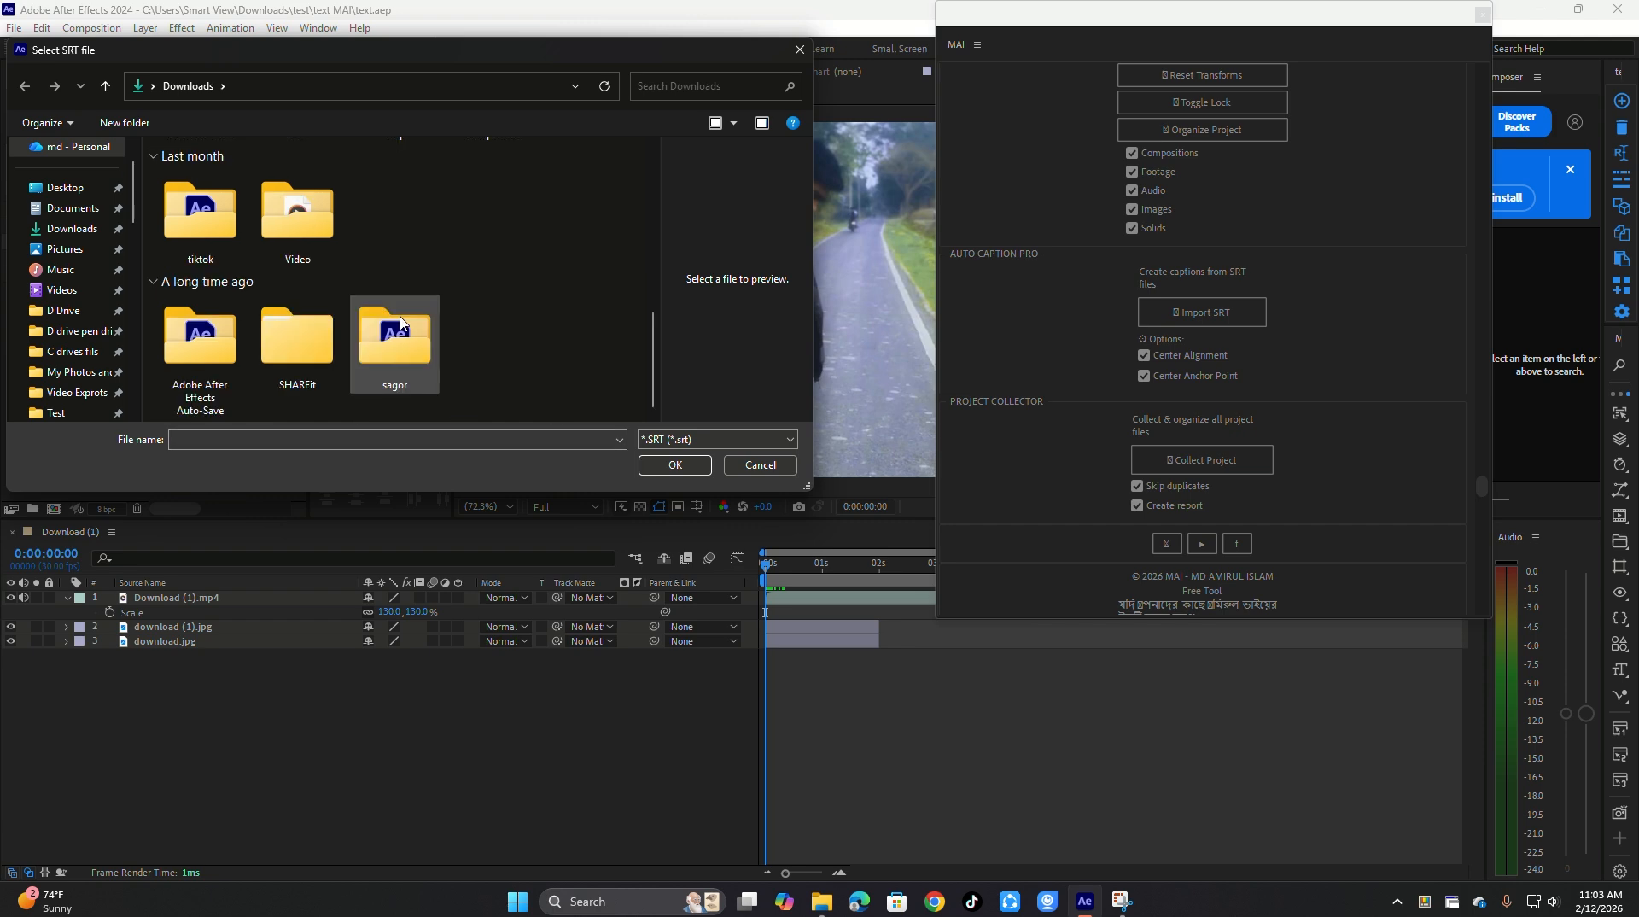
{"action": "scroll", "coordinate": [402, 323], "scroll_direction": "up", "scroll_amount": 4}
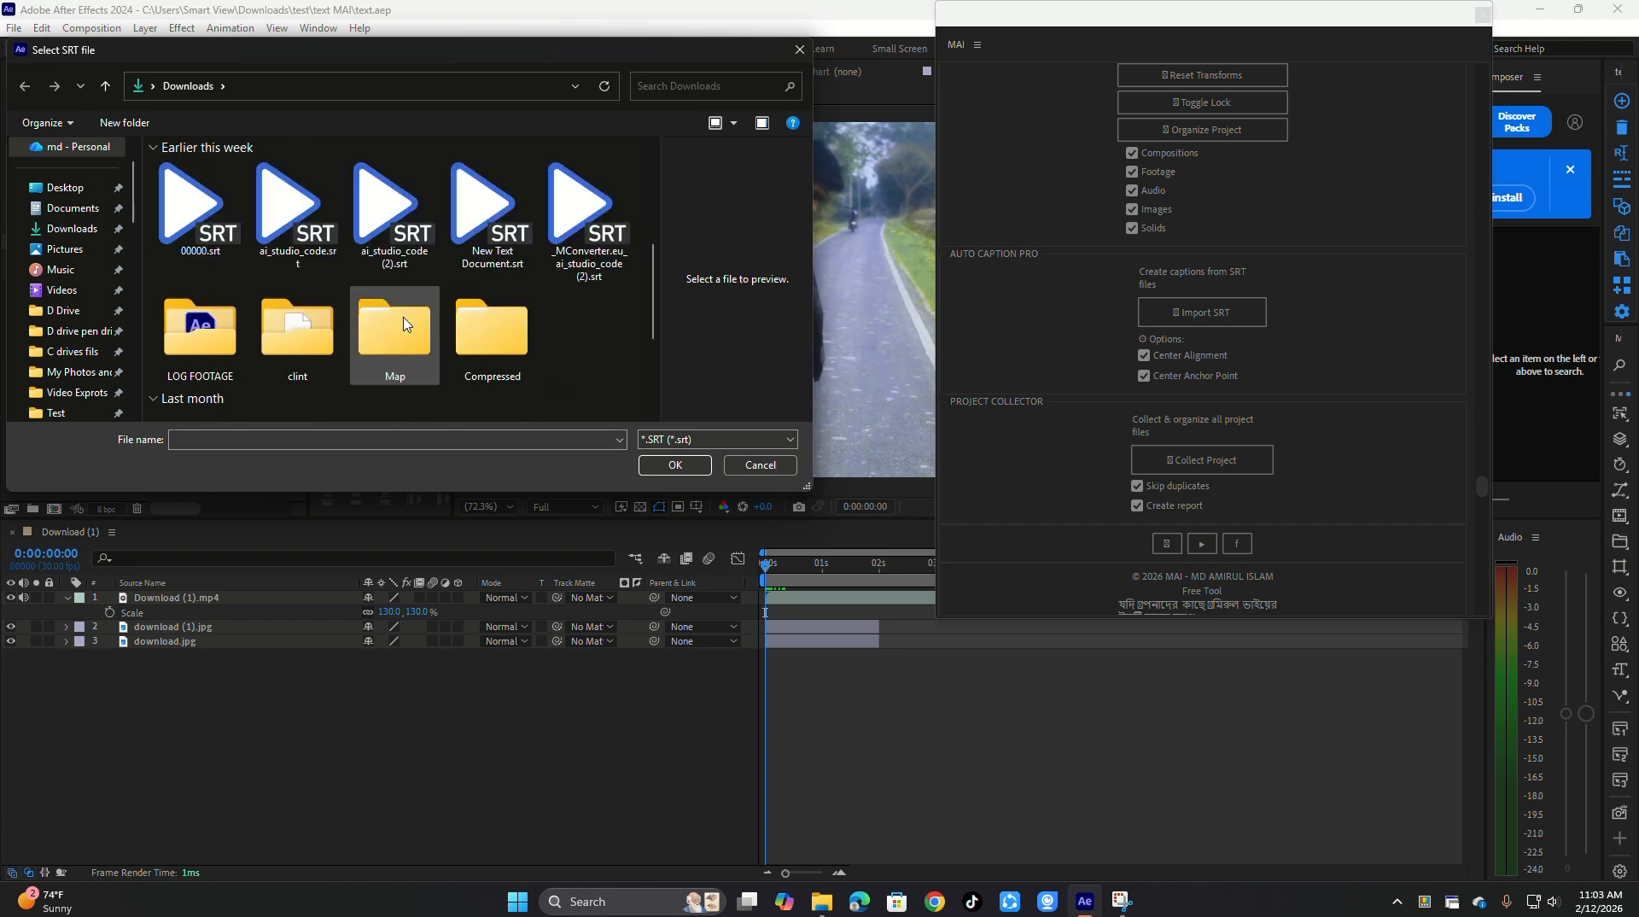
{"action": "double_click", "coordinate": [290, 204]}
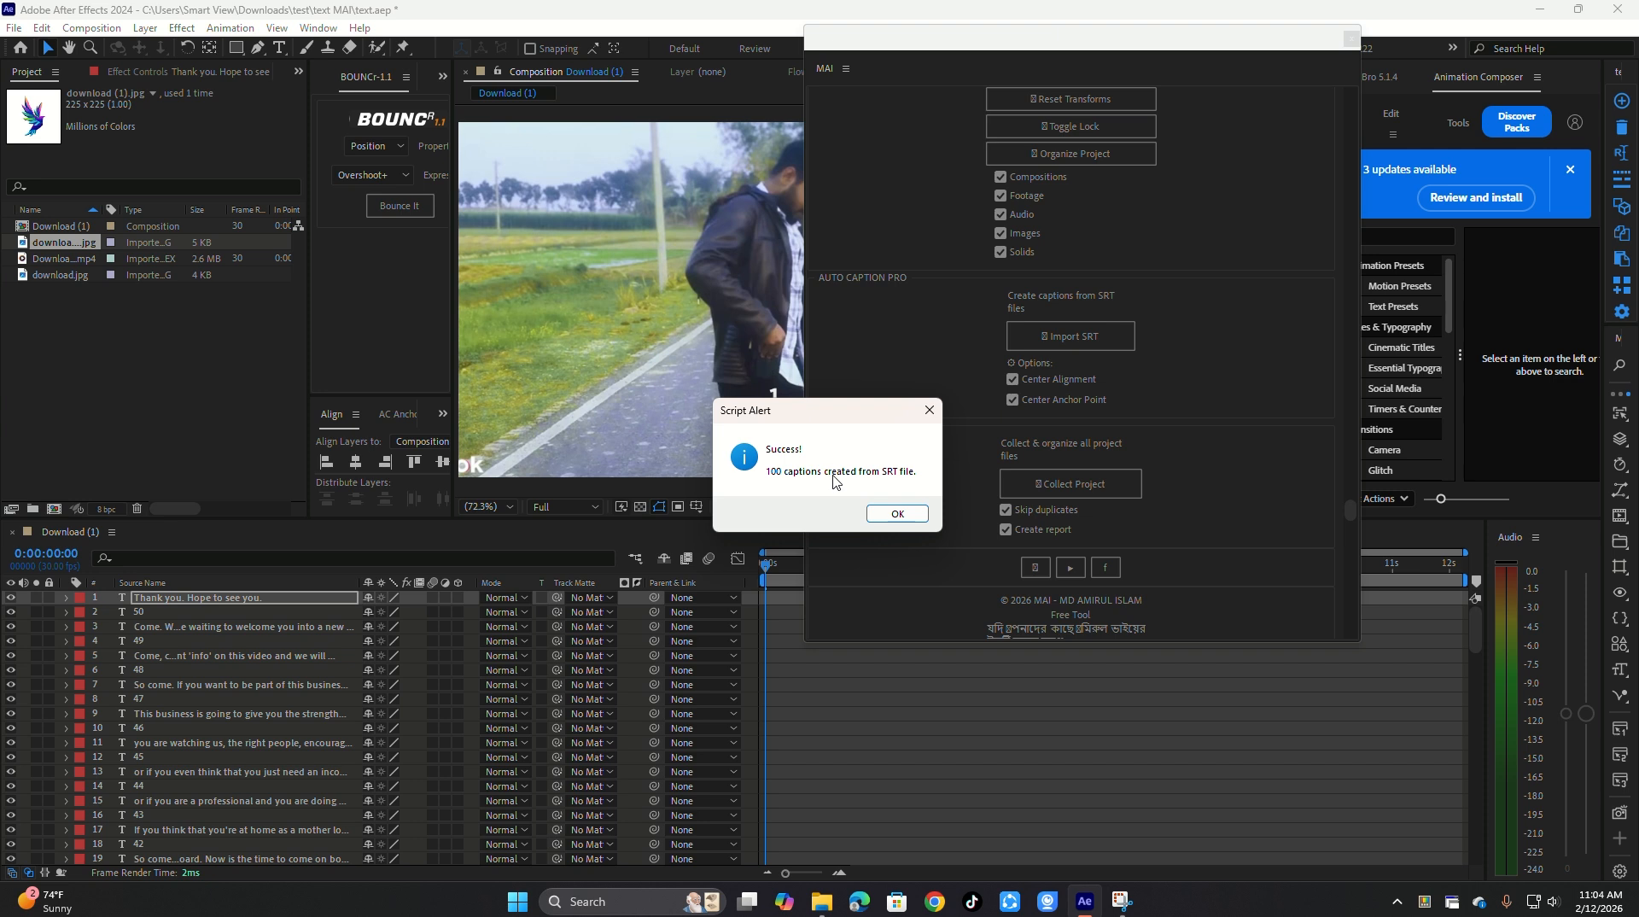
{"action": "left_click", "coordinate": [913, 512]}
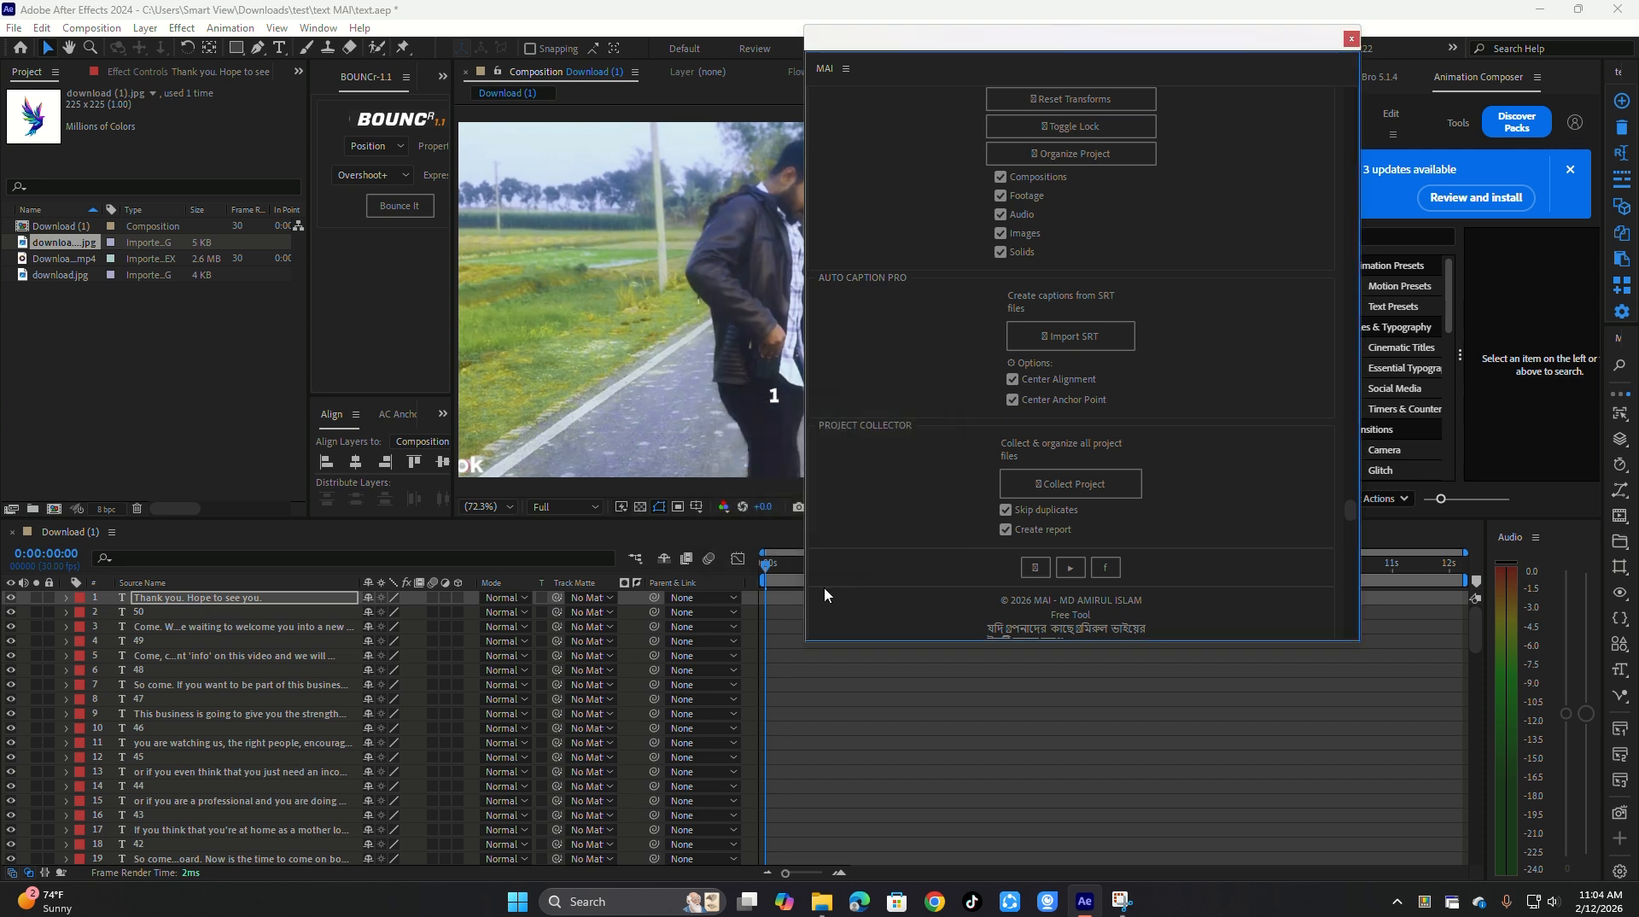
{"action": "left_click_drag", "start_coordinate": [778, 570], "coordinate": [766, 582]}
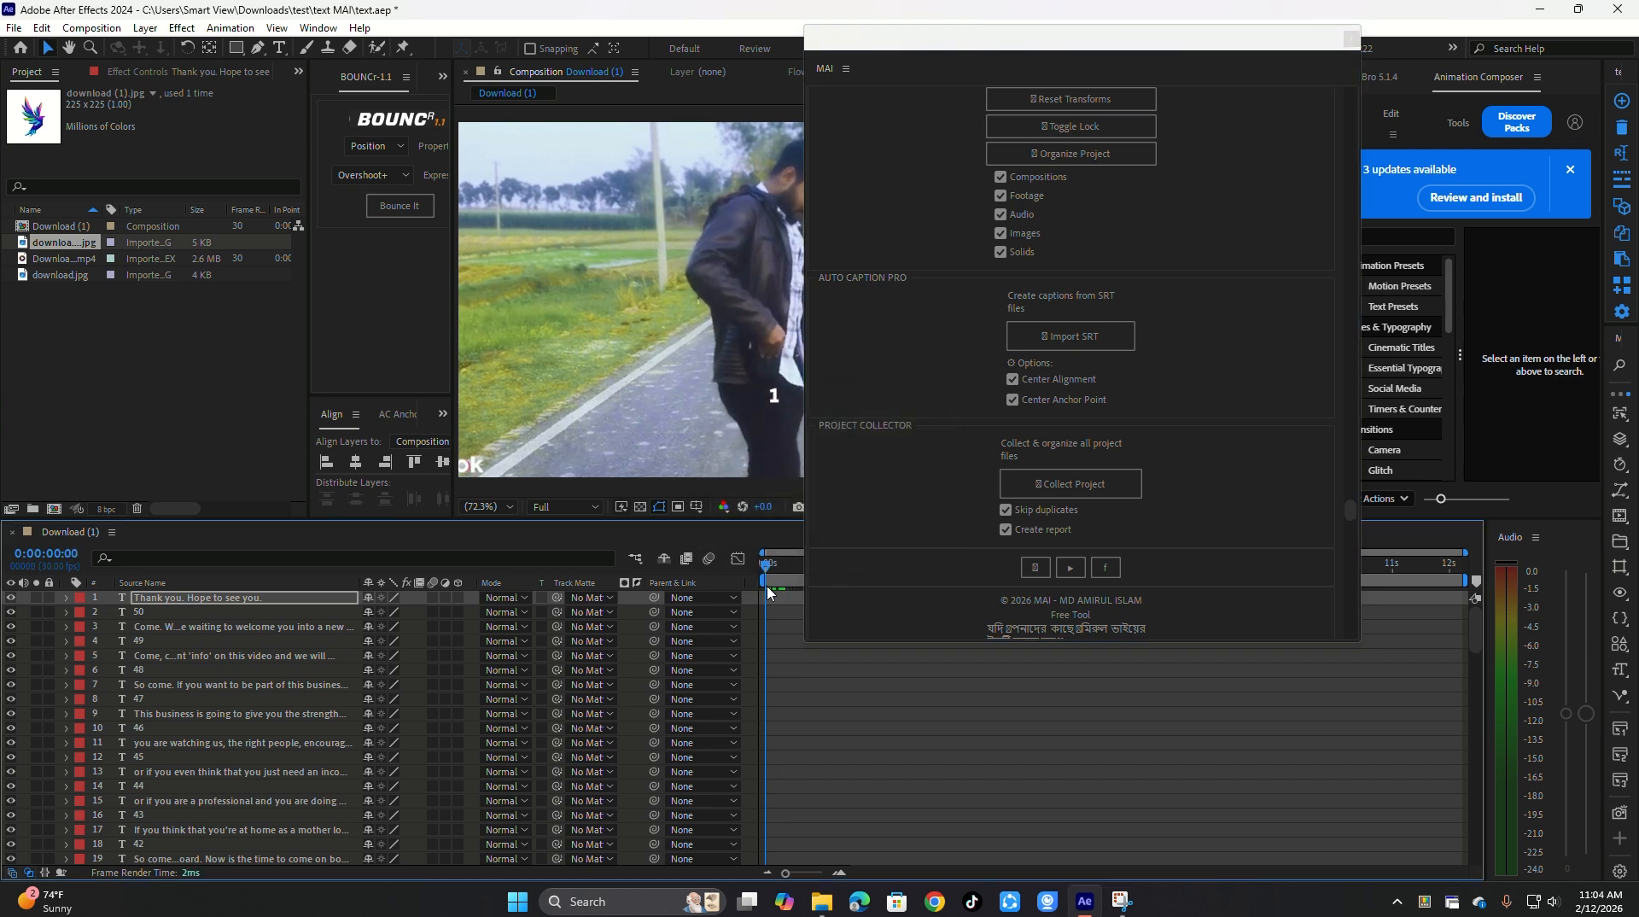
Organize the project into category folders with MAI's Organize Project and expand the Footage and Images folders
{"action": "left_click", "coordinate": [201, 603]}
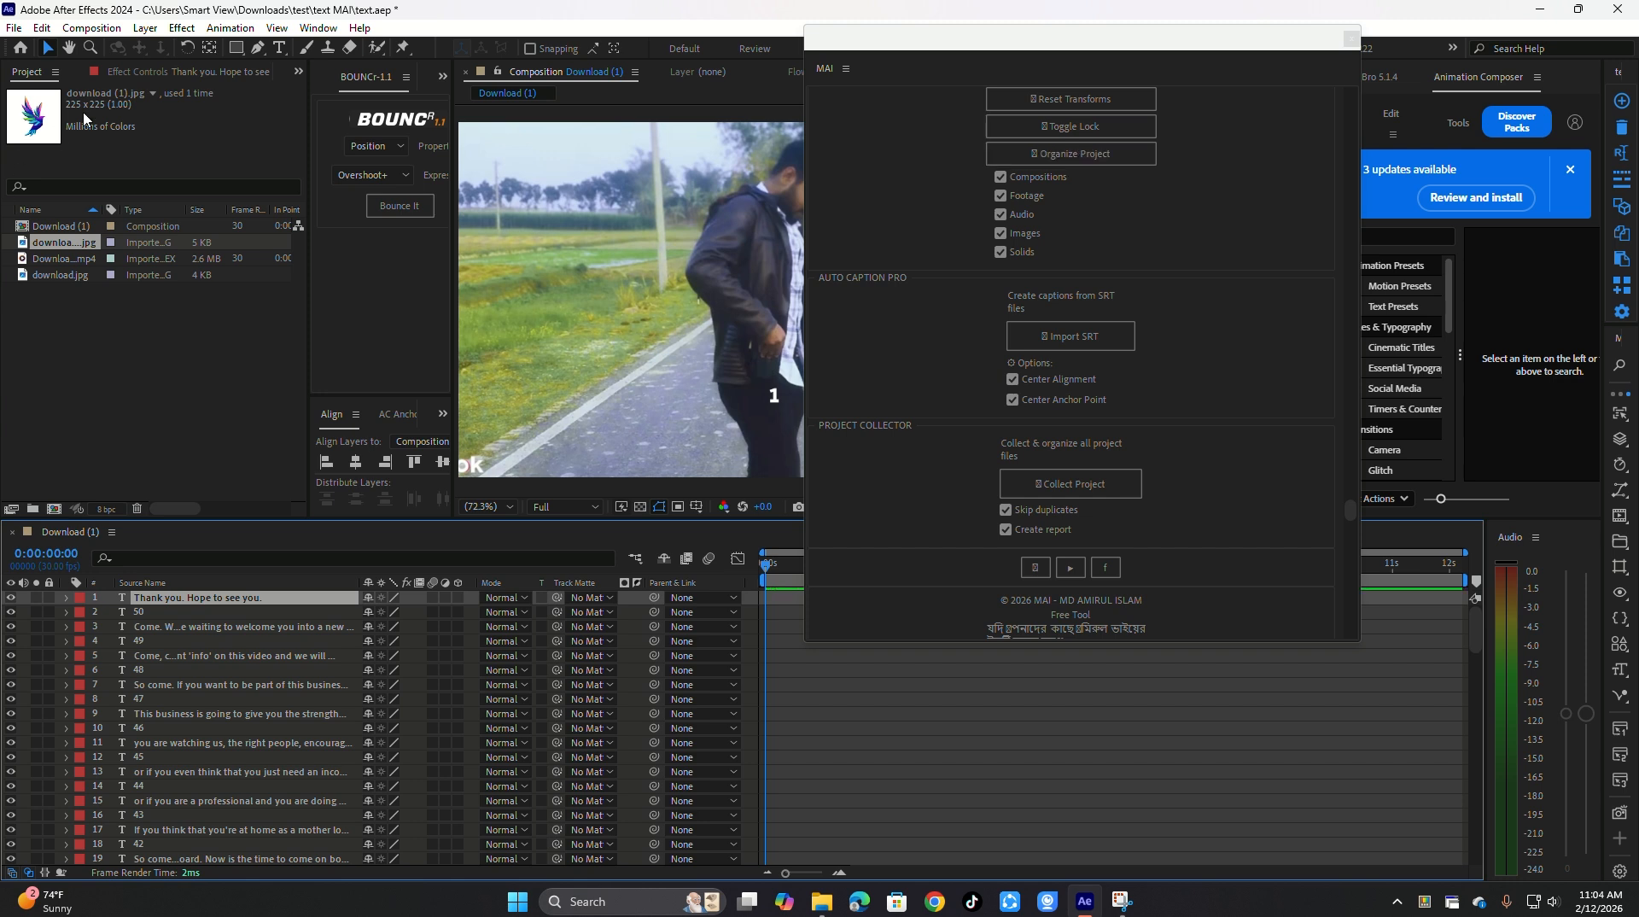
{"action": "left_click", "coordinate": [1132, 154]}
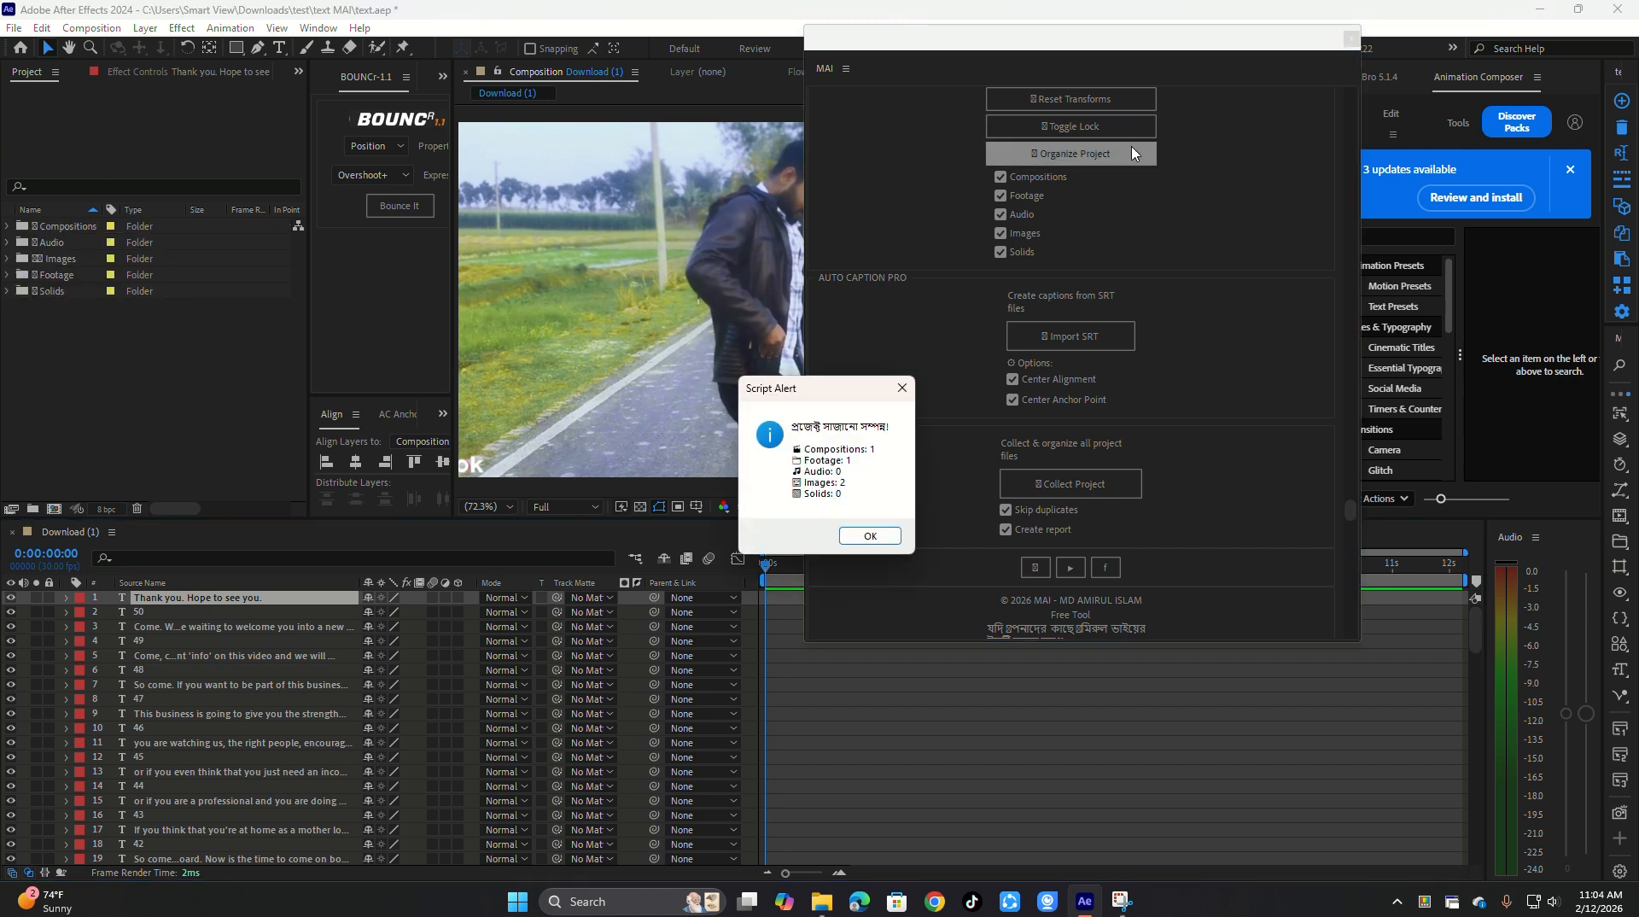
{"action": "left_click", "coordinate": [865, 535]}
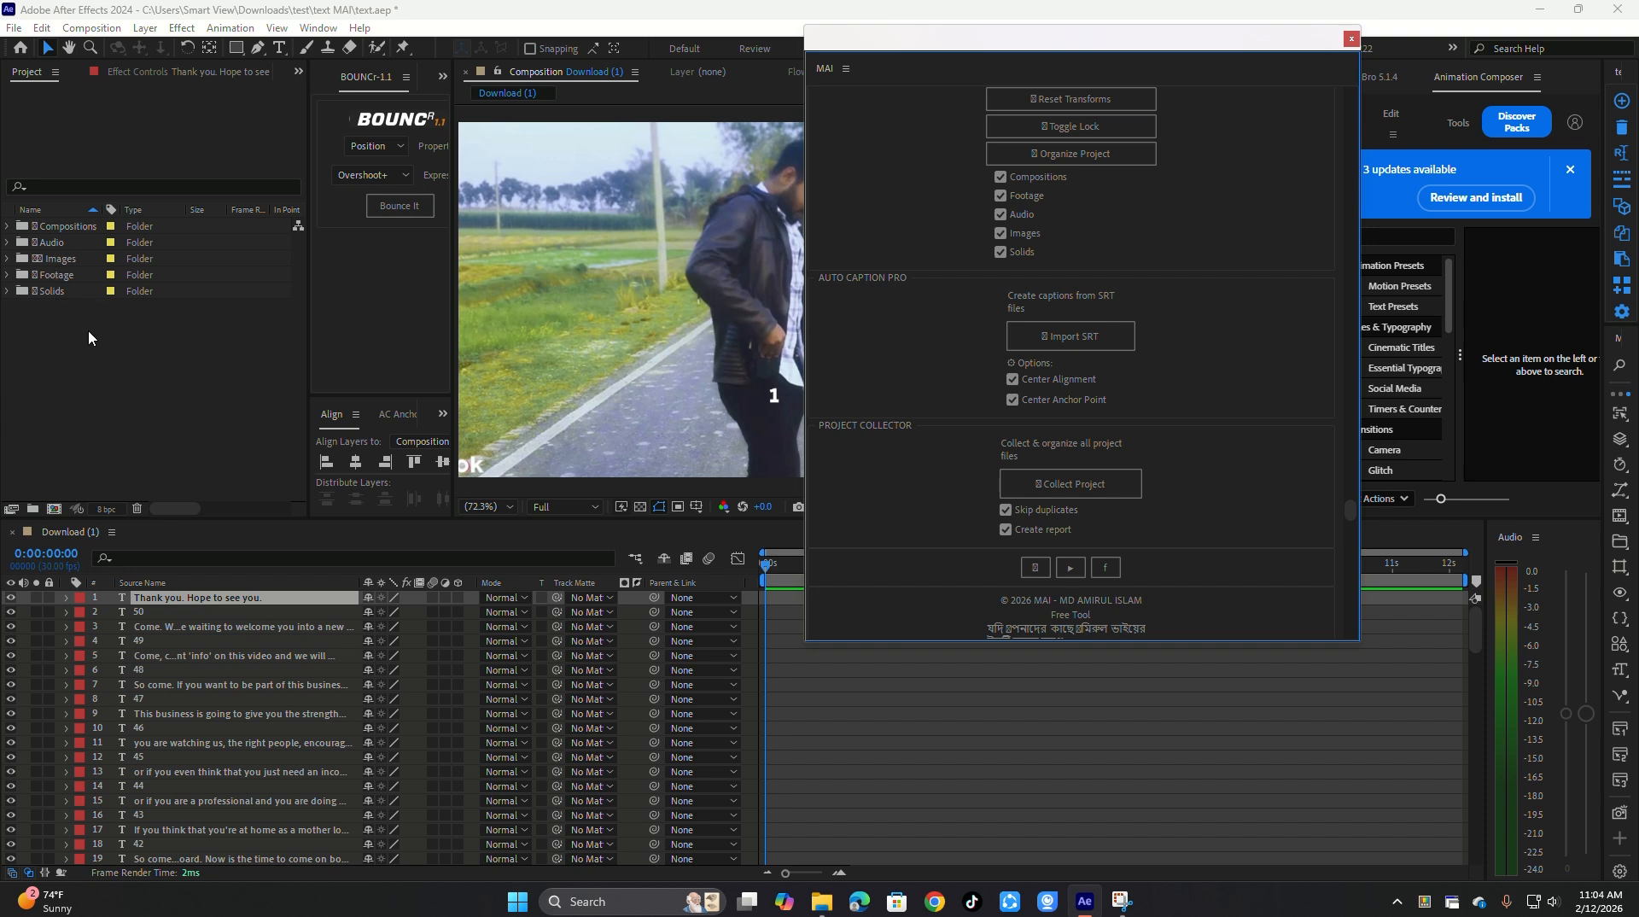
{"action": "left_click", "coordinate": [8, 275]}
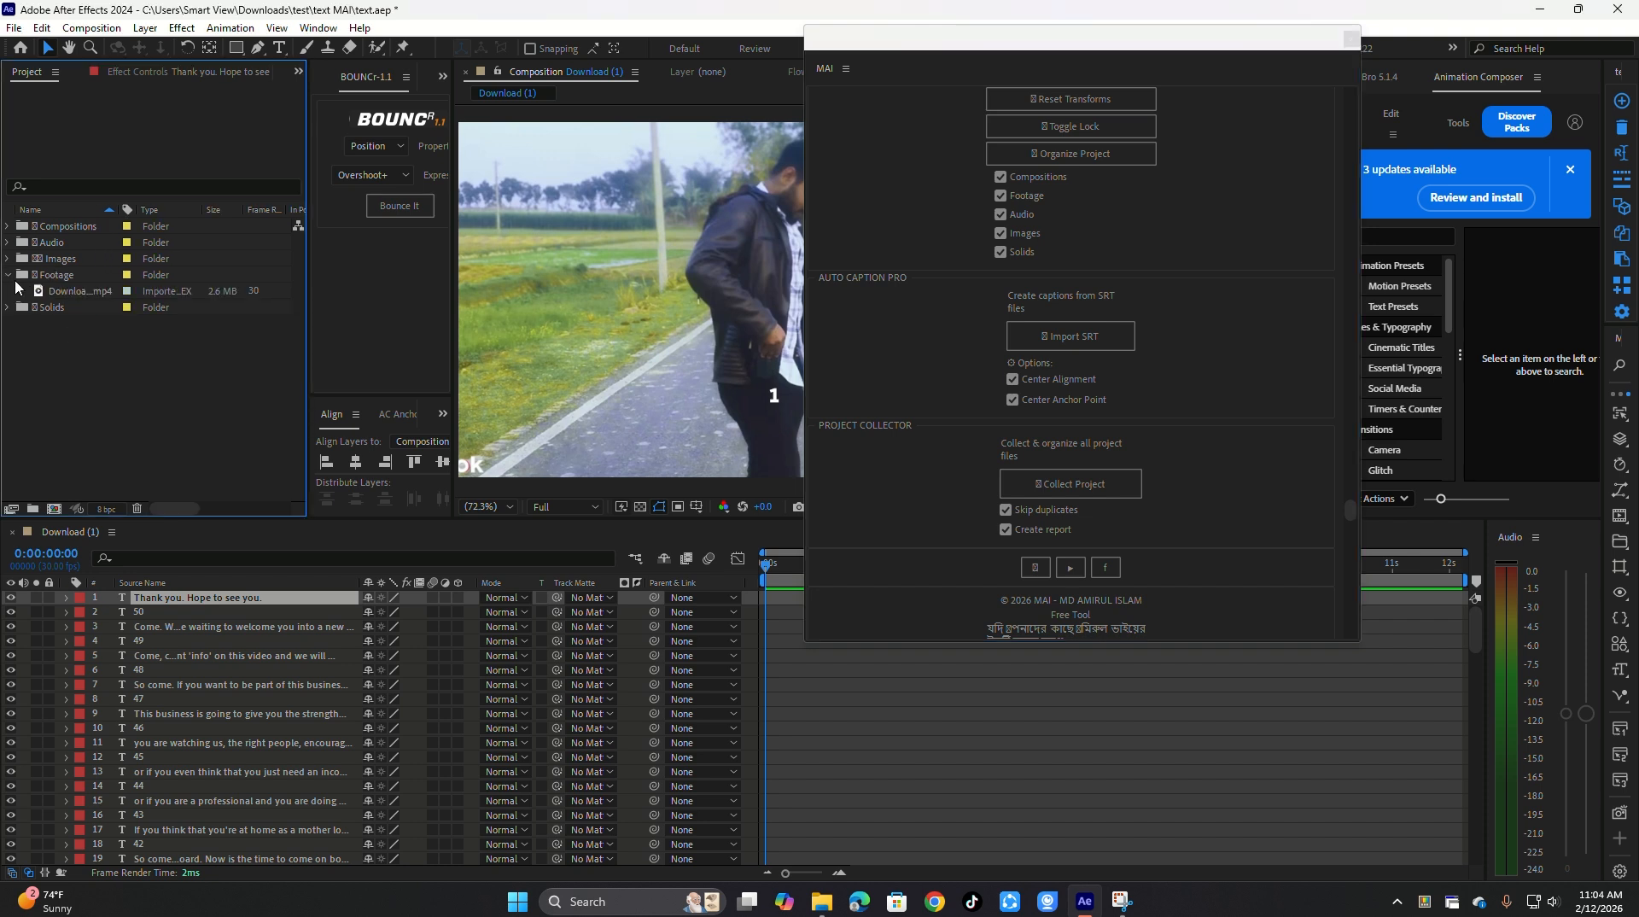
{"action": "left_click", "coordinate": [11, 261]}
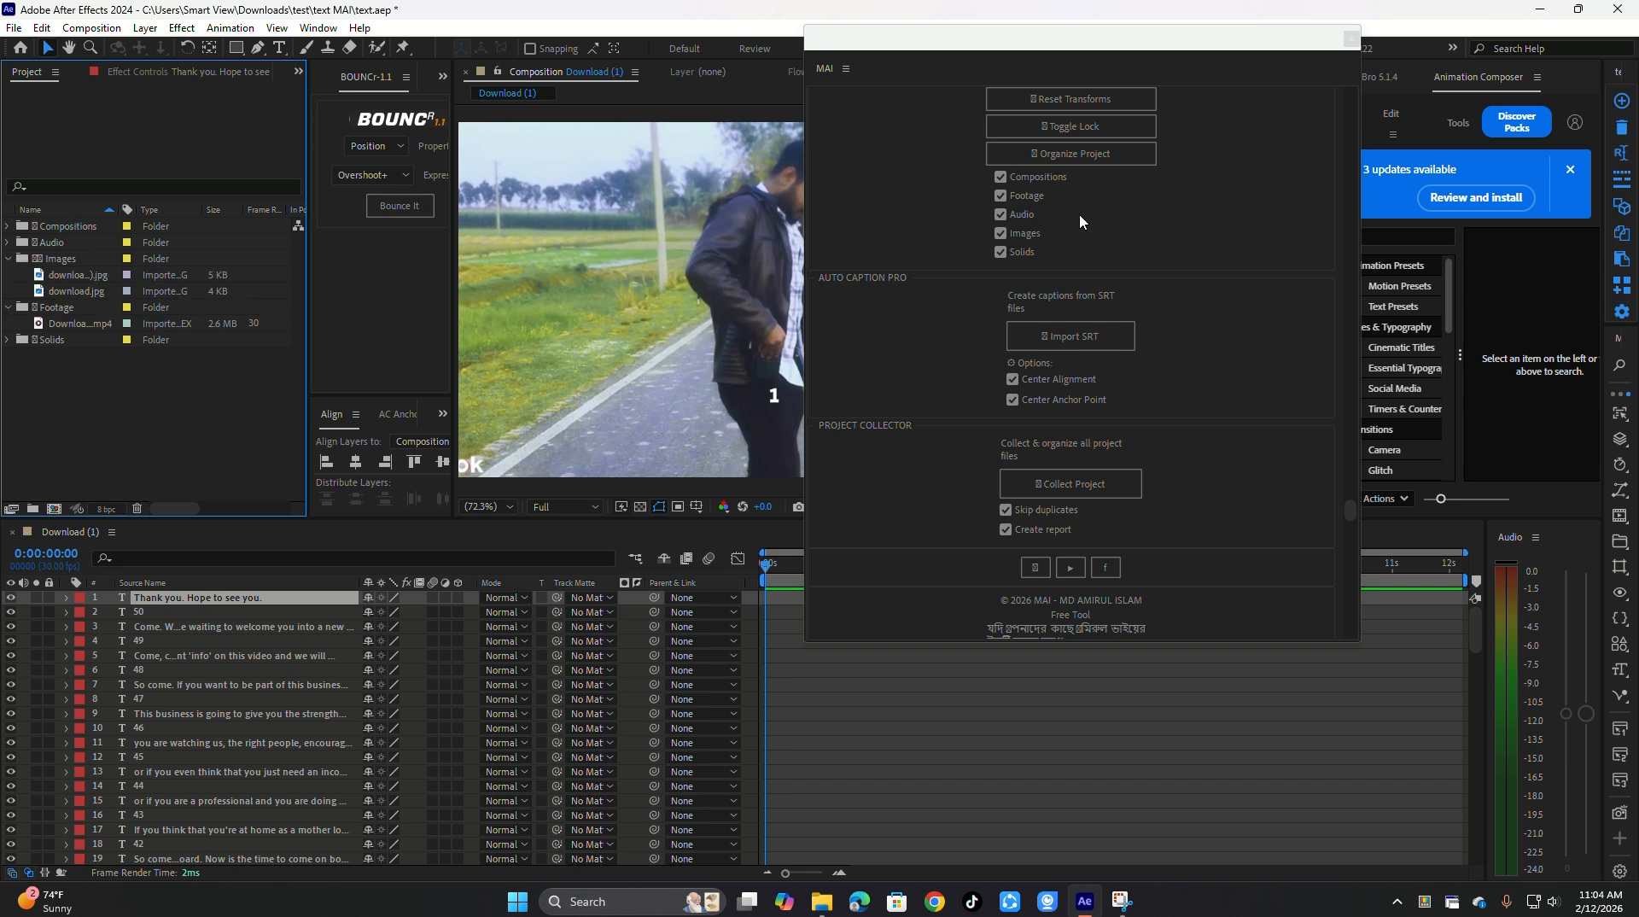
Lock and then unlock the top seven caption layers with MAI's Toggle Lock
{"action": "left_click_drag", "start_coordinate": [181, 597], "coordinate": [182, 685]}
{"action": "left_click", "coordinate": [1082, 127]}
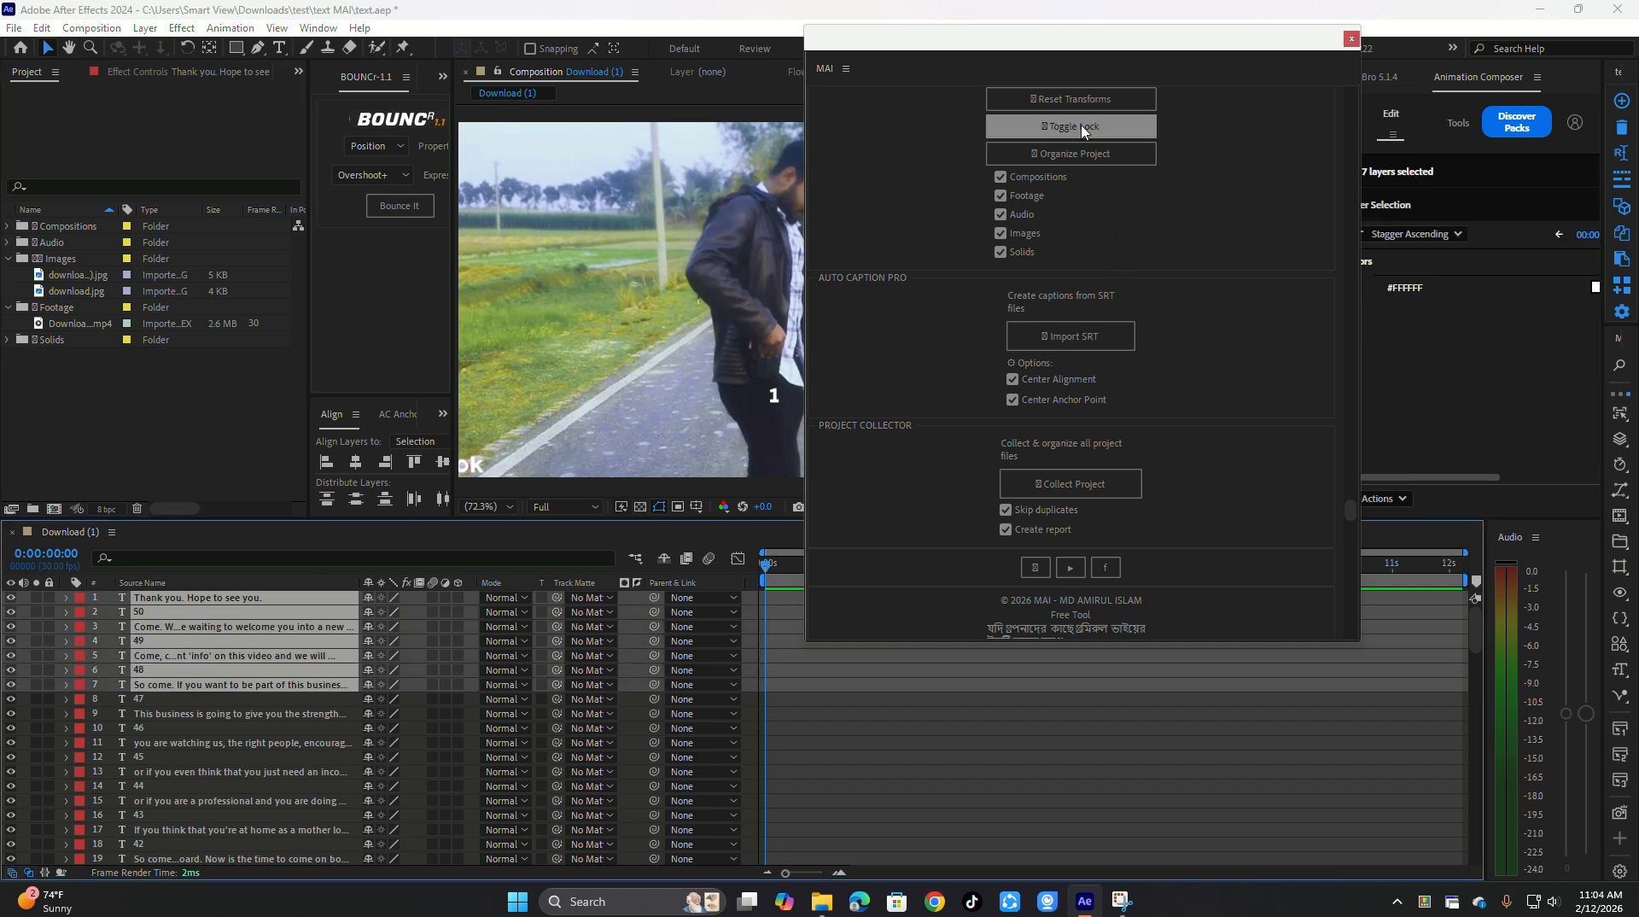
{"action": "left_click", "coordinate": [1081, 127]}
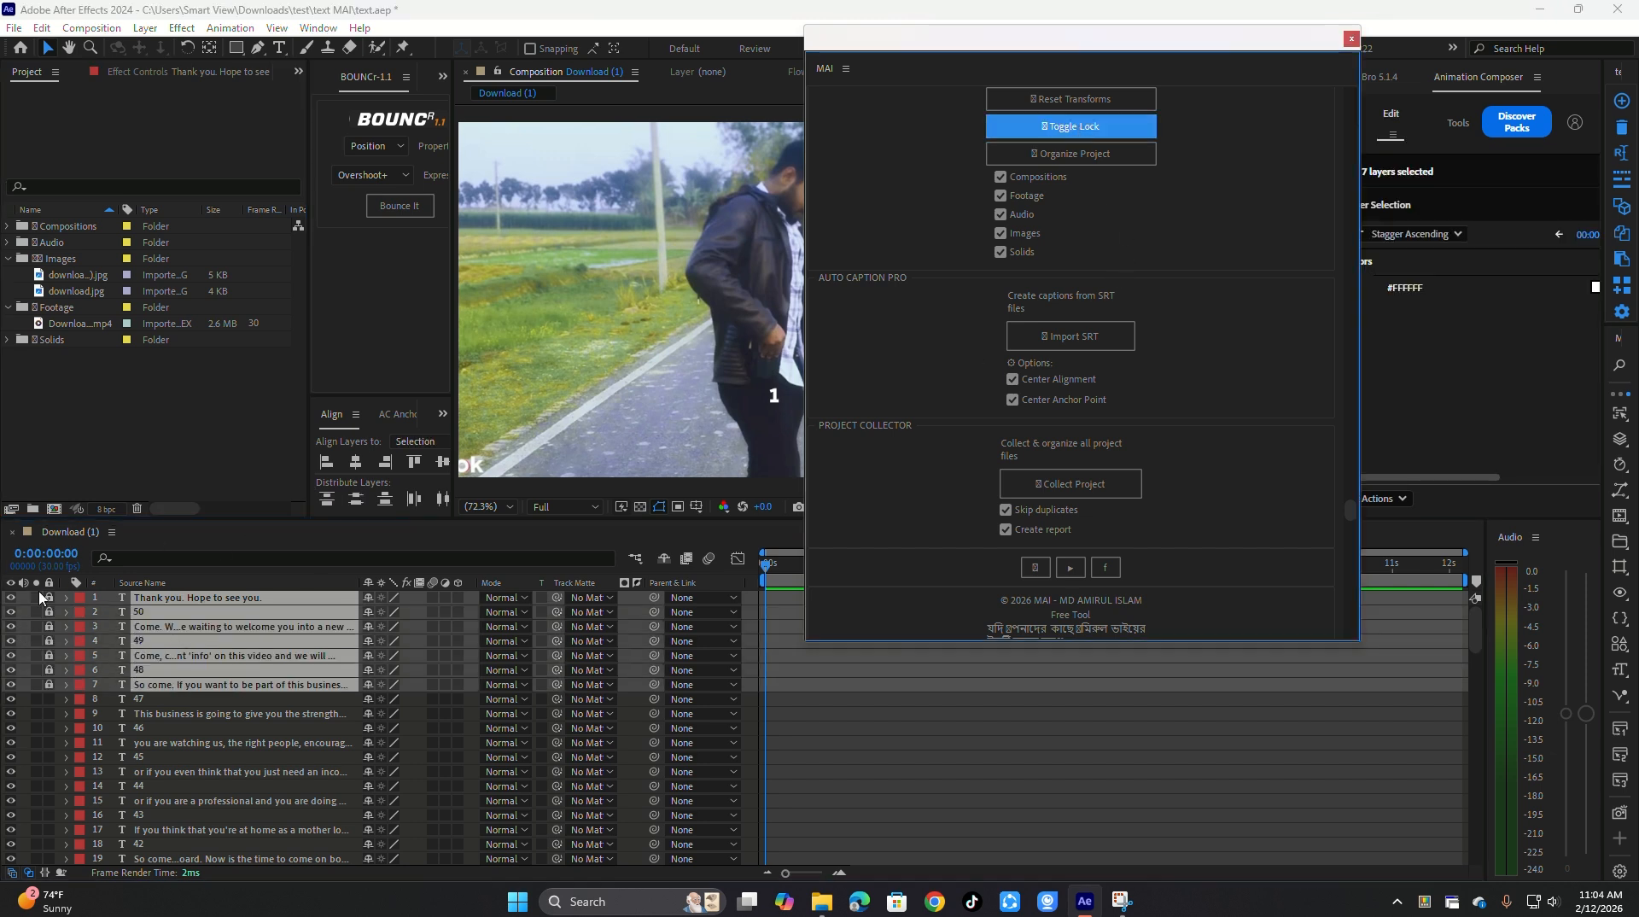
{"action": "left_click", "coordinate": [1045, 128]}
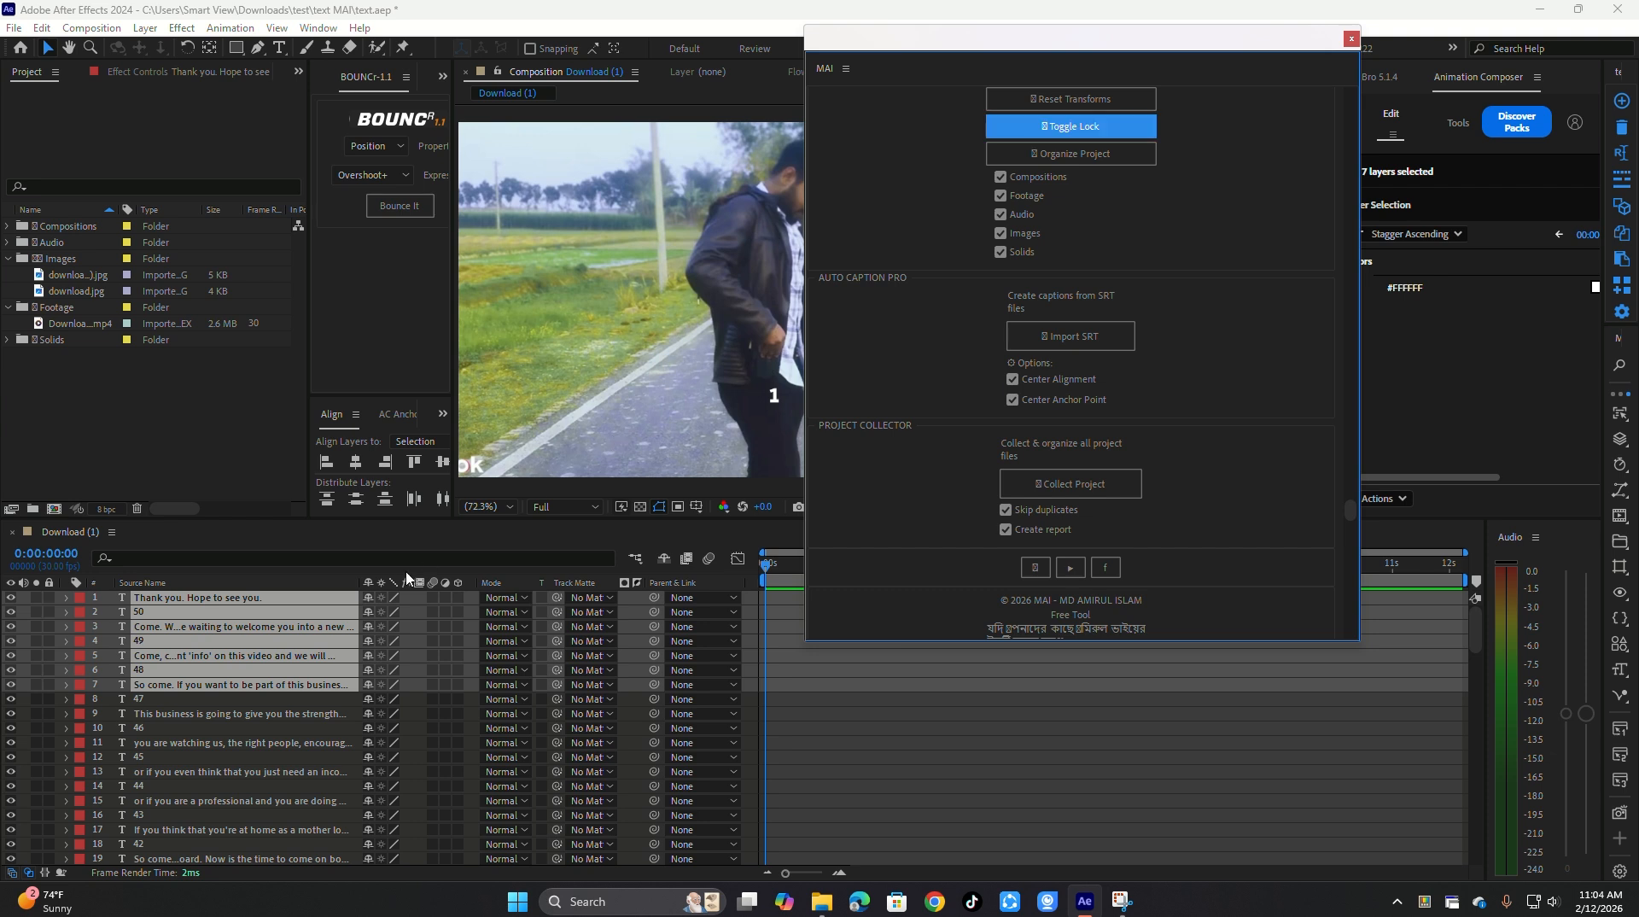
Clear the view of the composition and apply the Deep Glow effect to the topmost caption layer, "Thank you. Hope to see you."
{"action": "left_click", "coordinate": [175, 598]}
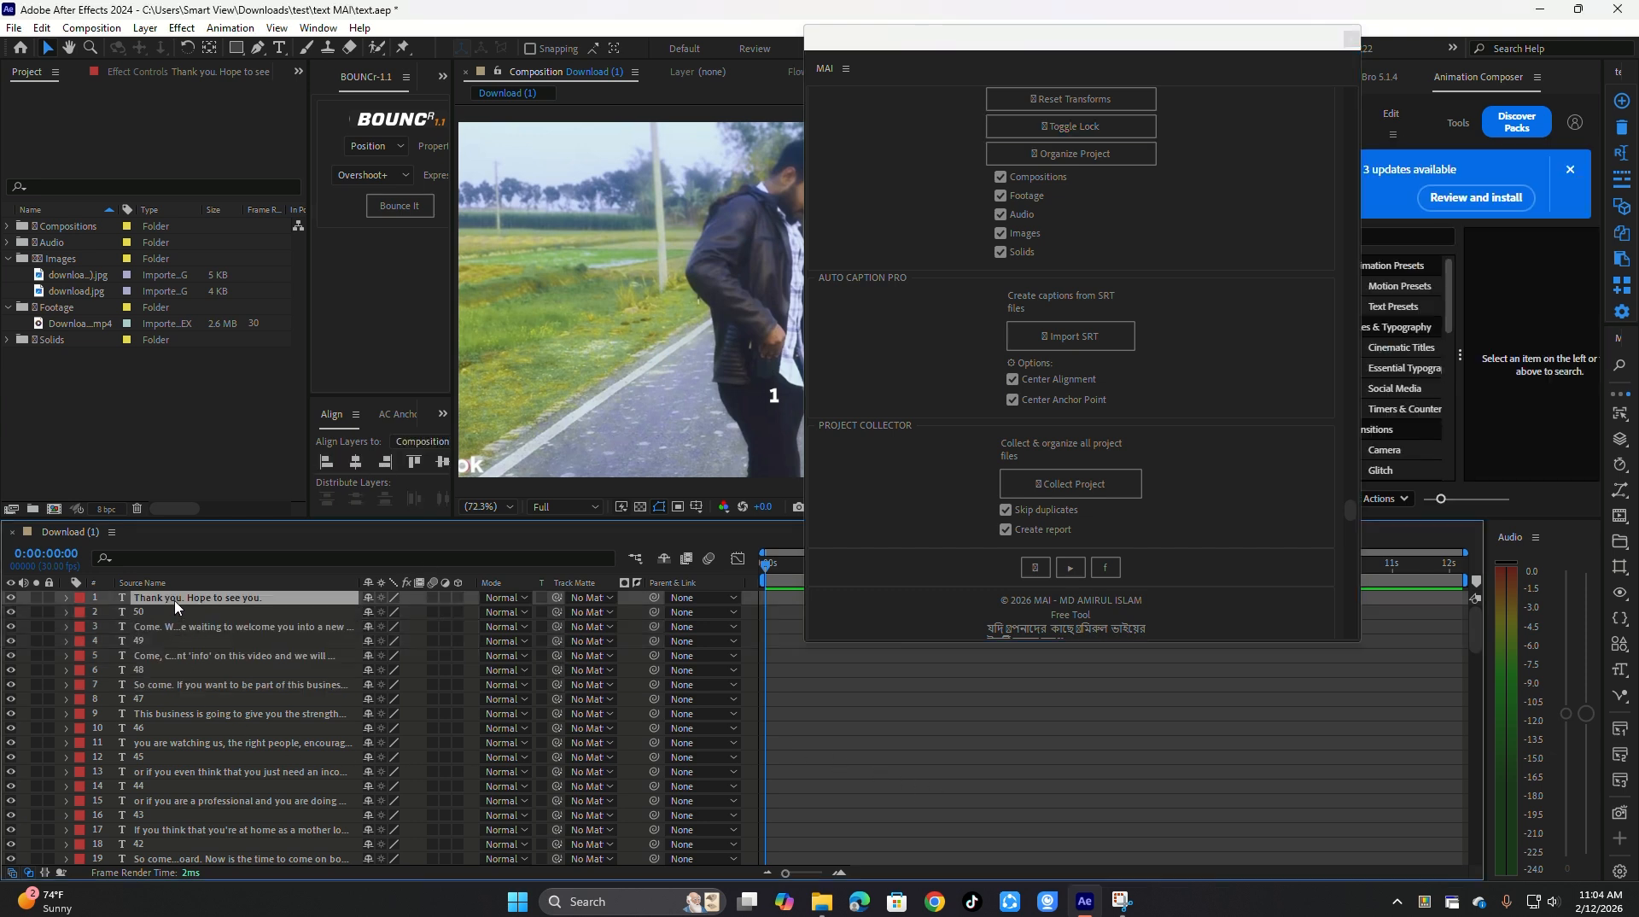
{"action": "left_click_drag", "start_coordinate": [1135, 44], "coordinate": [1404, 49]}
{"action": "scroll", "coordinate": [294, 717], "scroll_direction": "down", "scroll_amount": 10}
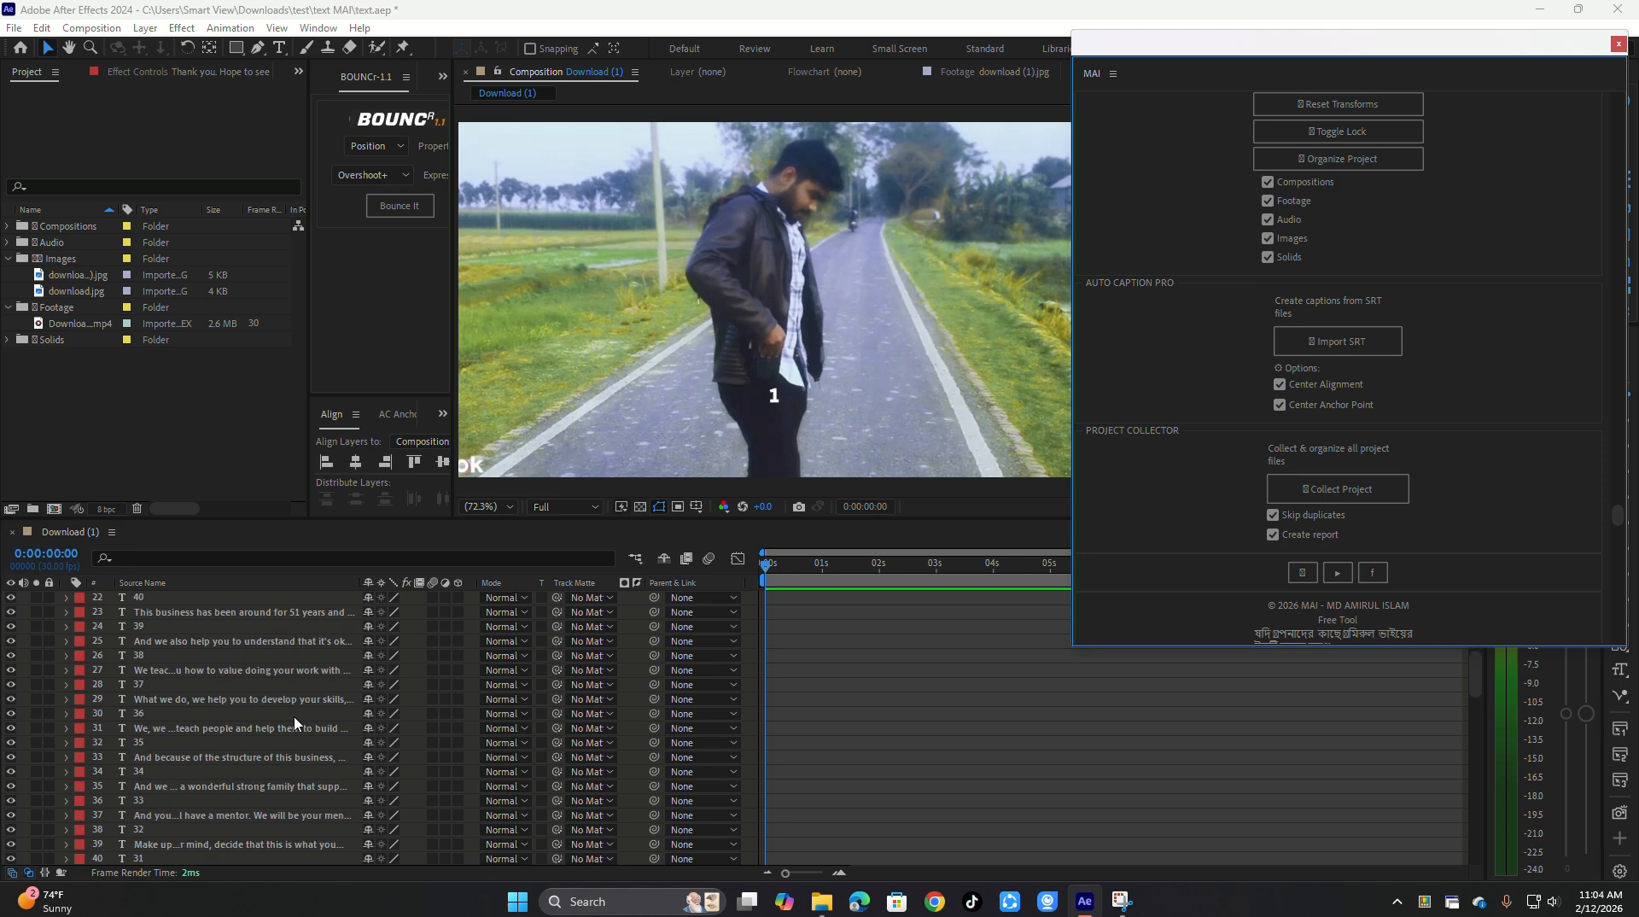
{"action": "scroll", "coordinate": [295, 723], "scroll_direction": "up", "scroll_amount": 10}
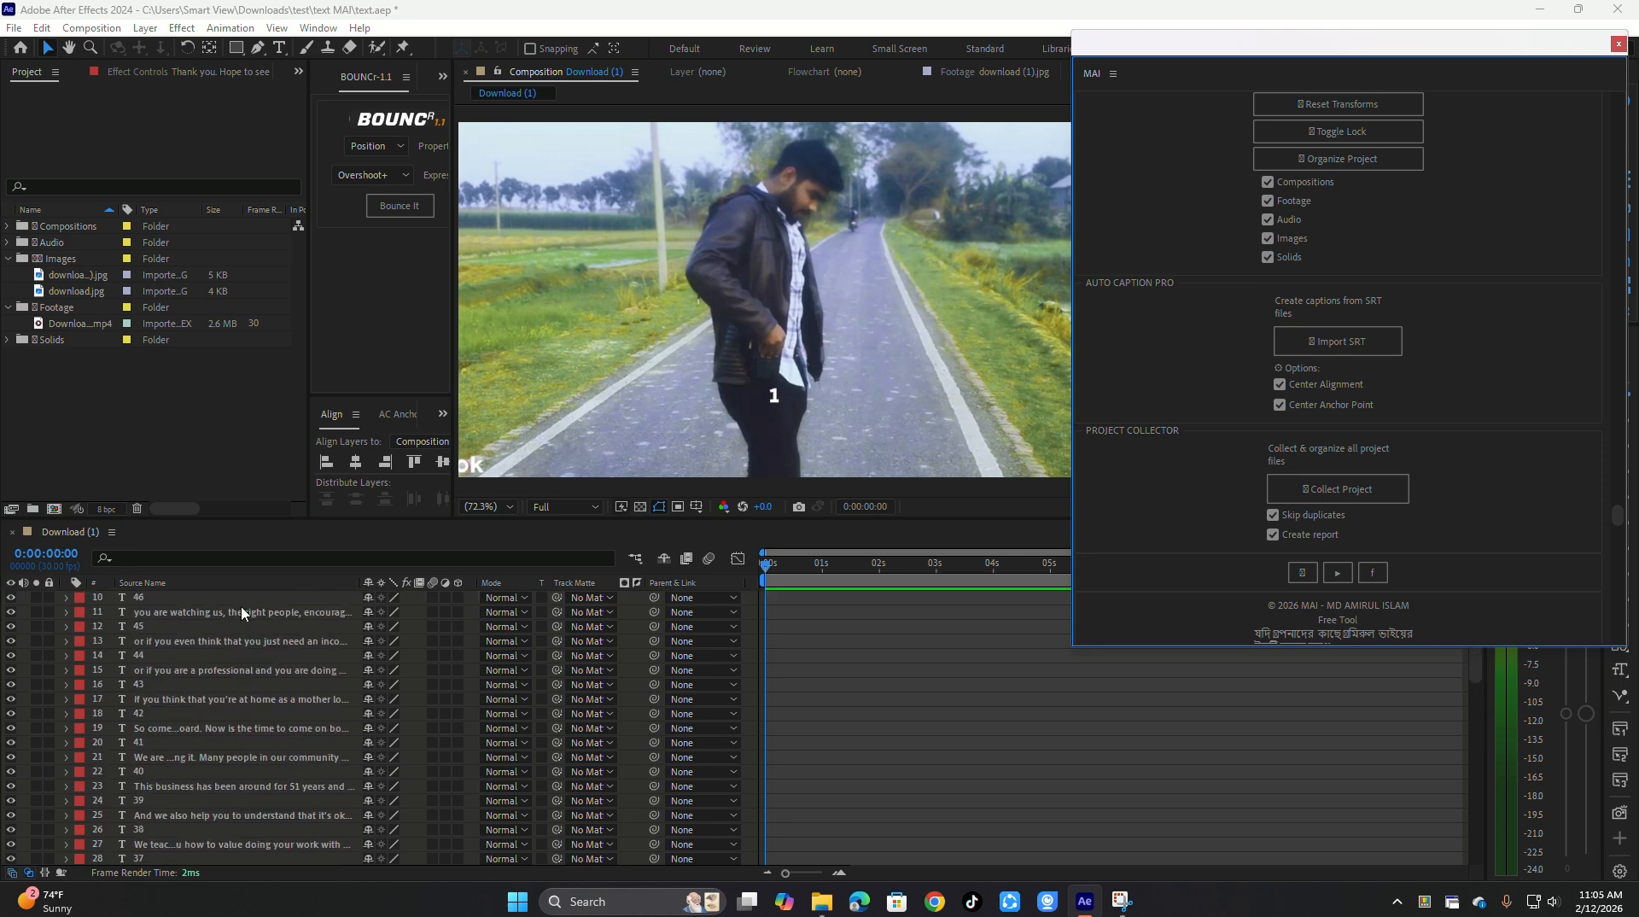
{"action": "key", "text": "ctrl+space"}
{"action": "type", "text": "de"}
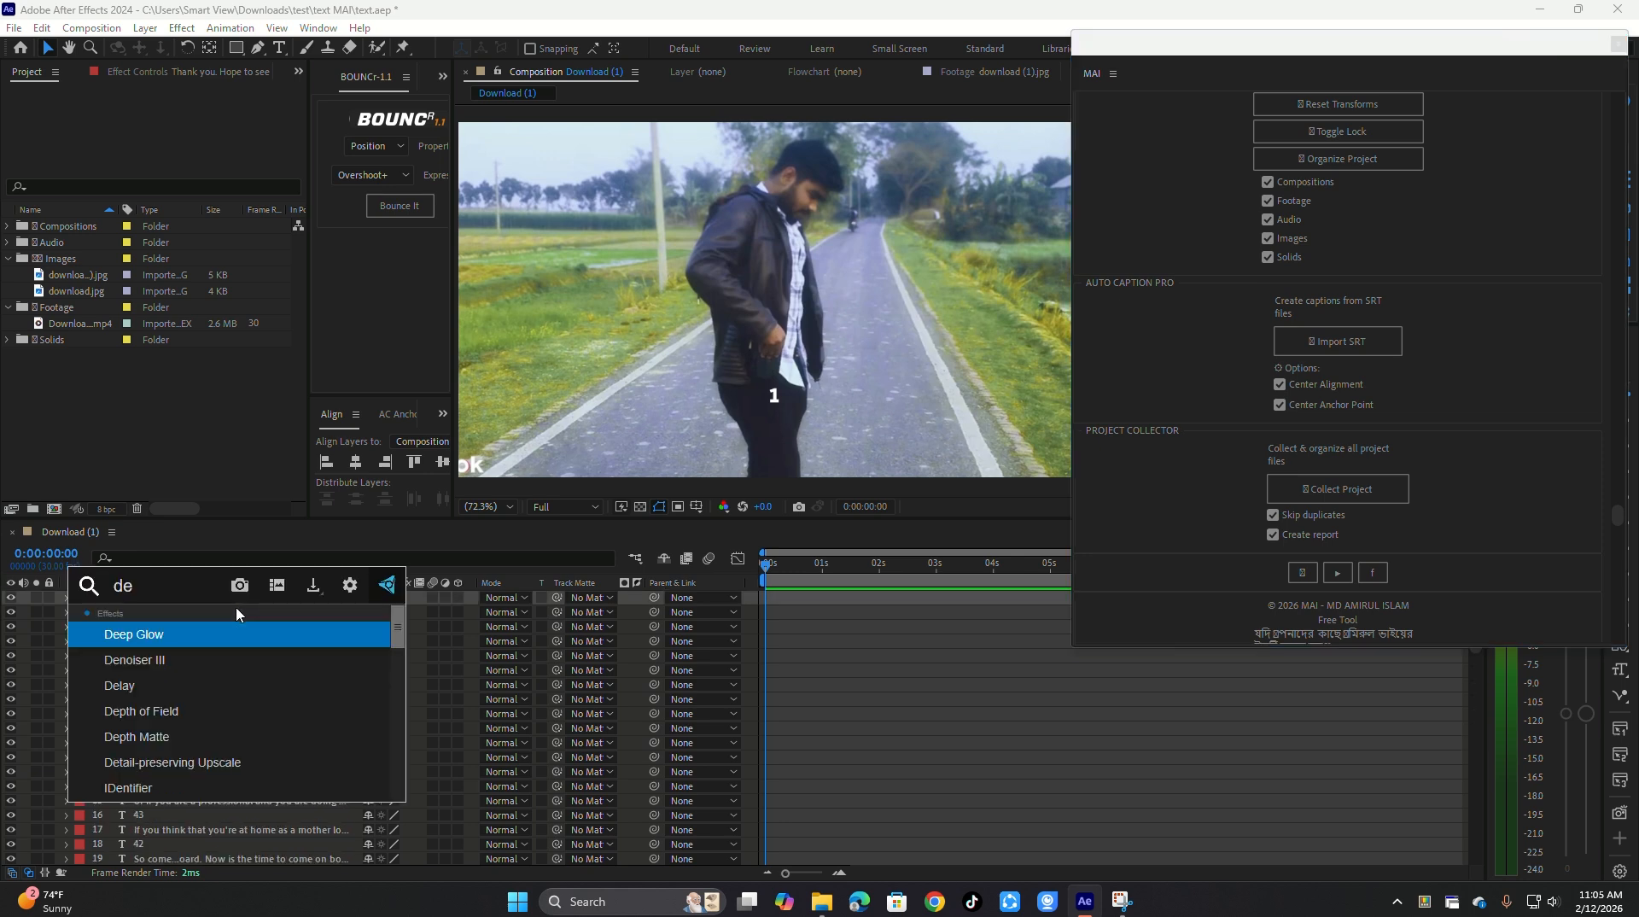
{"action": "left_click", "coordinate": [148, 654]}
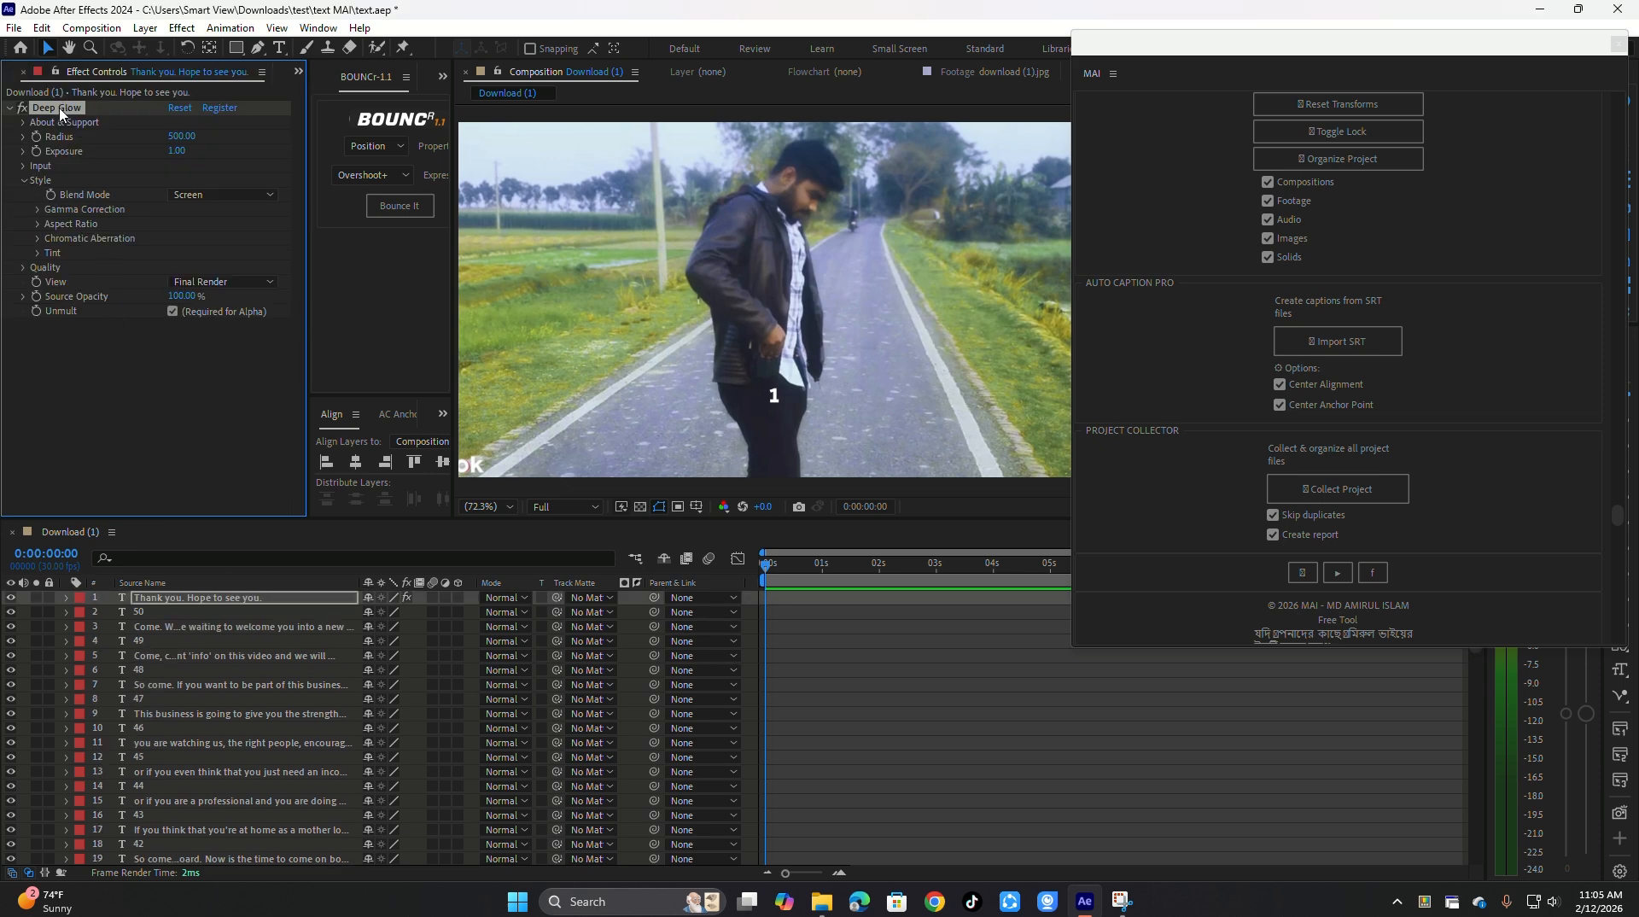
Copy the Deep Glow effect onto all the other caption layers down to layer "1" and preview the frame at 0:00:01:10
{"action": "scroll", "coordinate": [282, 713], "scroll_direction": "down", "scroll_amount": 20}
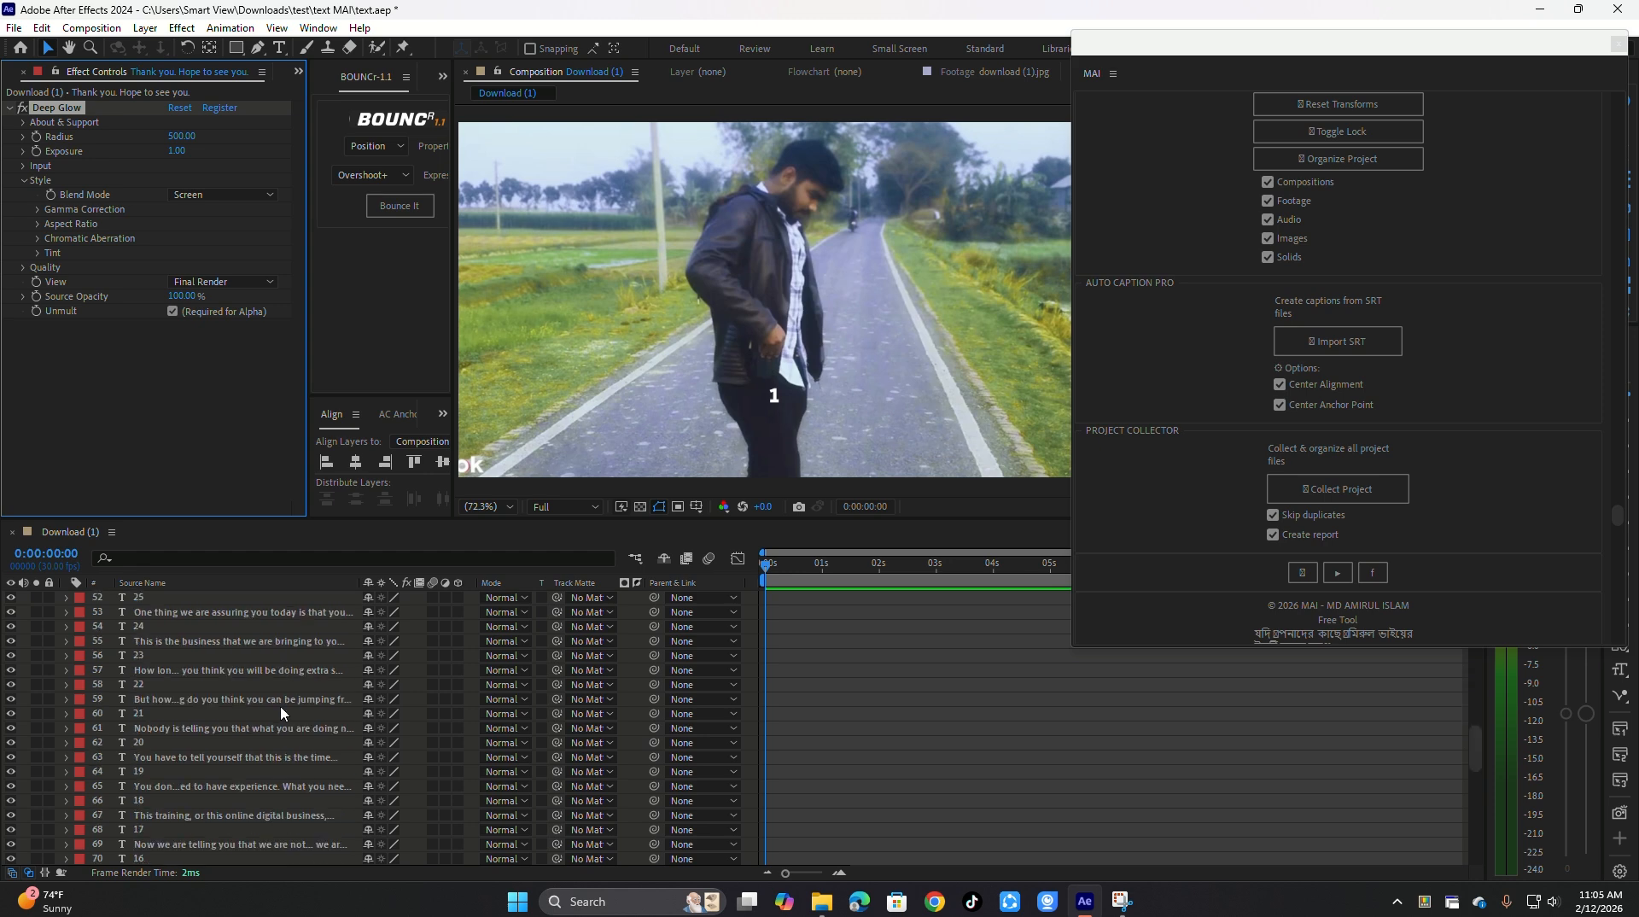
{"action": "scroll", "coordinate": [282, 714], "scroll_direction": "down", "scroll_amount": 5}
{"action": "left_click", "coordinate": [178, 801], "text": "shift"}
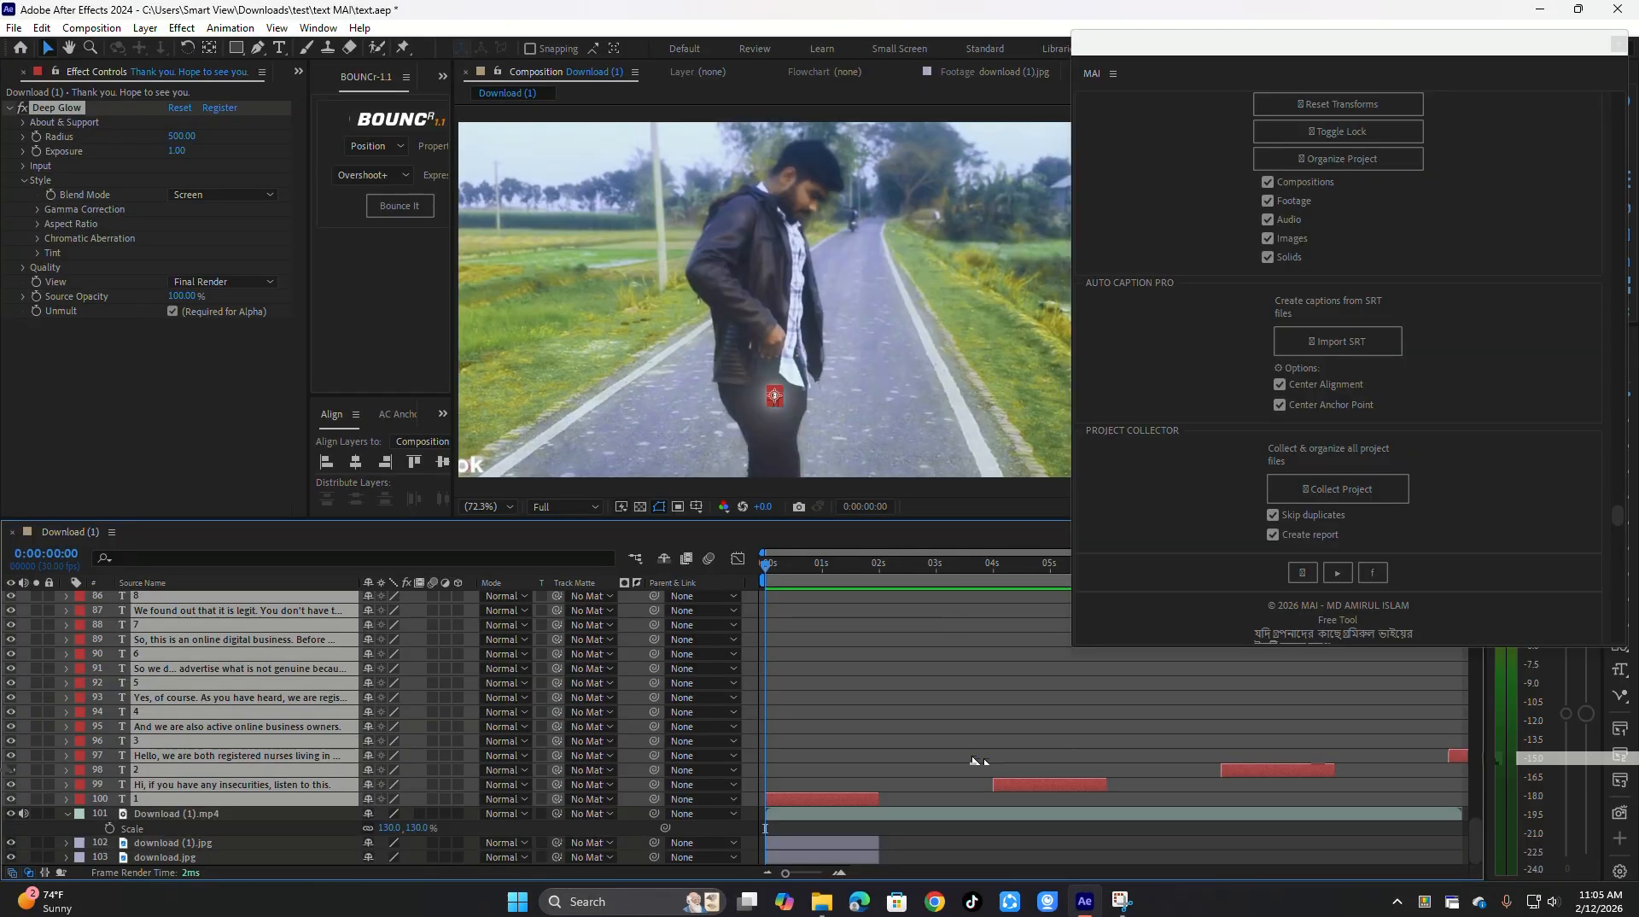
{"action": "left_click", "coordinate": [847, 626]}
{"action": "left_click", "coordinate": [841, 564]}
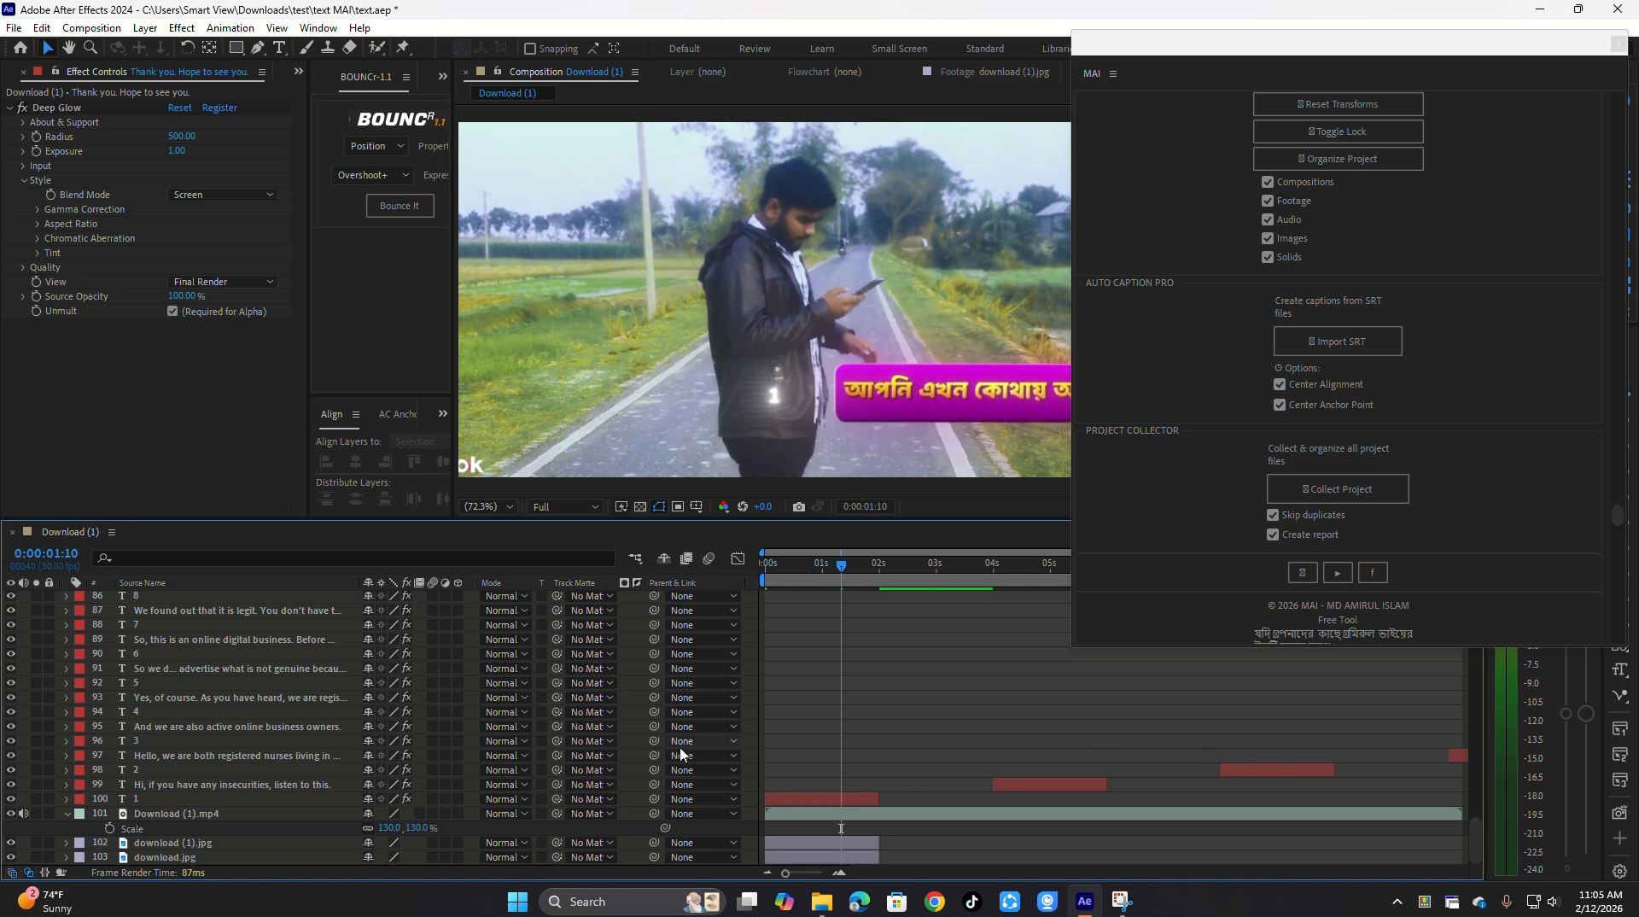
Delete all caption layers except the earliest five, keeping those from "1" up to "3"
{"action": "left_click", "coordinate": [179, 730]}
{"action": "scroll", "coordinate": [192, 699], "scroll_direction": "up", "scroll_amount": 15}
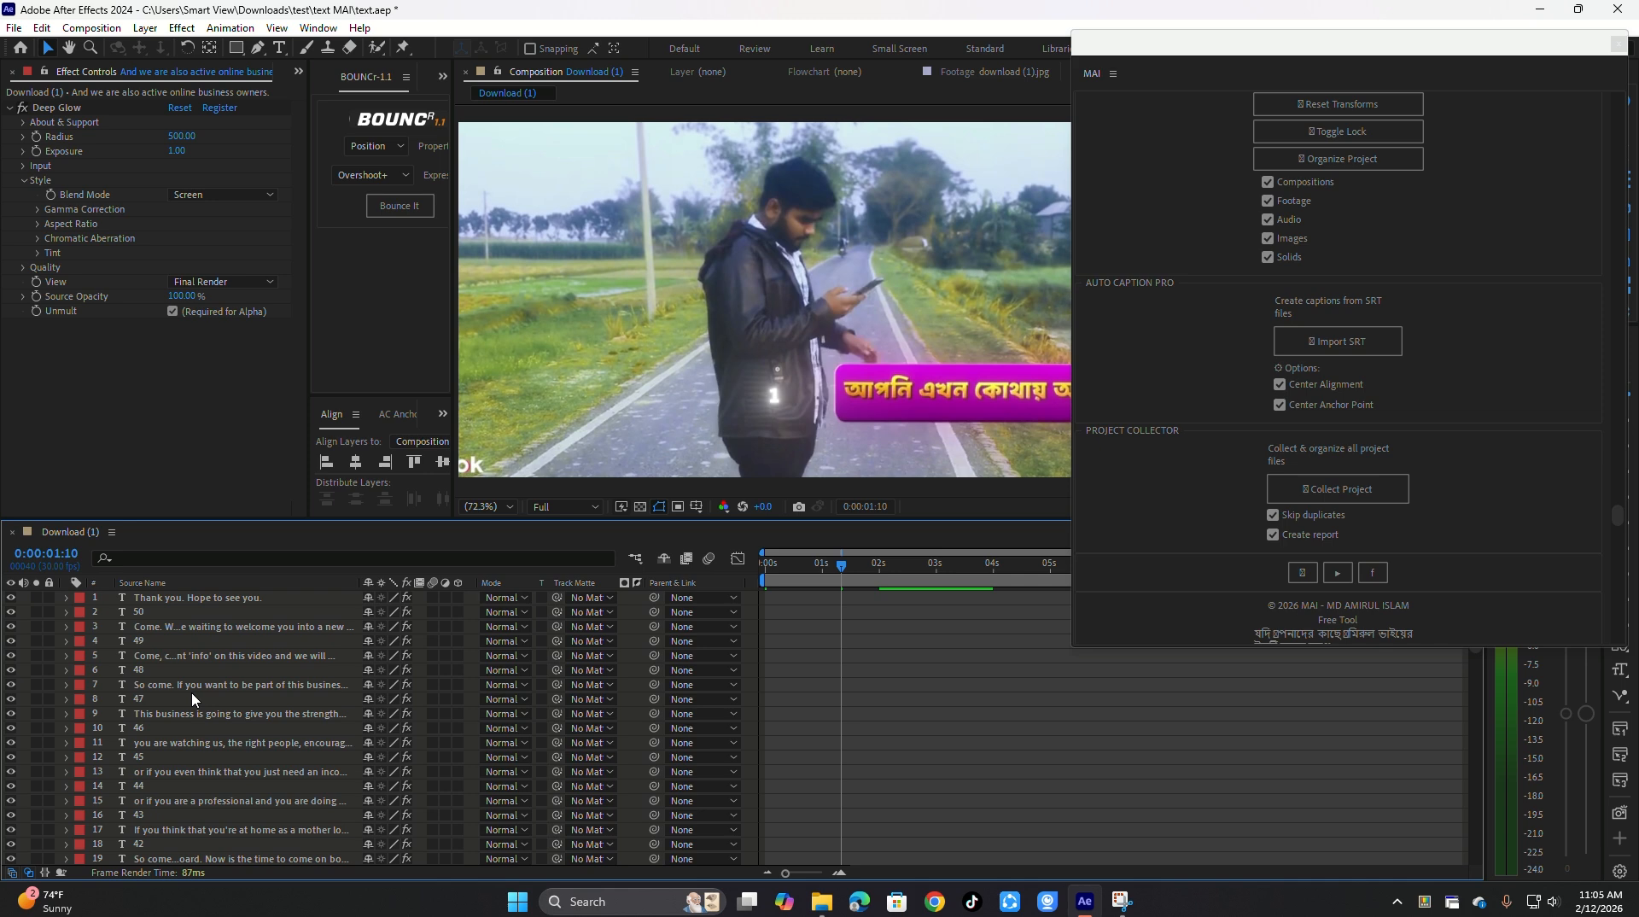
{"action": "key", "text": "ctrl+a"}
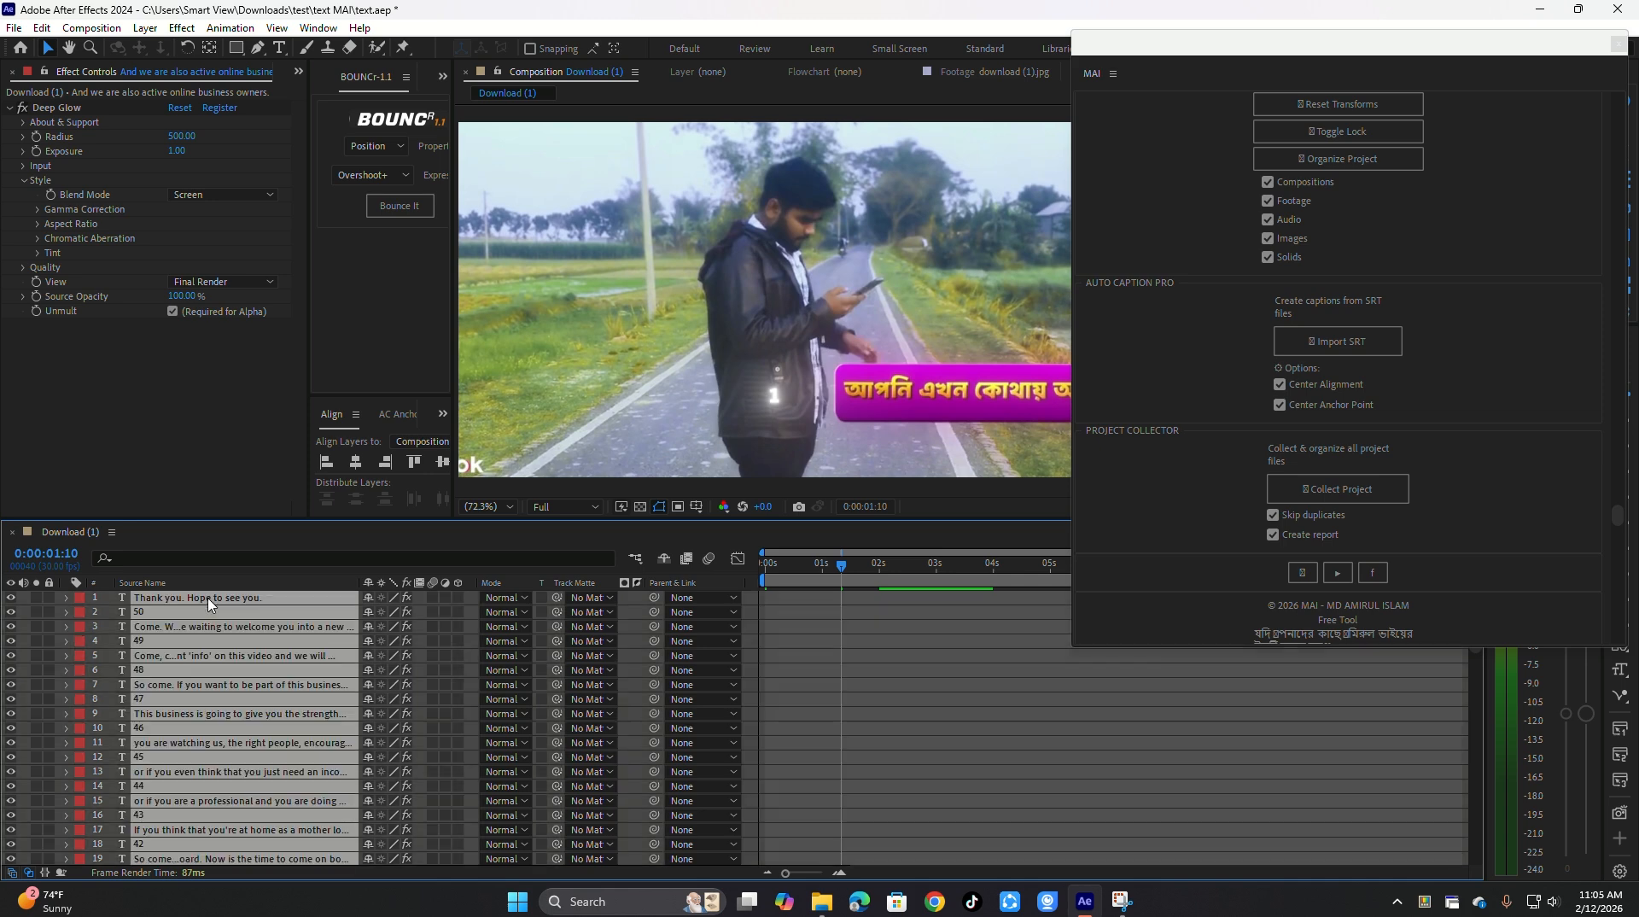
{"action": "key", "text": "Delete"}
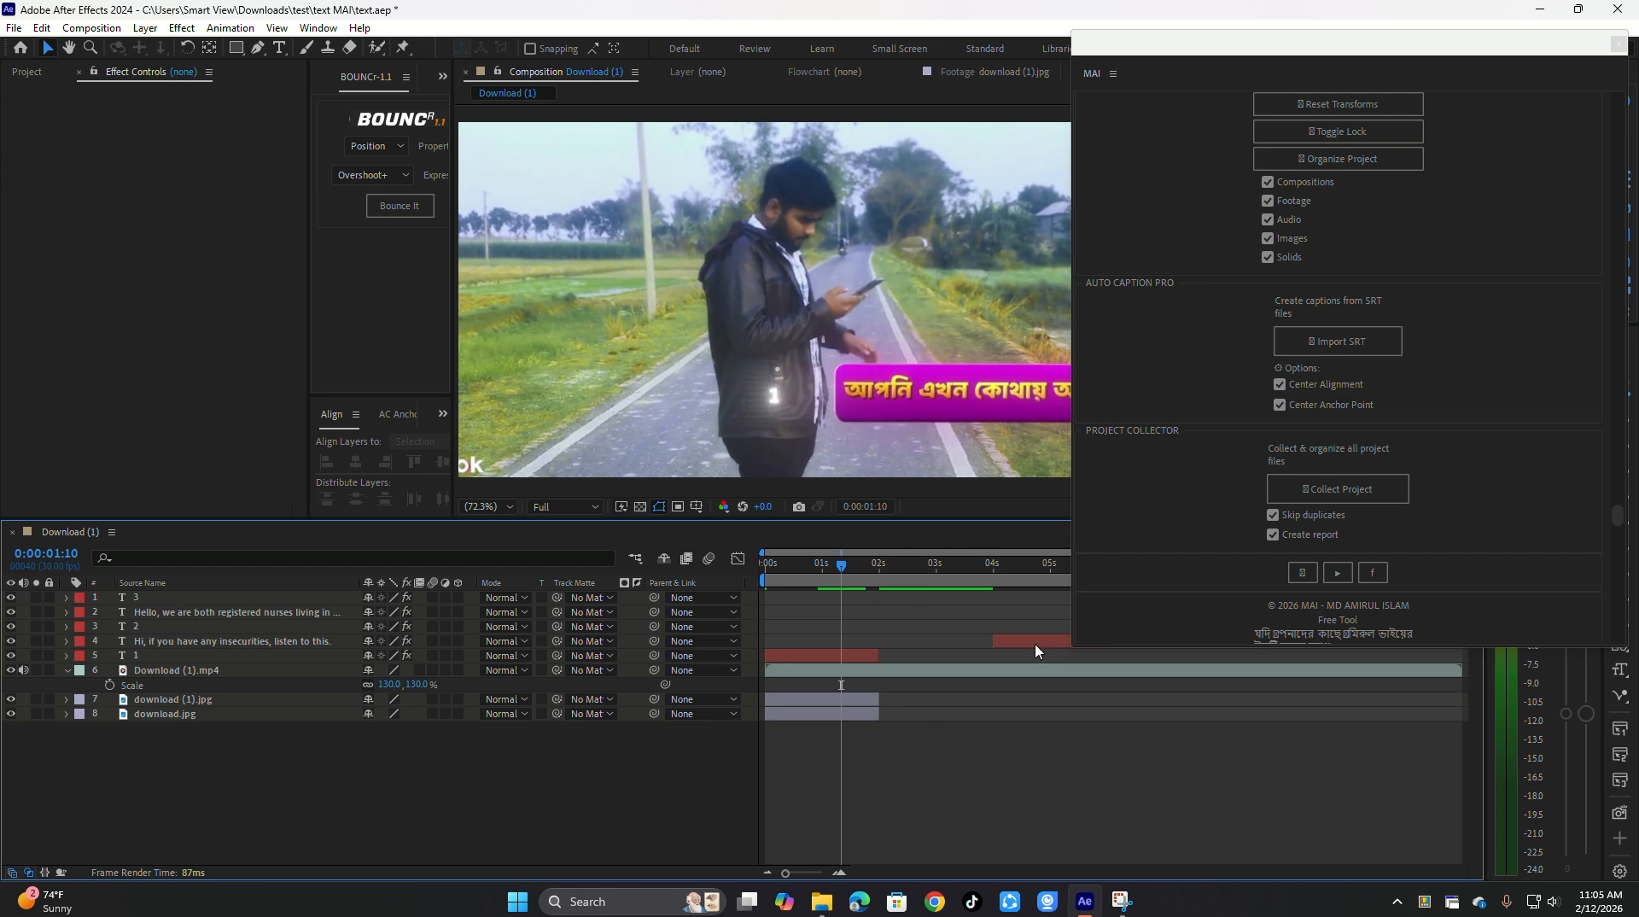
Place the "Hi, if you have any insecurities", "2" and "Hello" captions back to back after caption "1", and preview 0:00:06:03
{"action": "left_click_drag", "start_coordinate": [1039, 641], "coordinate": [918, 657]}
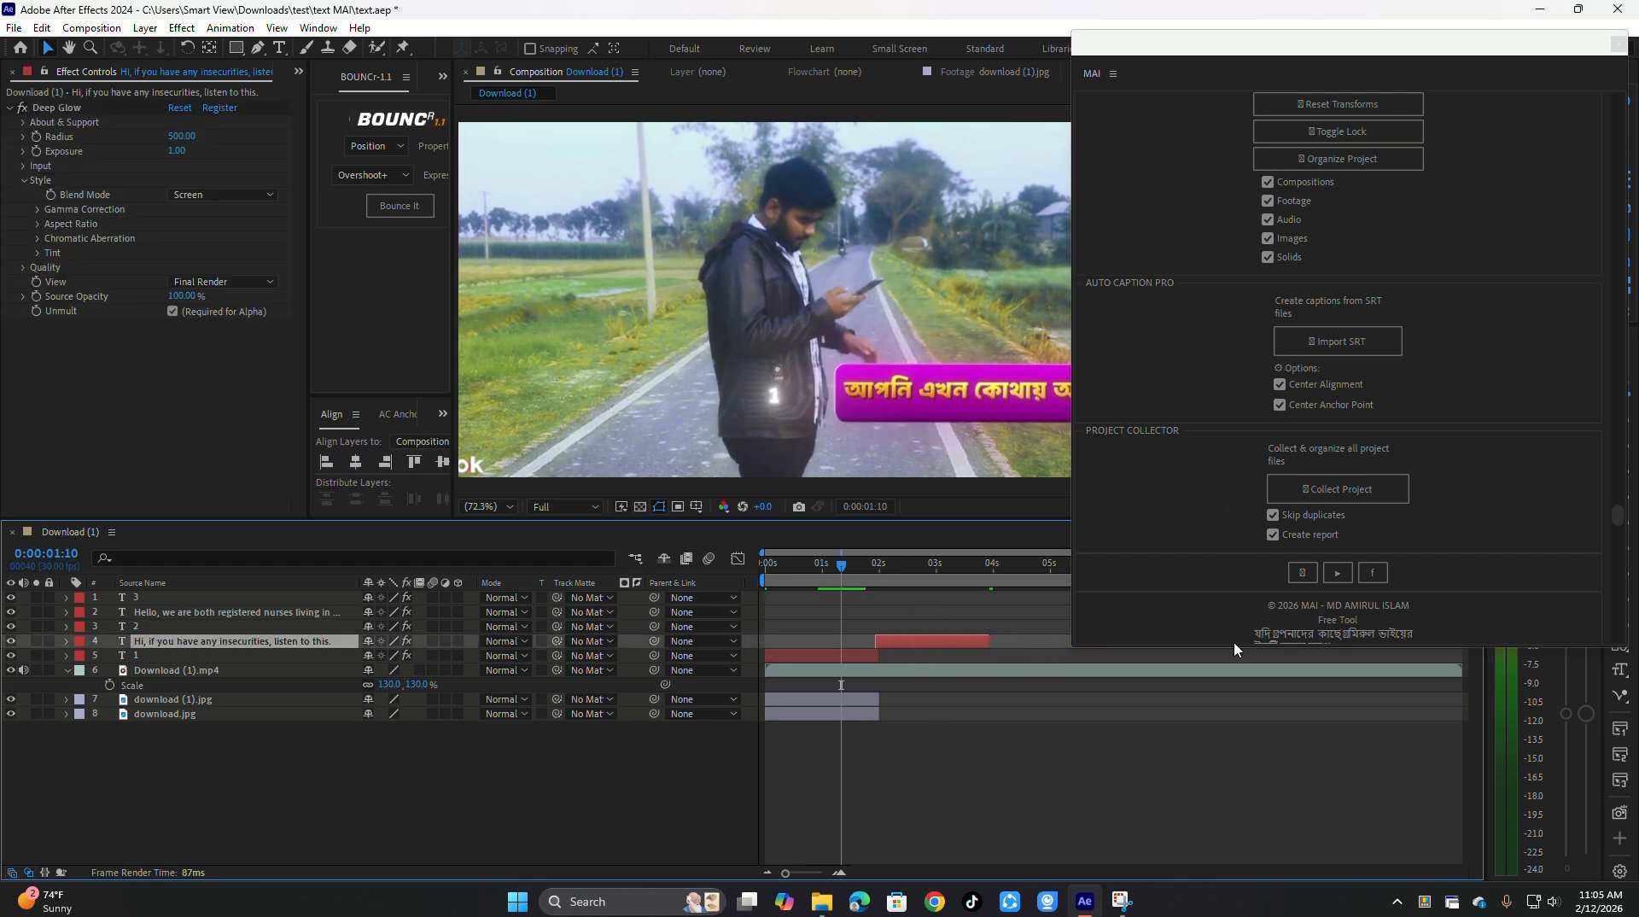
{"action": "left_click_drag", "start_coordinate": [1233, 645], "coordinate": [992, 633]}
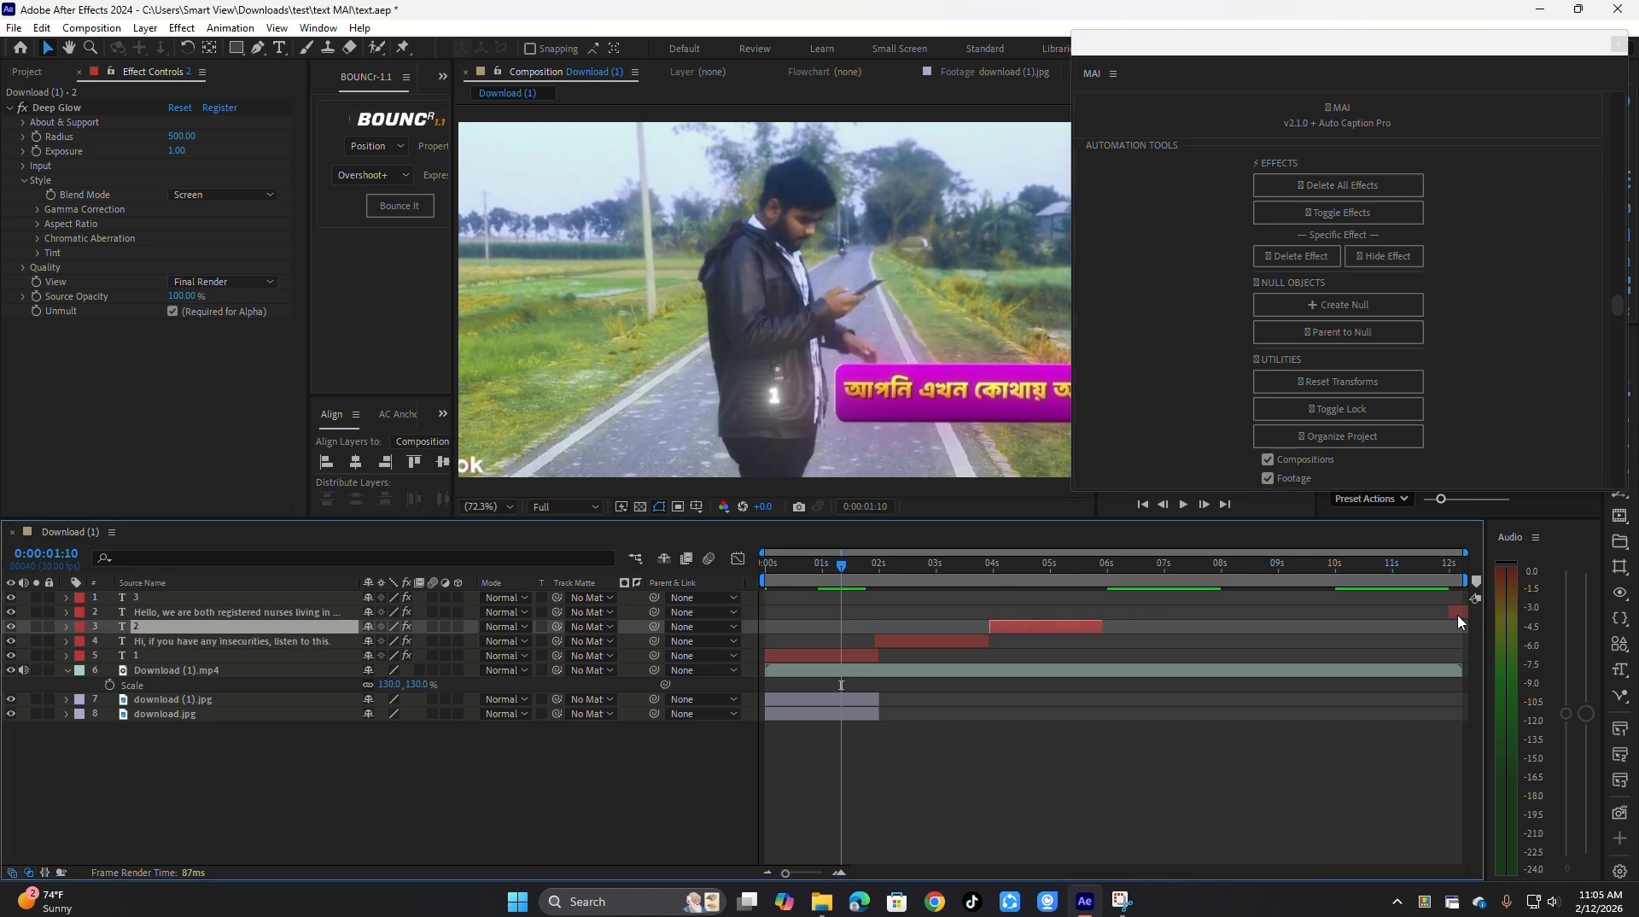
{"action": "left_click_drag", "start_coordinate": [1457, 616], "coordinate": [1109, 623]}
{"action": "left_click_drag", "start_coordinate": [889, 567], "coordinate": [1113, 621]}
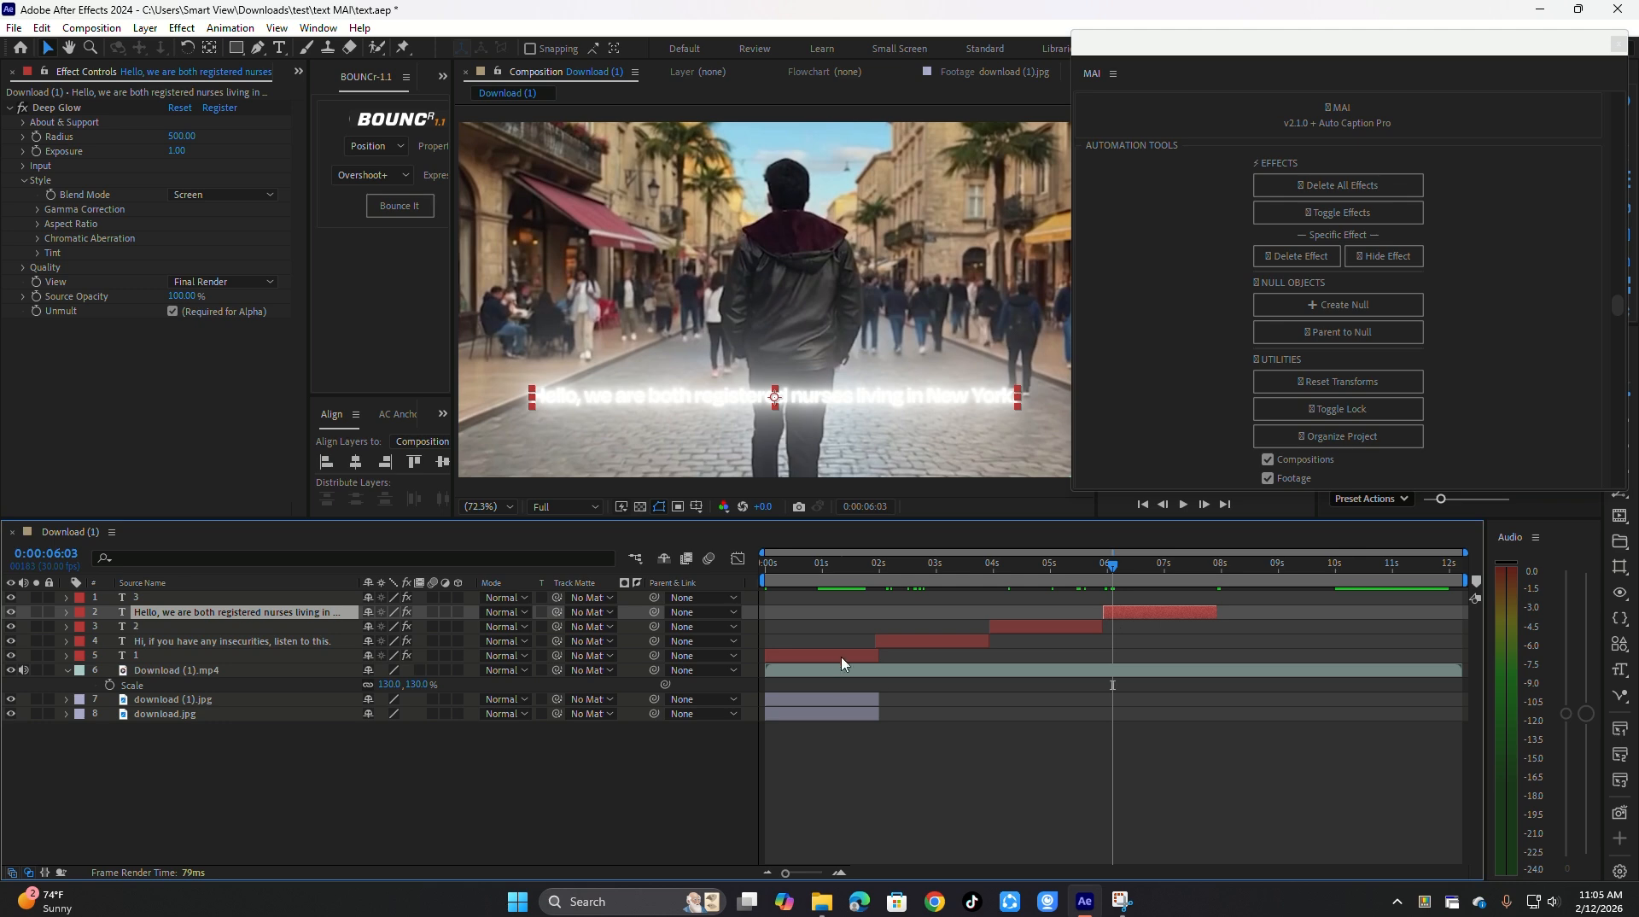
Switch off the effects on the four consecutive caption layers with MAI's Toggle Effects and check the "Hello" caption's Deep Glow
{"action": "left_click", "coordinate": [841, 659], "text": "shift"}
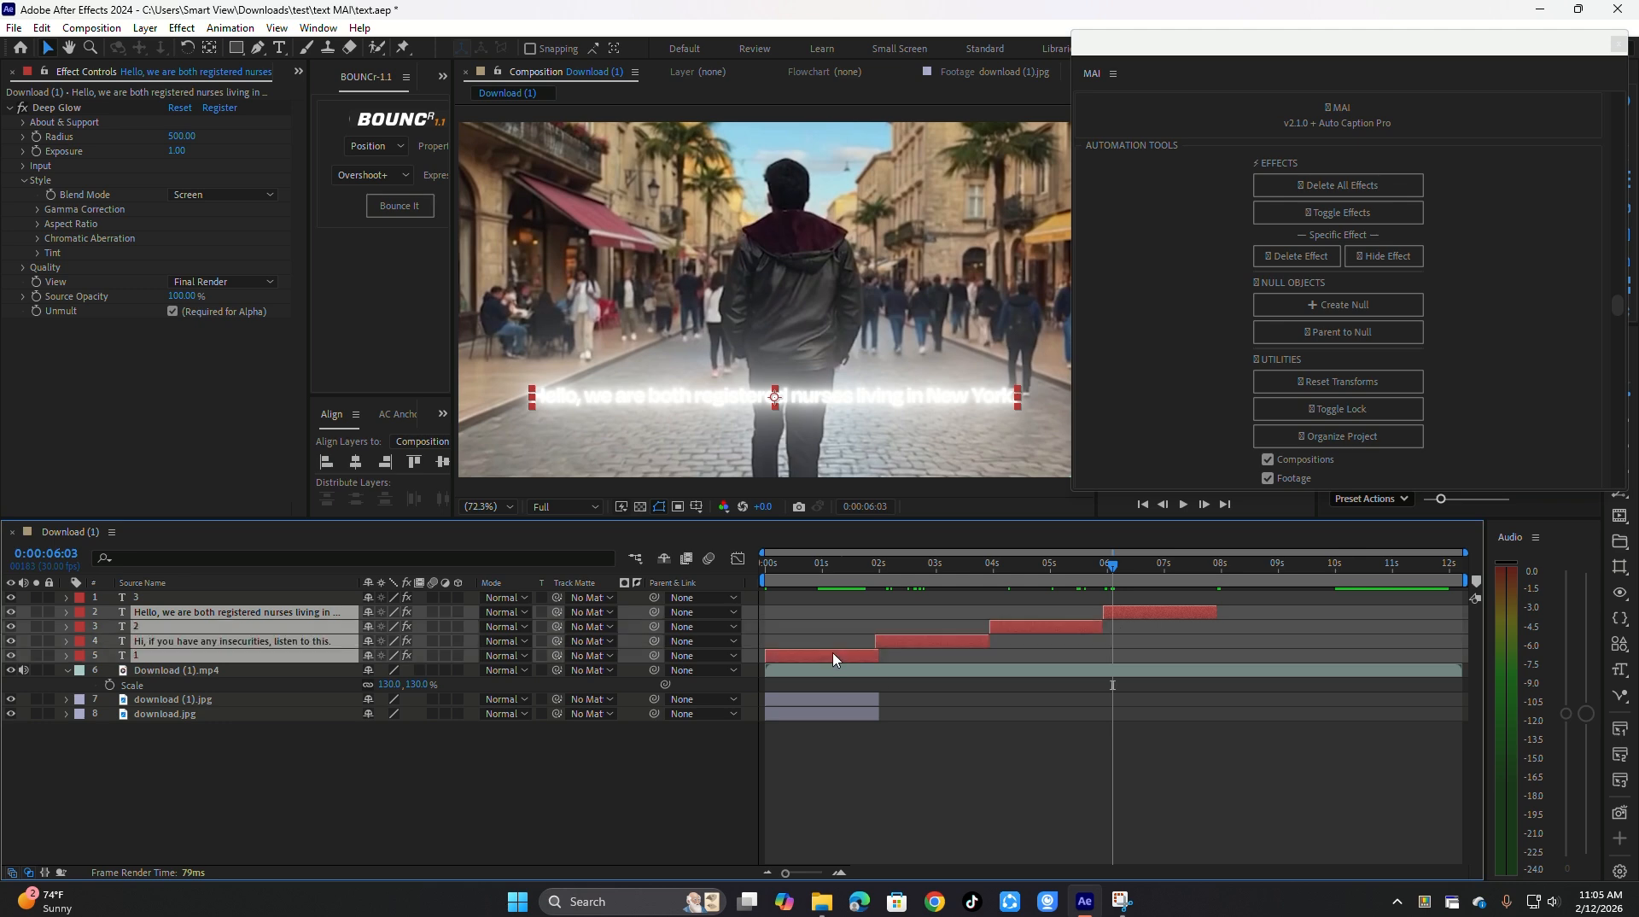
{"action": "left_click", "coordinate": [1348, 215]}
{"action": "left_click", "coordinate": [1126, 626]}
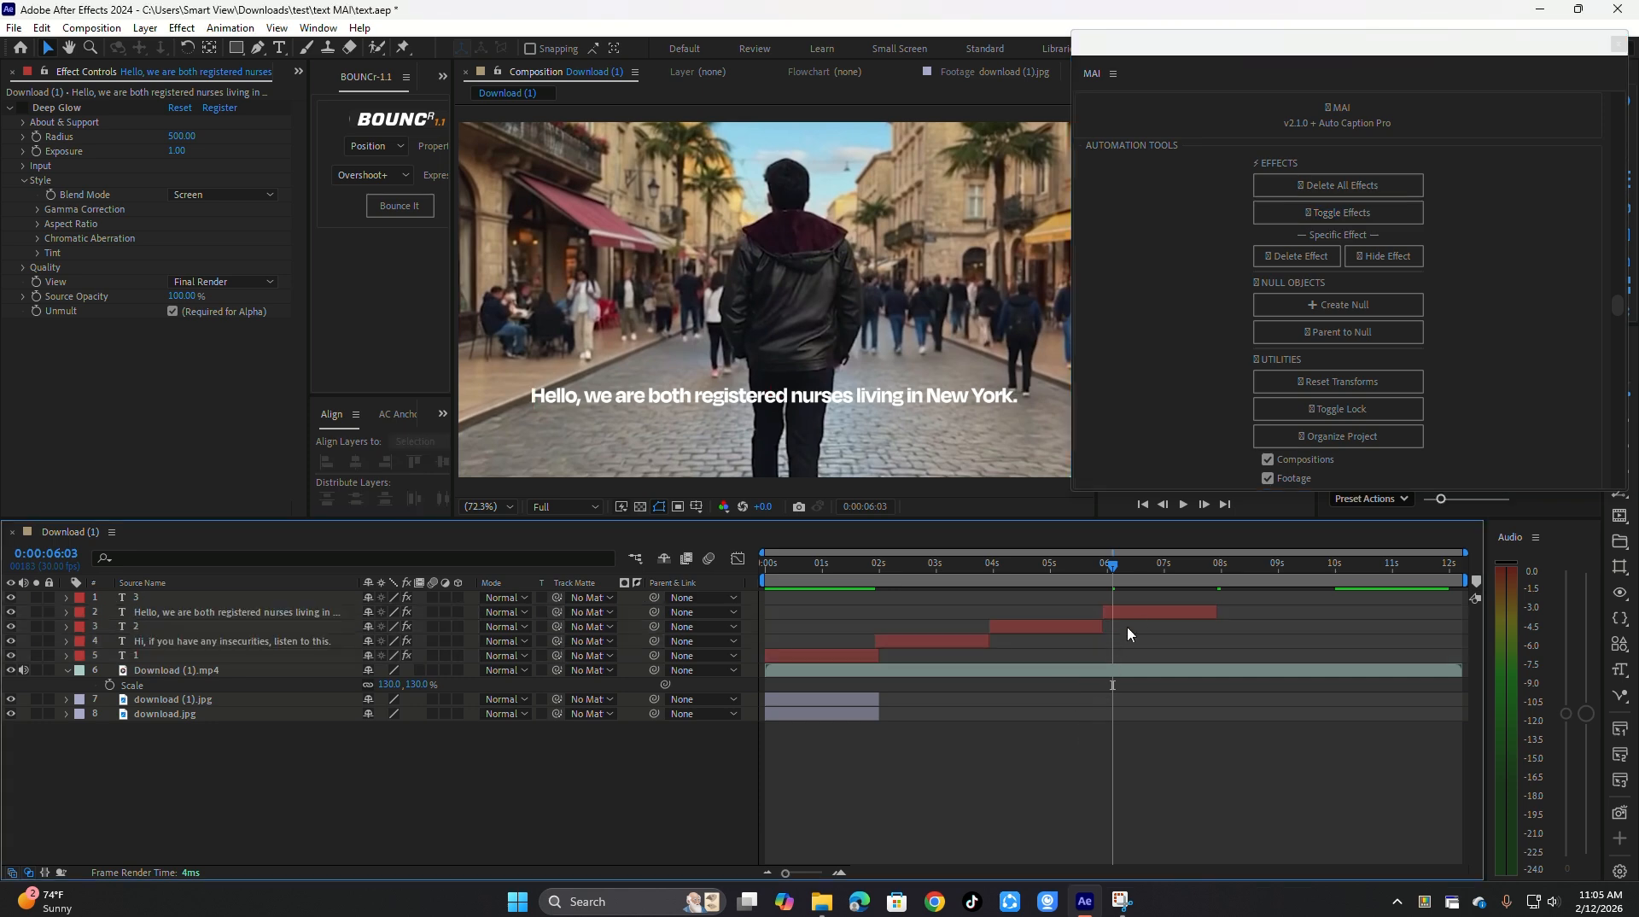
{"action": "left_click", "coordinate": [1148, 615]}
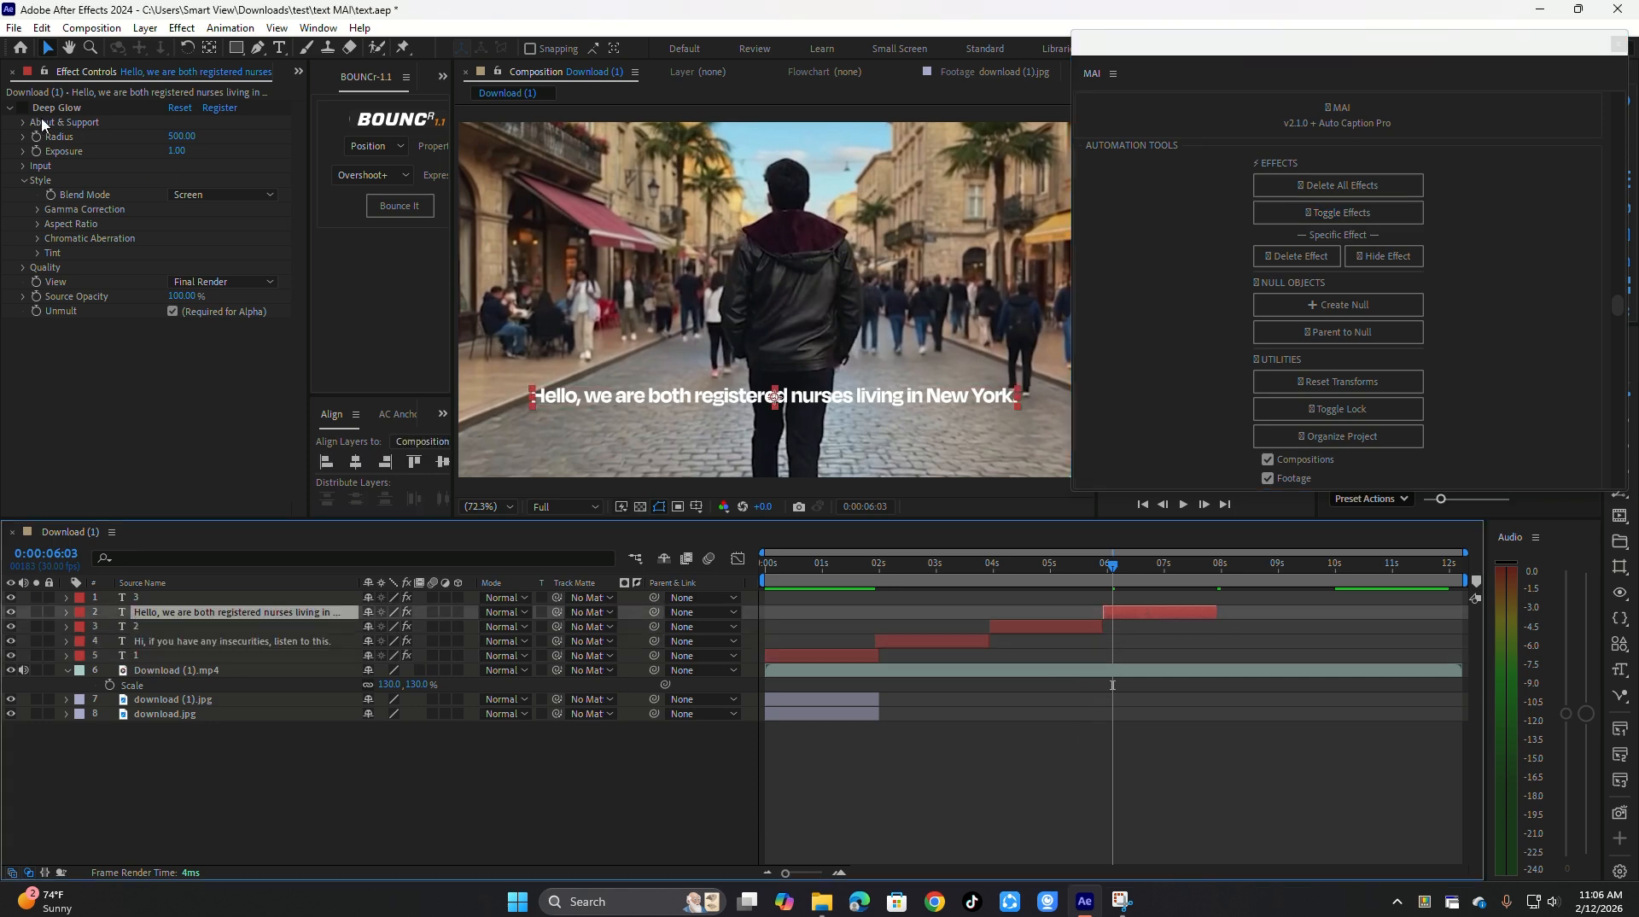
Go to 0:00:05:00 and remove every effect from the four consecutive caption layers with MAI's Delete All Effects
{"action": "left_click_drag", "start_coordinate": [1036, 564], "coordinate": [1050, 615]}
{"action": "left_click", "coordinate": [854, 656], "text": "shift"}
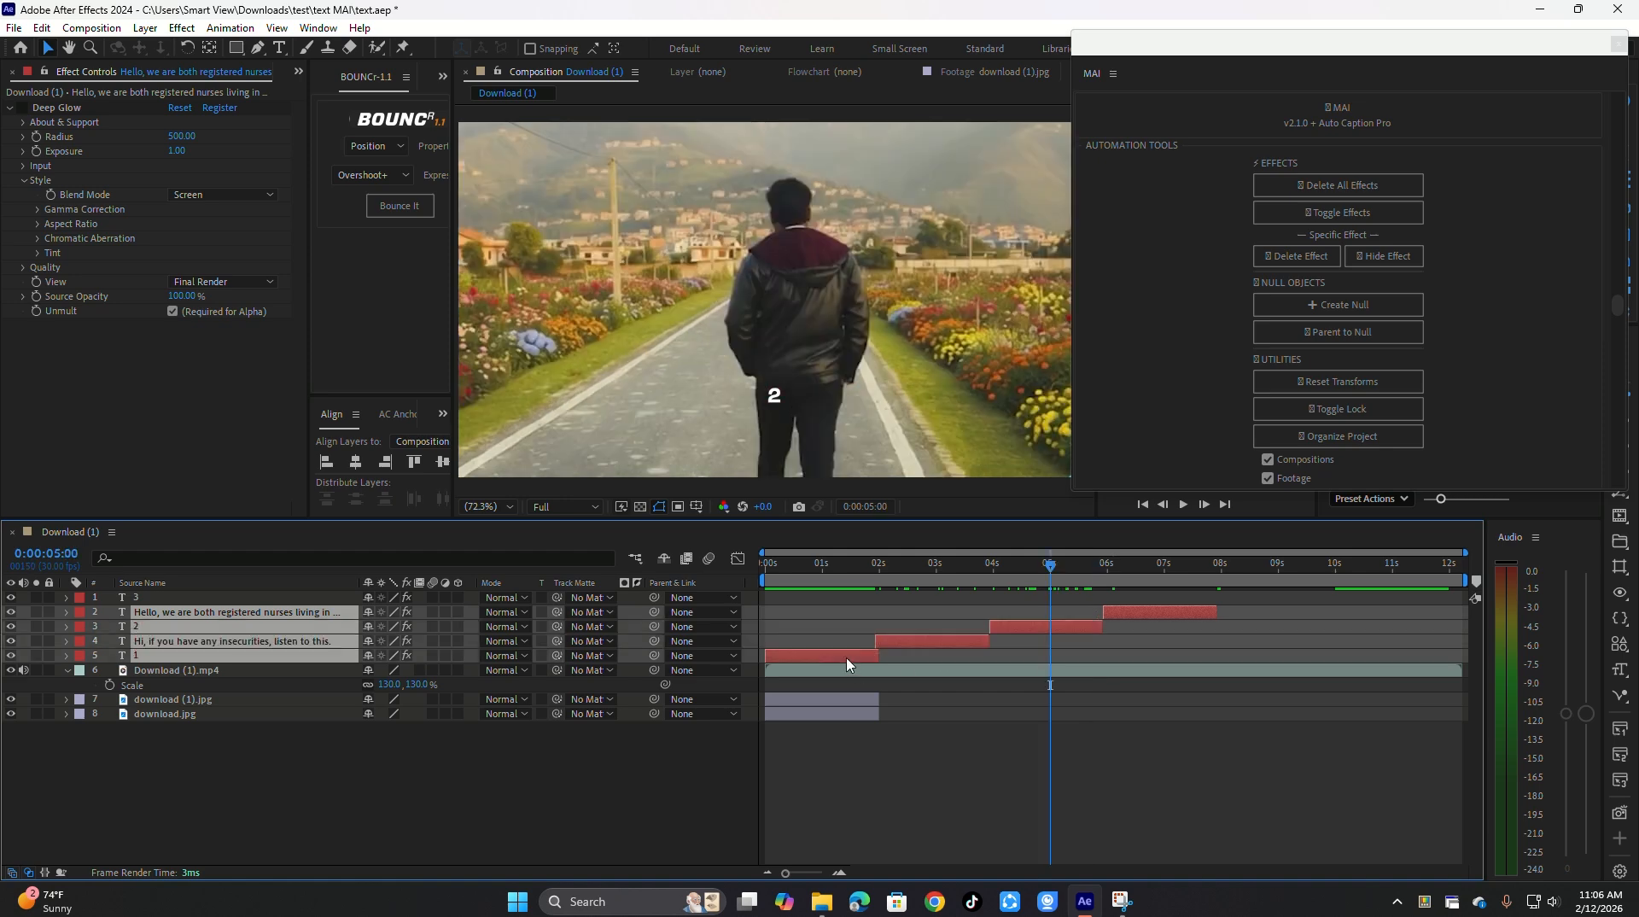
{"action": "left_click", "coordinate": [1350, 192]}
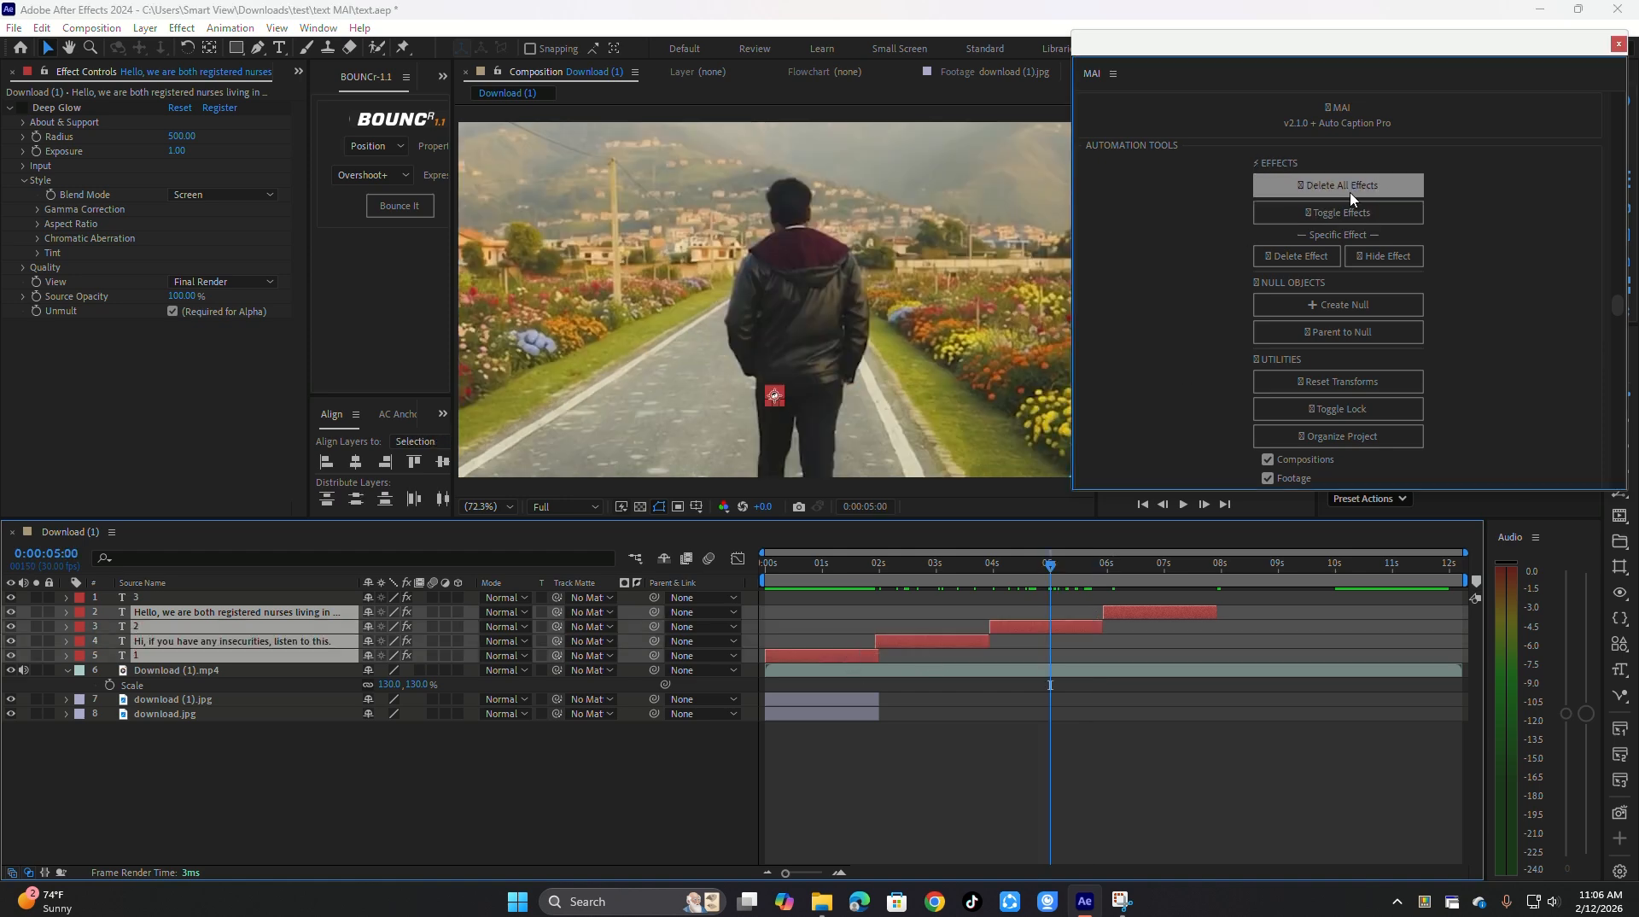
{"action": "left_click", "coordinate": [1350, 196]}
Check the effect controls of each of the four consecutive caption layers while previewing their frames
{"action": "left_click_drag", "start_coordinate": [931, 565], "coordinate": [896, 602]}
{"action": "left_click", "coordinate": [853, 655]}
{"action": "left_click", "coordinate": [922, 641]}
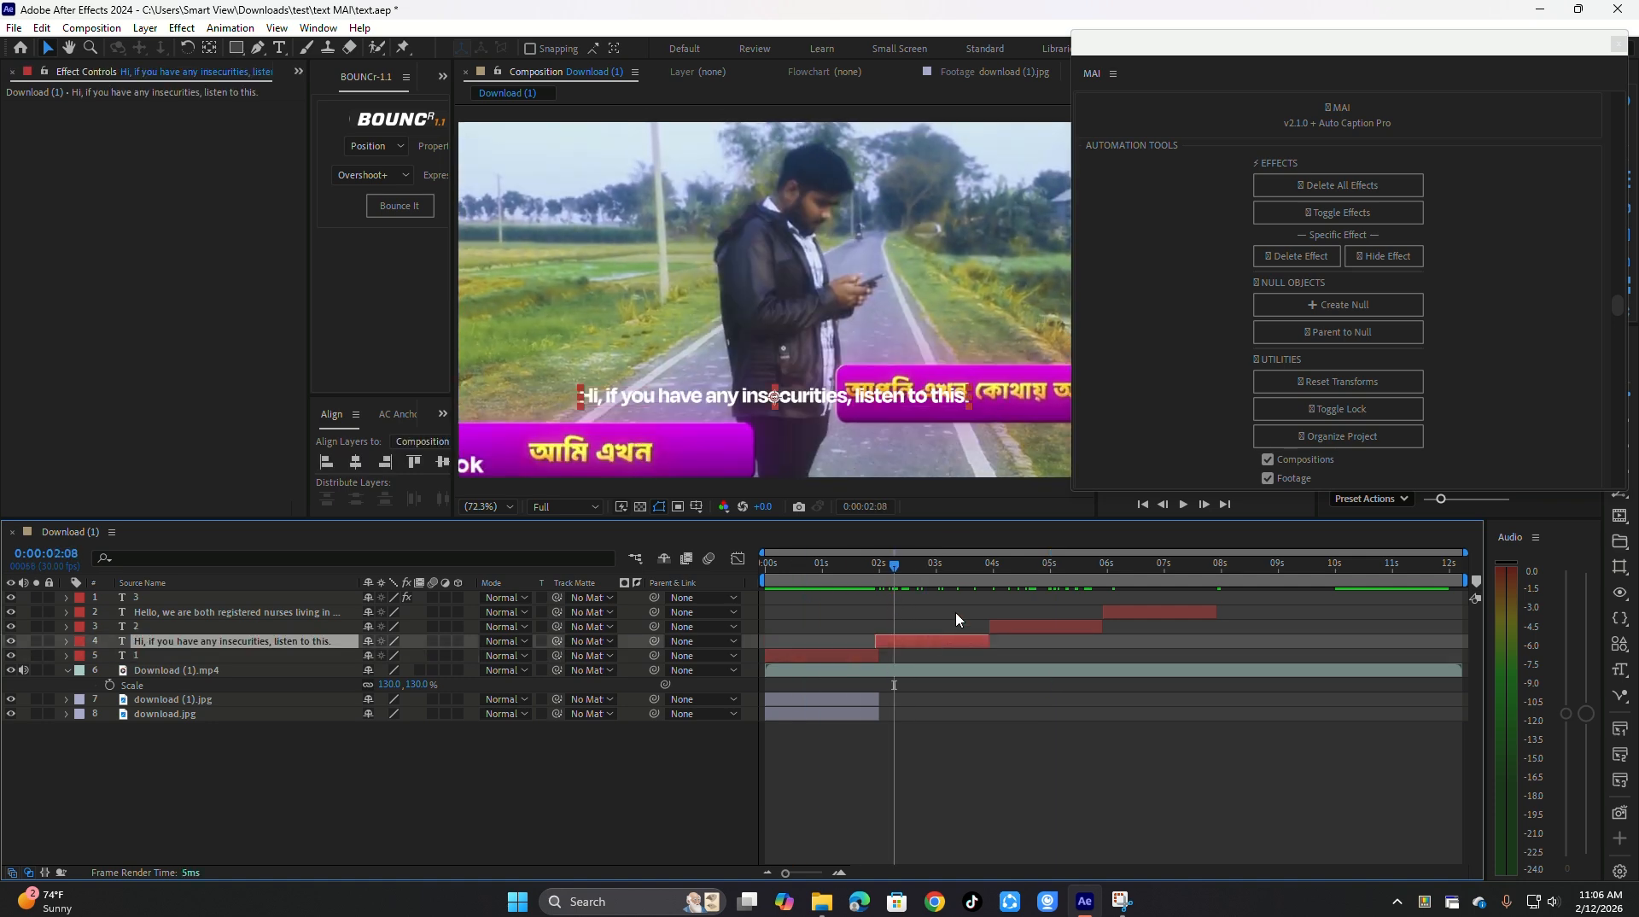
{"action": "left_click", "coordinate": [1058, 627]}
{"action": "left_click", "coordinate": [1144, 613]}
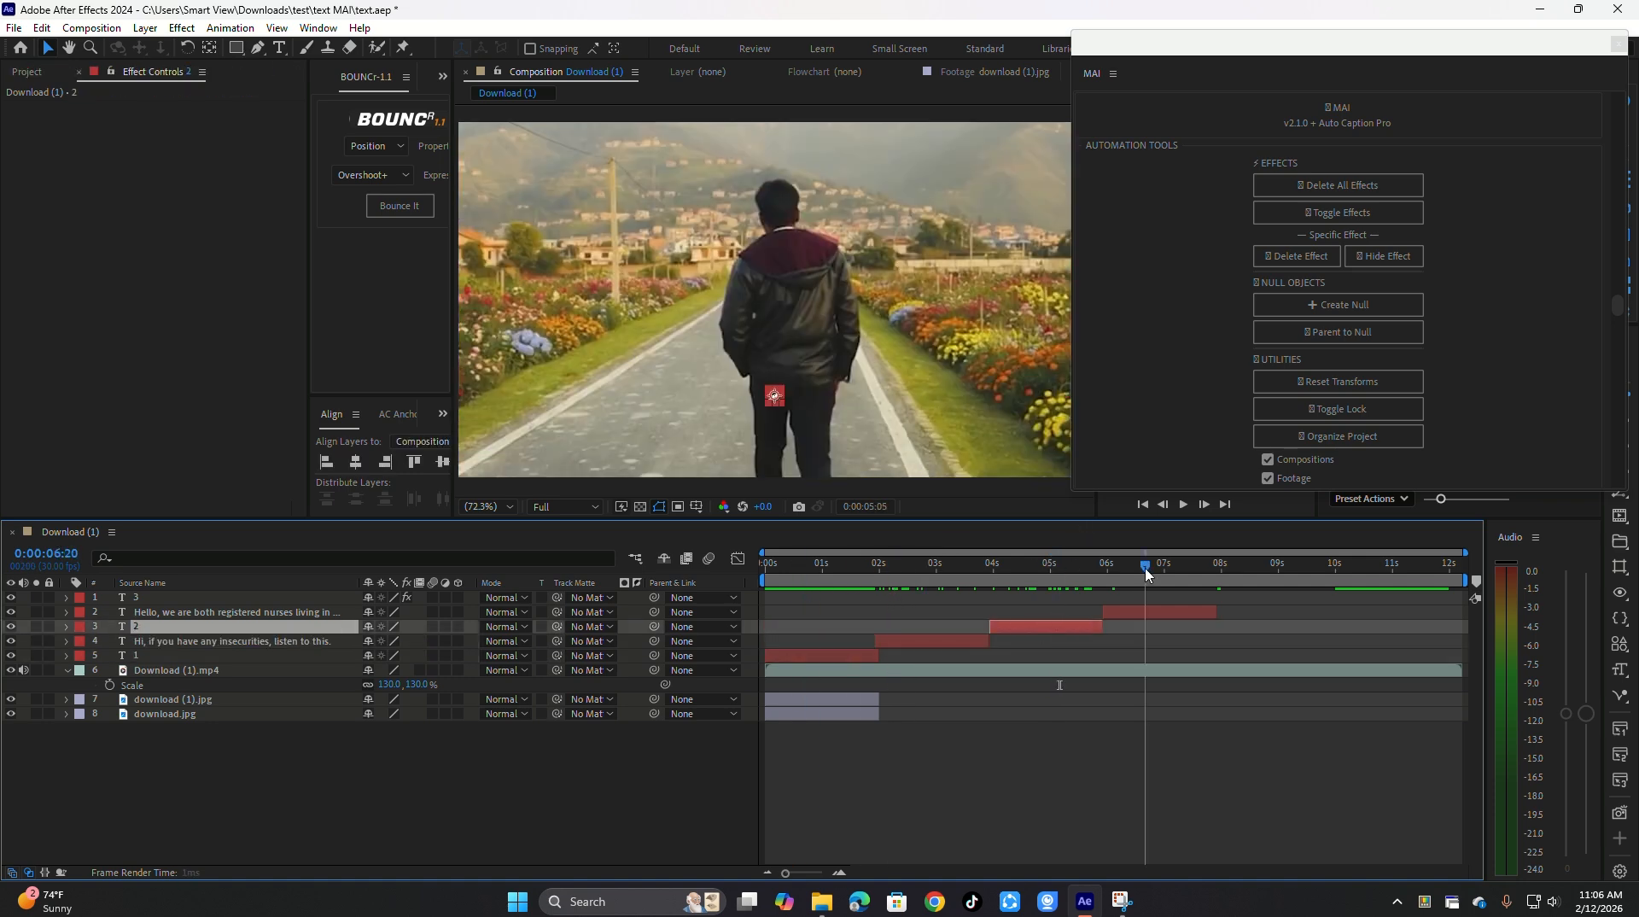
{"action": "left_click", "coordinate": [1159, 766]}
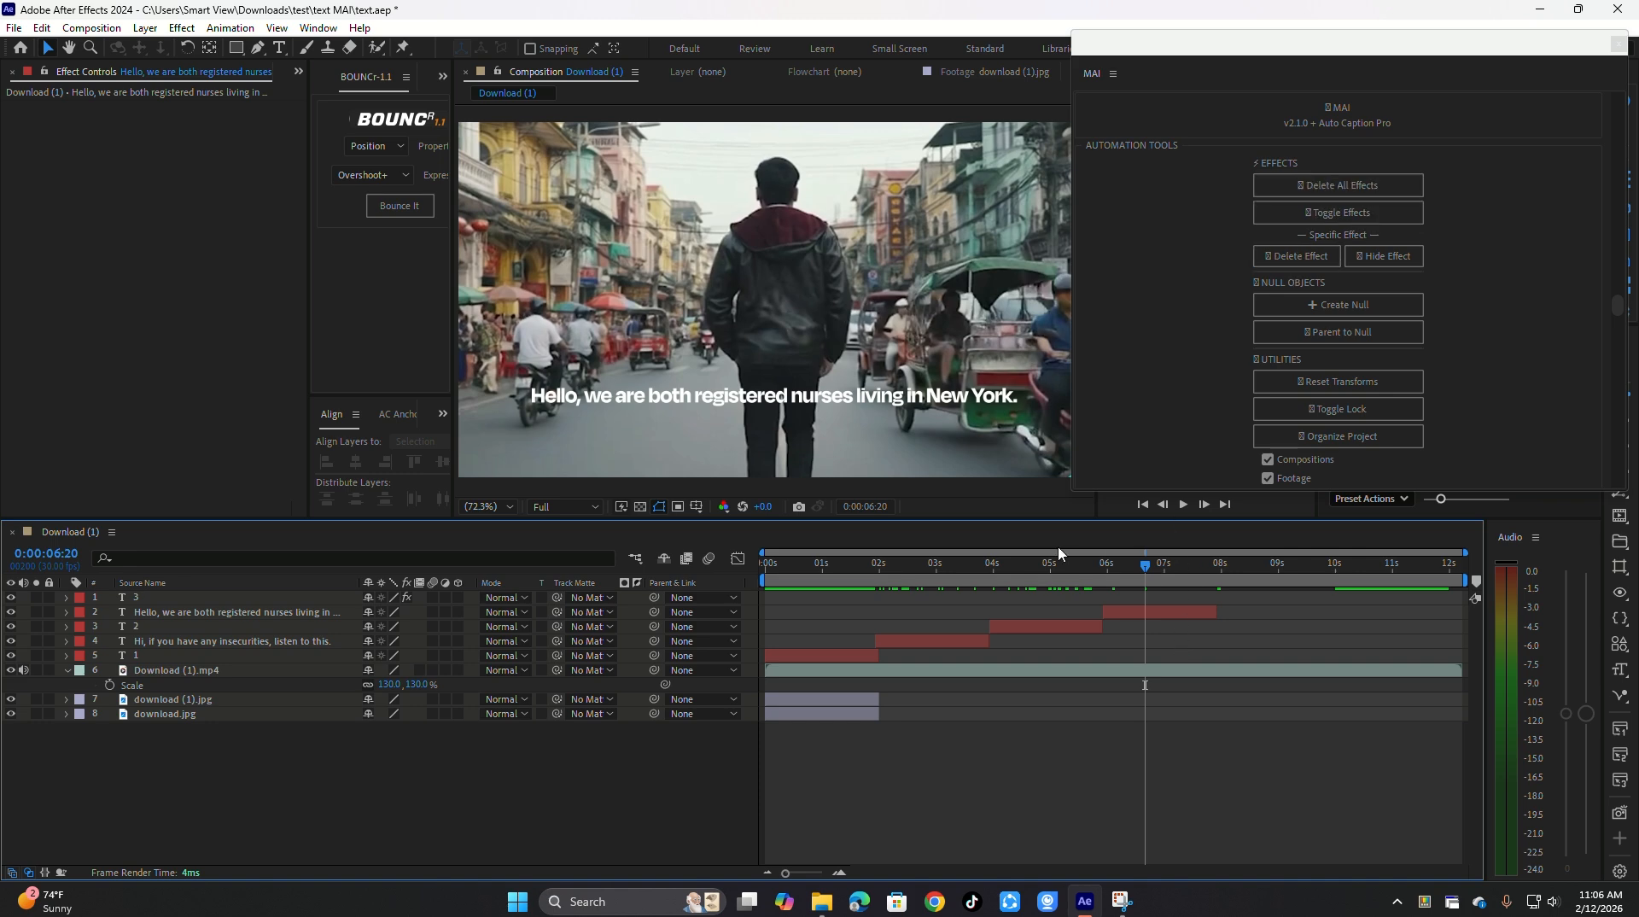
Undo the deletion of the effects and check the effect controls of caption layer "1"
{"action": "key", "text": "ctrl+z"}
{"action": "left_click", "coordinate": [1034, 695]}
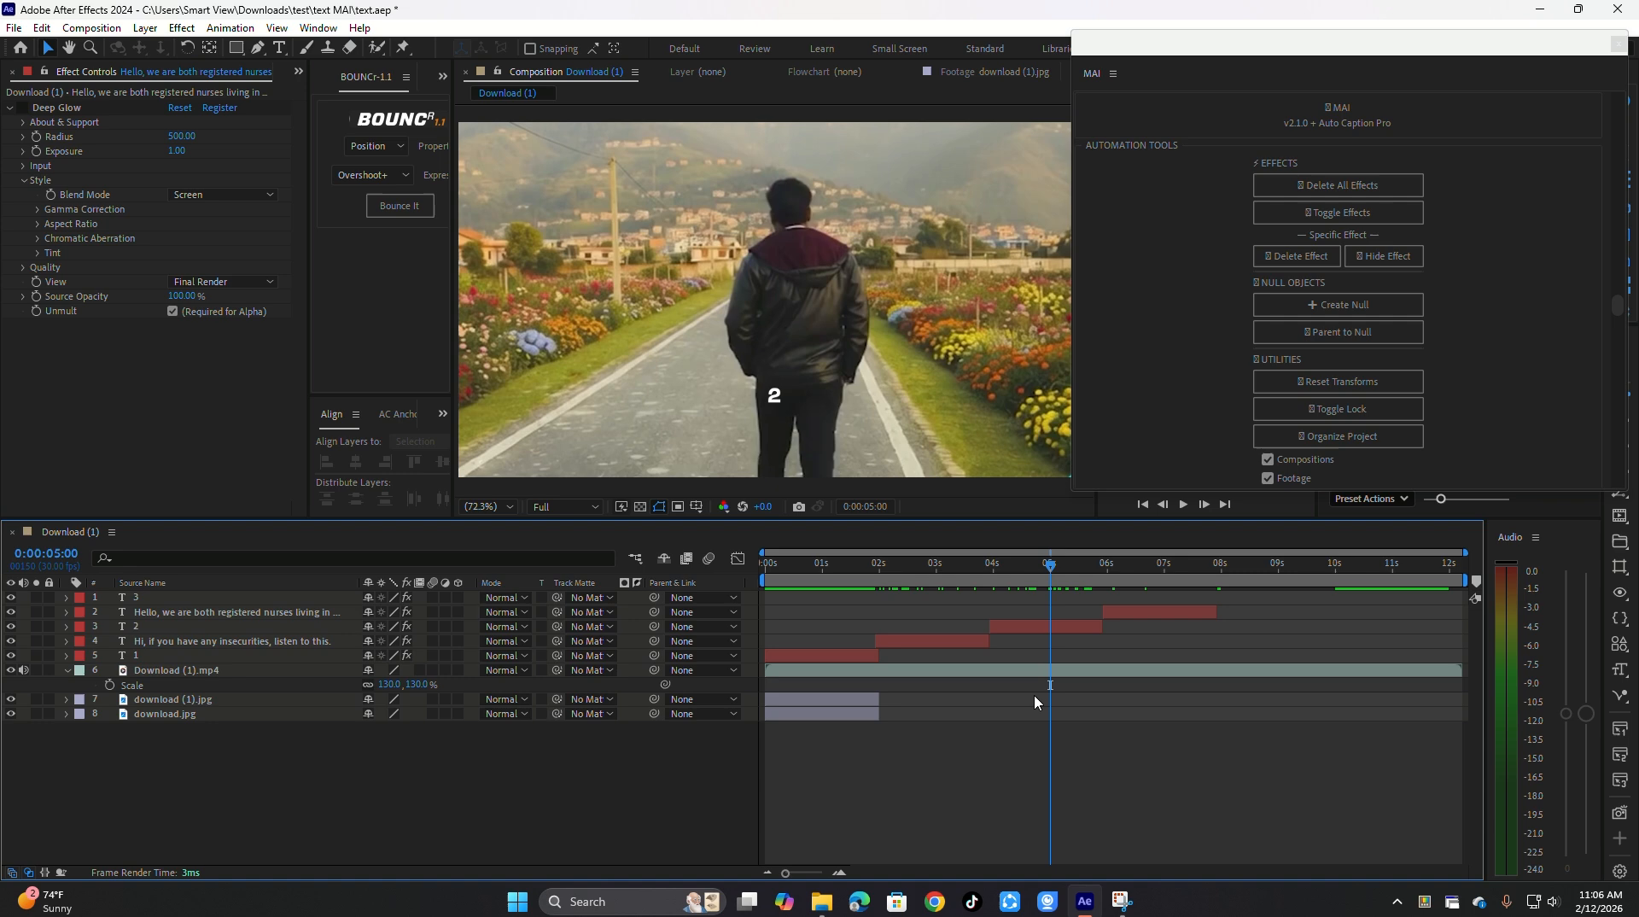
{"action": "left_click", "coordinate": [1038, 634]}
{"action": "left_click", "coordinate": [858, 656]}
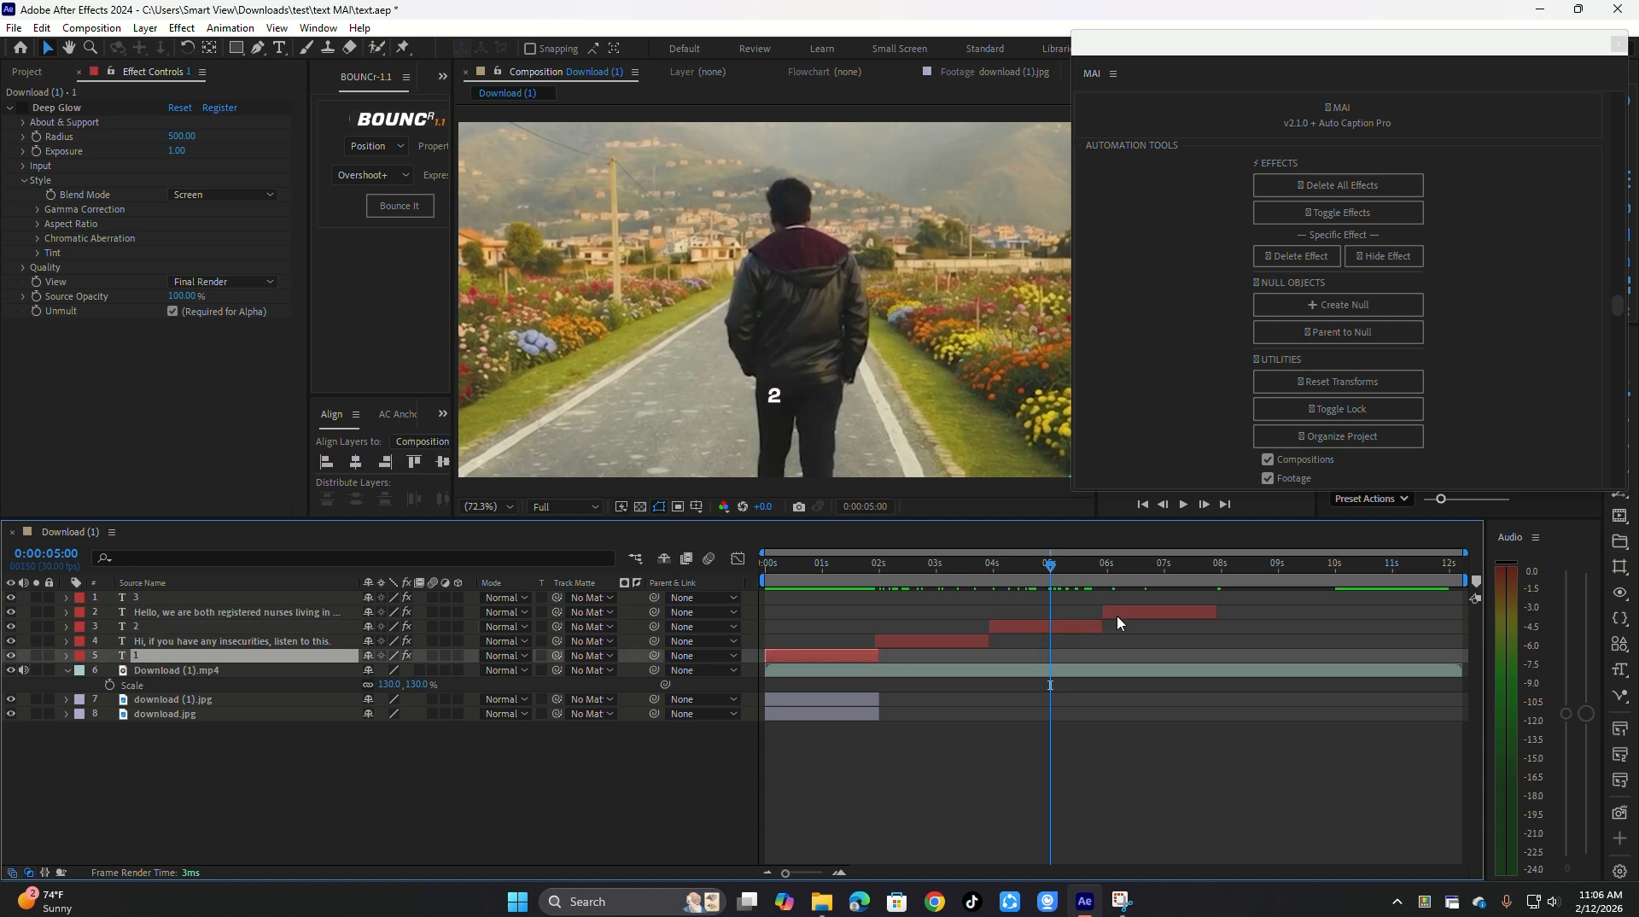
Add the CC Light Sweep effect to caption layer "2"
{"action": "left_click", "coordinate": [1073, 628]}
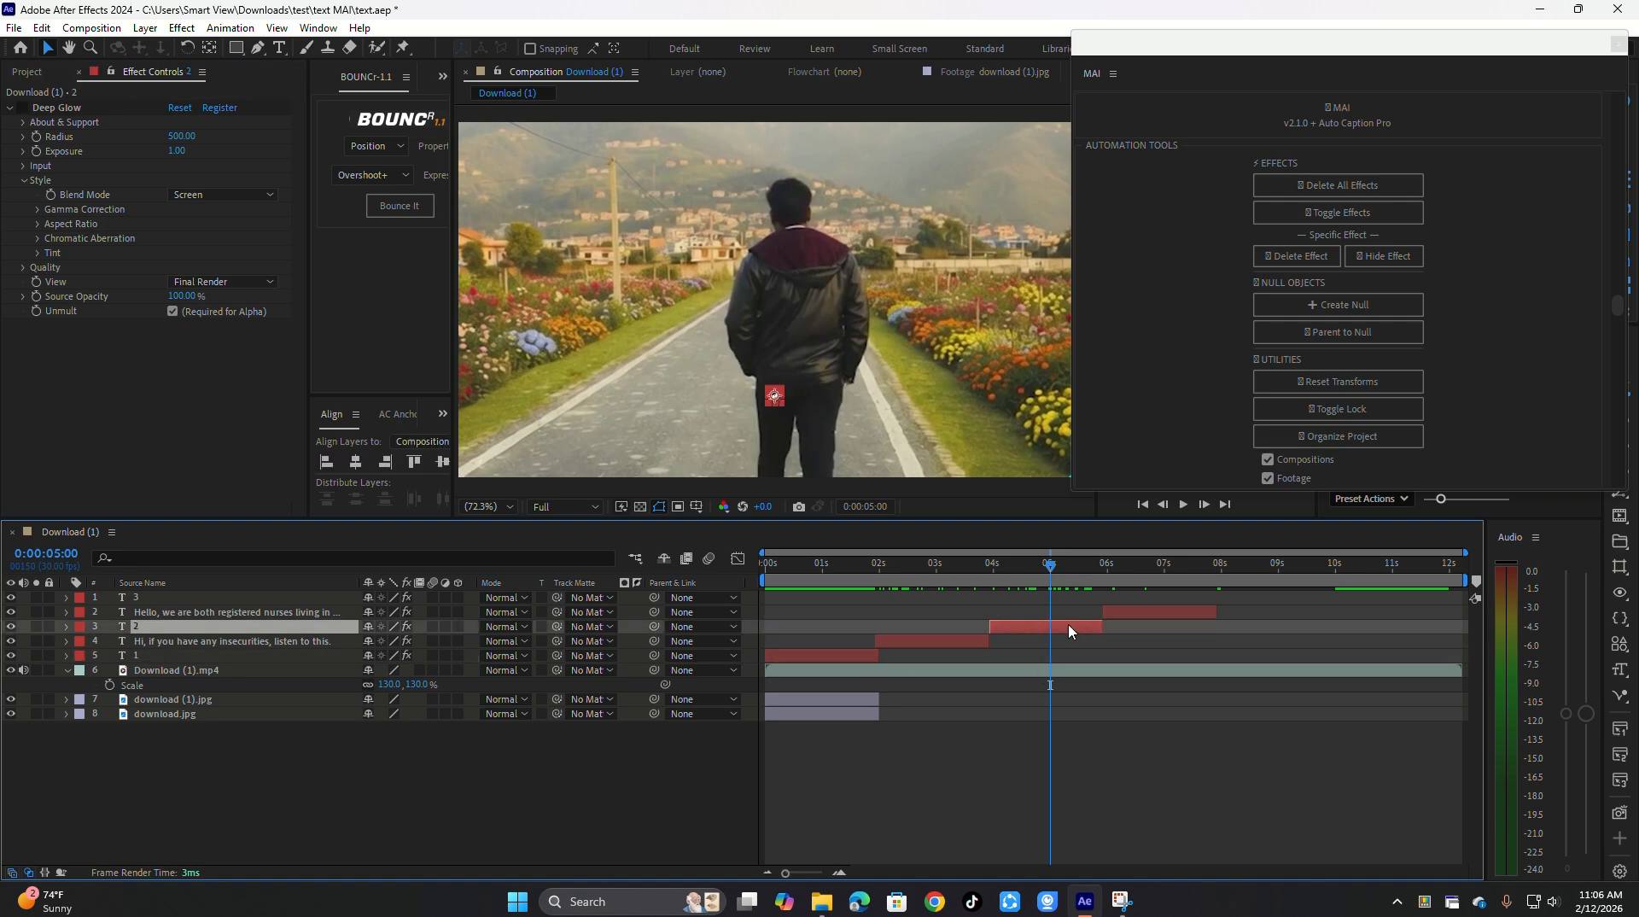
{"action": "key", "text": "ctrl+space"}
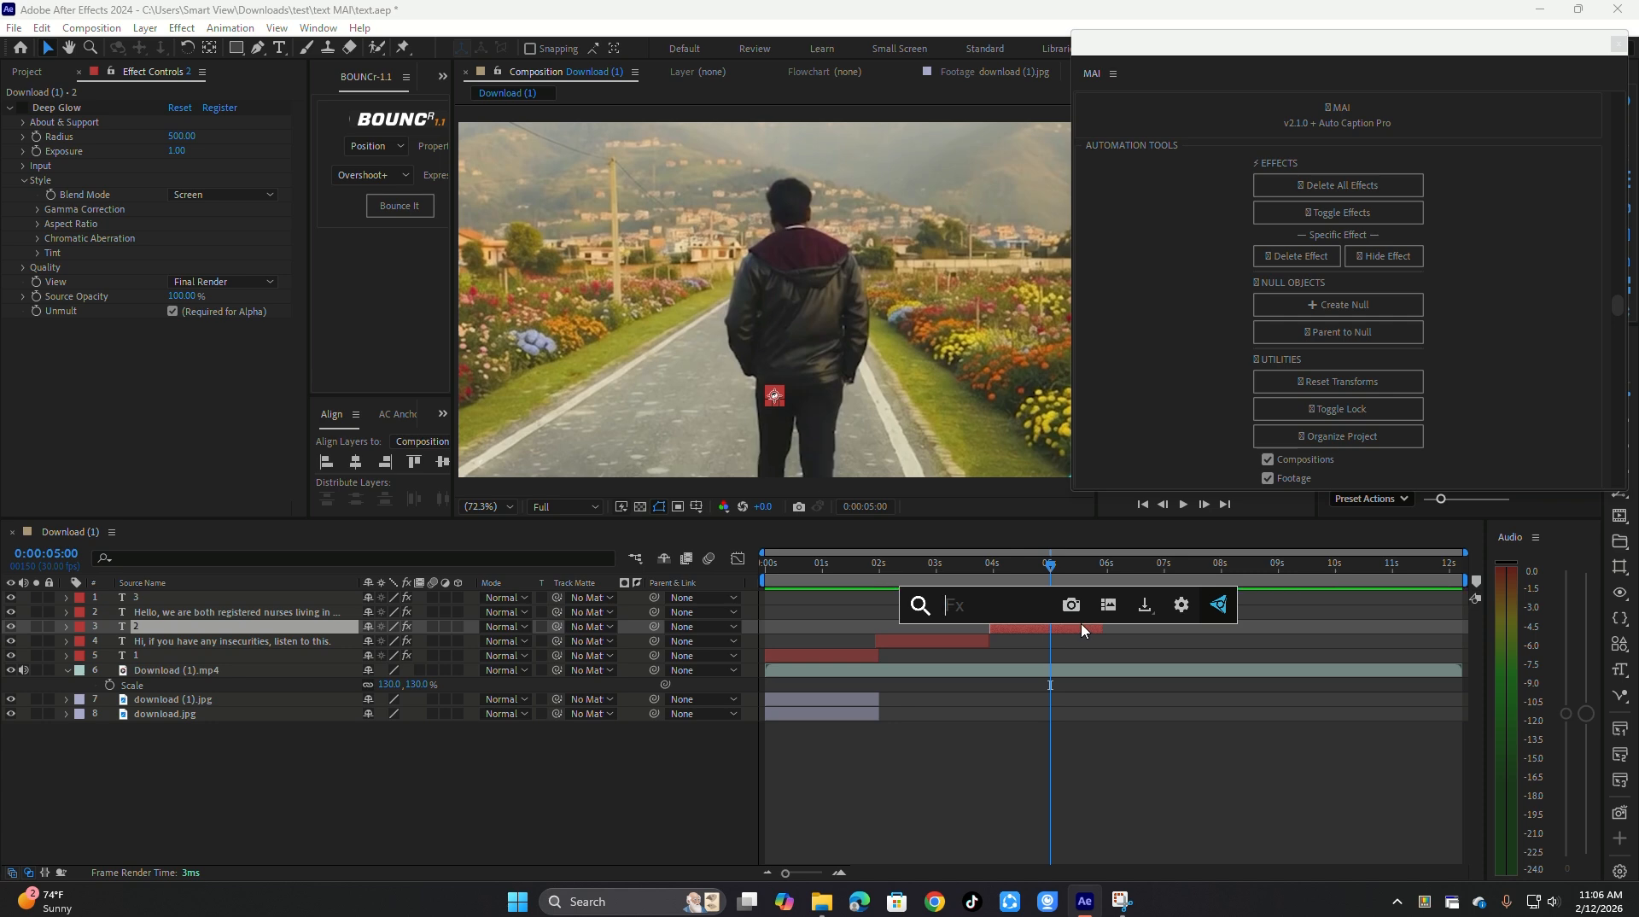
{"action": "type", "text": "cc li"}
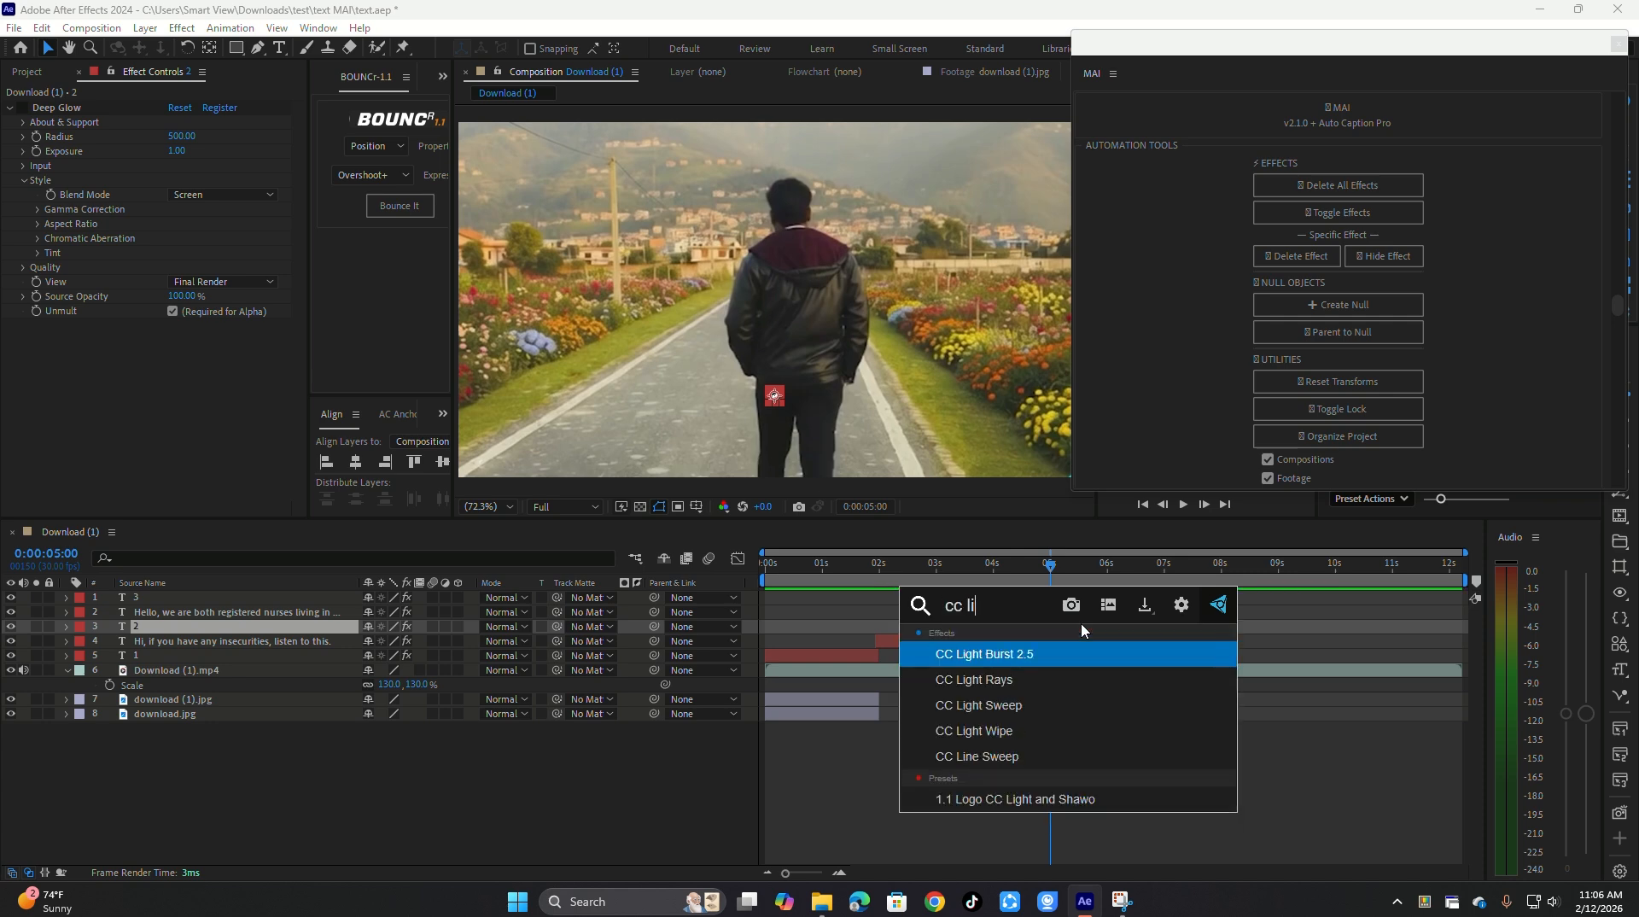
{"action": "left_click", "coordinate": [1052, 713]}
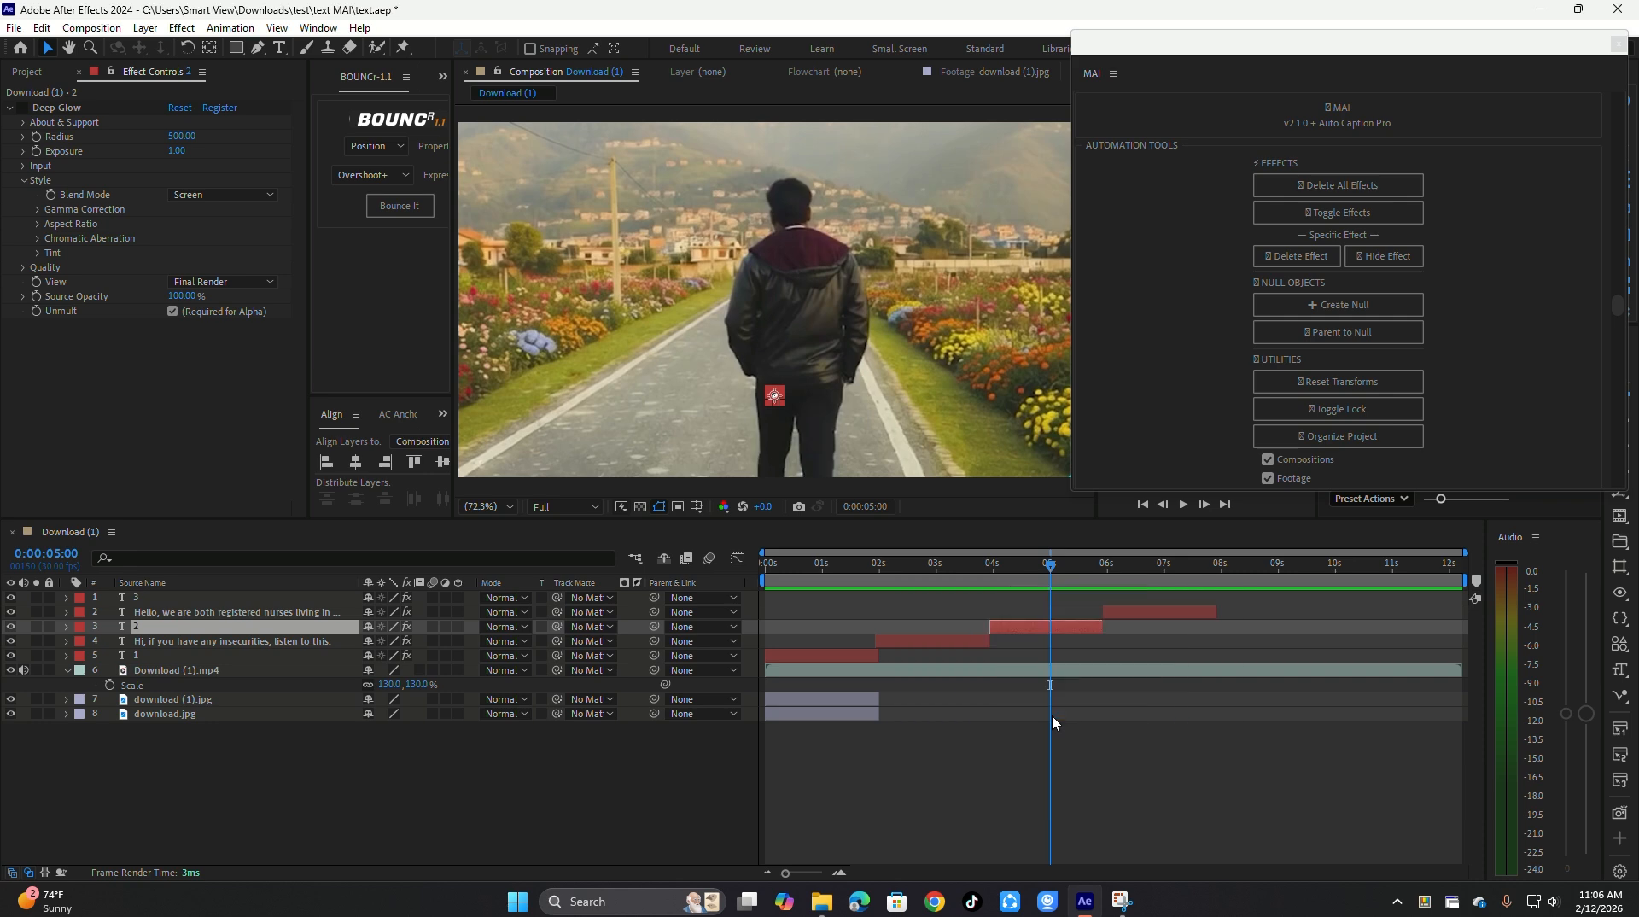
{"action": "left_click_drag", "start_coordinate": [177, 418], "coordinate": [941, 401]}
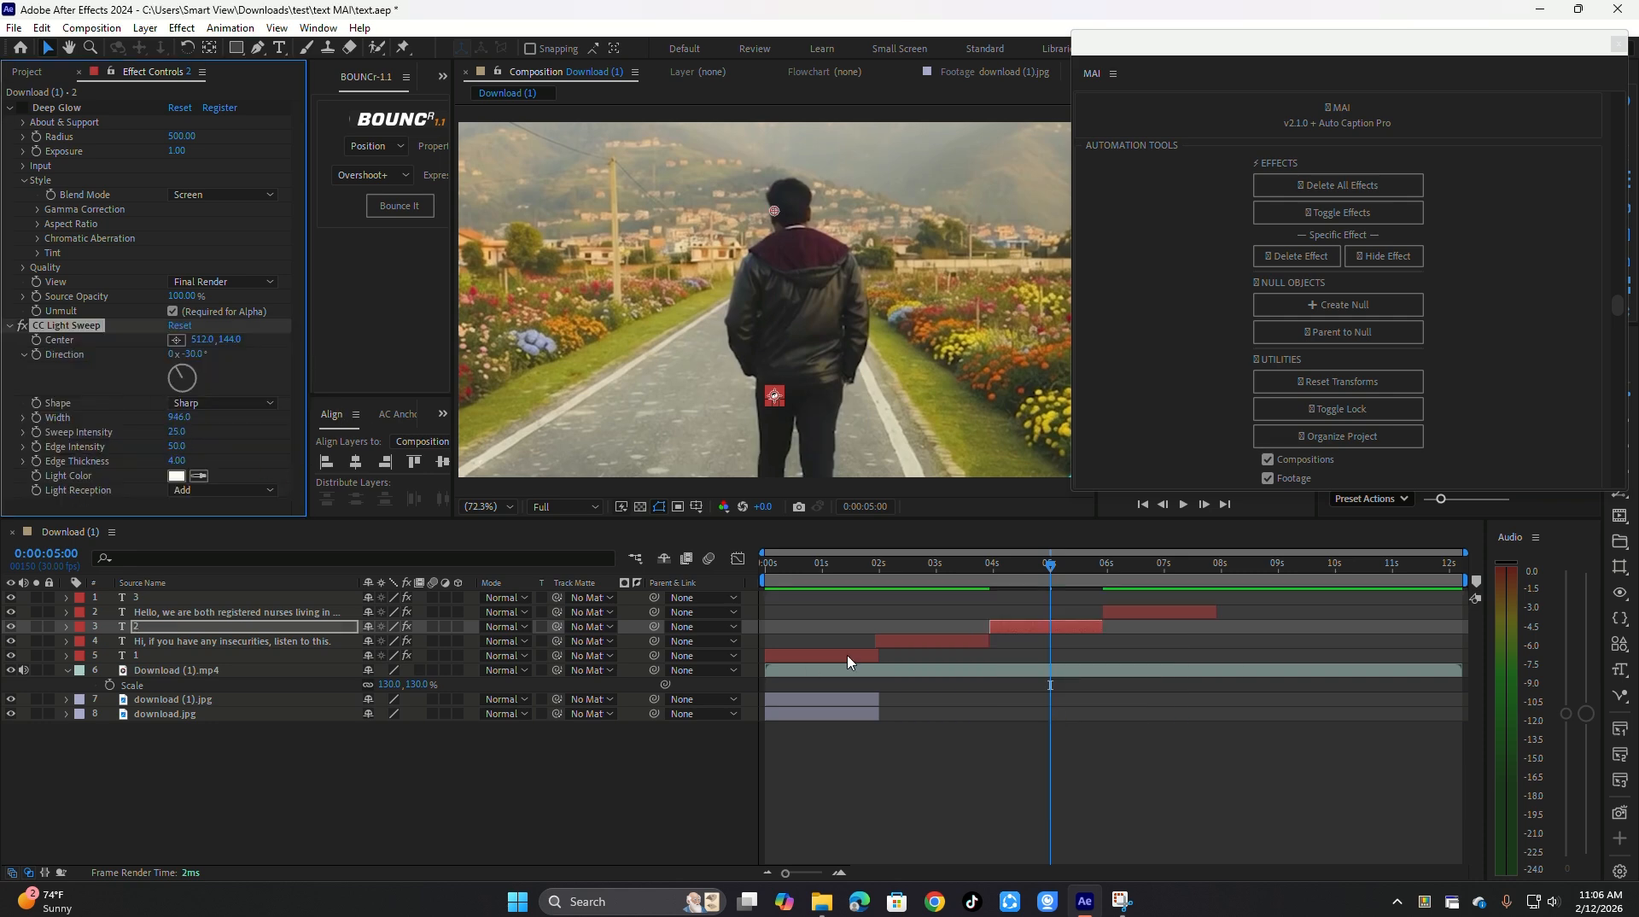
Paste the CC Light Sweep effect onto the four caption layers from "Hello" down to "1" and check the effect controls of layer "2"
{"action": "left_click", "coordinate": [1117, 611]}
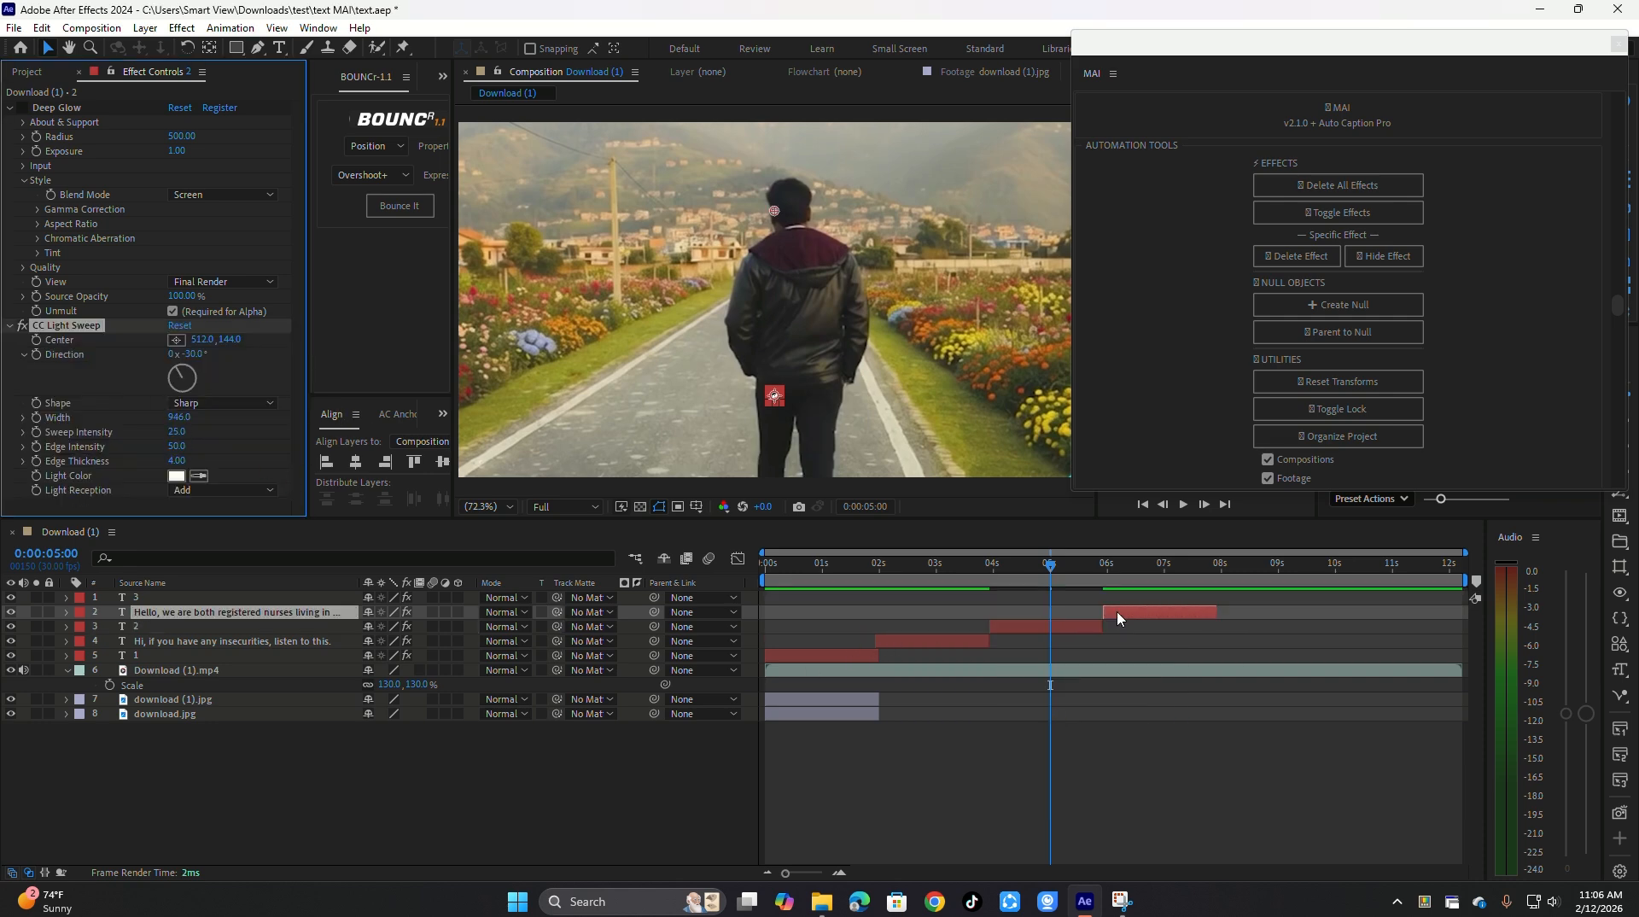
{"action": "left_click", "coordinate": [784, 655], "text": "shift"}
{"action": "key", "text": "ctrl+v"}
{"action": "left_click", "coordinate": [1036, 682]}
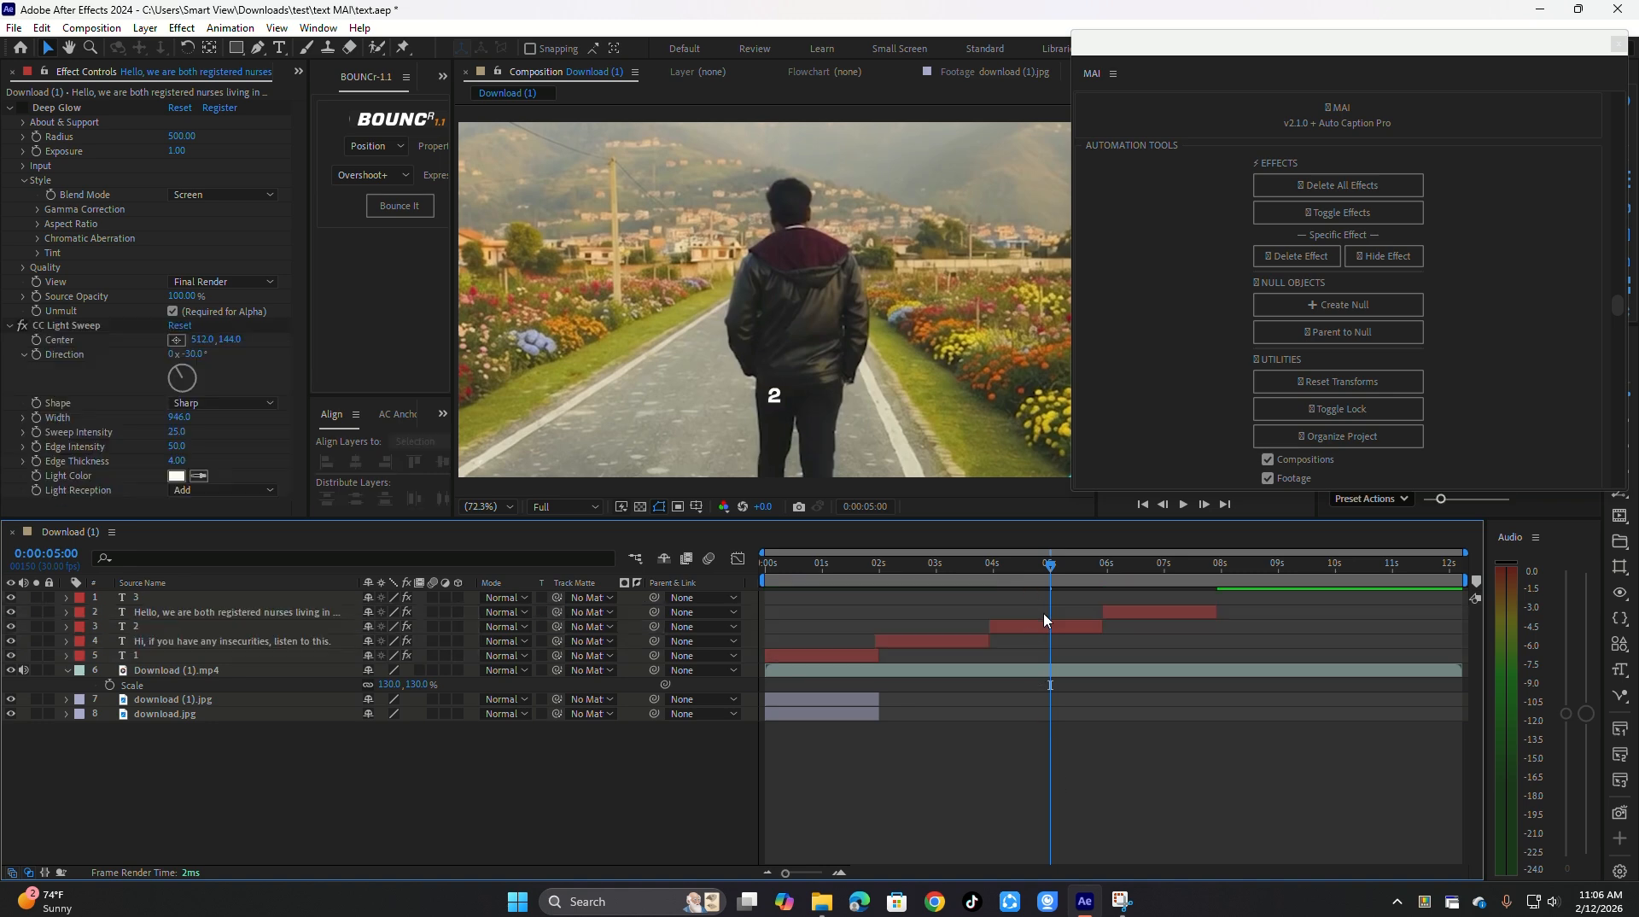
{"action": "left_click", "coordinate": [1051, 628]}
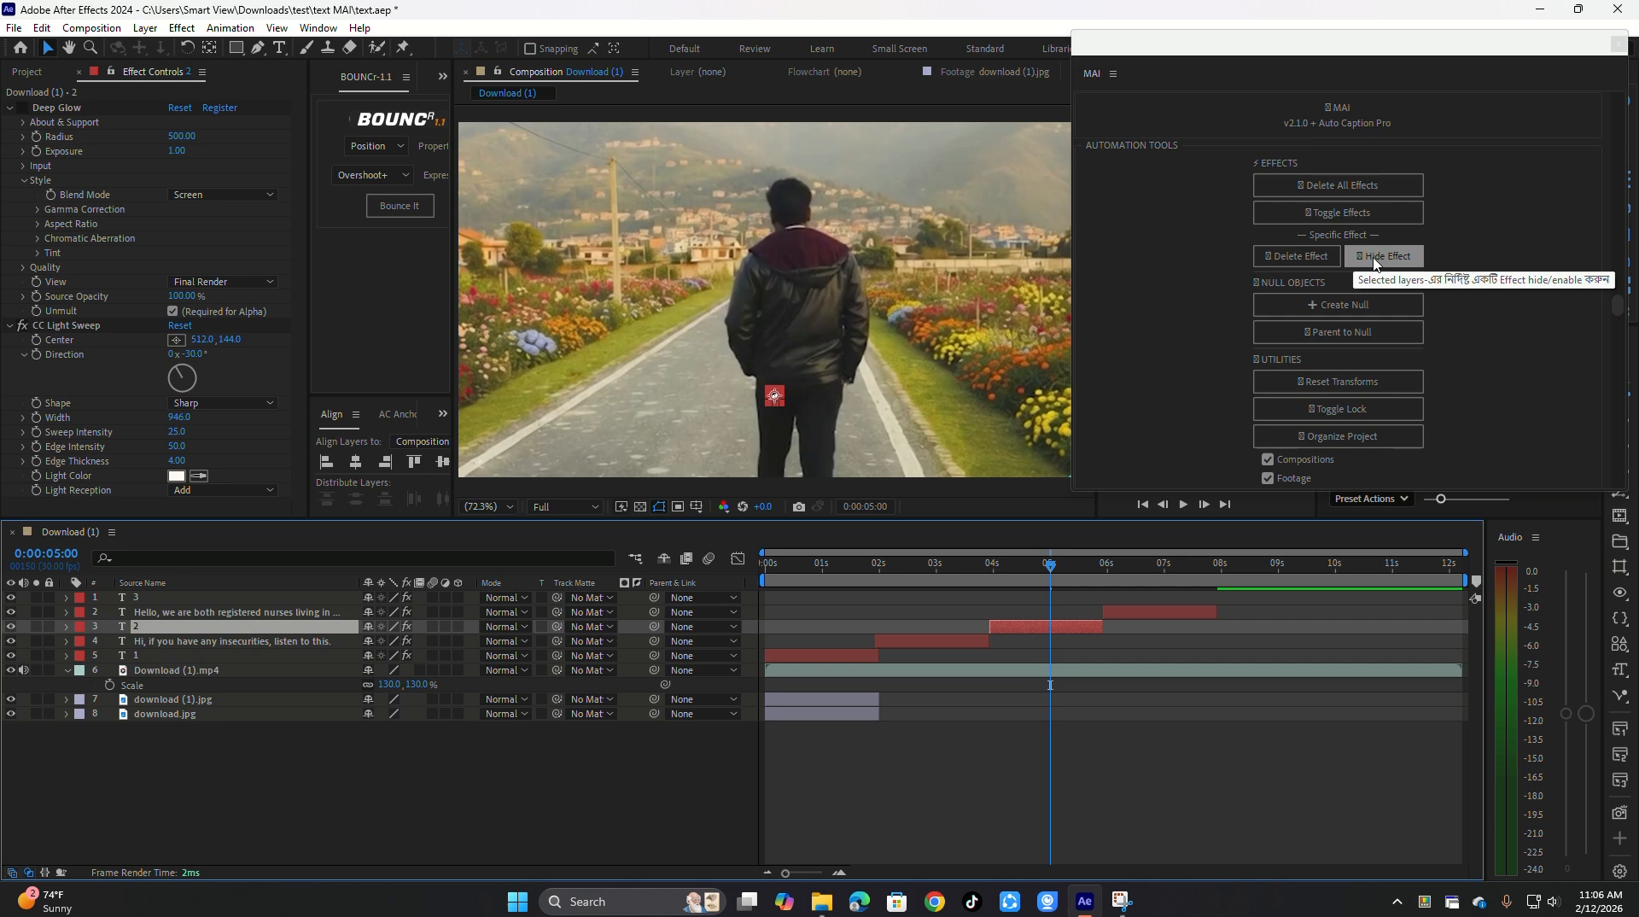
Switch Deep Glow on and back off across the four consecutive caption layers with MAI's Hide Effect
{"action": "left_click", "coordinate": [1169, 613]}
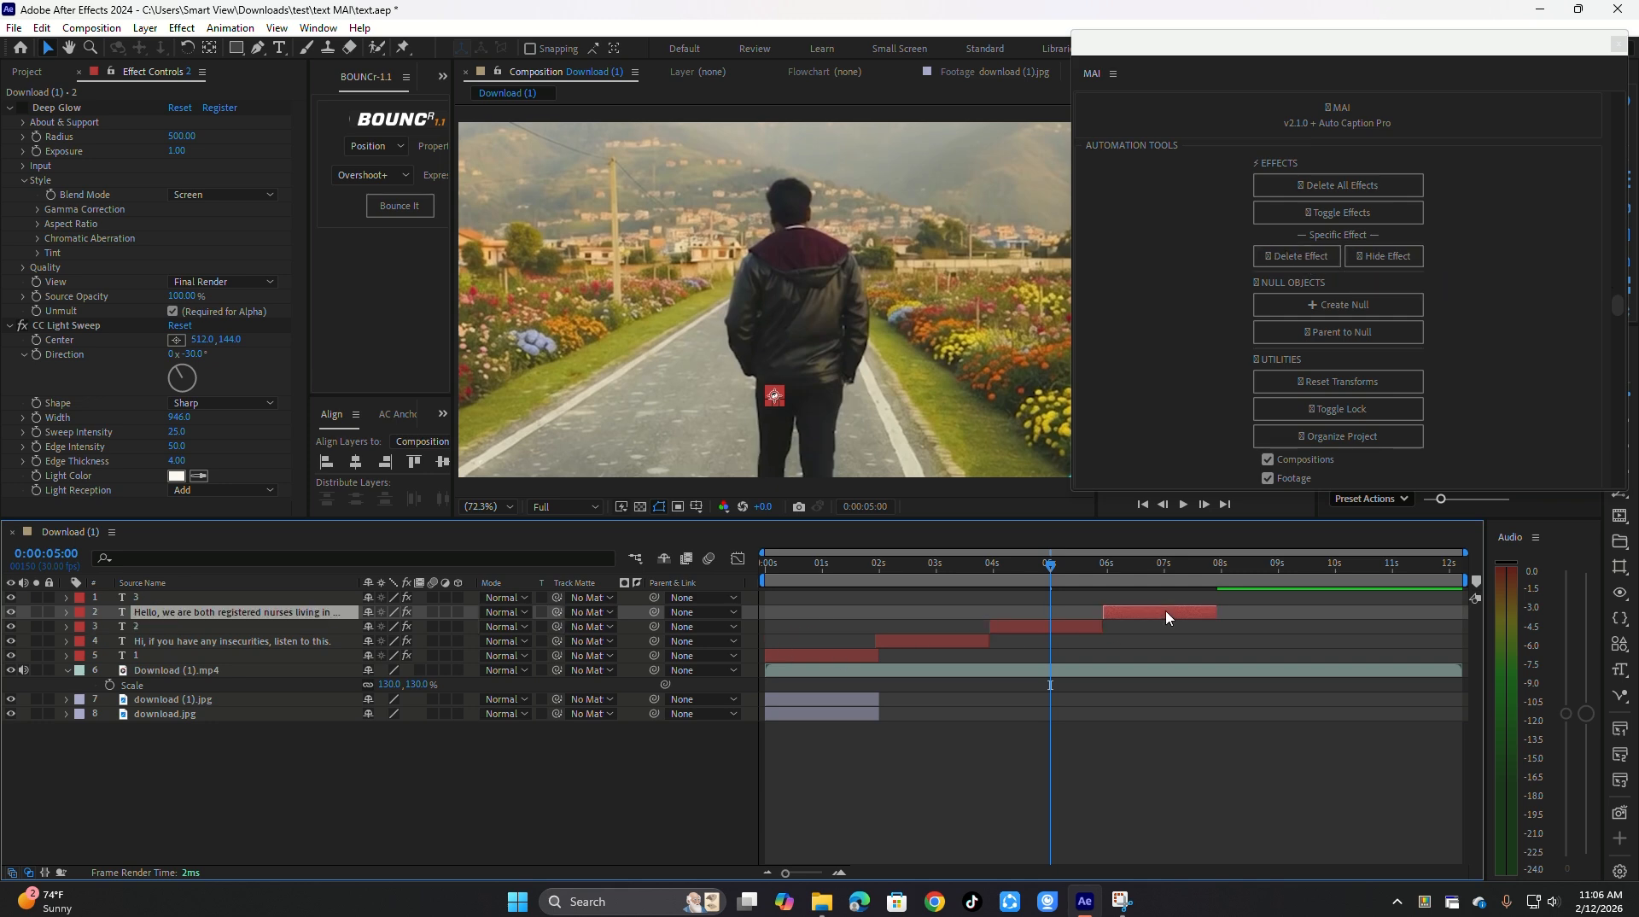
{"action": "left_click", "coordinate": [845, 656], "text": "shift"}
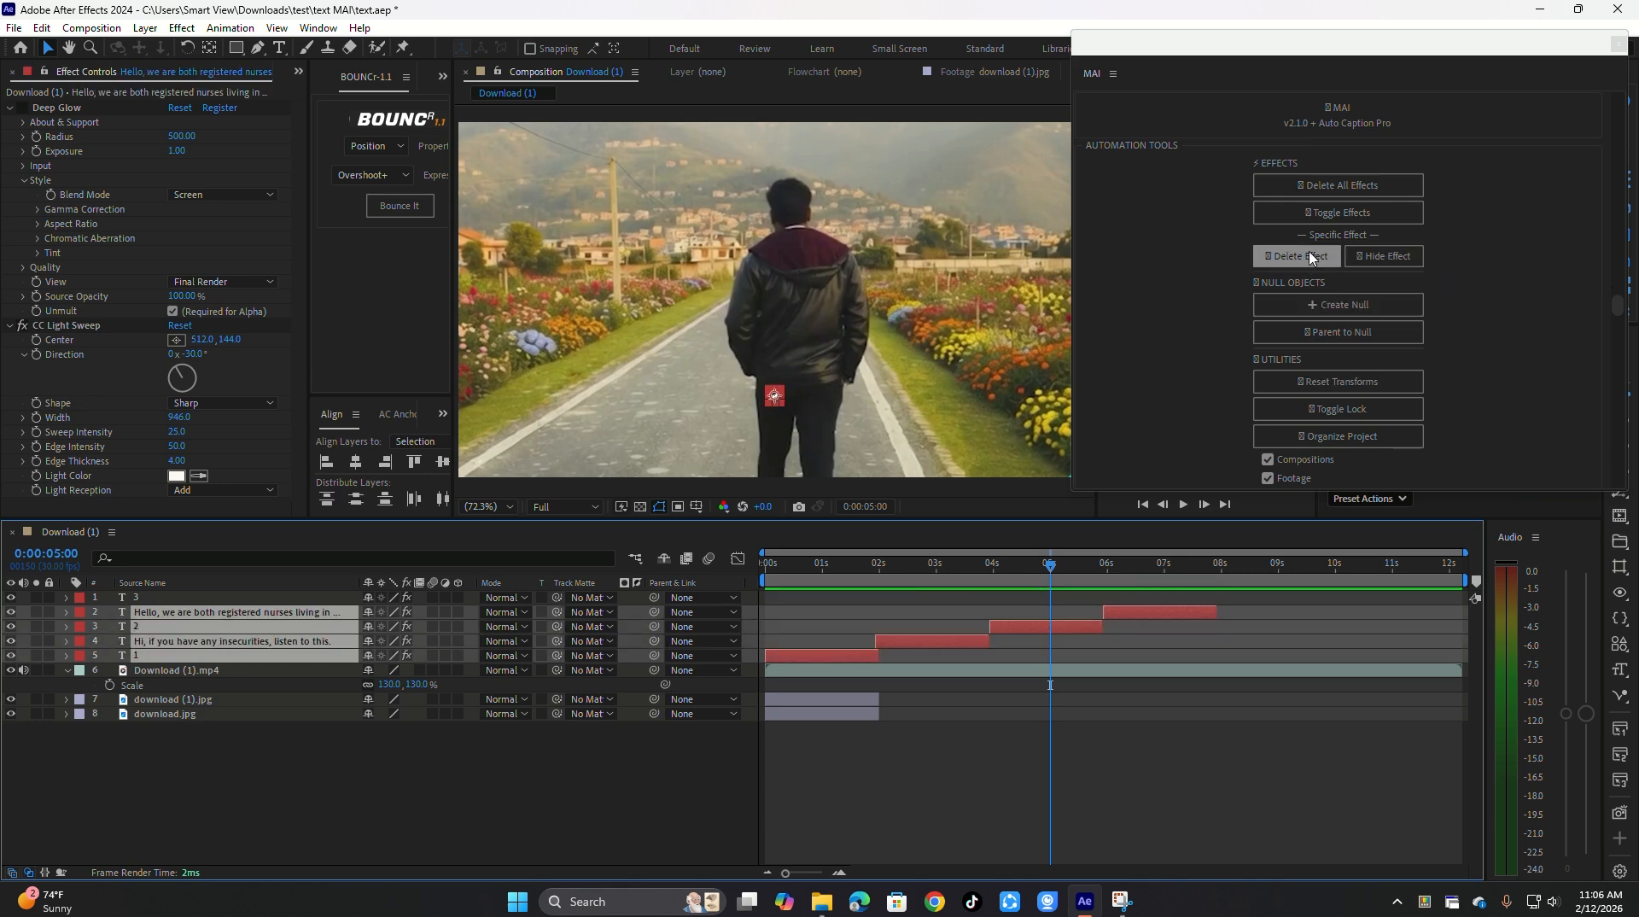
{"action": "left_click", "coordinate": [1364, 258]}
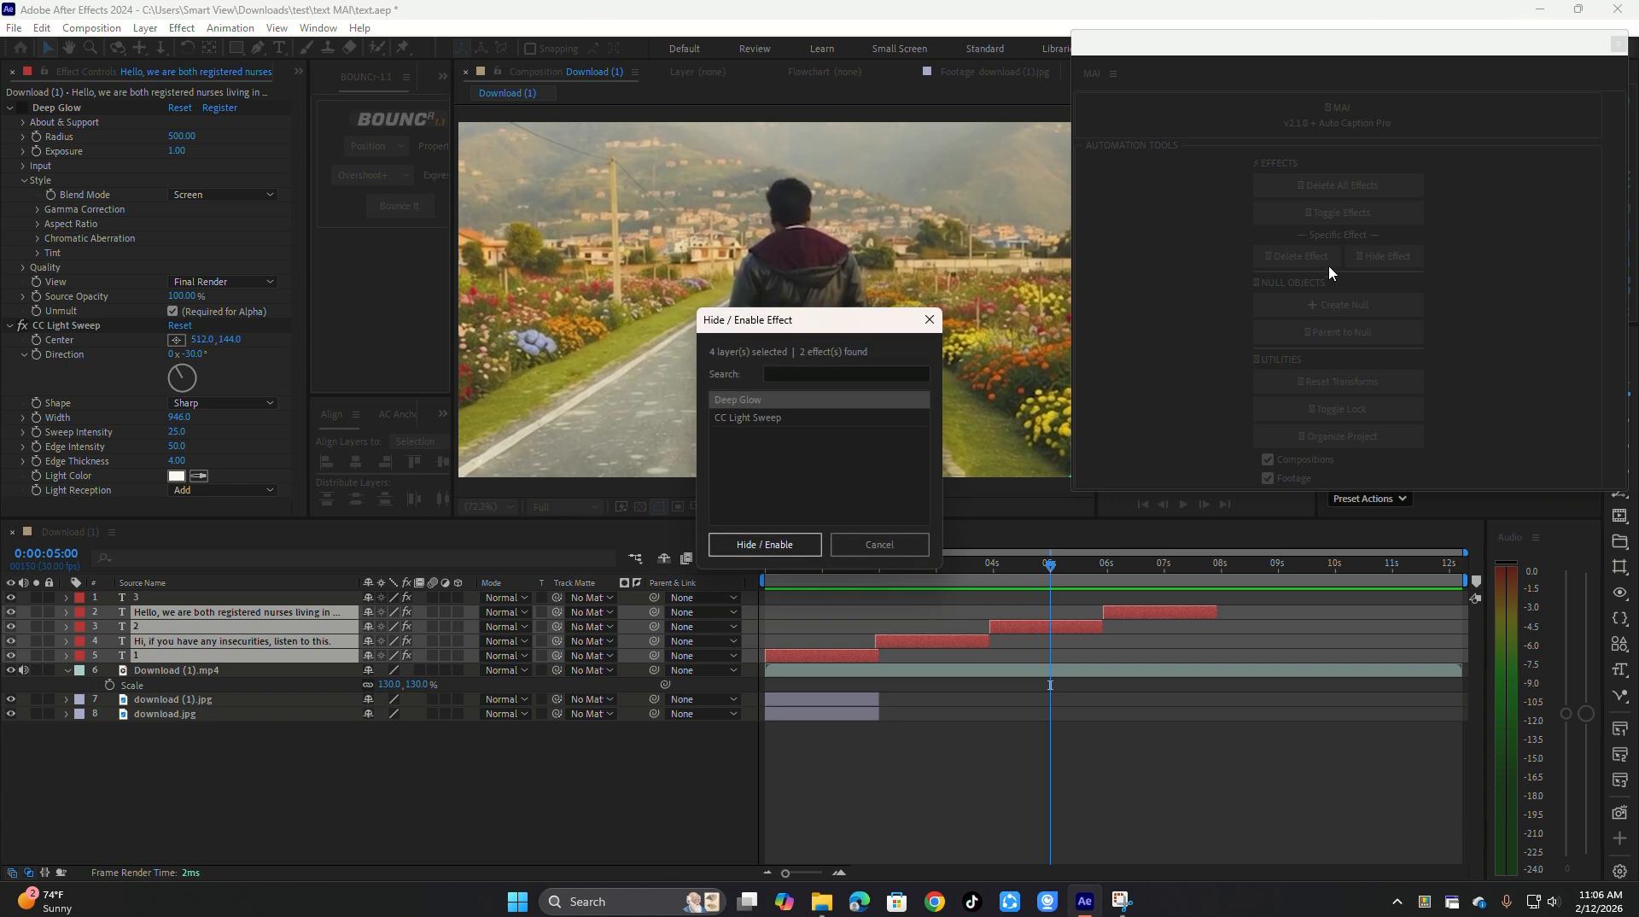
{"action": "left_click", "coordinate": [755, 418]}
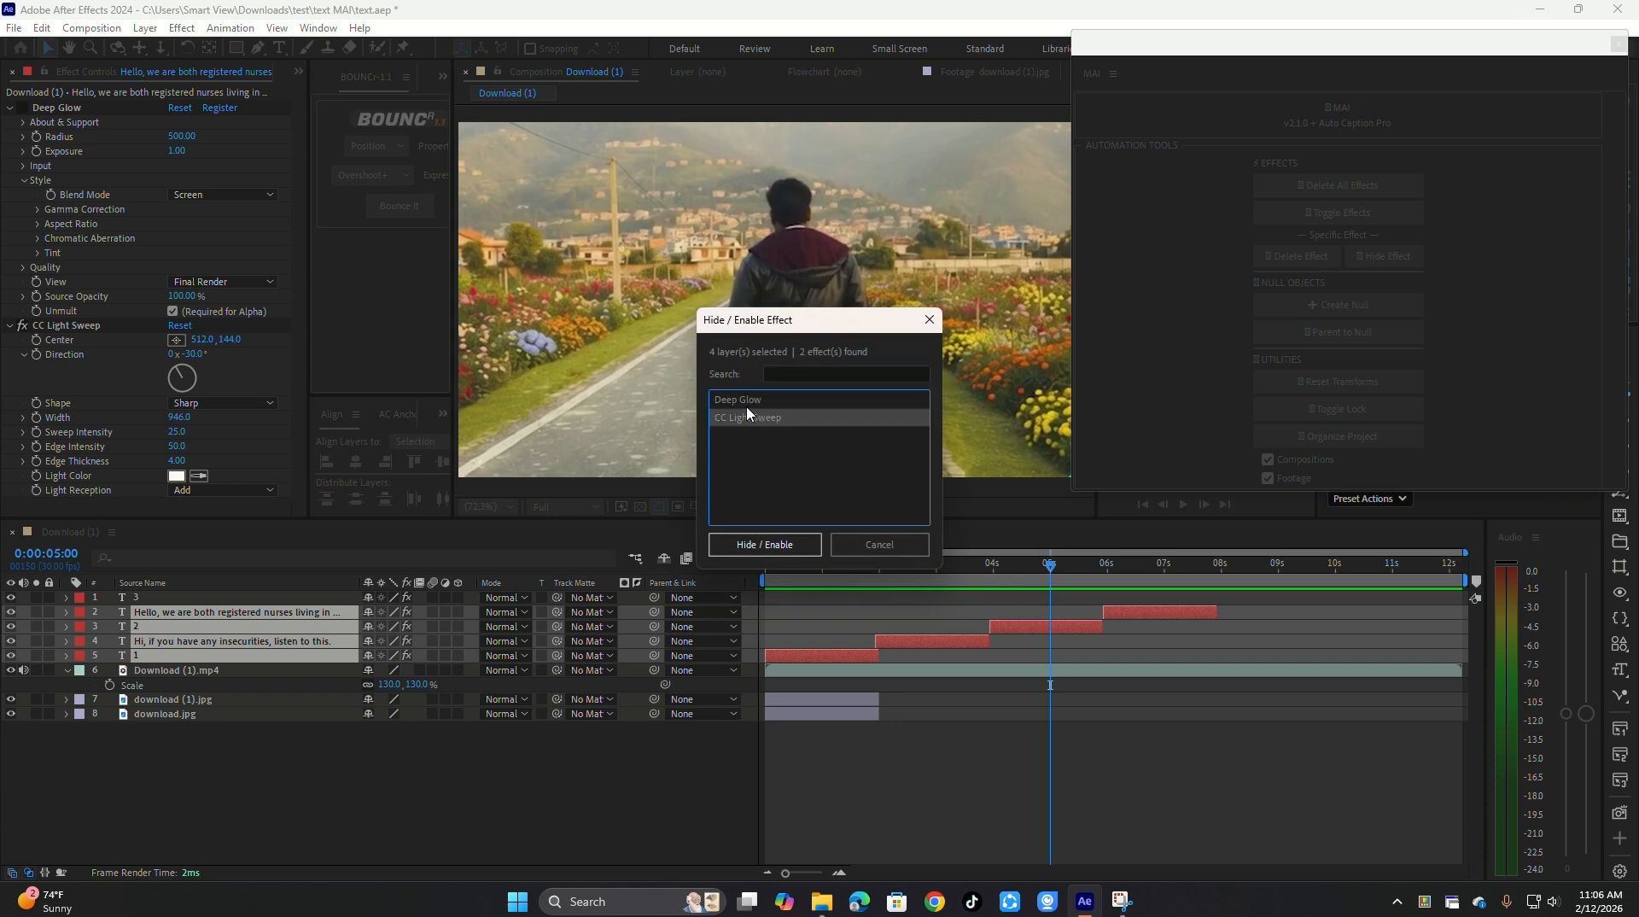
{"action": "left_click", "coordinate": [748, 401]}
{"action": "left_click", "coordinate": [777, 543]}
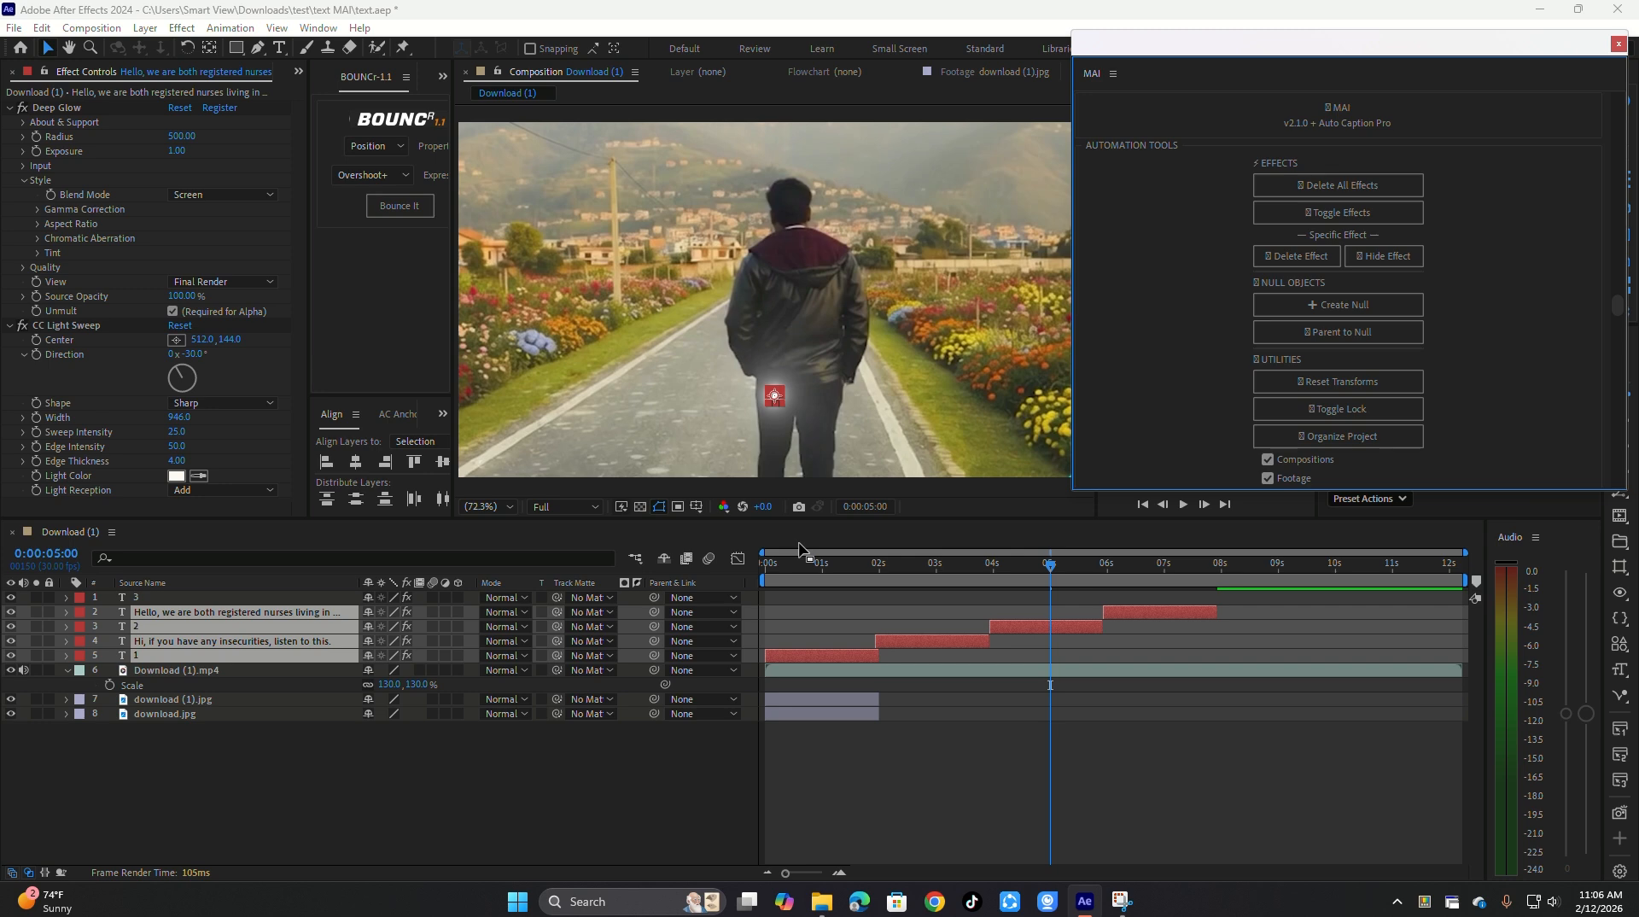
{"action": "left_click", "coordinate": [1366, 257]}
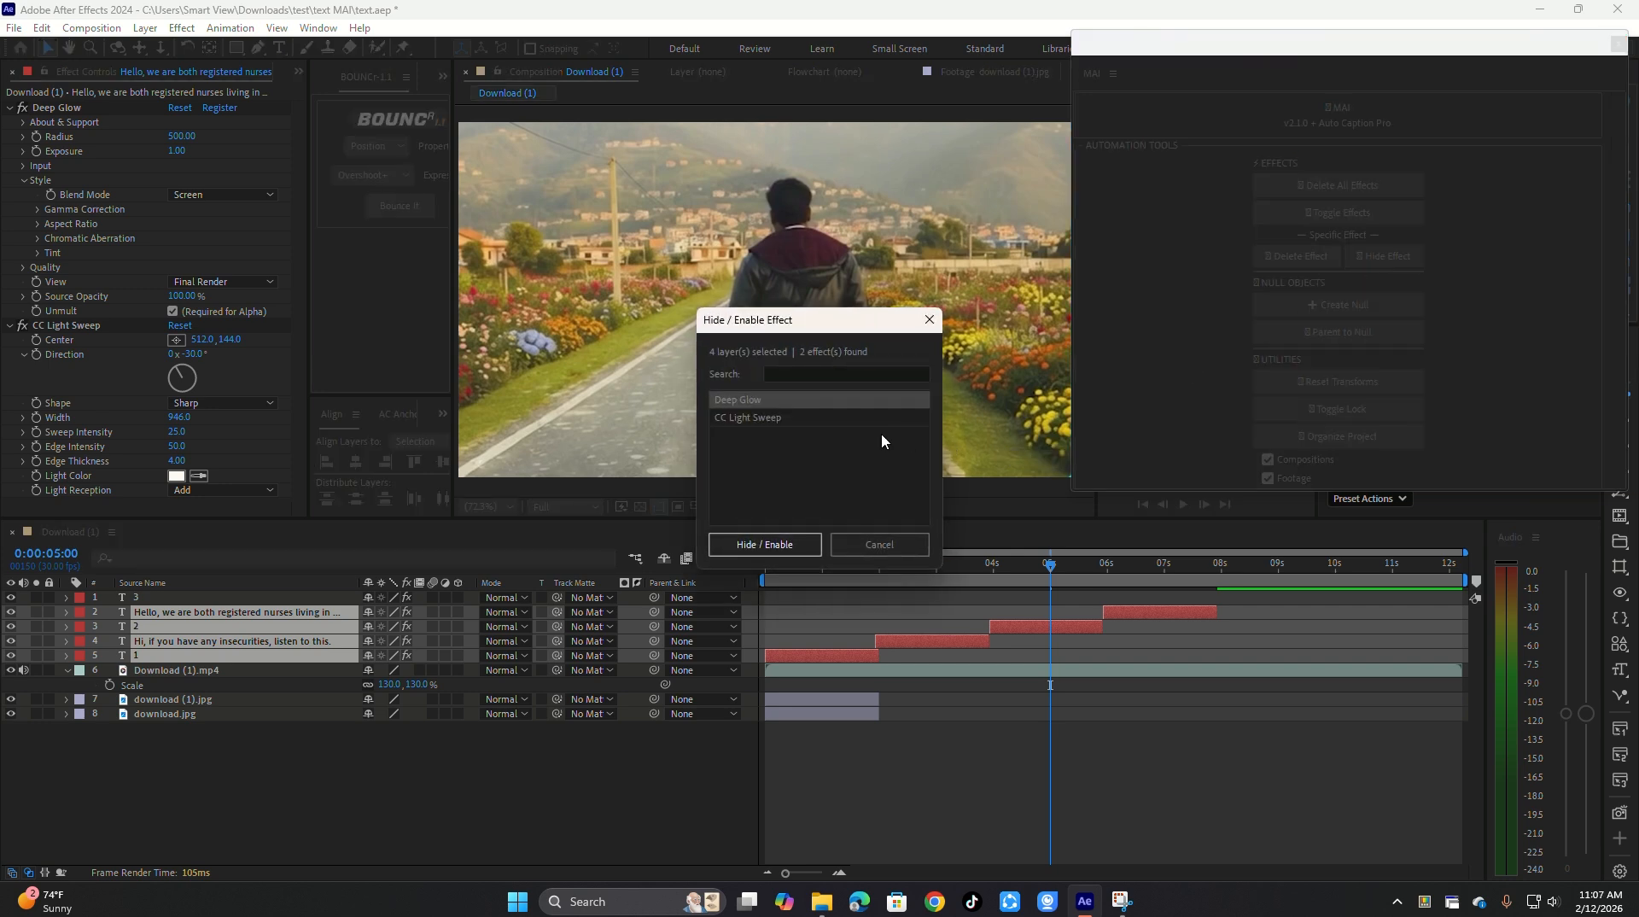
{"action": "left_click", "coordinate": [756, 546]}
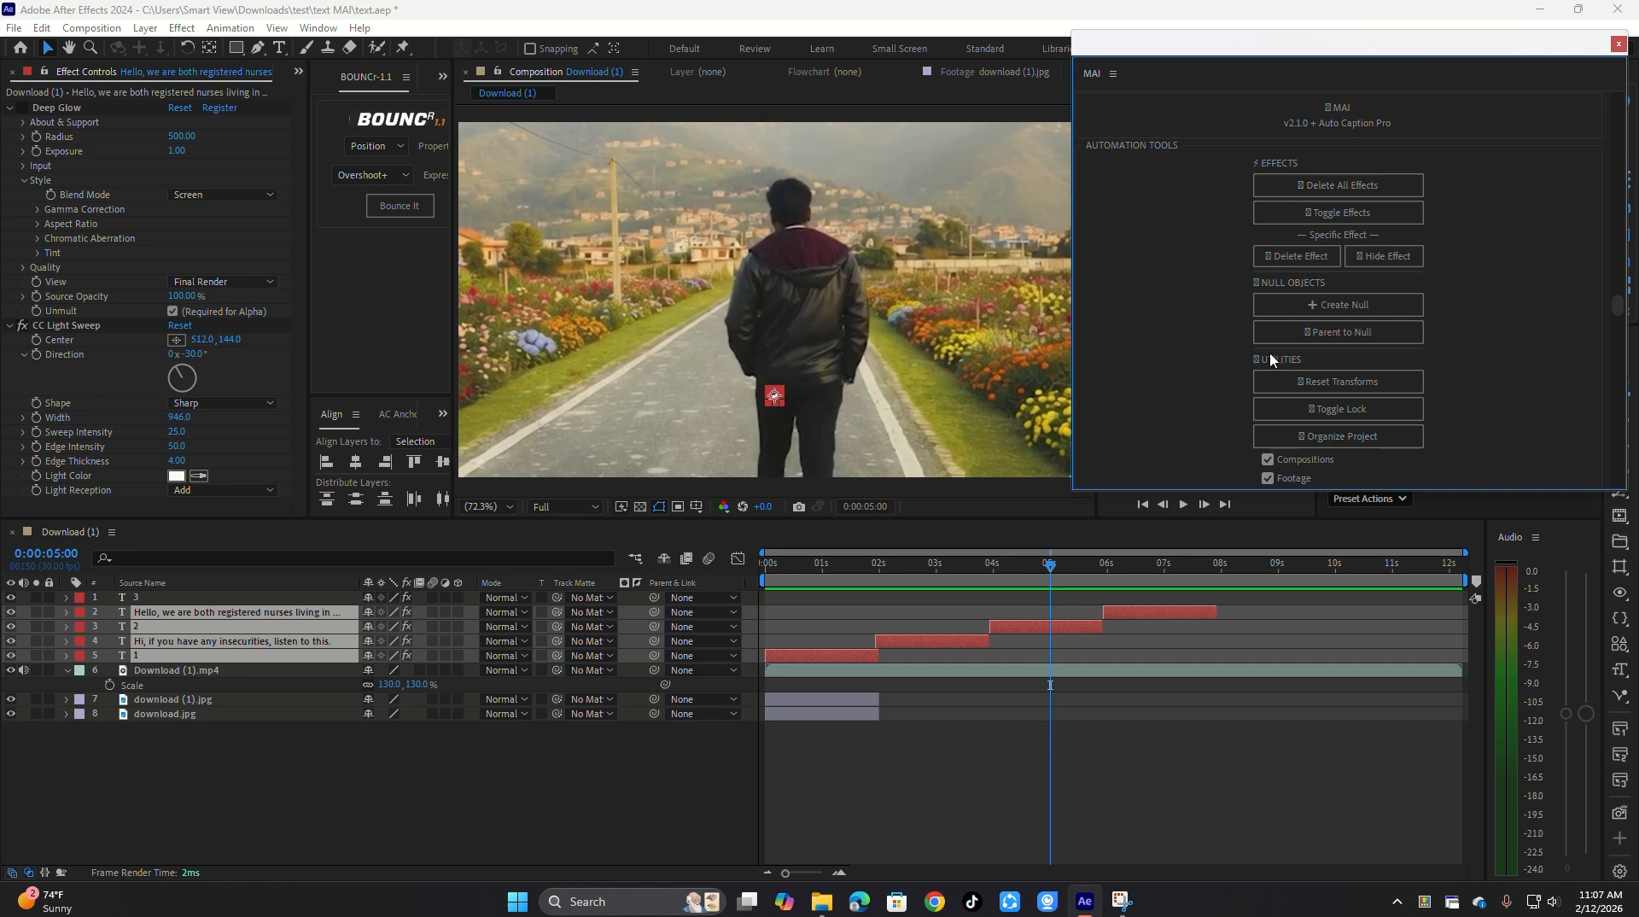
Remove only Deep Glow from the four consecutive caption layers with MAI's Delete Effect and deselect the layers
{"action": "left_click", "coordinate": [1295, 256]}
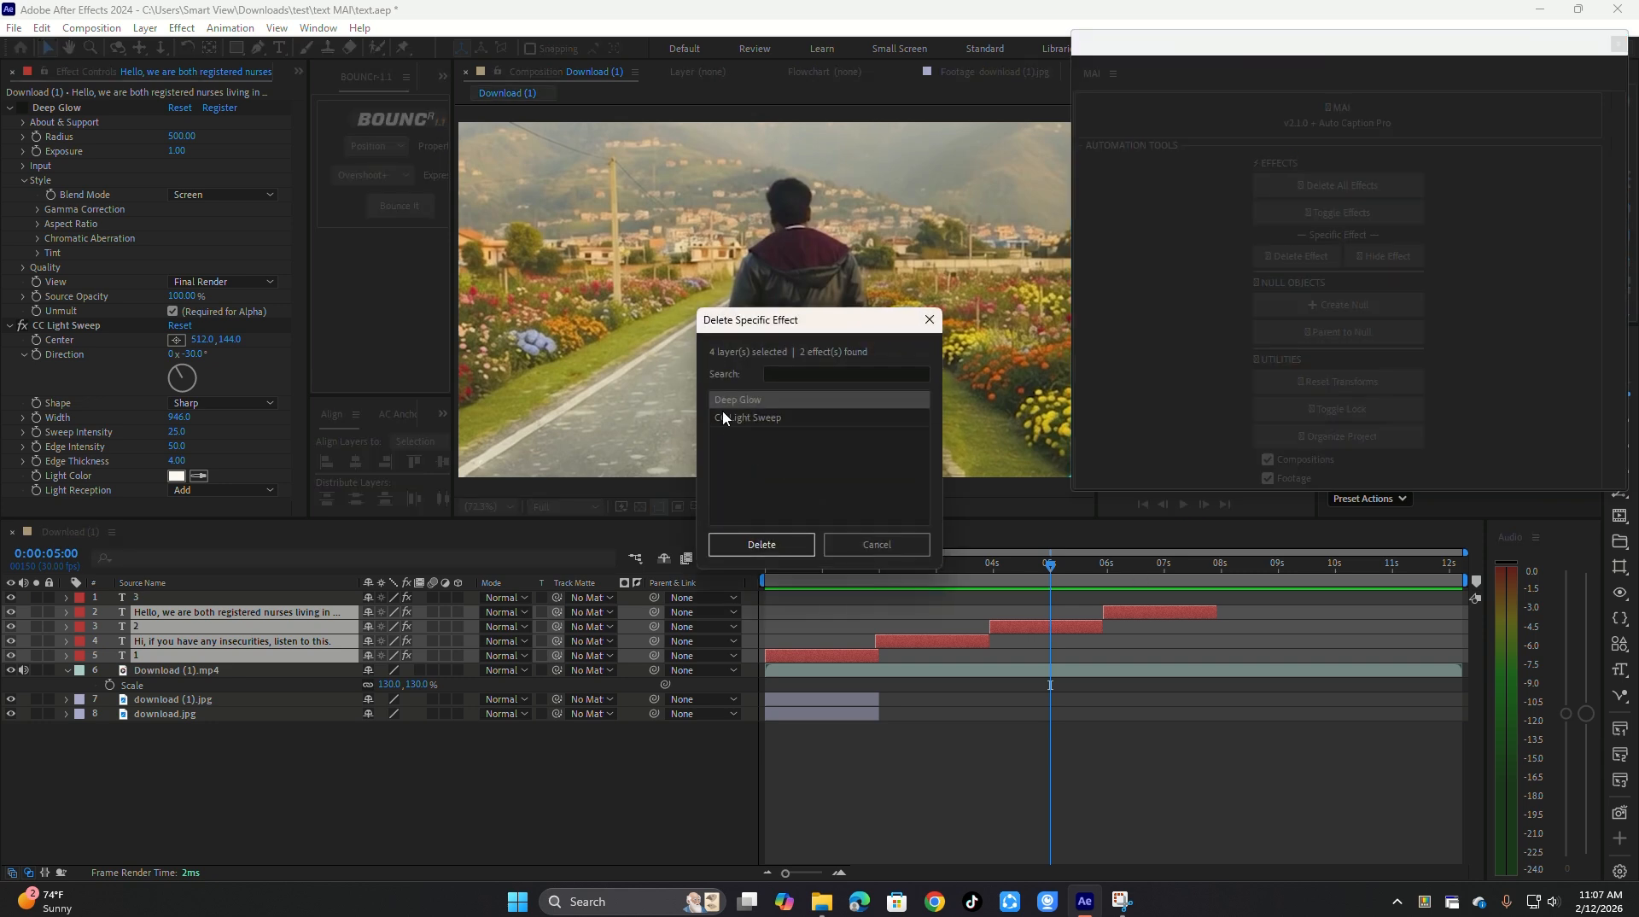
{"action": "left_click", "coordinate": [742, 418]}
{"action": "left_click", "coordinate": [749, 402]}
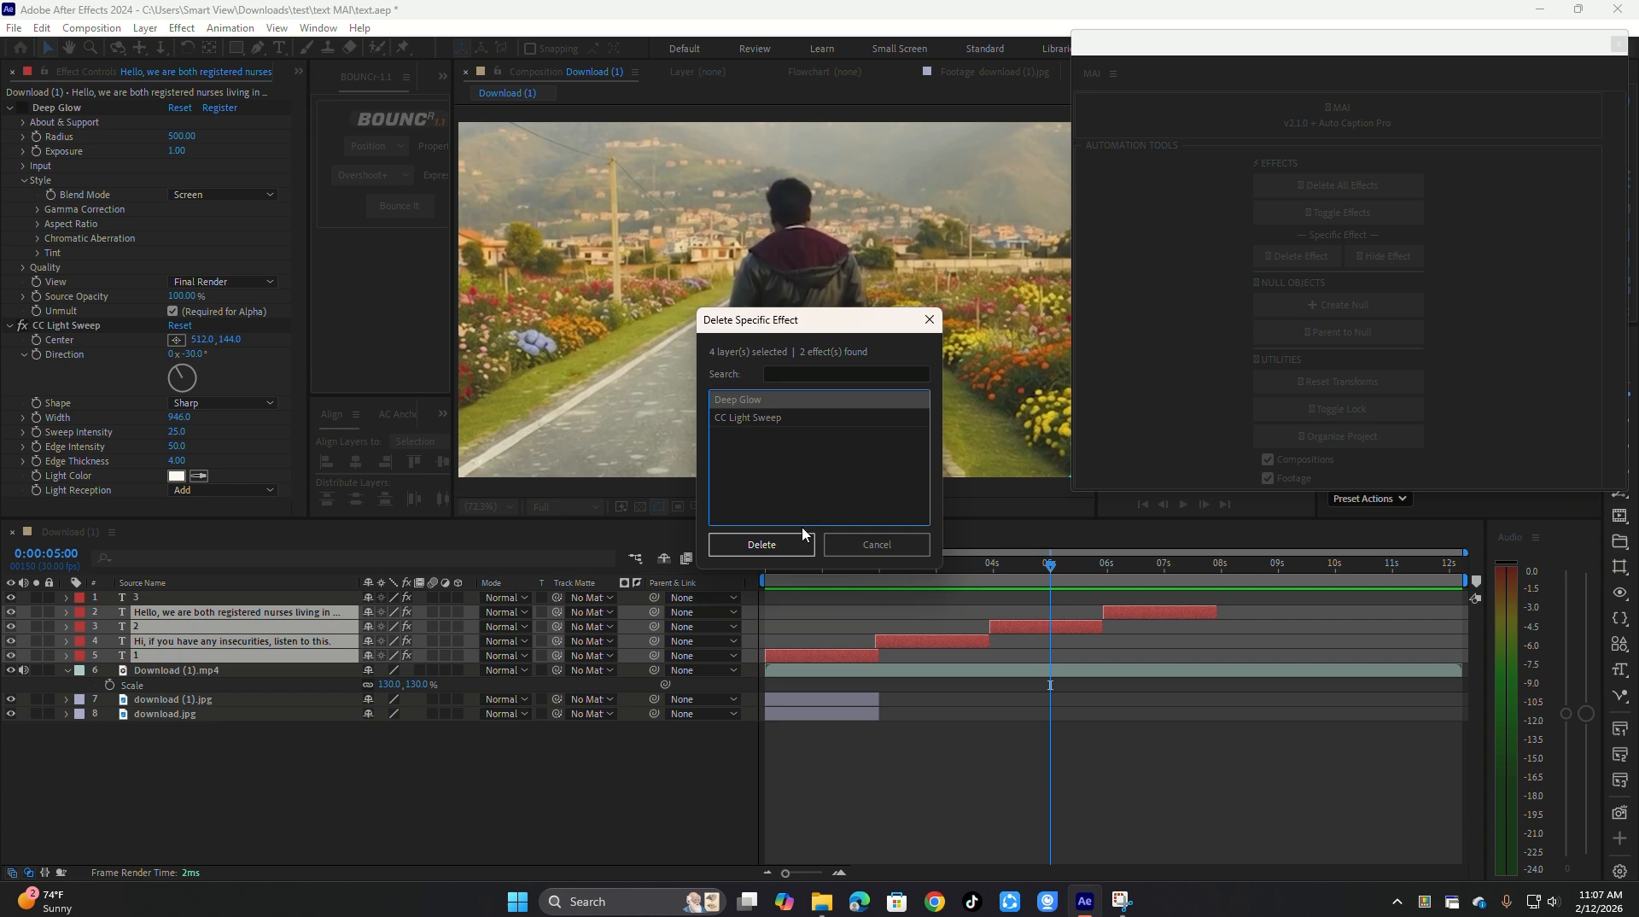
{"action": "left_click", "coordinate": [760, 544]}
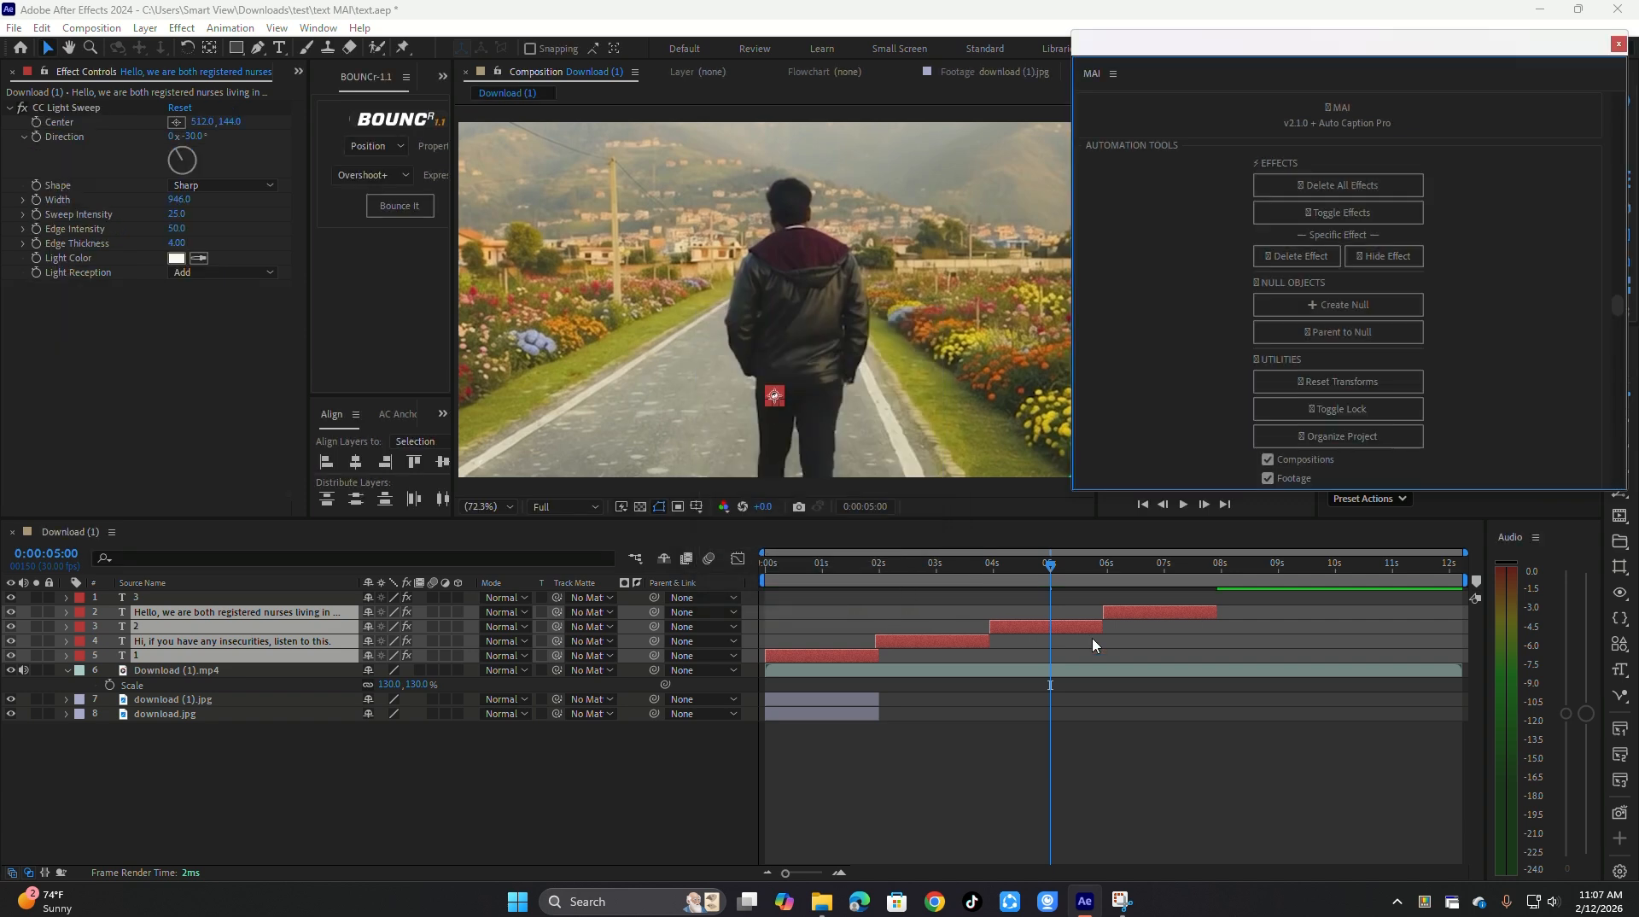
{"action": "left_click", "coordinate": [1204, 745]}
Try MAI's Create Null without a selected layer and with caption layer "3" selected, and undo the result
{"action": "left_click", "coordinate": [1359, 306]}
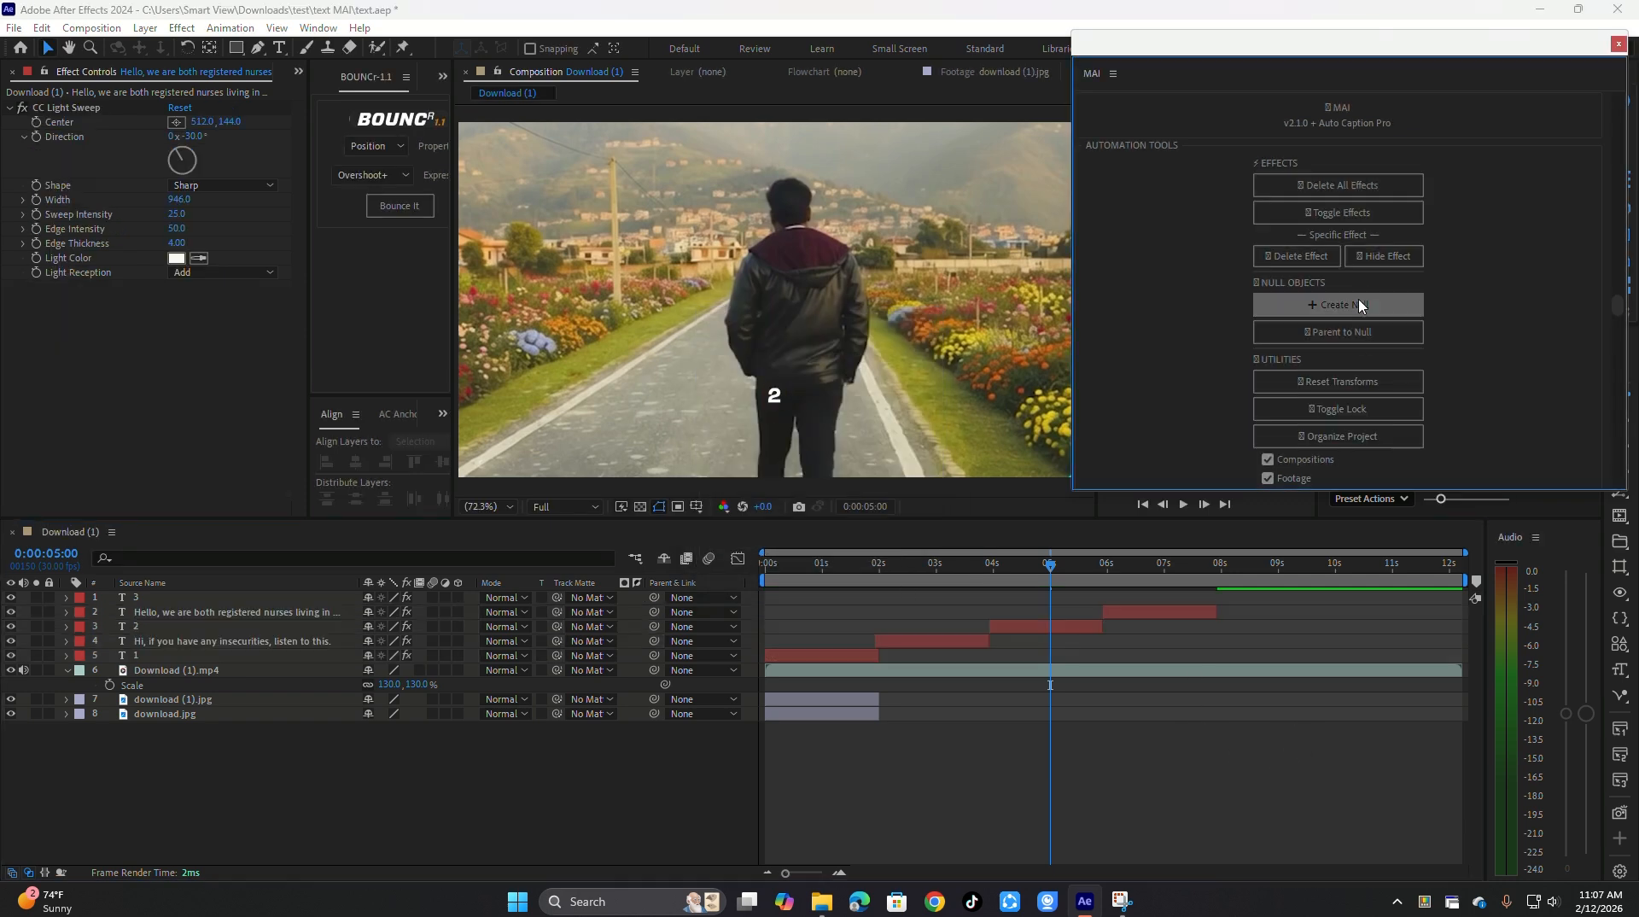
{"action": "left_click", "coordinate": [884, 510]}
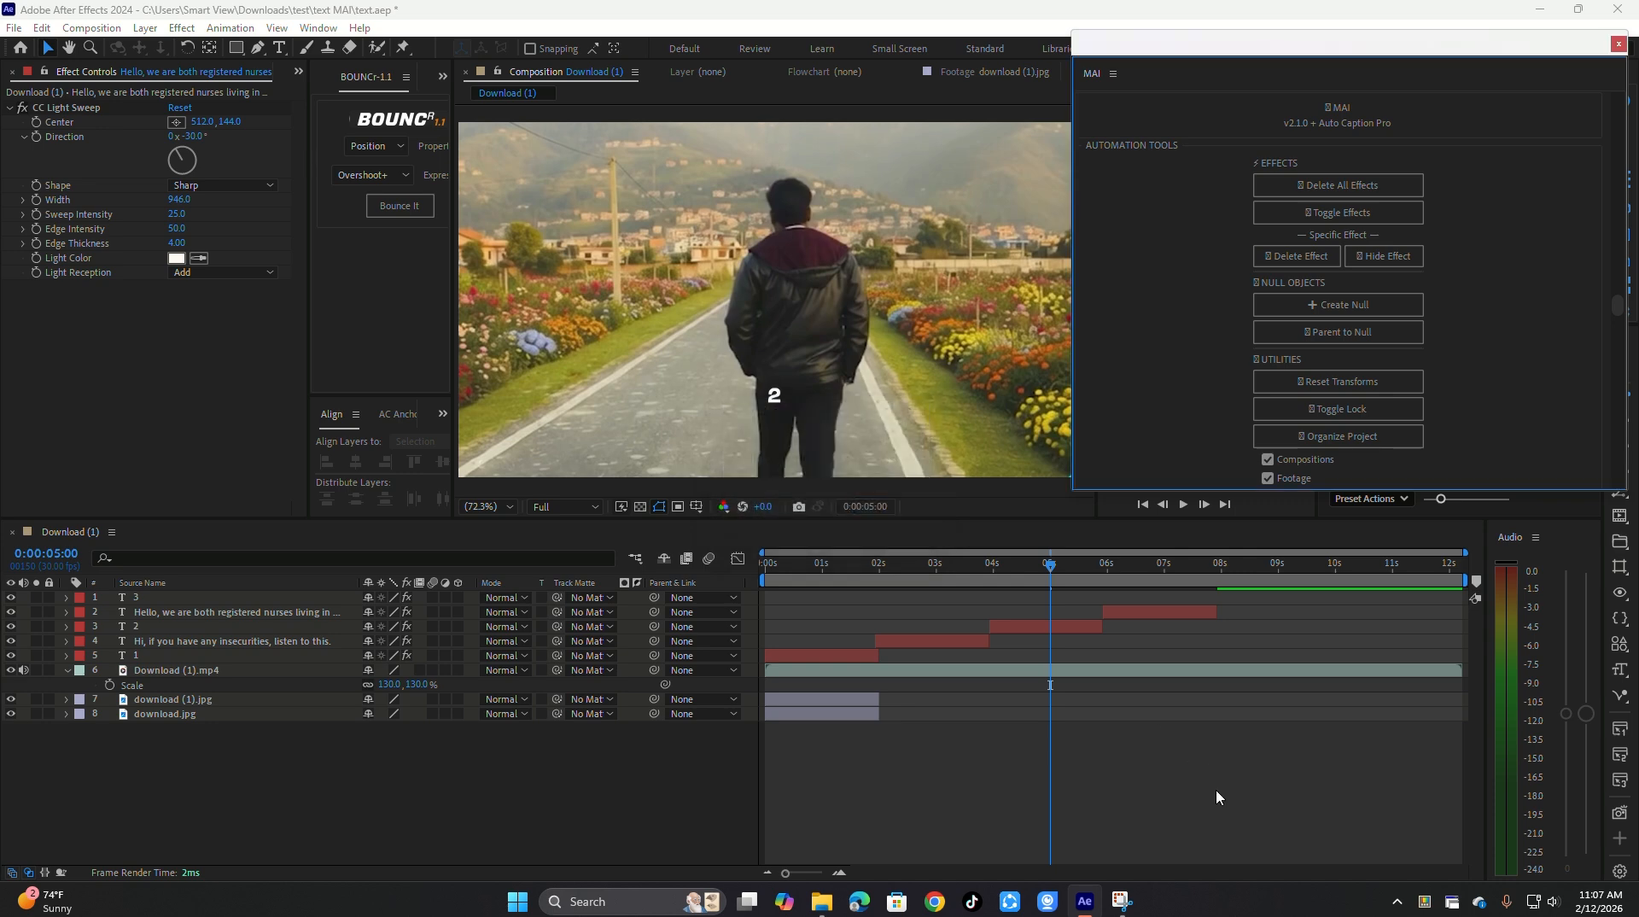
{"action": "left_click", "coordinate": [1327, 306]}
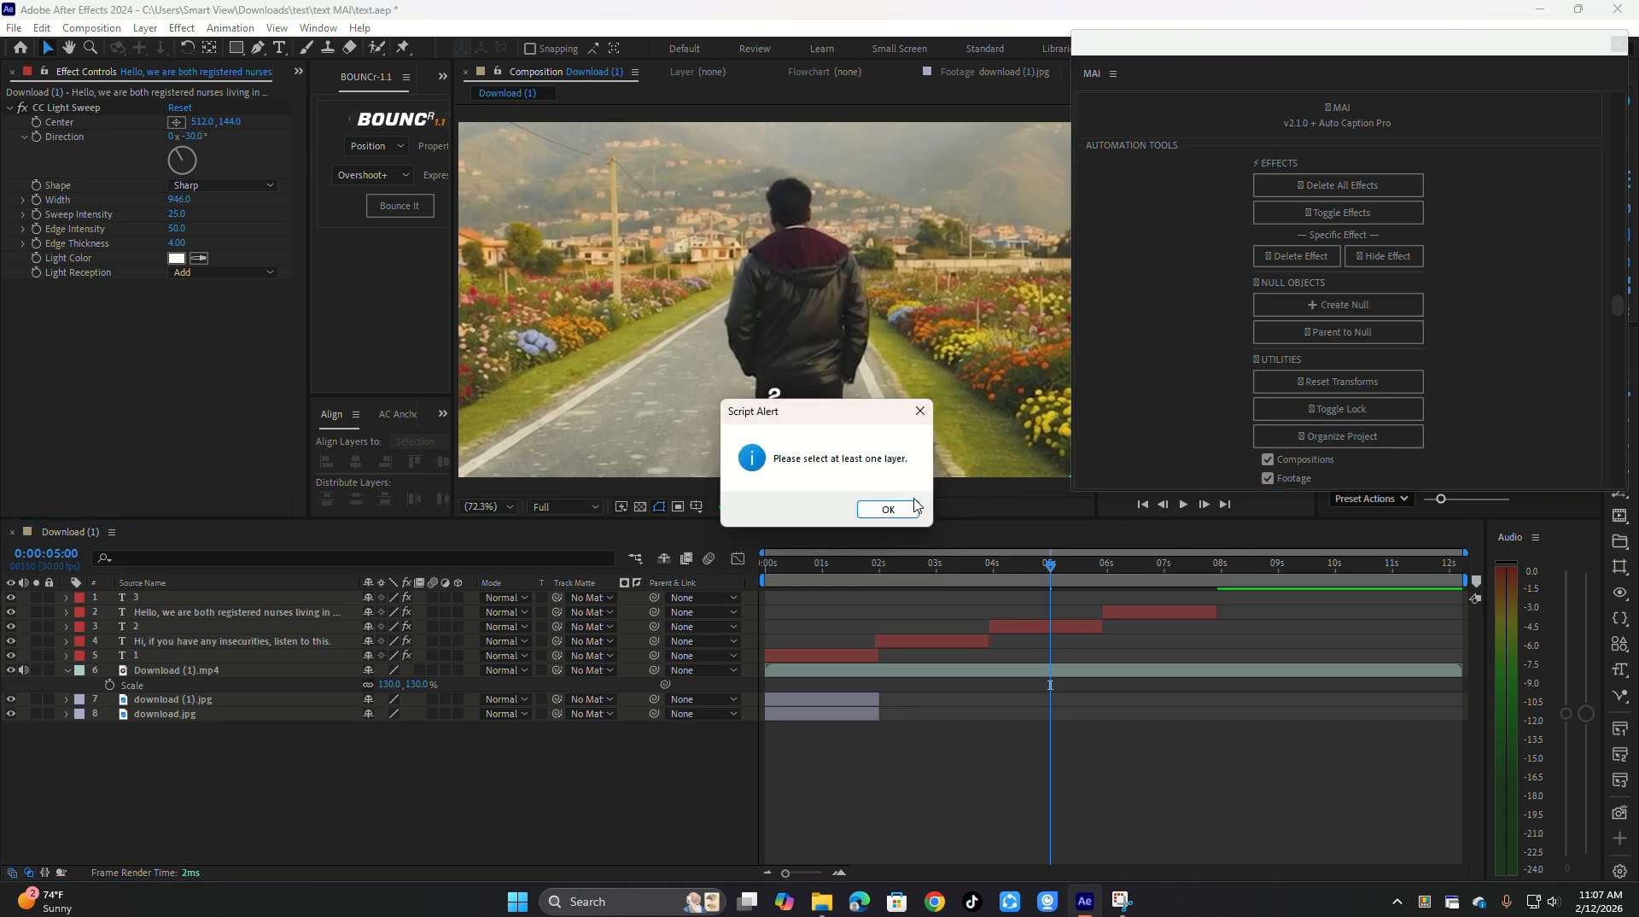
{"action": "left_click", "coordinate": [883, 509]}
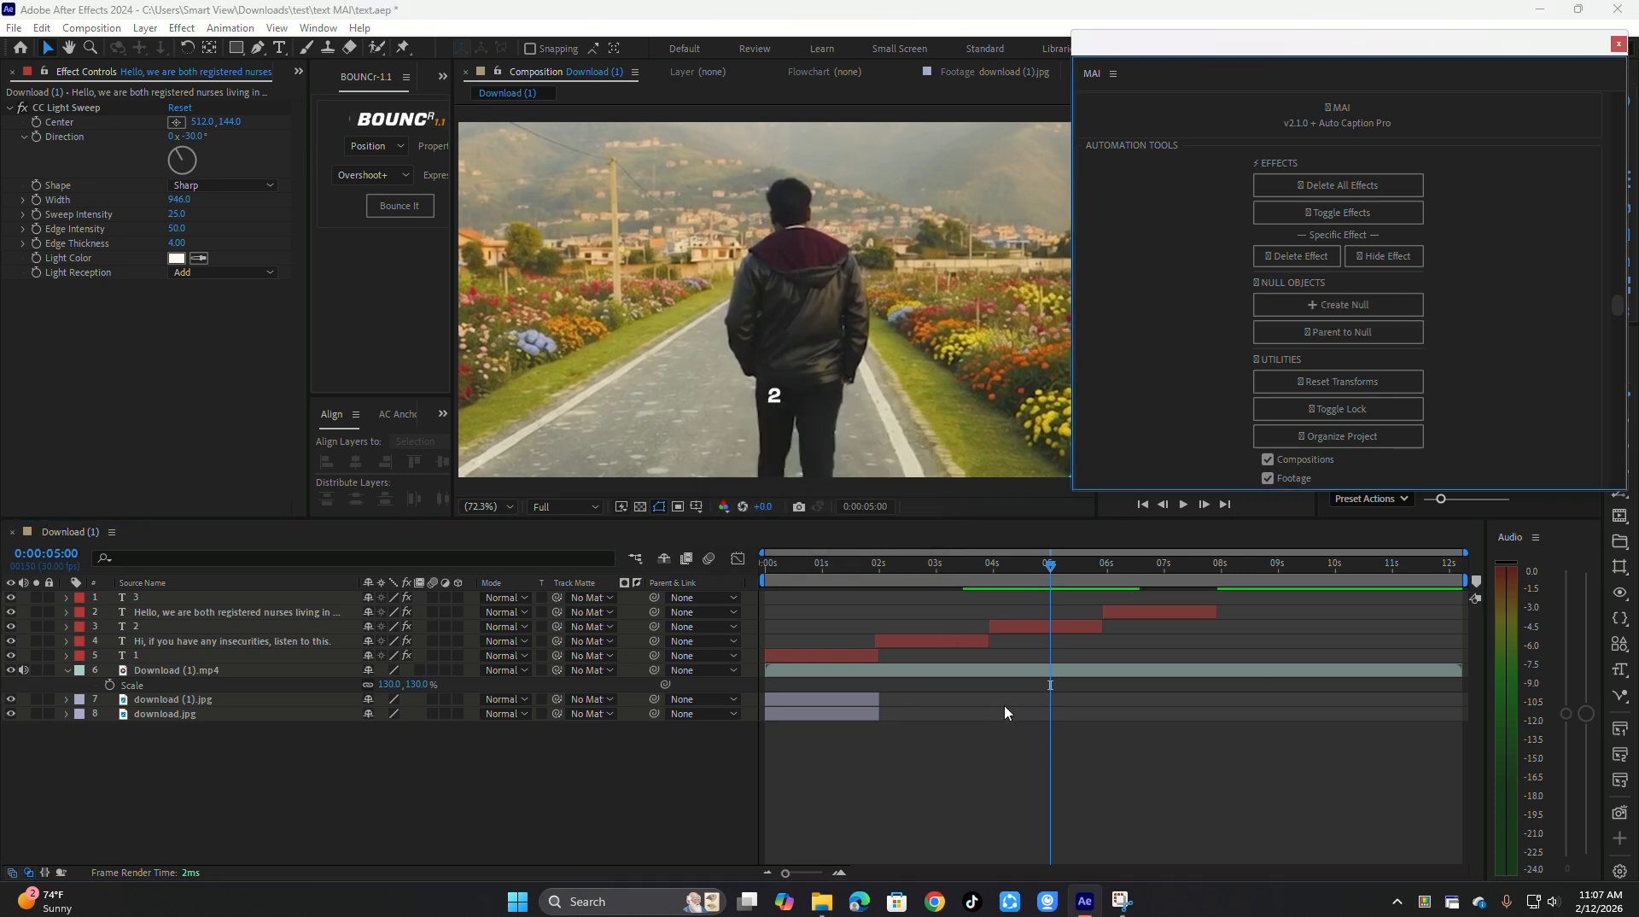
{"action": "left_click", "coordinate": [246, 600]}
{"action": "left_click", "coordinate": [1366, 306]}
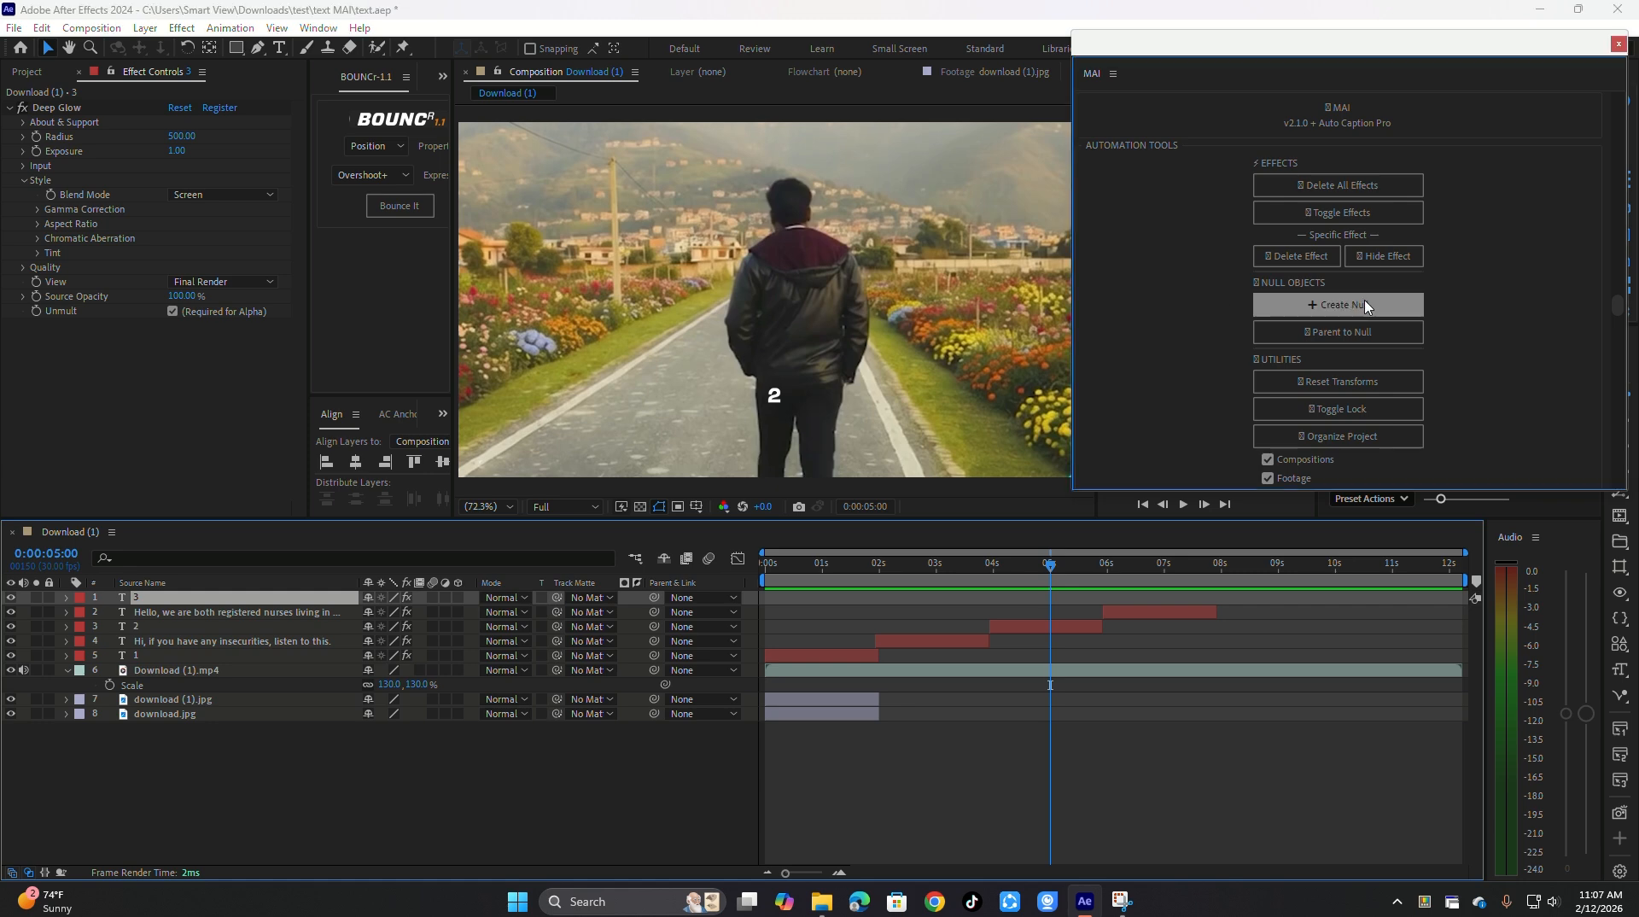
{"action": "key", "text": "ctrl+z"}
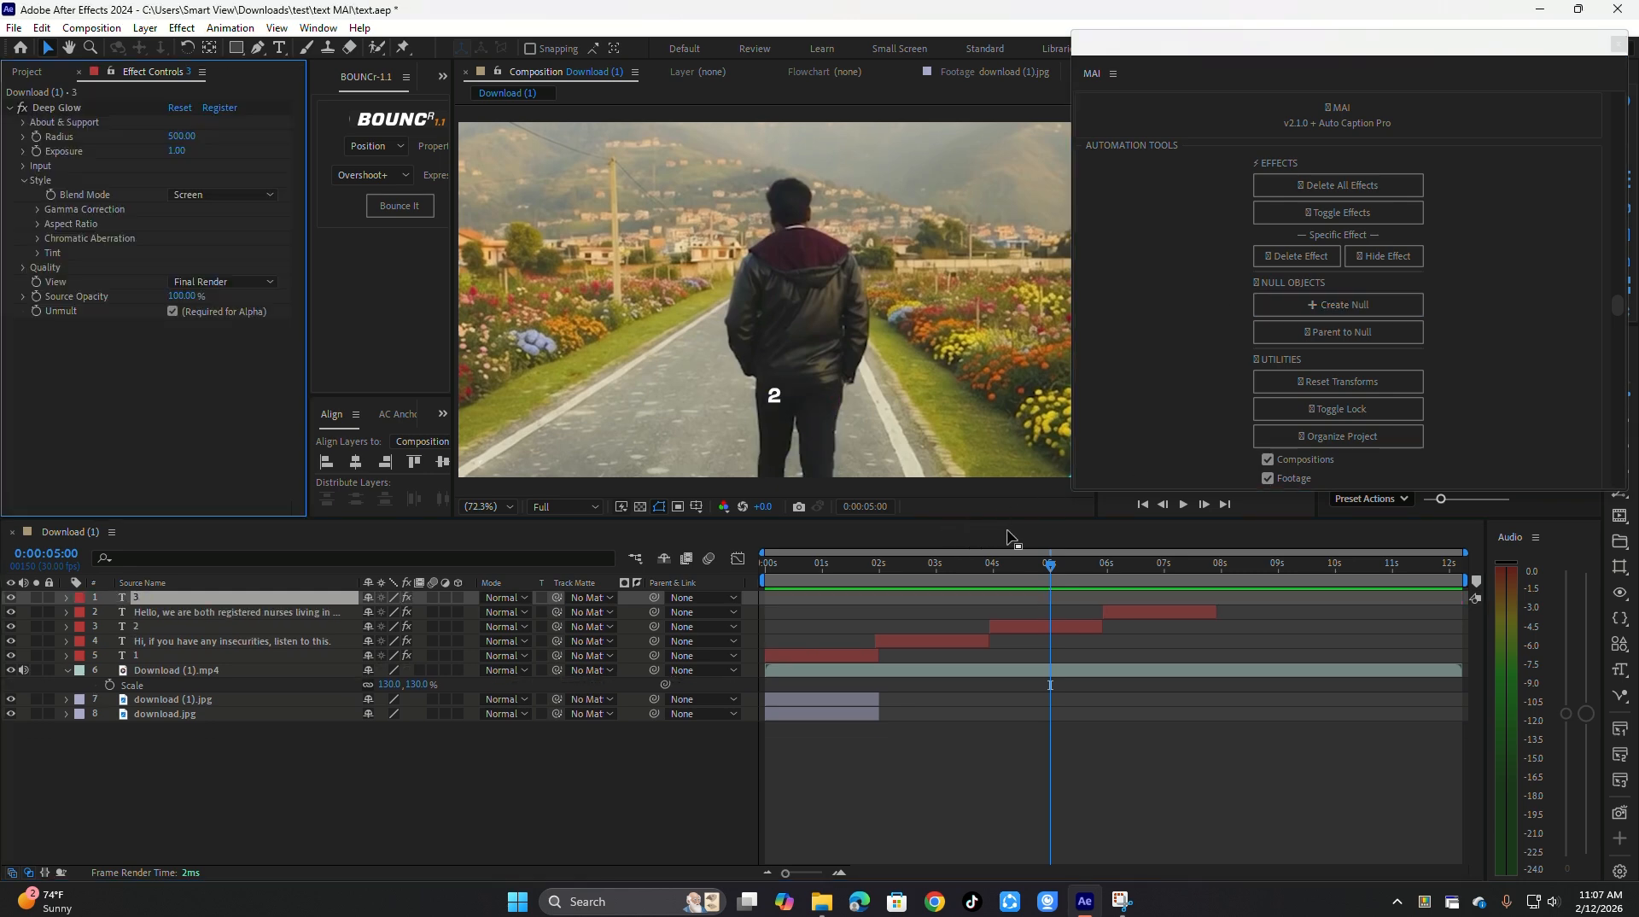
Parent the four caption layers from "1" up to "Hello" to a new null with MAI's Parent to Null
{"action": "left_click", "coordinate": [847, 639]}
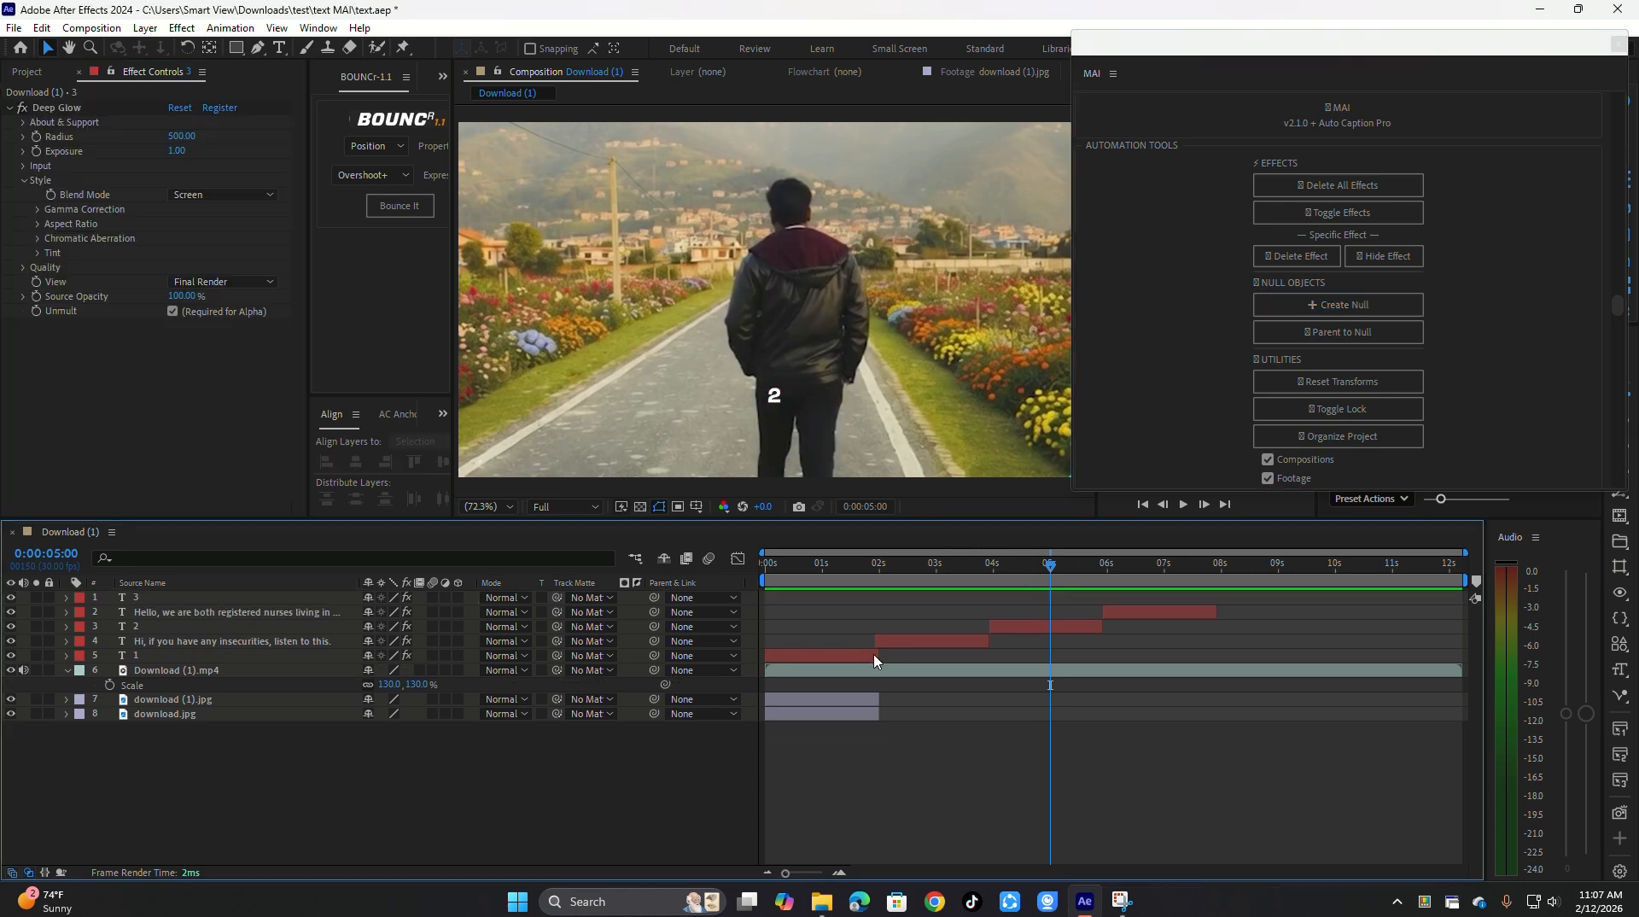
{"action": "left_click", "coordinate": [862, 656]}
{"action": "left_click", "coordinate": [1145, 612], "text": "shift"}
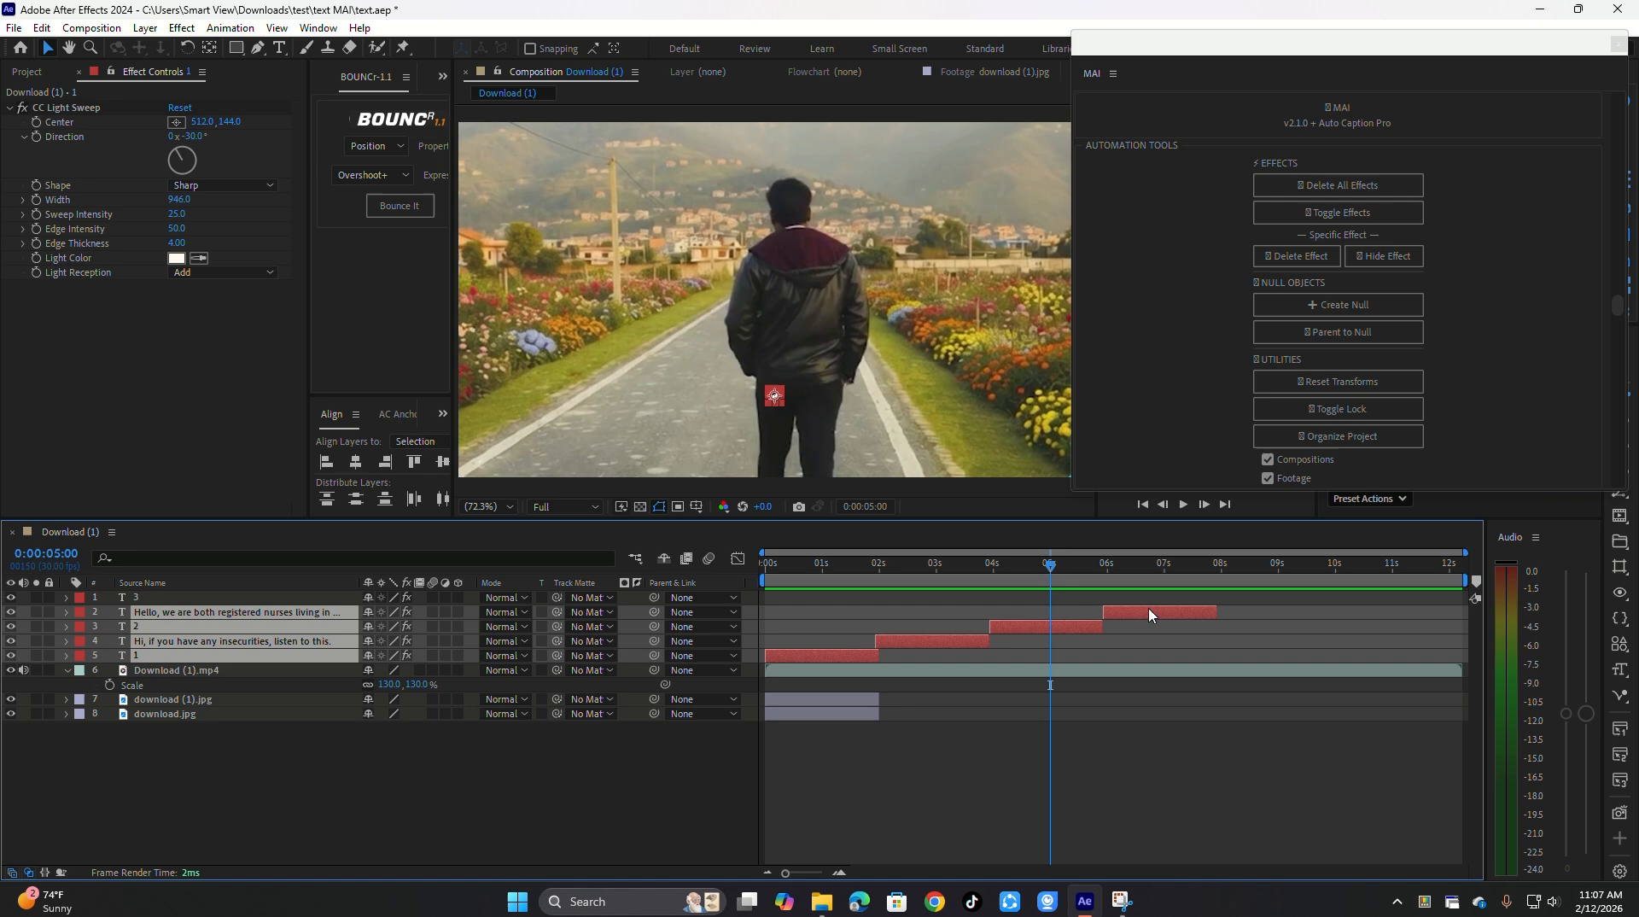
{"action": "left_click", "coordinate": [1345, 333]}
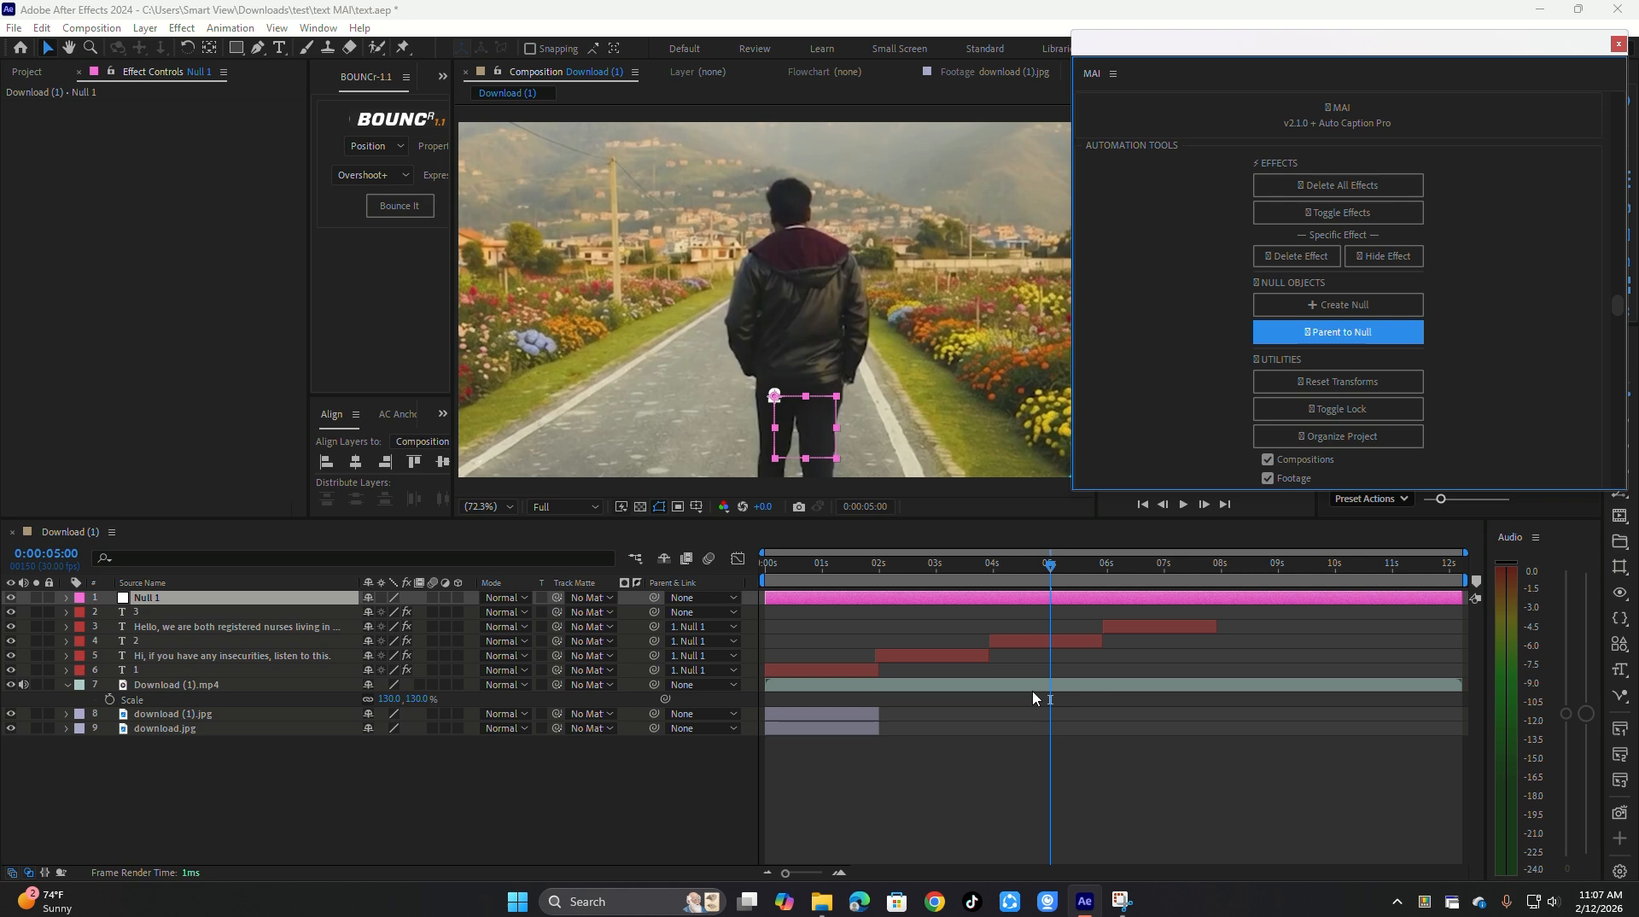
Nudge the Download (1).mp4 layer about 100 px upward and restore its default transforms with MAI's Reset Transforms
{"action": "left_click", "coordinate": [1031, 690]}
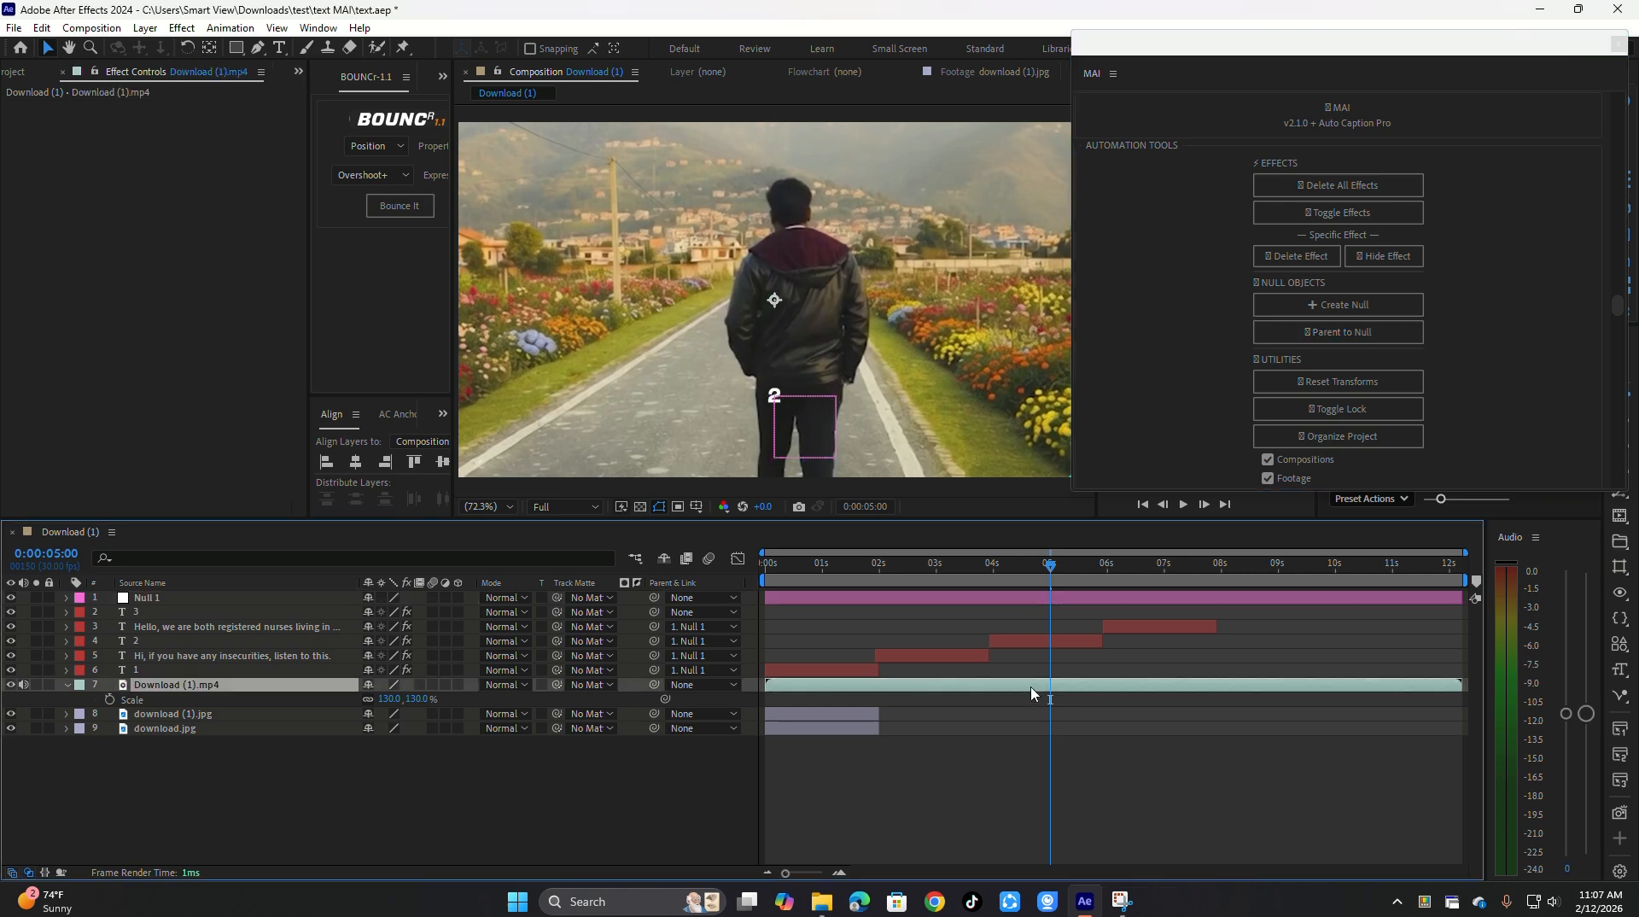
{"action": "key", "text": "shift+Up"}
{"action": "key", "text": "shift+Up"}
{"action": "key", "text": "shift+Up"}
{"action": "key", "text": "shift+Up"}
{"action": "key", "text": "shift+Up"}
{"action": "key", "text": "shift+Up"}
{"action": "key", "text": "shift+Up"}
{"action": "key", "text": "shift+Up"}
{"action": "key", "text": "shift+Up"}
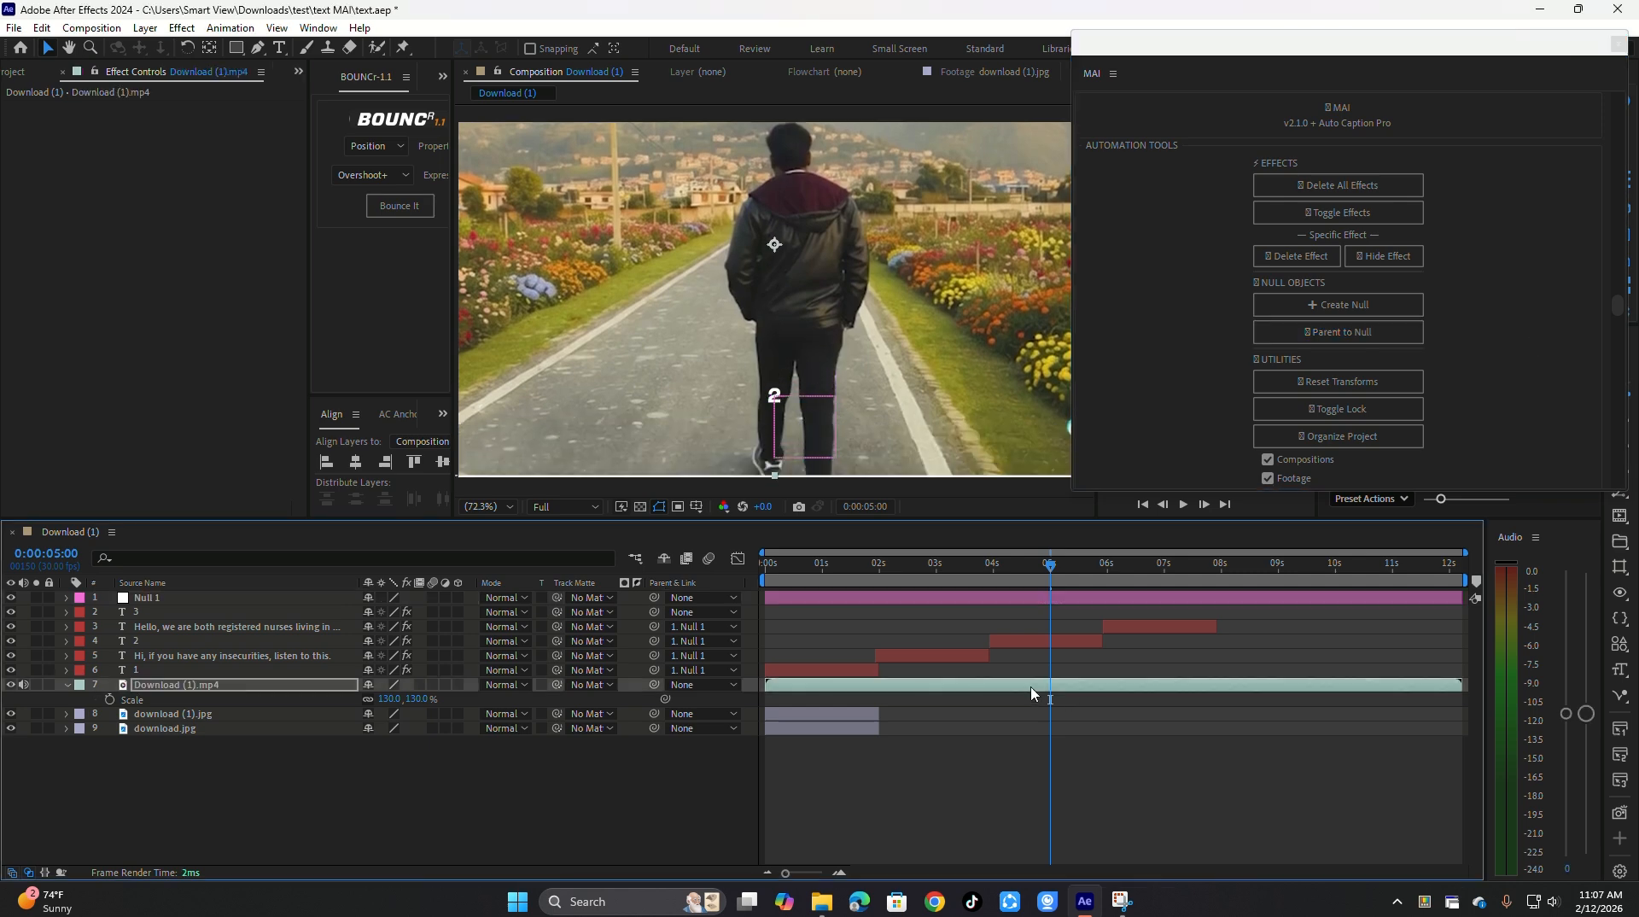
{"action": "key", "text": "shift+Up"}
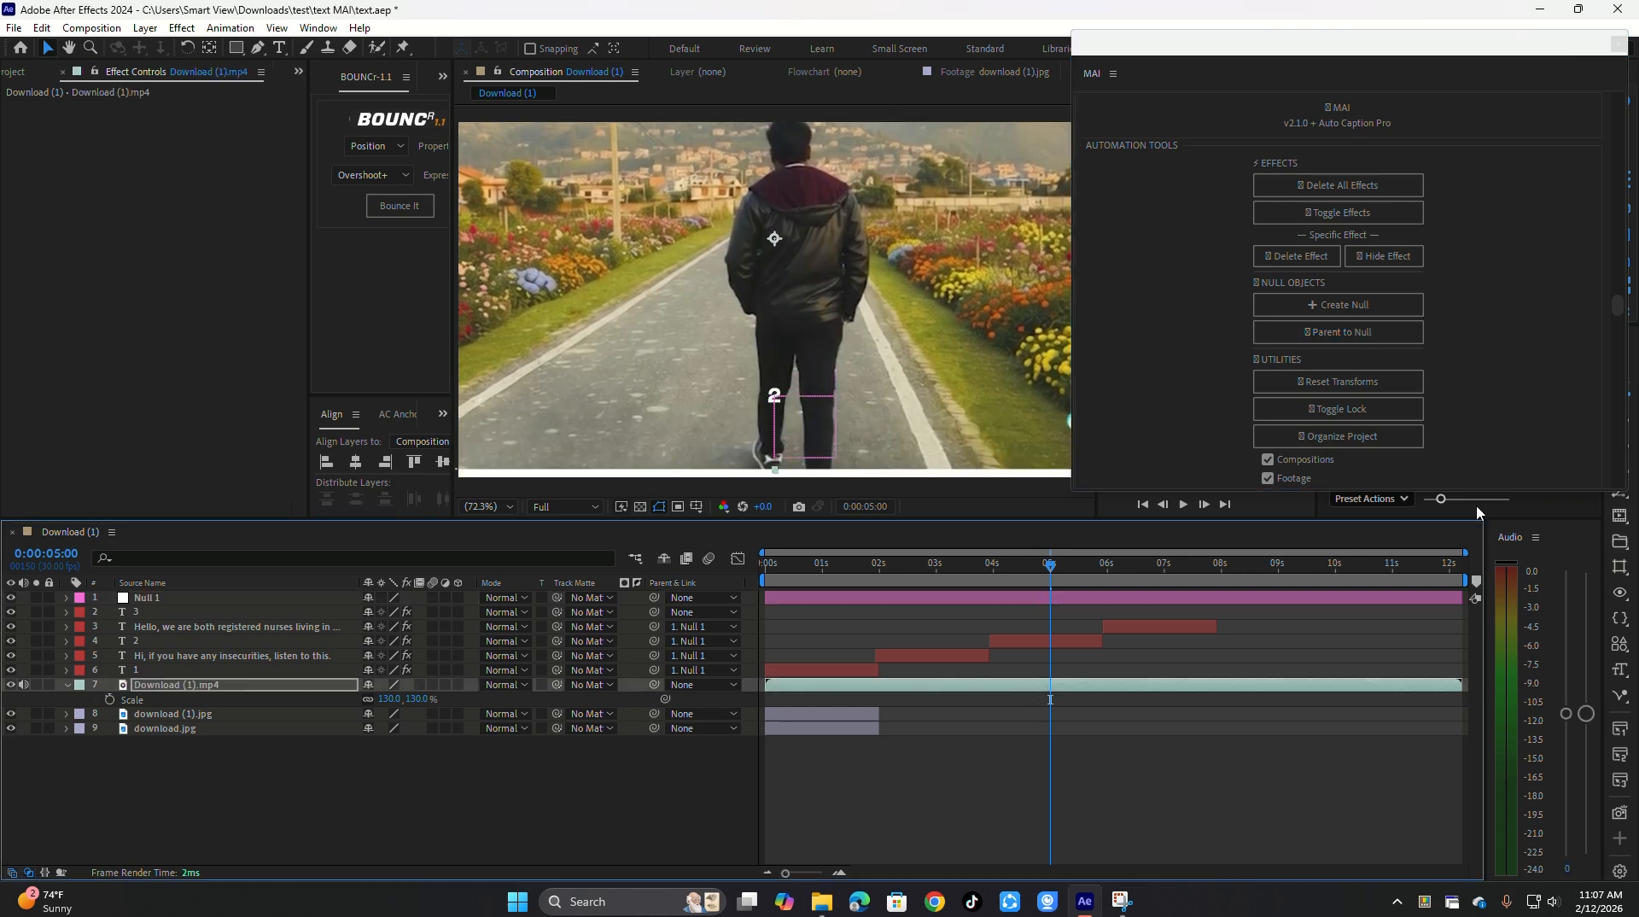
{"action": "left_click", "coordinate": [1384, 386]}
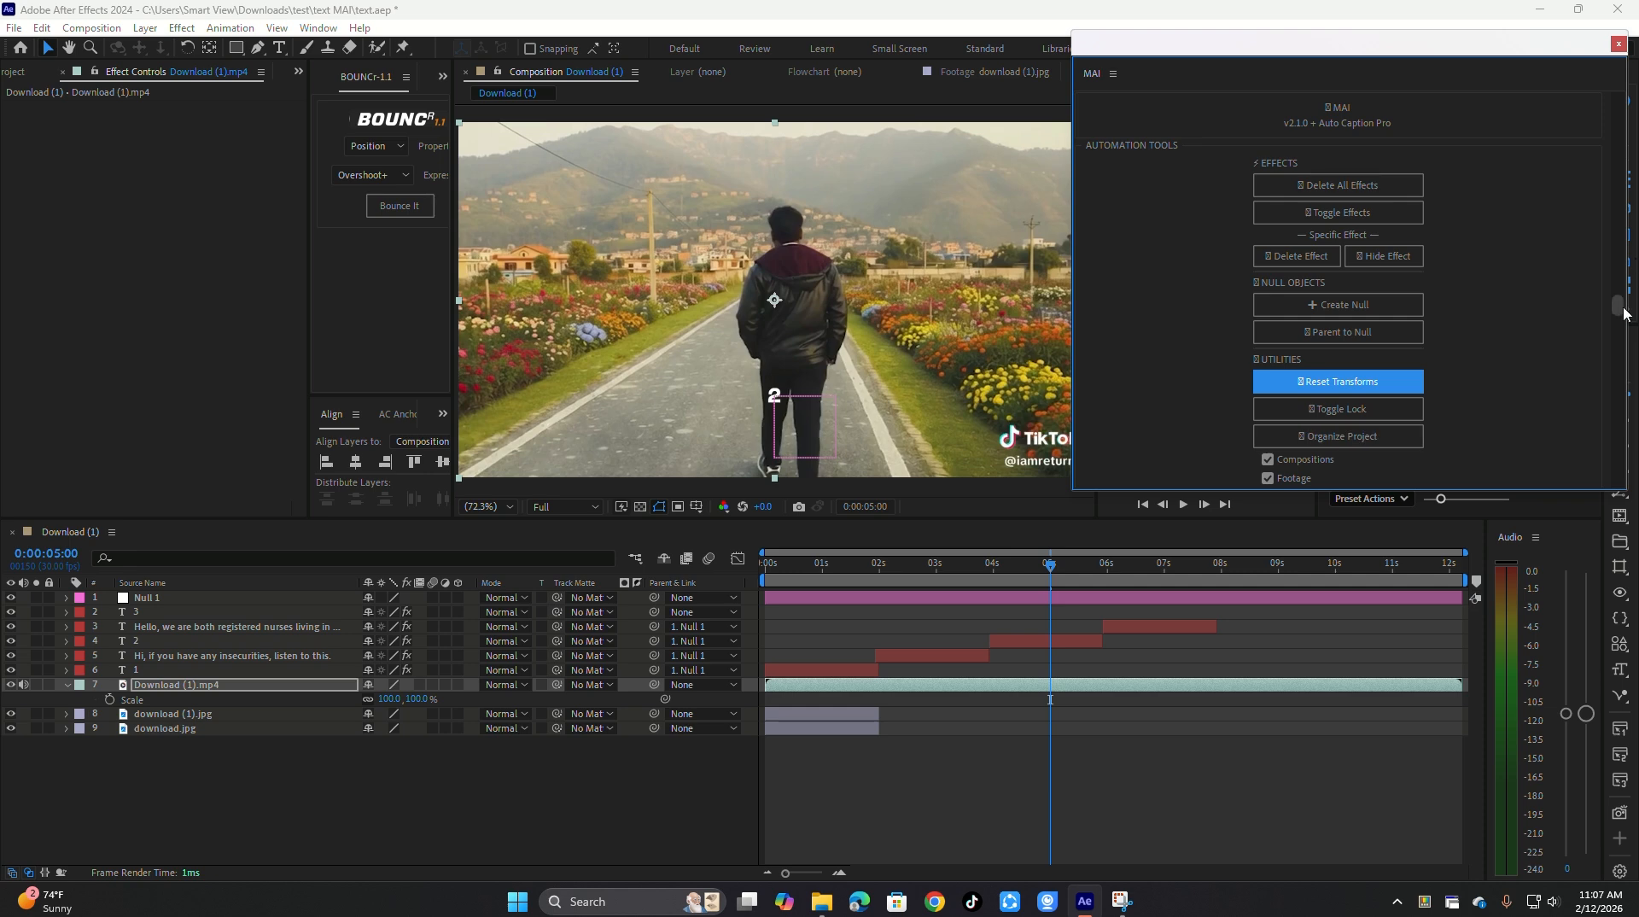
Look through the MAI panel down to its Project Collector section and footer, and move the floating panel clear of the composition image
{"action": "left_click_drag", "start_coordinate": [1618, 306], "coordinate": [1628, 475]}
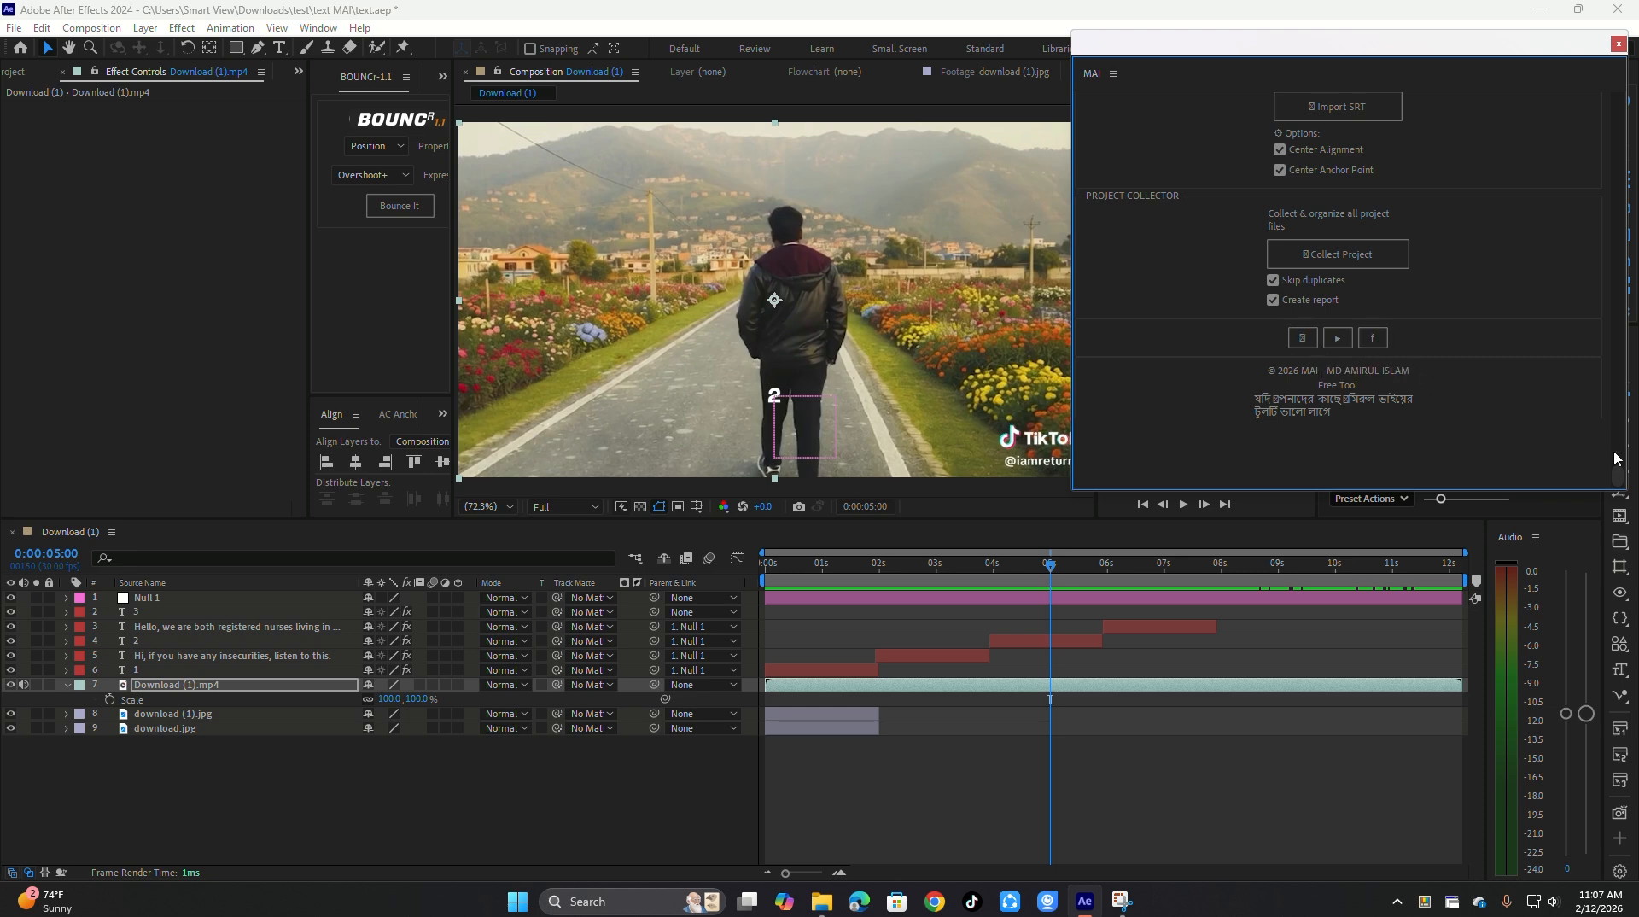
{"action": "left_click_drag", "start_coordinate": [1616, 475], "coordinate": [1565, 49]}
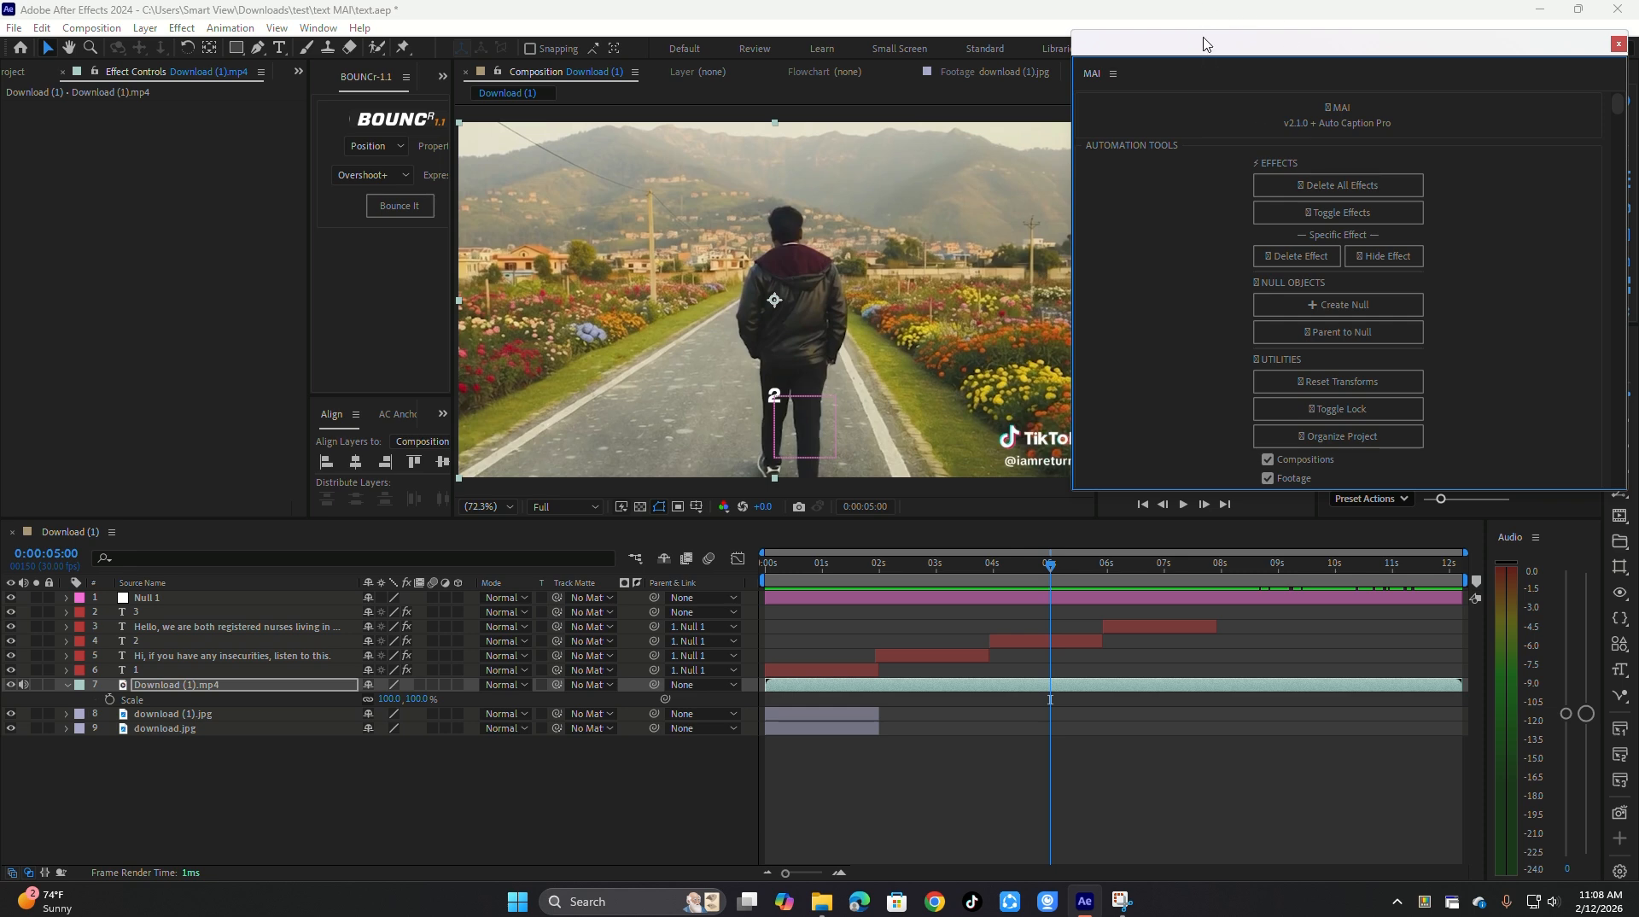
{"action": "left_click_drag", "start_coordinate": [1204, 44], "coordinate": [1205, 22]}
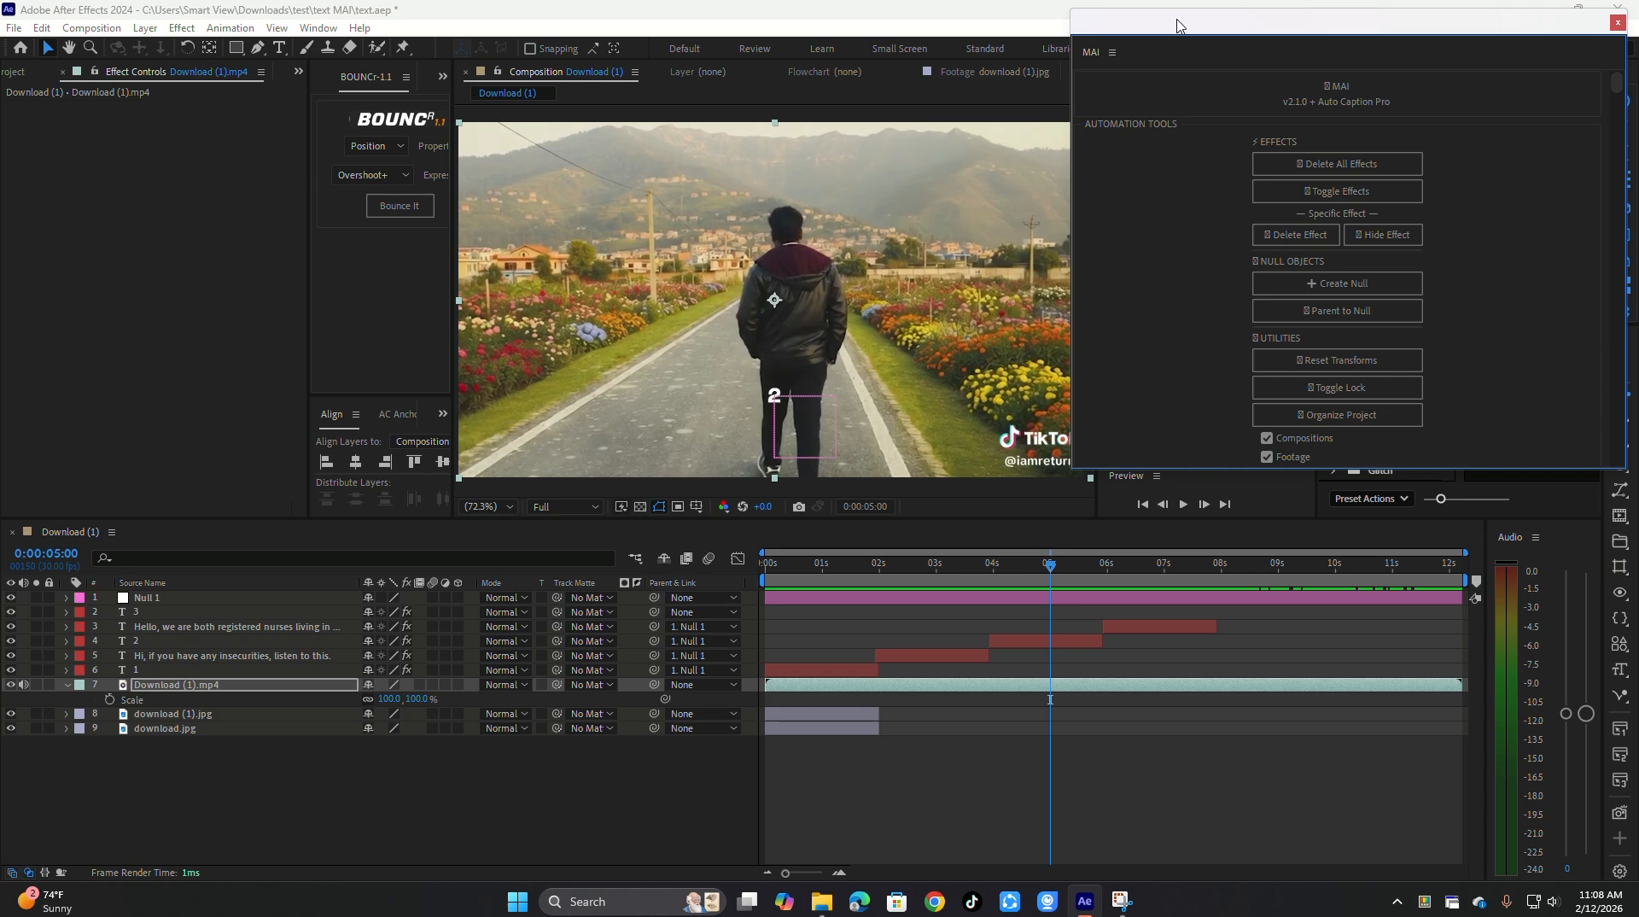
{"action": "mouse_move", "coordinate": [1178, 20]}
{"action": "left_mouse_down"}
{"action": "mouse_move", "coordinate": [1232, 110]}
{"action": "mouse_move", "coordinate": [1202, 35]}
{"action": "left_mouse_up"}
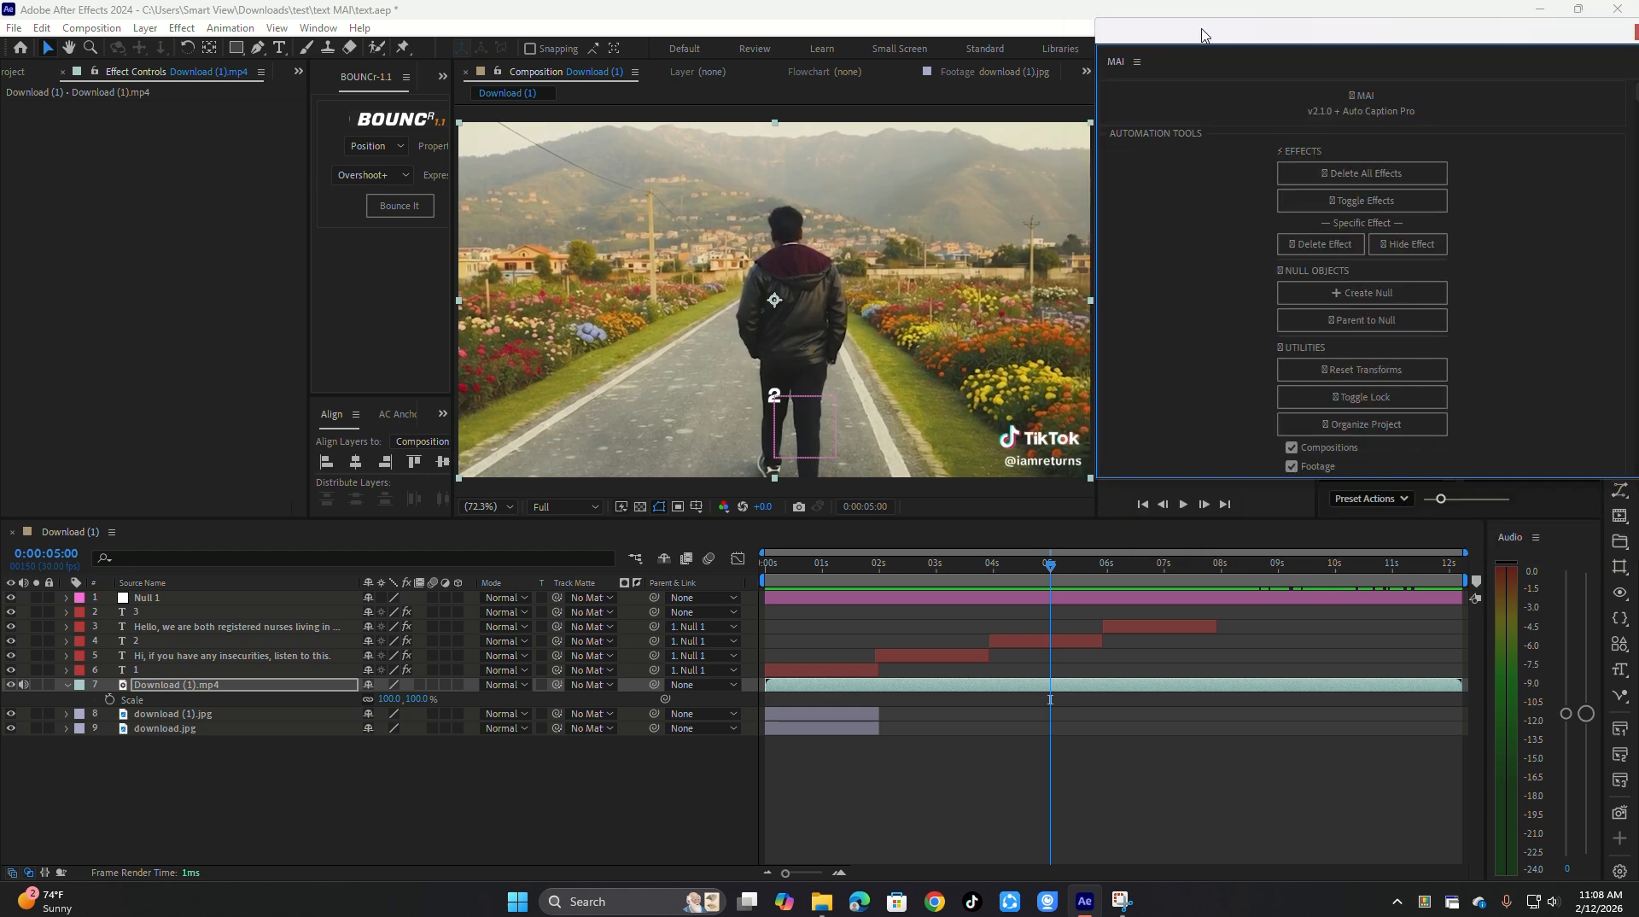